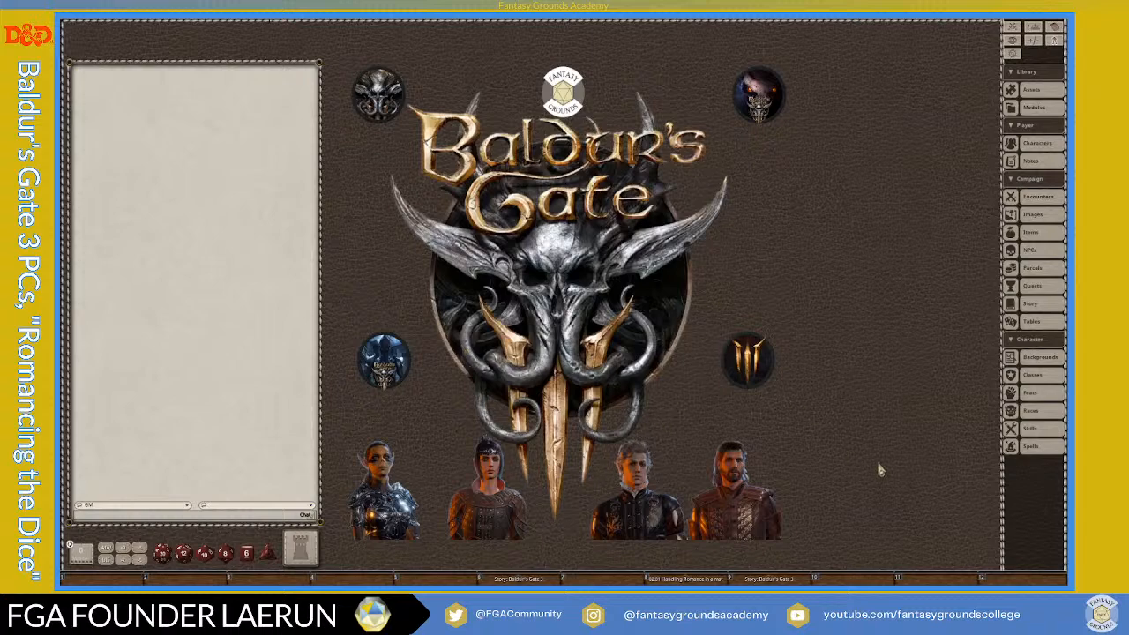
# - Open the story entry "02.01 Handling Romance in a mature way" and move it off the central Baldur's Gate artwork
pyautogui.click(699, 582)
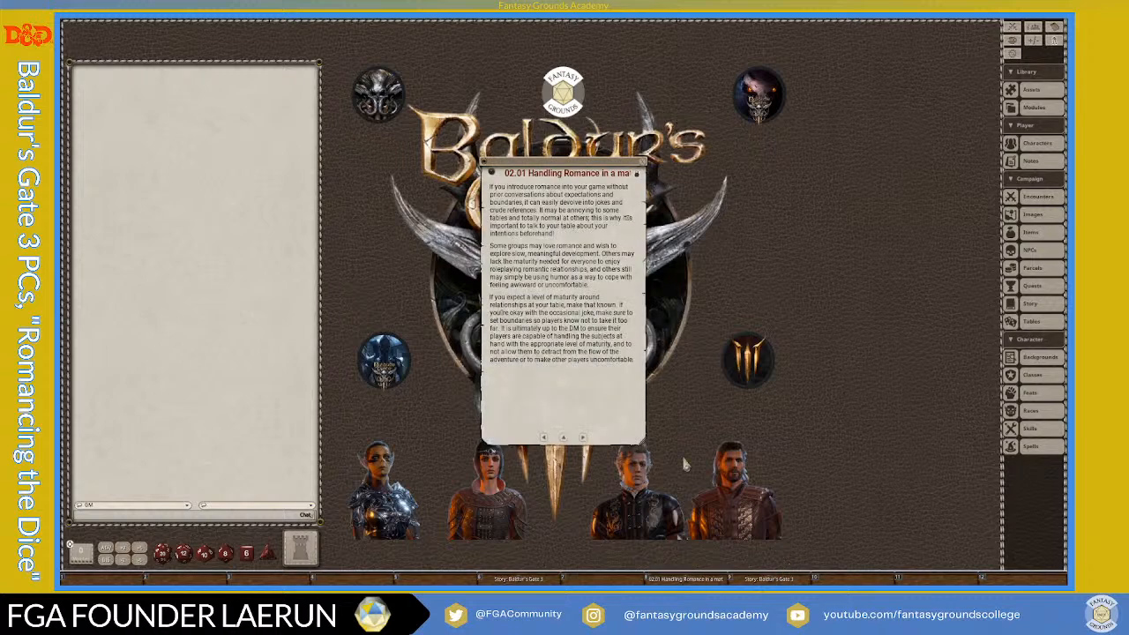
pyautogui.moveTo(578, 172); pyautogui.dragTo(822, 75)
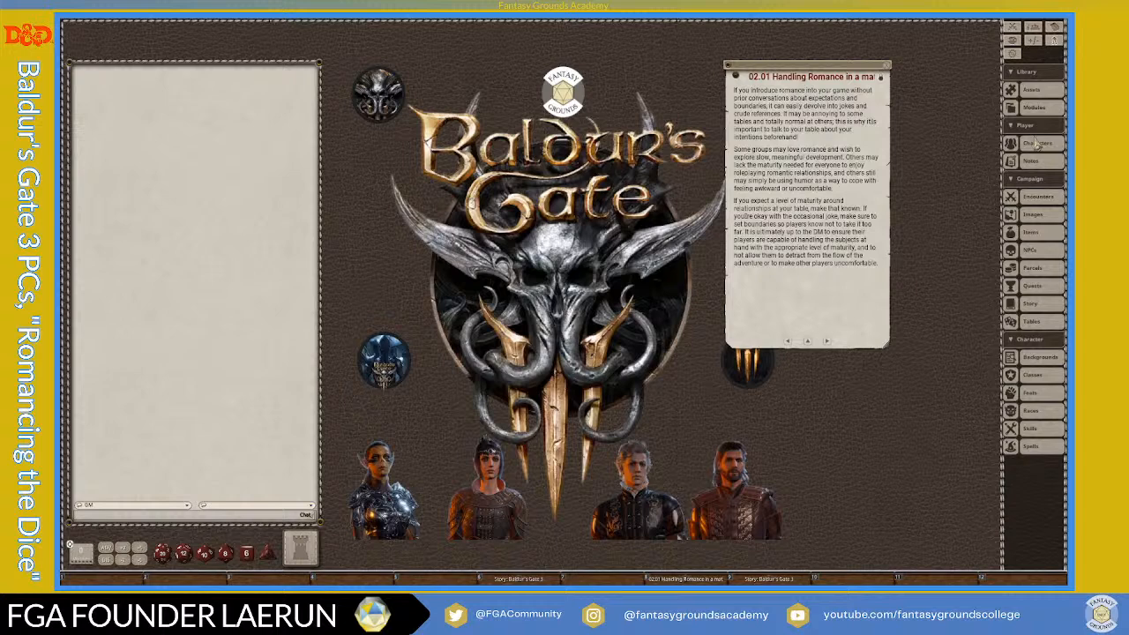
# - Open the Reference Manual of The Adventurer's Domestic Handbook from the campaign's modules
pyautogui.click(1025, 110)
pyautogui.scroll(-1, 406, 133)
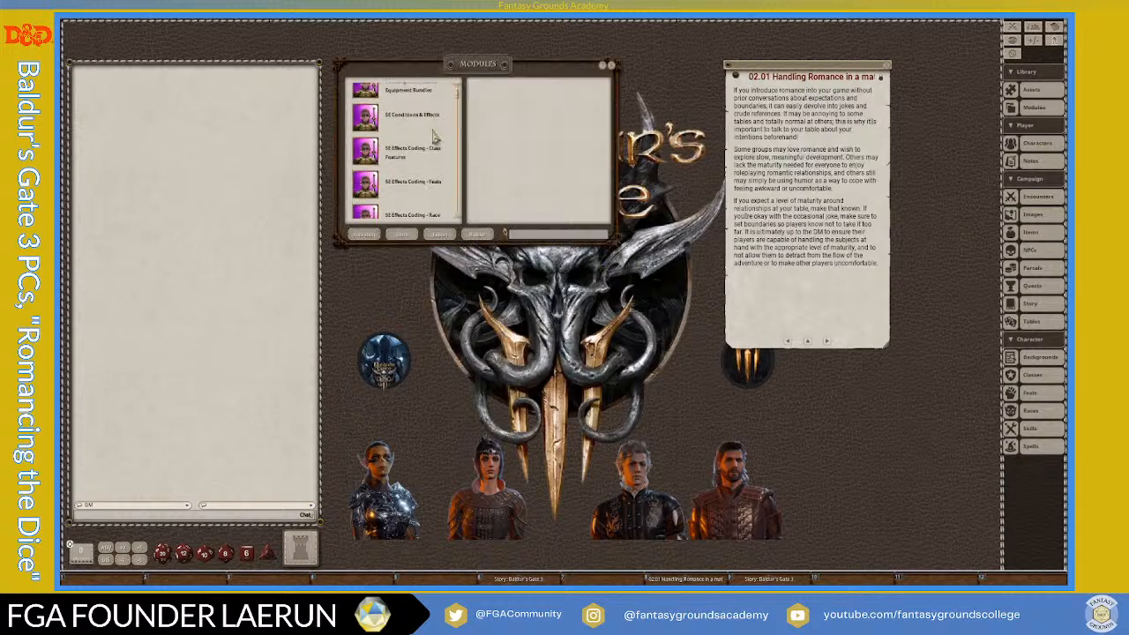
pyautogui.scroll(-5, 460, 101)
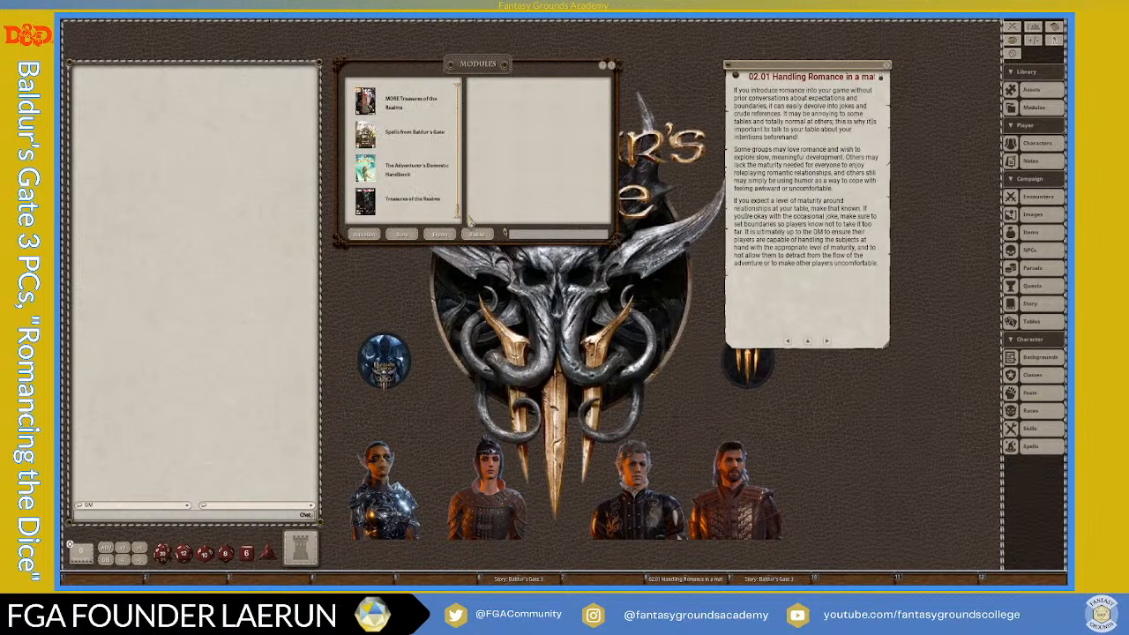
pyautogui.click(407, 175)
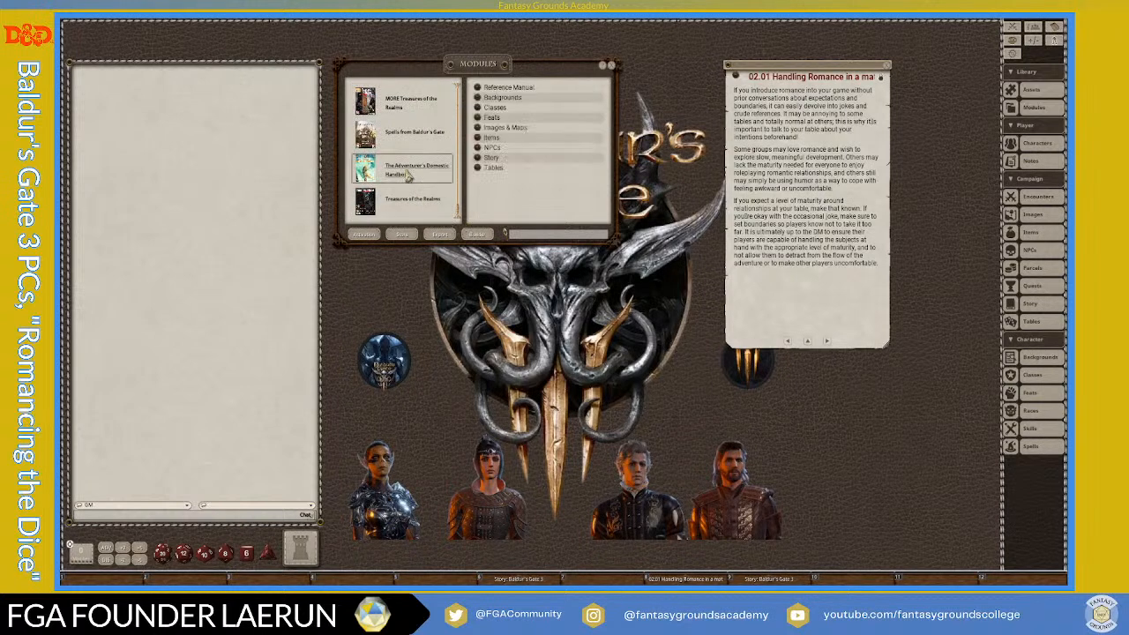
pyautogui.click(480, 88)
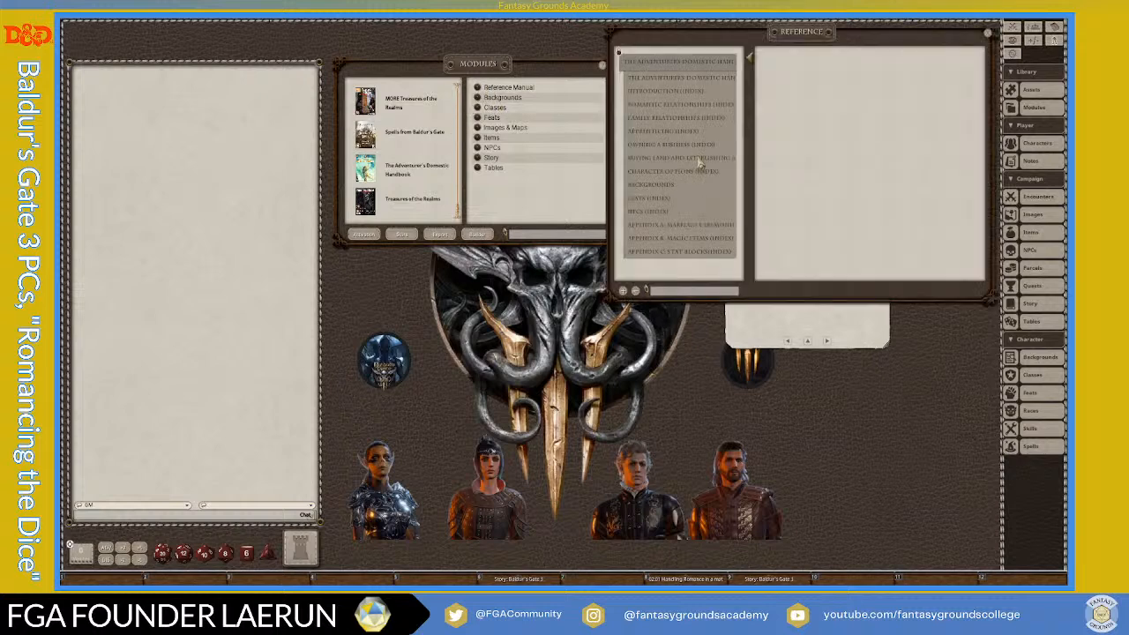
# - Browse the manual's Romantic Relationships, Apprenticing, Owning a Business and Character Options chapters
pyautogui.click(671, 106)
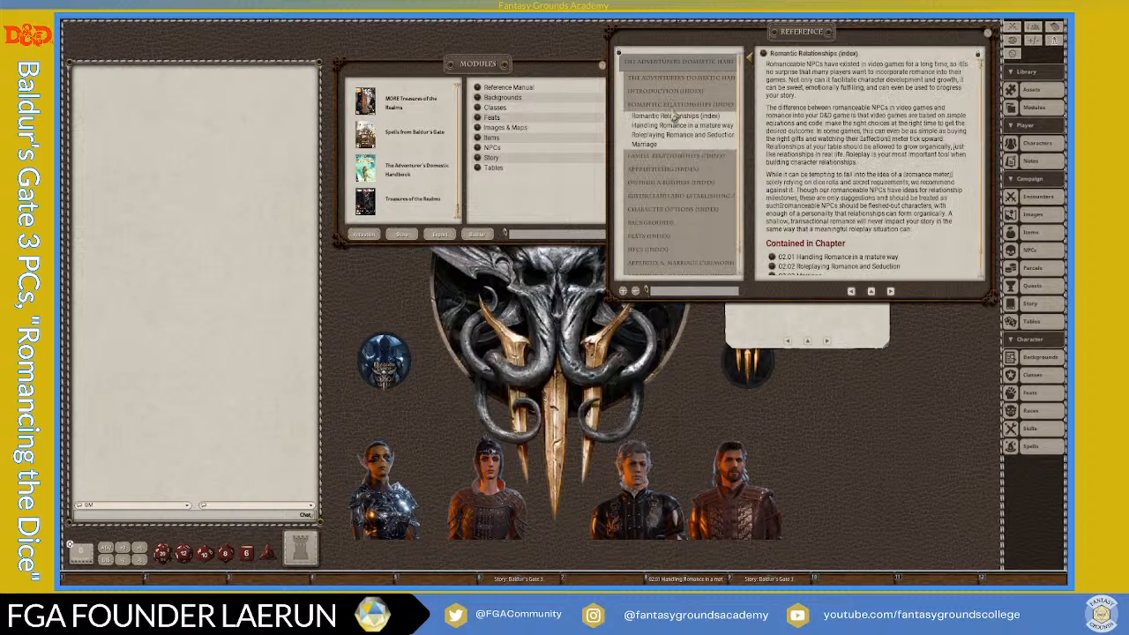
pyautogui.click(689, 171)
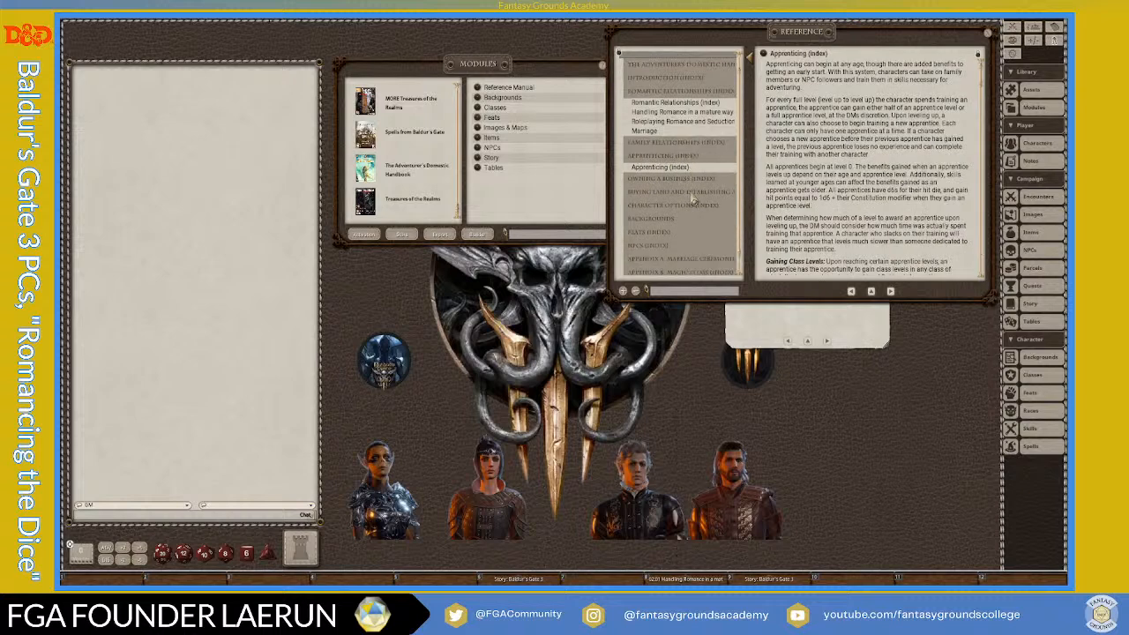
pyautogui.click(696, 180)
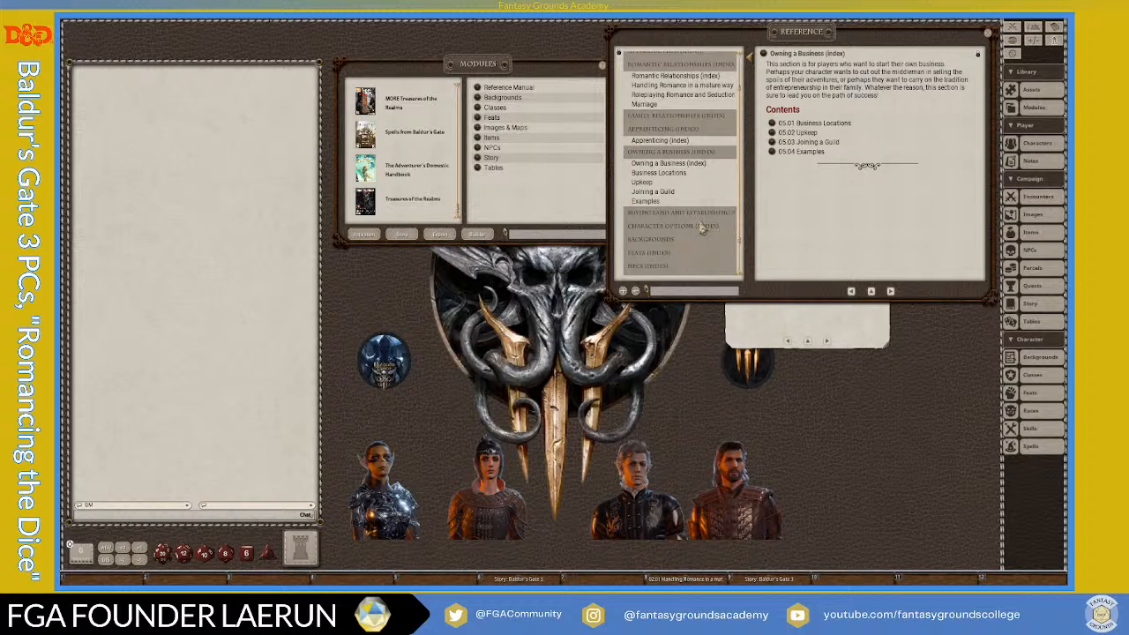
pyautogui.click(703, 227)
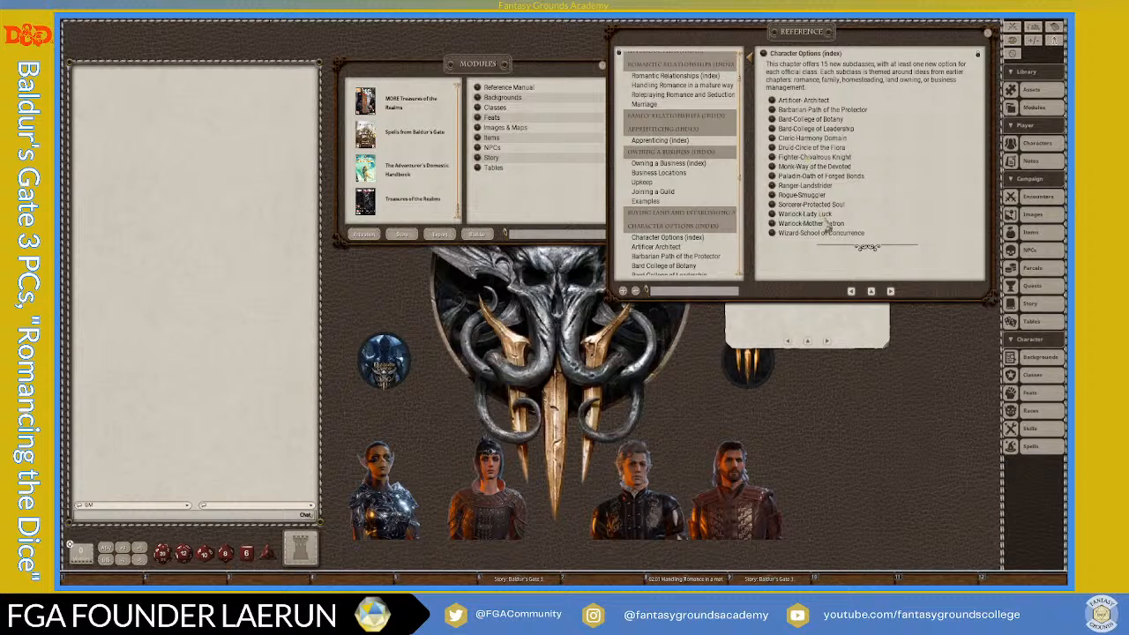
# - Open the manual's NPCs index and look through its lists of romanceable NPCs and employees
pyautogui.scroll(-5, 653, 251)
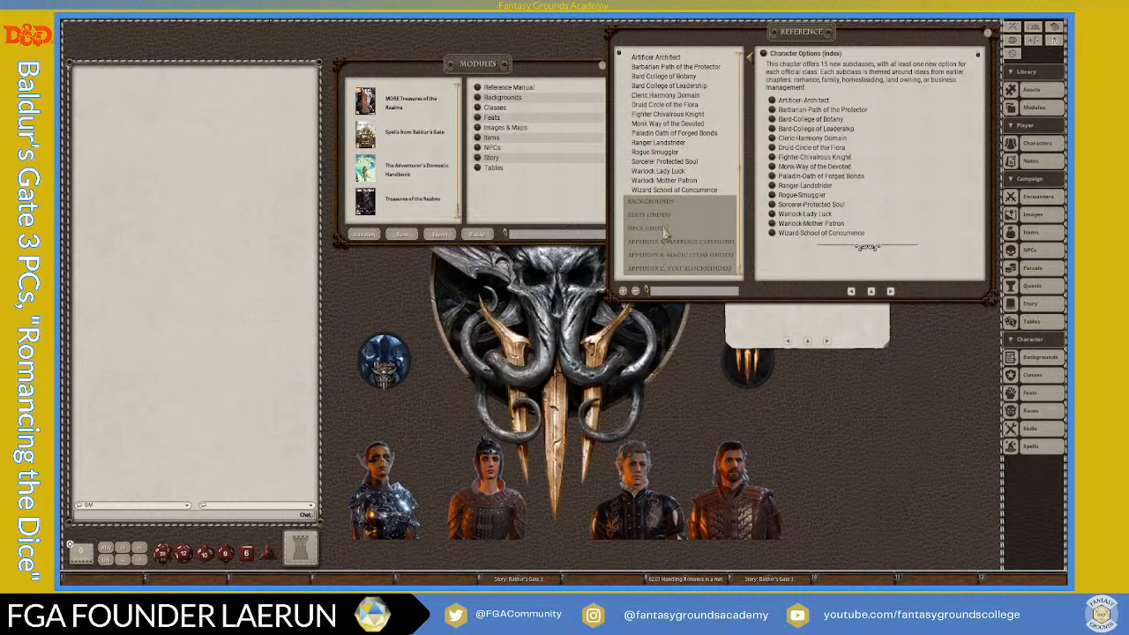
pyautogui.click(668, 232)
pyautogui.scroll(-5, 833, 209)
pyautogui.scroll(-3, 833, 208)
pyautogui.scroll(-1, 834, 210)
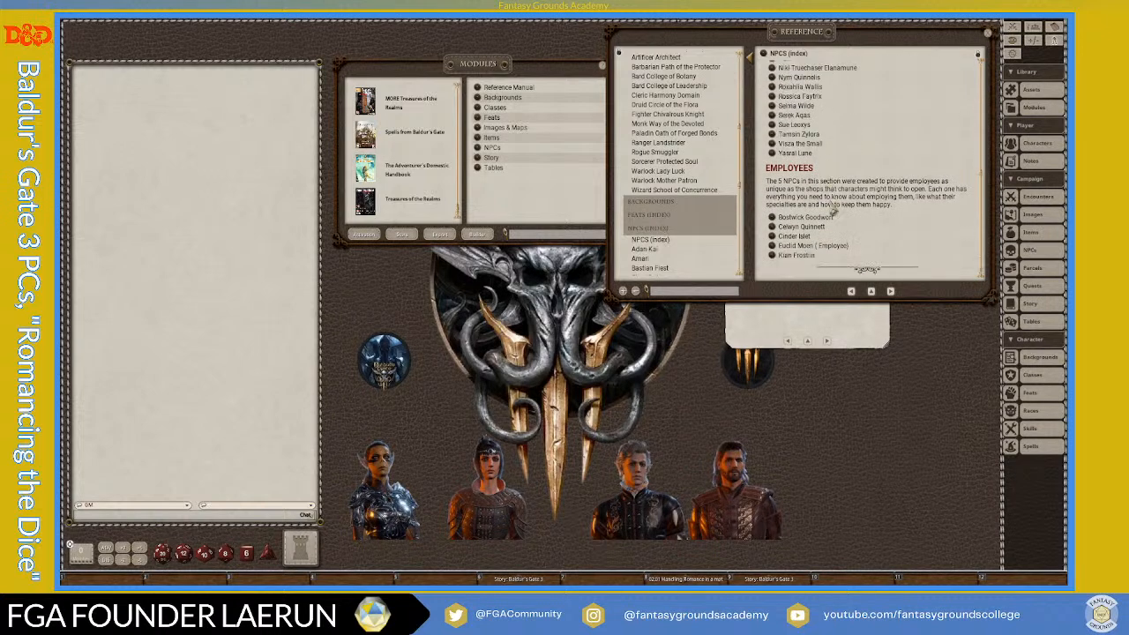
pyautogui.scroll(5, 810, 210)
pyautogui.scroll(3, 810, 209)
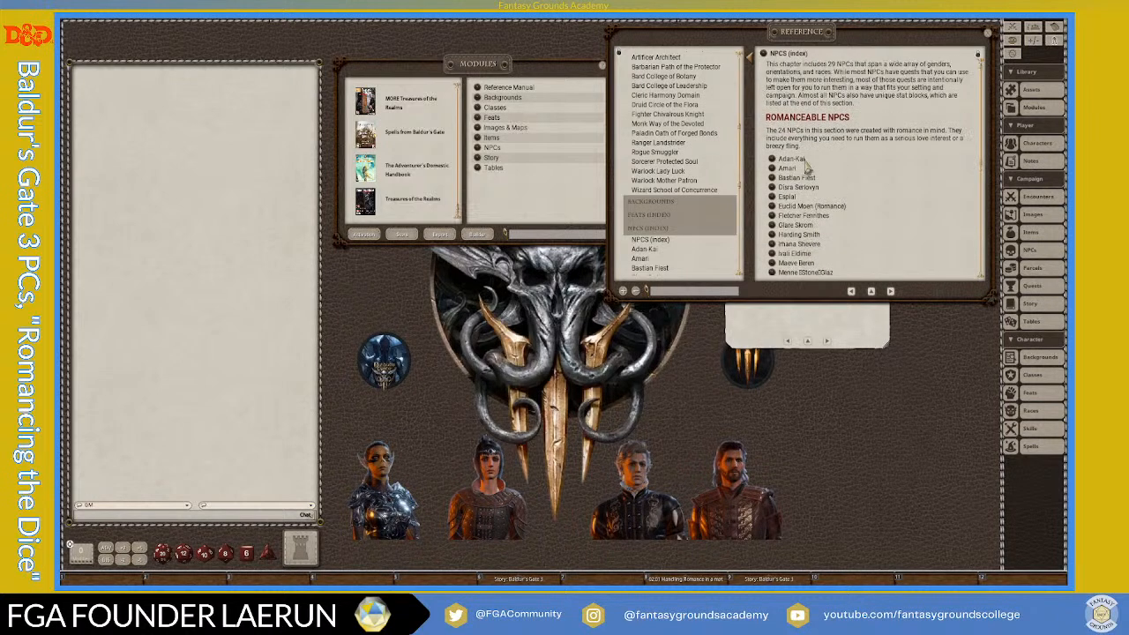
# - Close the Reference and Modules windows, then reposition and widen the Handling Romance story window to fit its full title
pyautogui.click(803, 329)
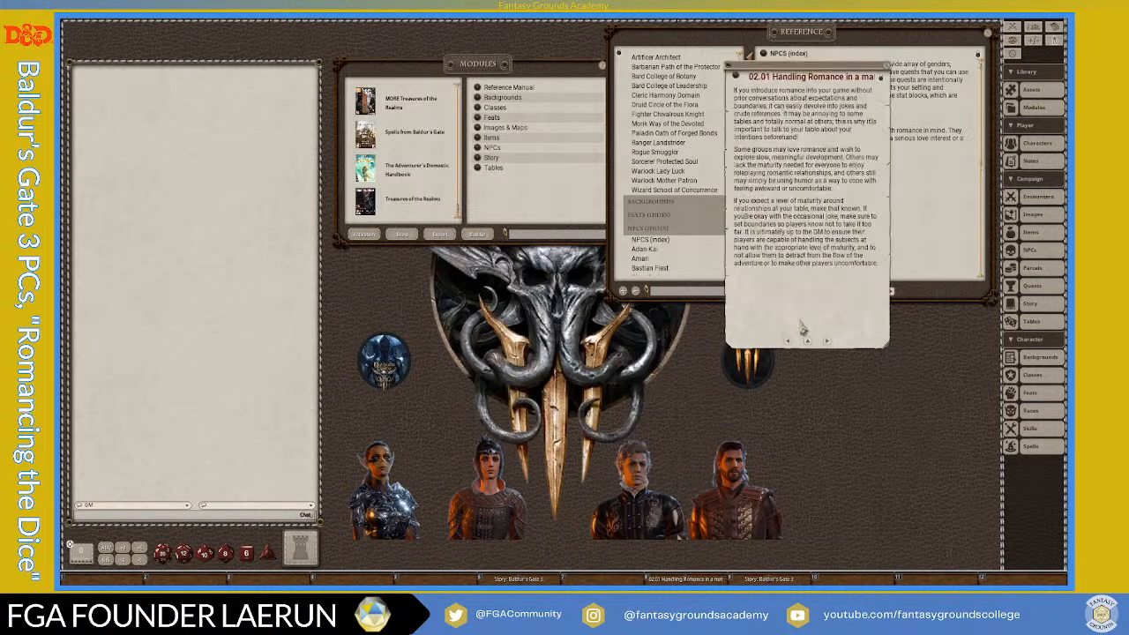
pyautogui.click(987, 33)
pyautogui.moveTo(812, 70); pyautogui.dragTo(881, 48)
pyautogui.click(611, 66)
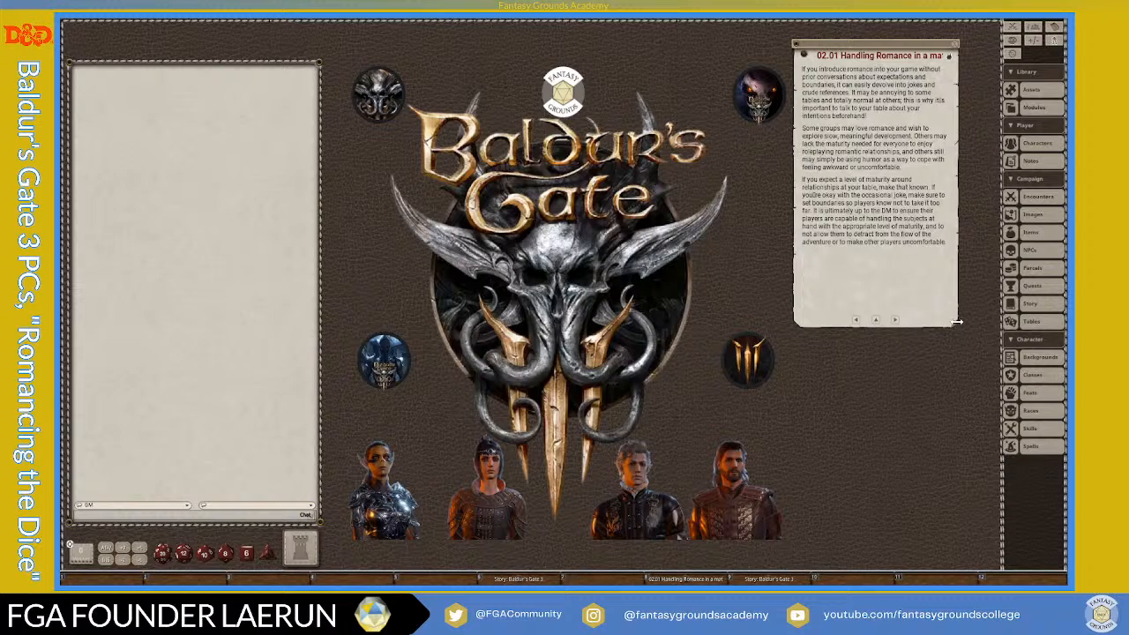
pyautogui.moveTo(958, 326); pyautogui.dragTo(995, 333)
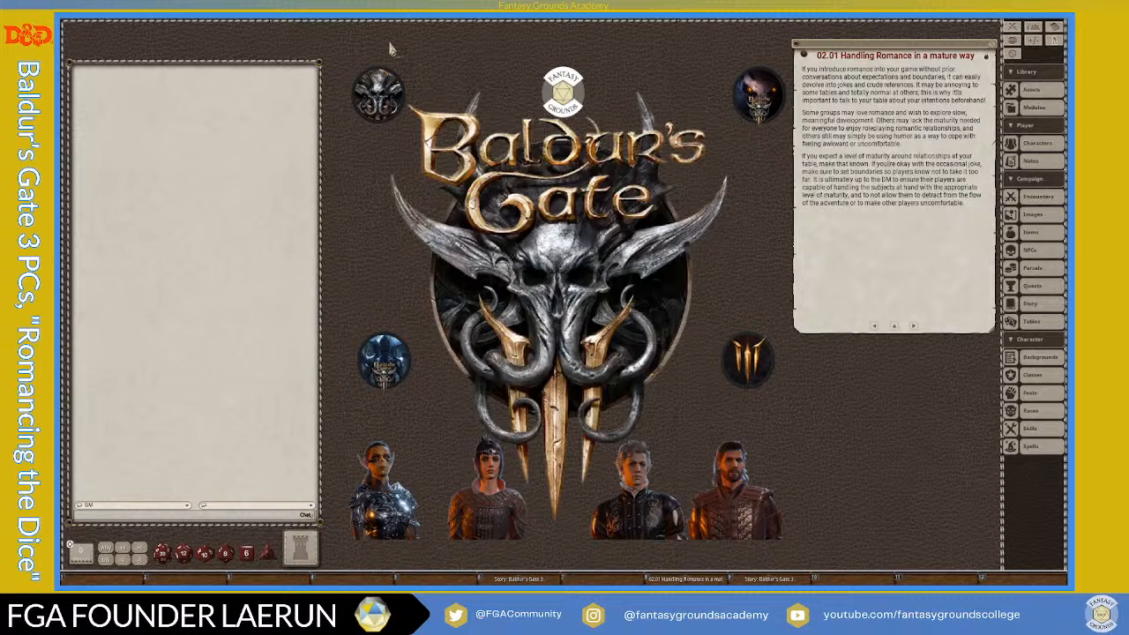
# - Advance to "02.02 Roleplaying Romance and Seduction" and read it through to the advice on keeping distance from characters
pyautogui.click(914, 326)
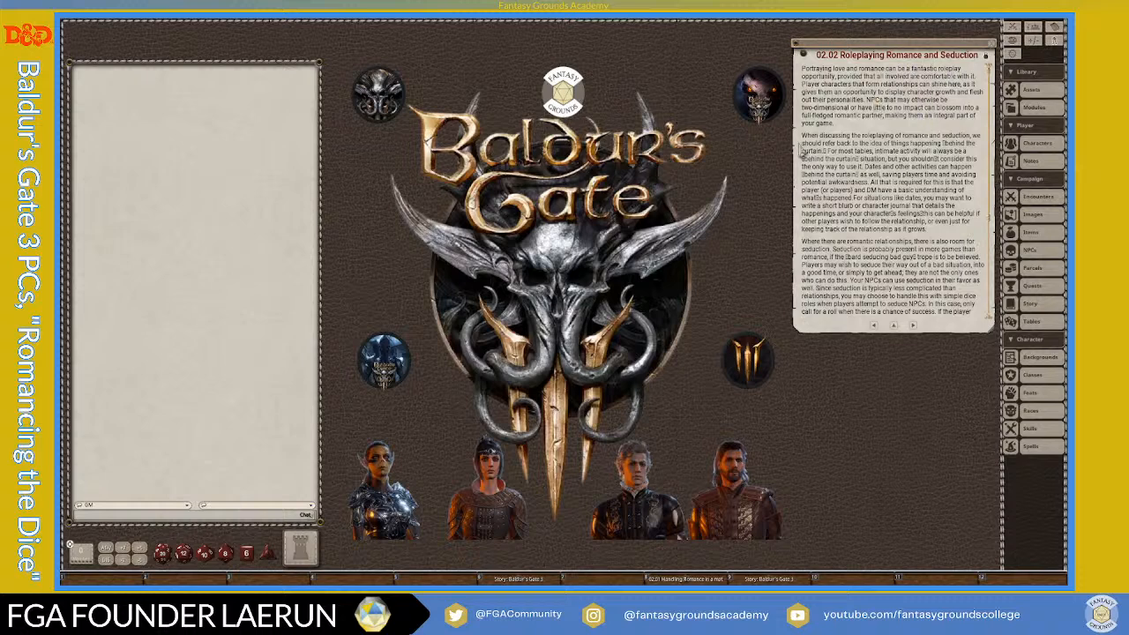
pyautogui.scroll(-2, 908, 150)
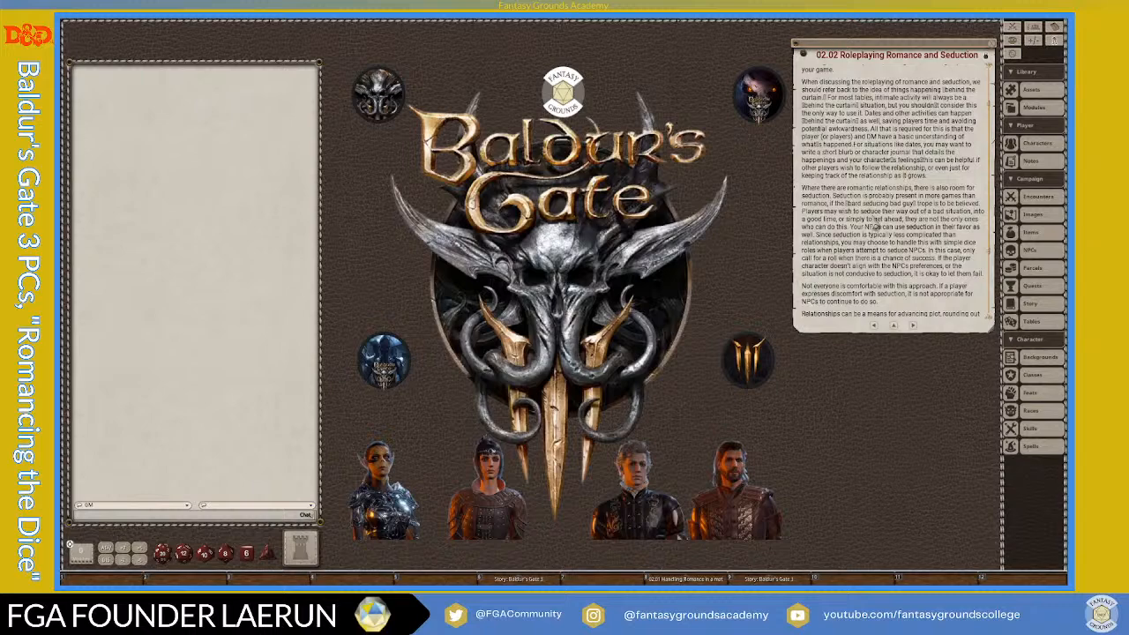
pyautogui.scroll(-1, 845, 122)
pyautogui.moveTo(899, 53); pyautogui.dragTo(884, 51)
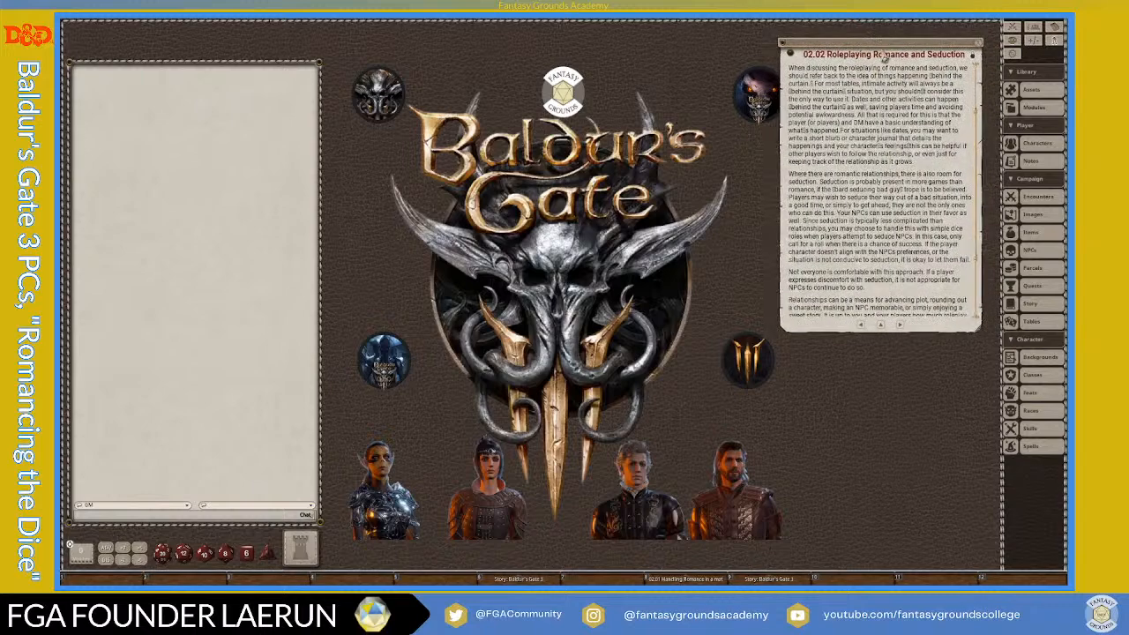
pyautogui.scroll(-2, 911, 231)
pyautogui.scroll(-3, 908, 234)
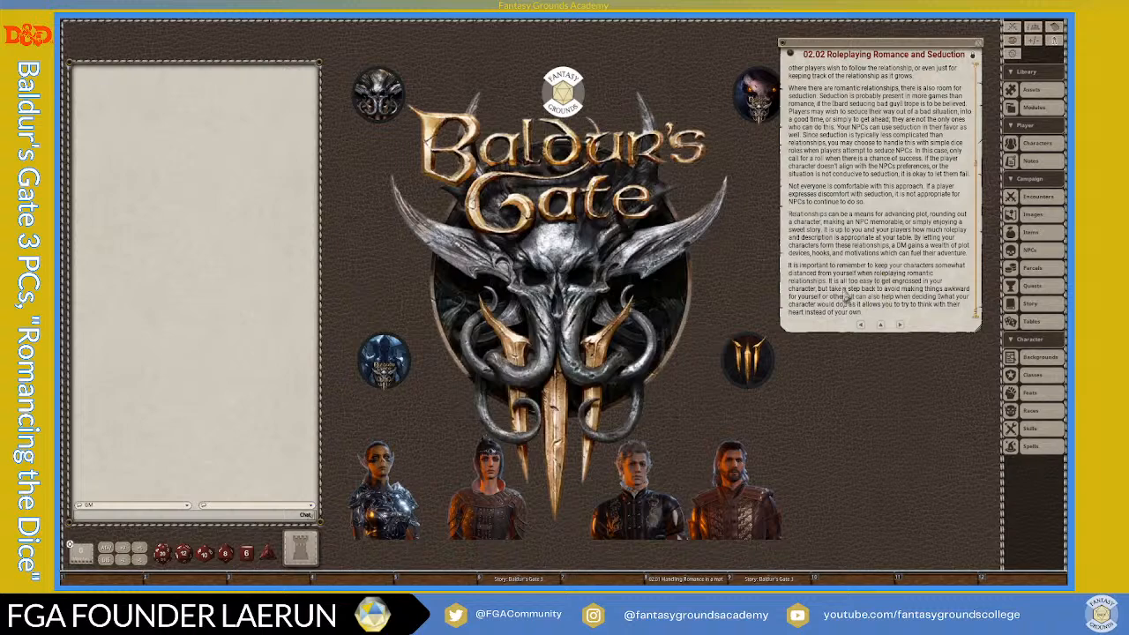
pyautogui.scroll(3, 847, 289)
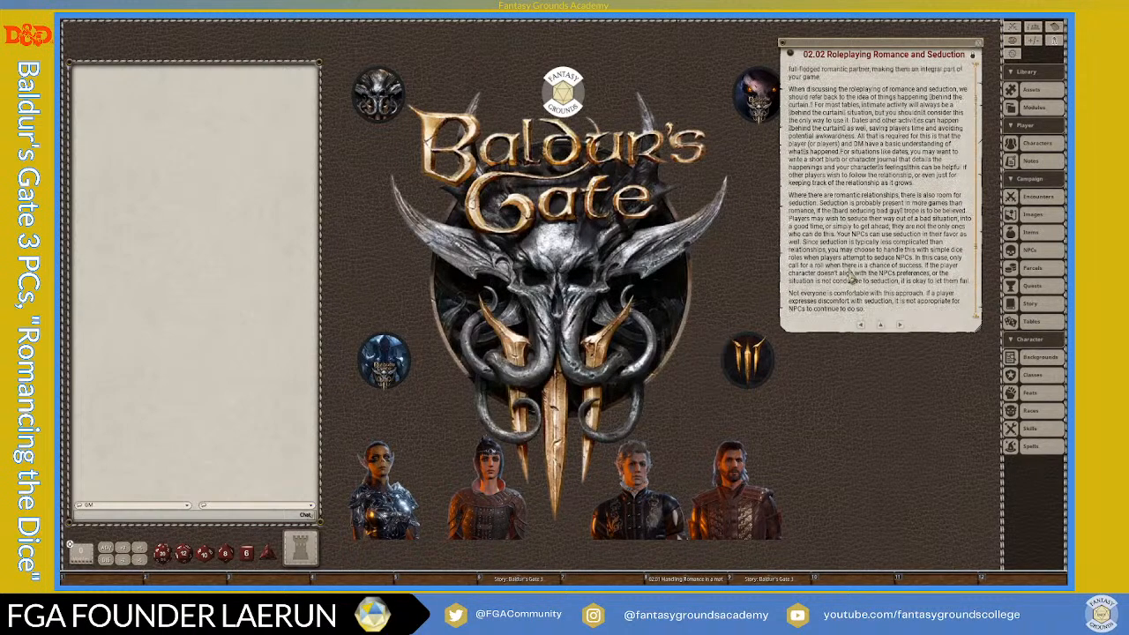
pyautogui.scroll(-3, 851, 281)
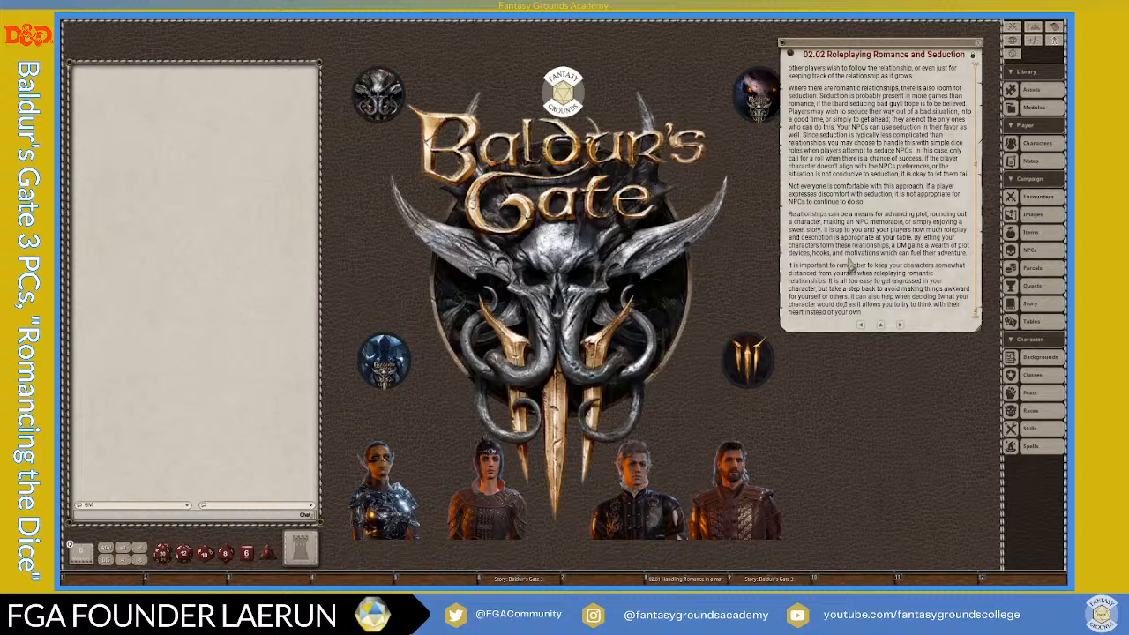
# - Page past "02.03 Marriage" to "03.00 Family Relationships (index)" and review it down to the chapter contents
pyautogui.click(900, 324)
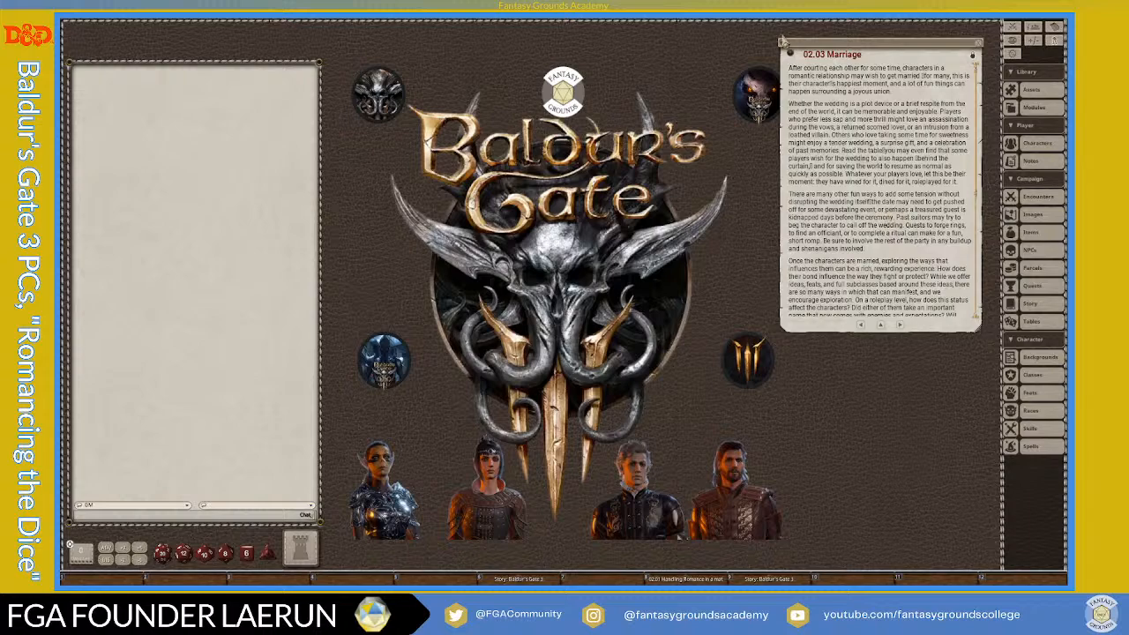
pyautogui.click(900, 325)
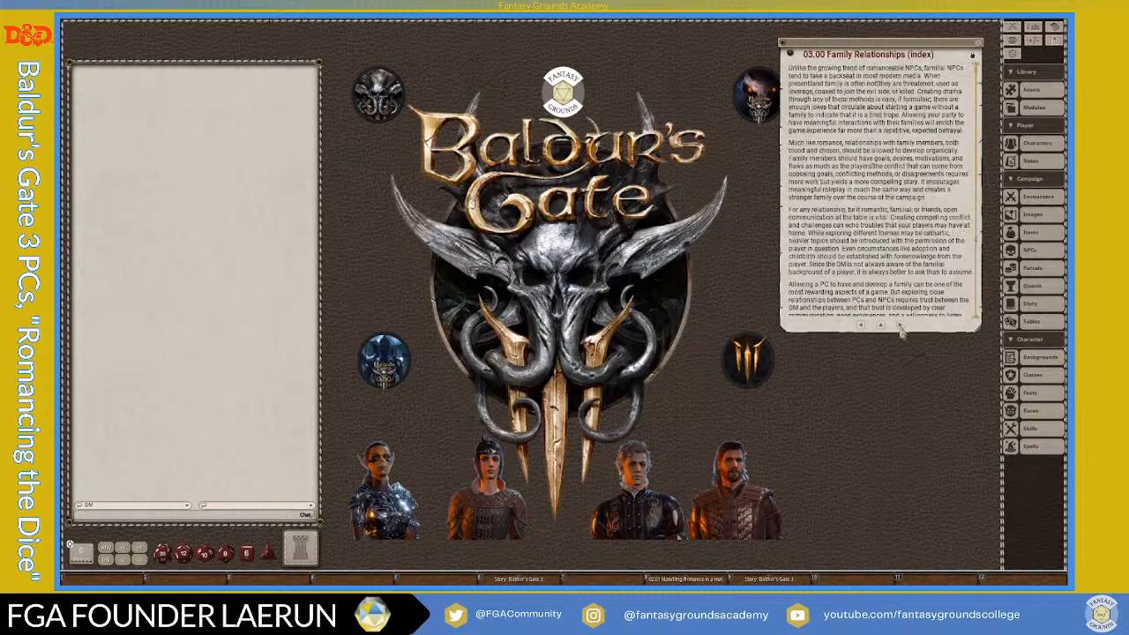
pyautogui.scroll(-3, 898, 203)
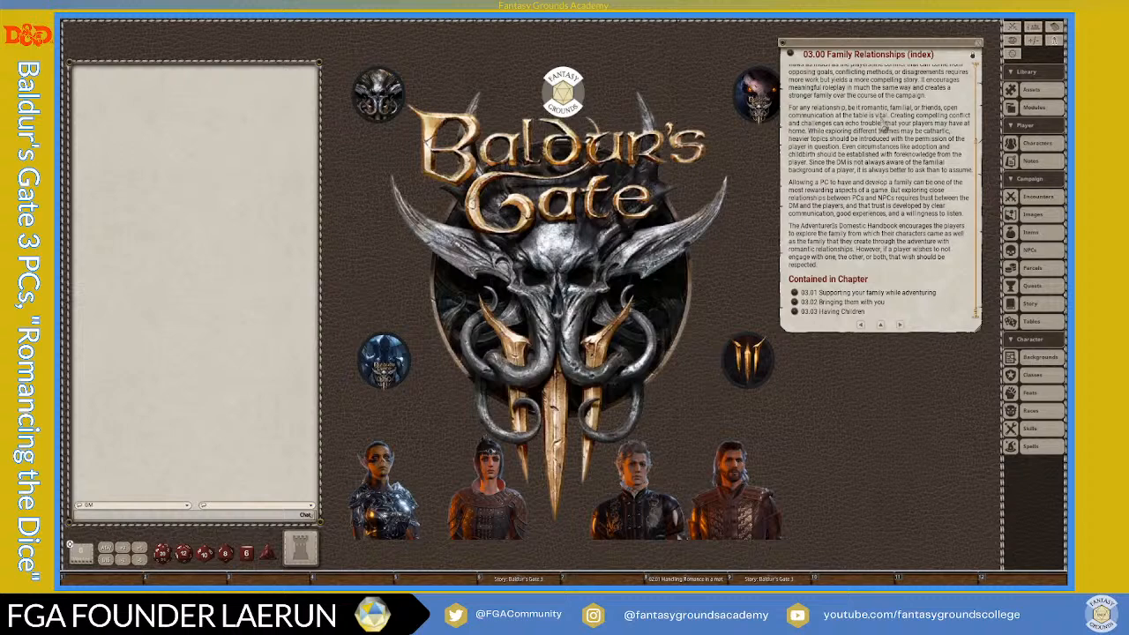
pyautogui.scroll(3, 829, 150)
pyautogui.scroll(-3, 825, 141)
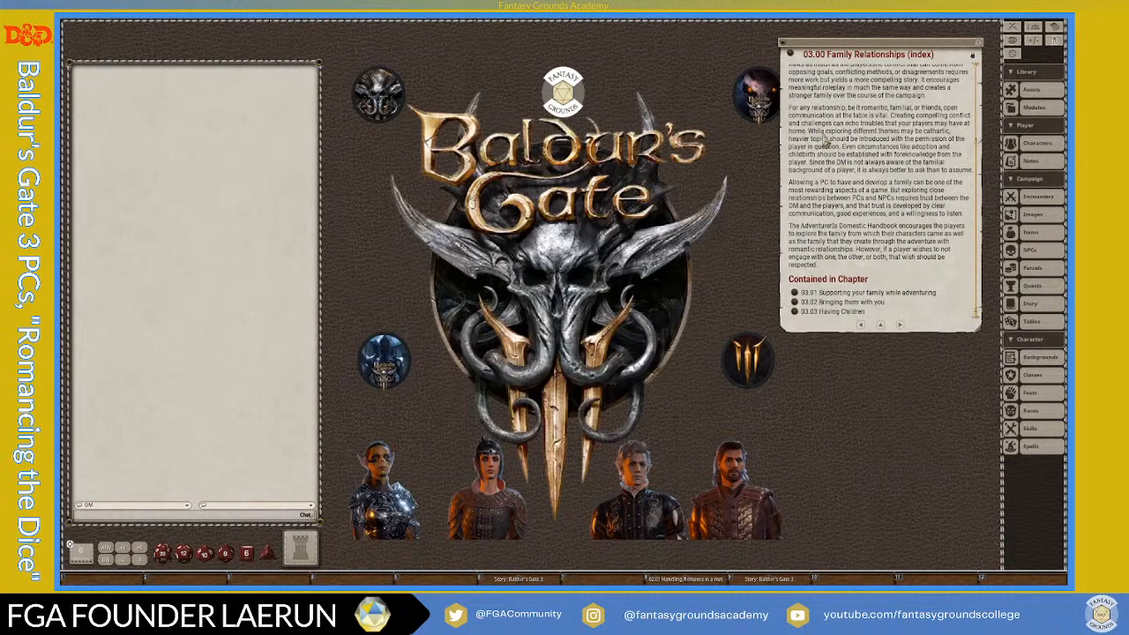
# - Open "03.01 Supporting your family while adventuring" and lengthen the story window to review its support, communication and decisions sections
pyautogui.click(900, 325)
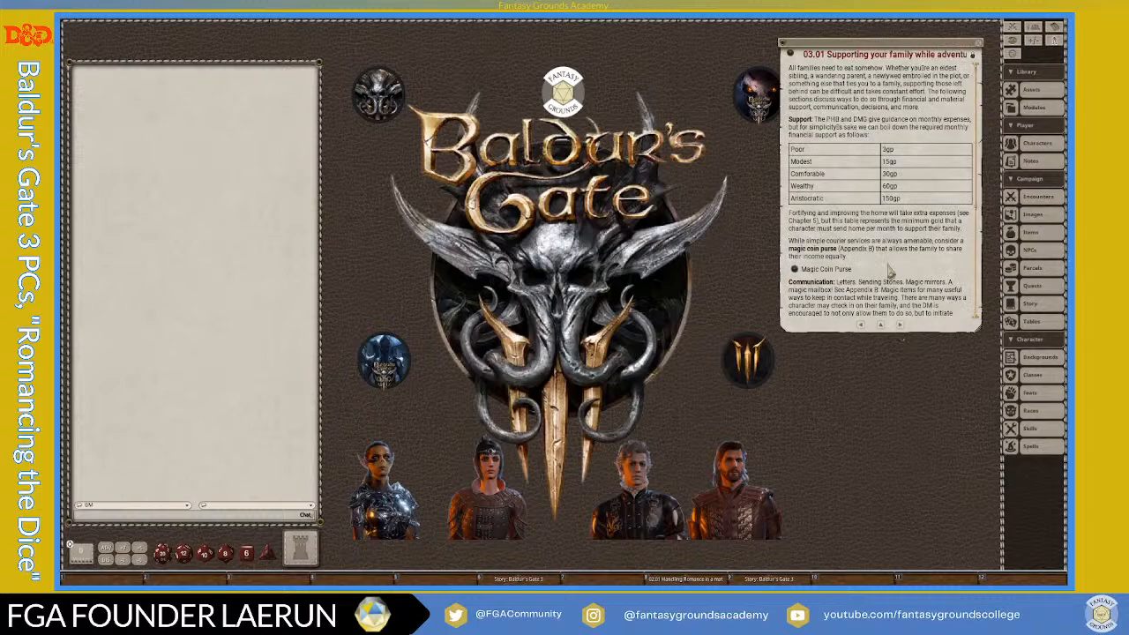
pyautogui.scroll(-2, 850, 88)
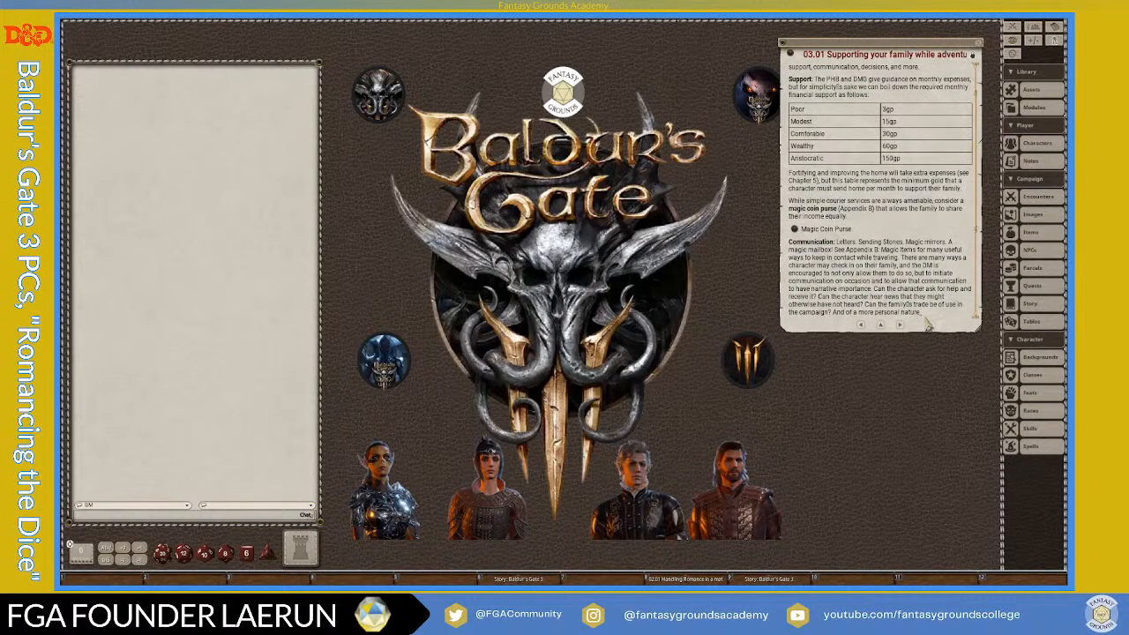
pyautogui.moveTo(929, 332); pyautogui.dragTo(937, 478)
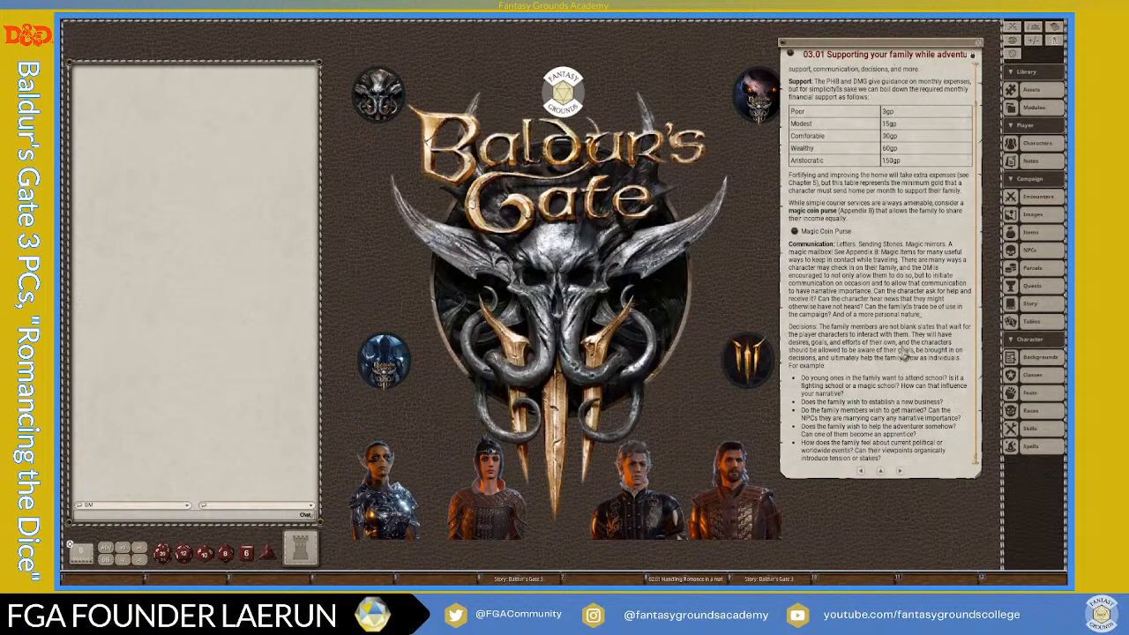
pyautogui.scroll(2, 870, 343)
pyautogui.scroll(-2, 870, 343)
# - Page through the family entries to "04.00 Apprenticing (index)" and examine its toddler, children and teenager training benefits
pyautogui.click(901, 471)
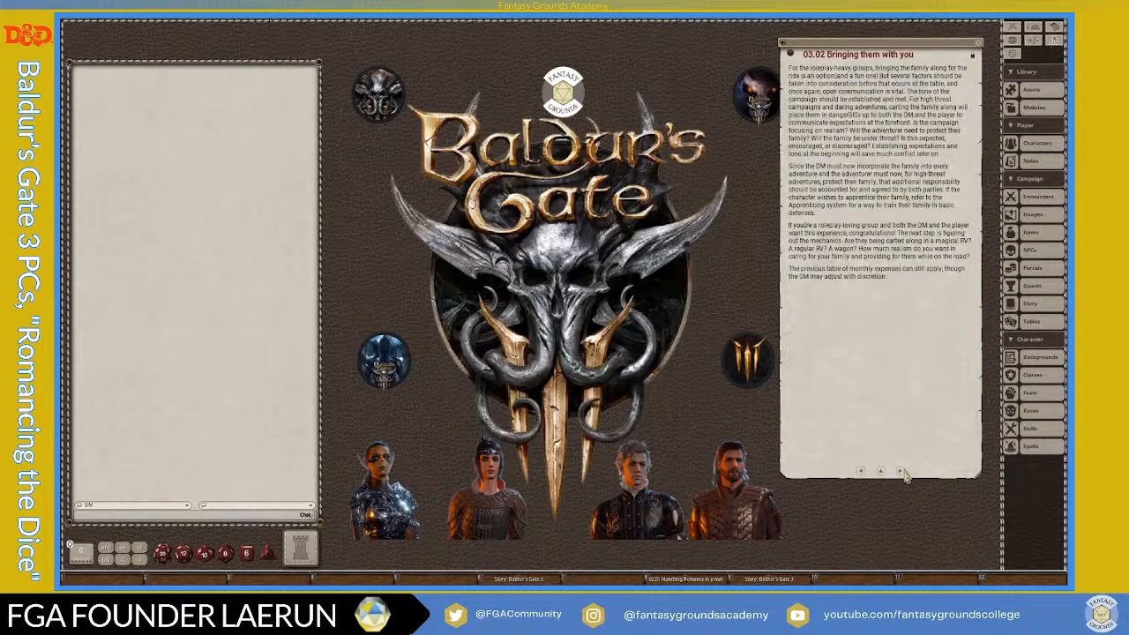
pyautogui.click(901, 471)
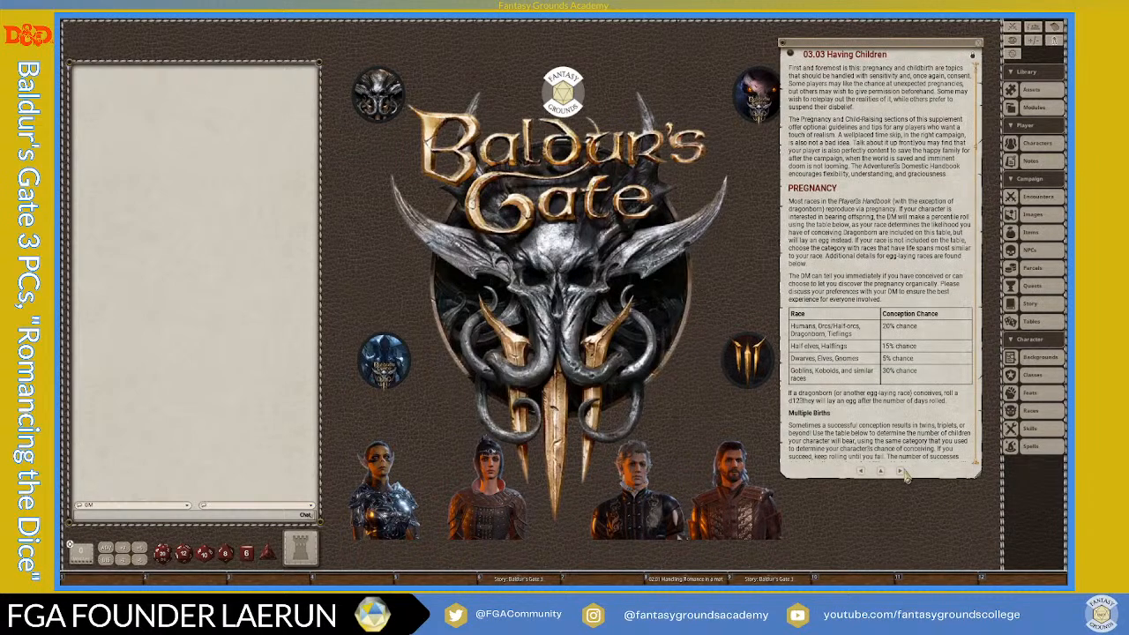
pyautogui.click(901, 472)
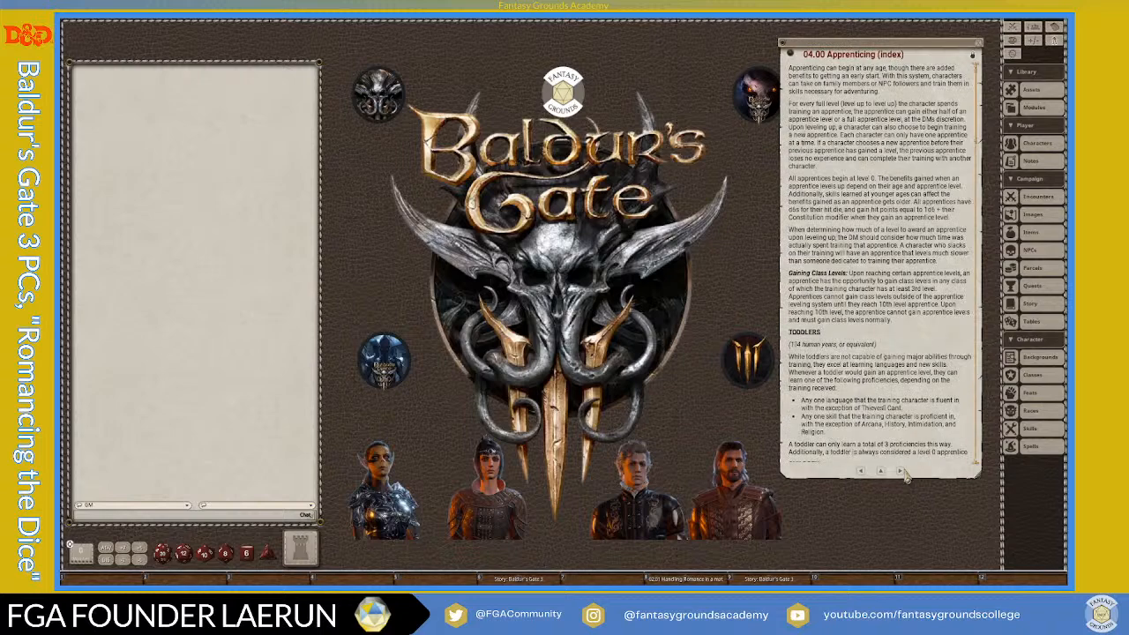
pyautogui.scroll(-5, 900, 413)
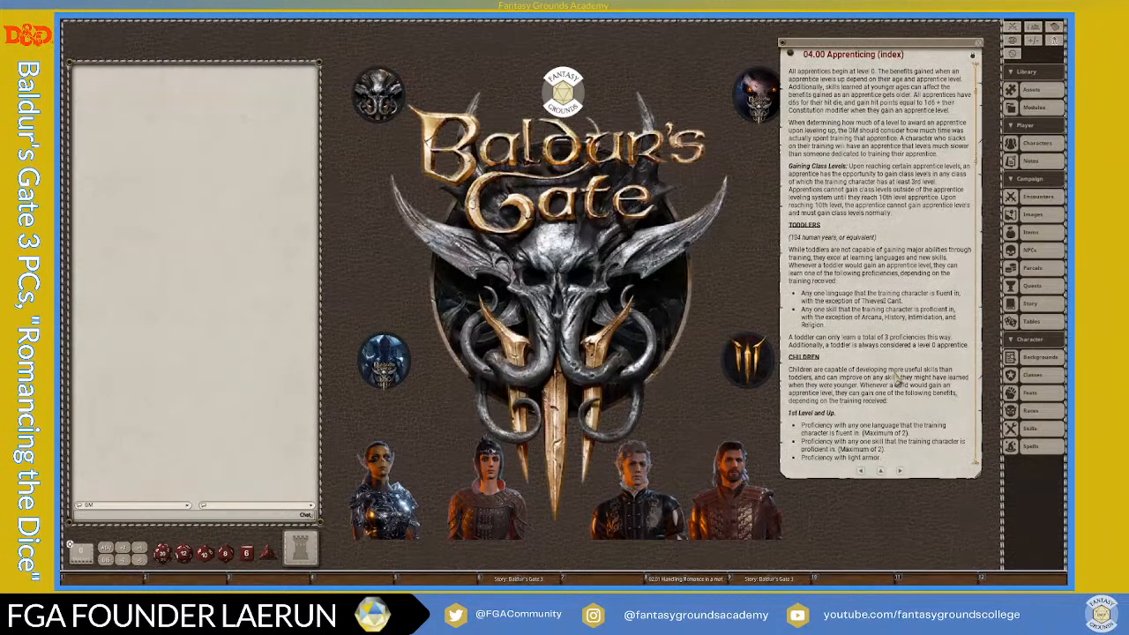
pyautogui.scroll(-10, 895, 378)
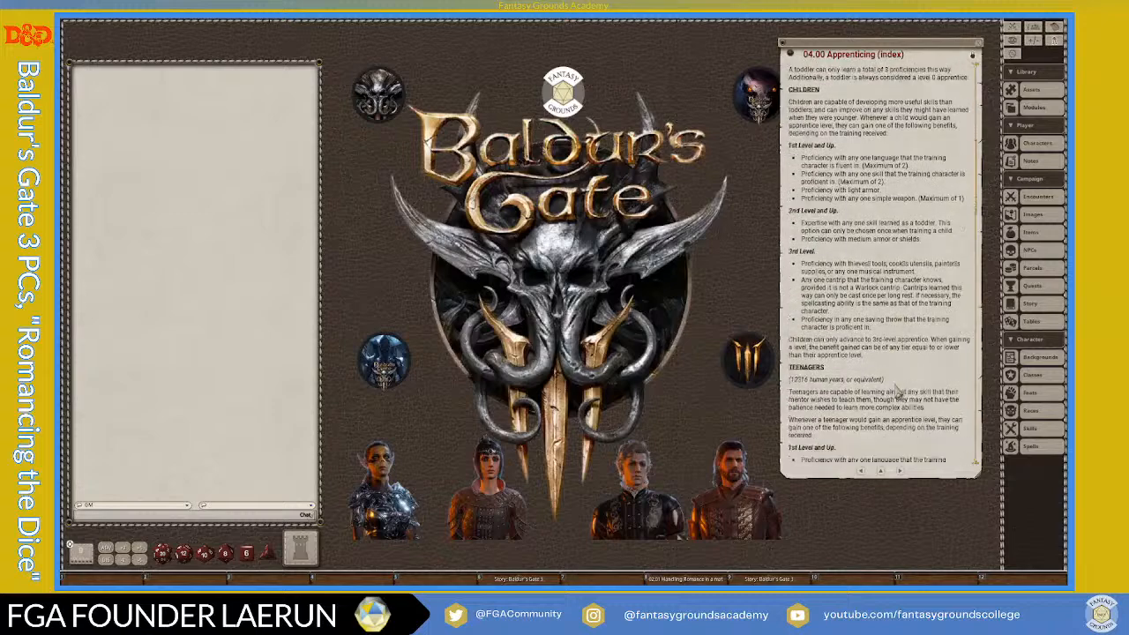
pyautogui.scroll(-4, 898, 397)
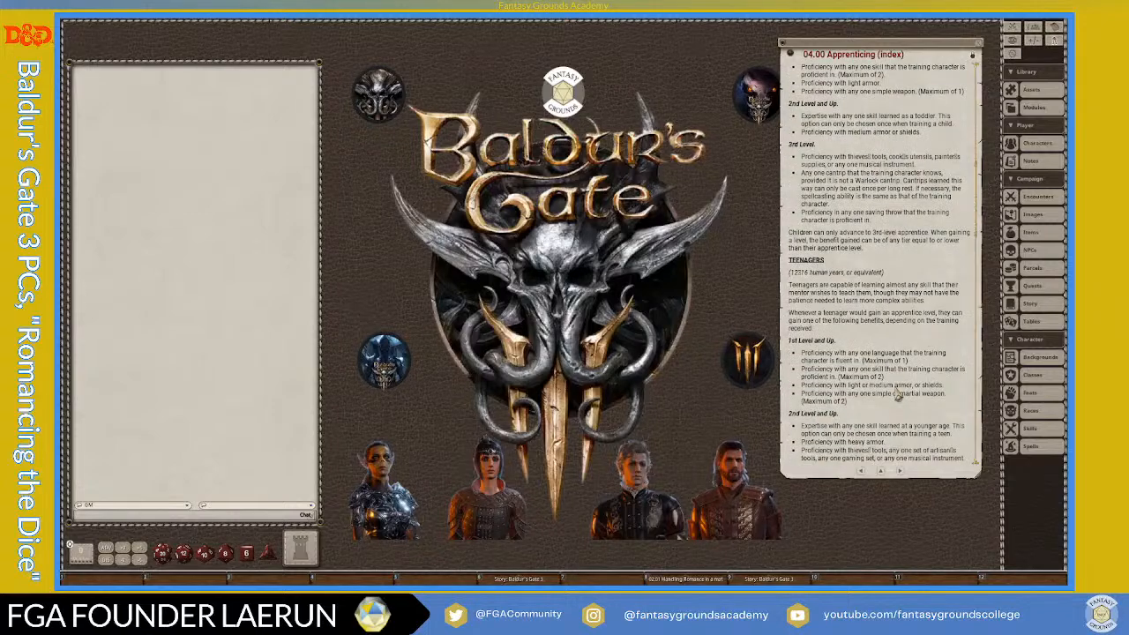
# - Advance to "05.00 Owning a Business (index)", and look up the content categories of The Adventurer's Domestic Handbook in the module library
pyautogui.click(905, 473)
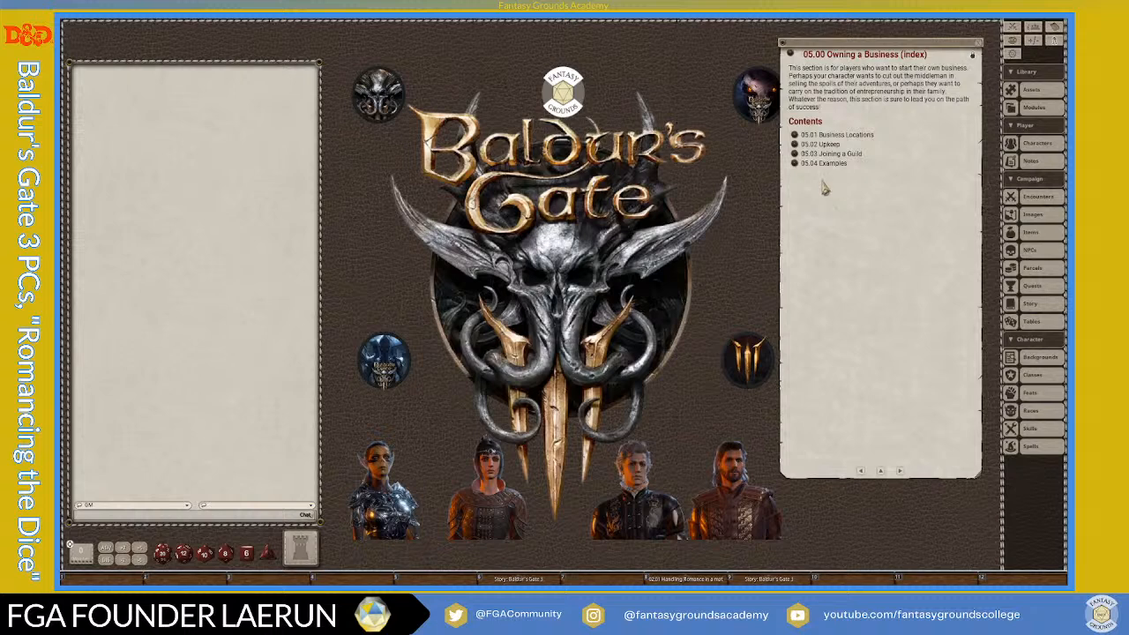
pyautogui.click(1032, 106)
pyautogui.scroll(-10, 400, 192)
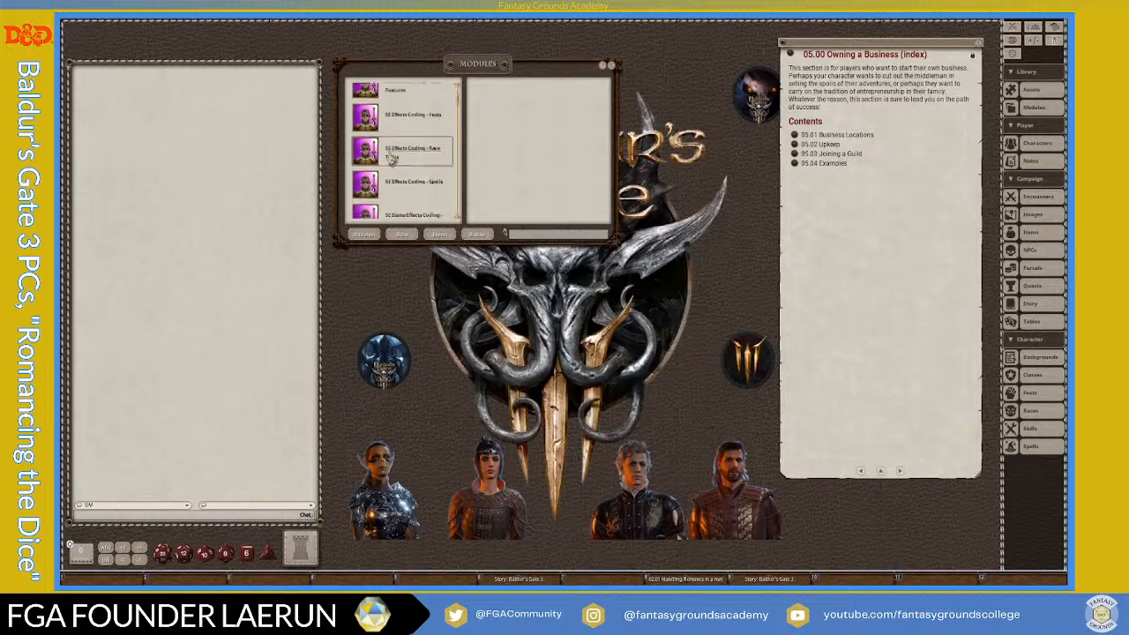
pyautogui.scroll(-15, 400, 192)
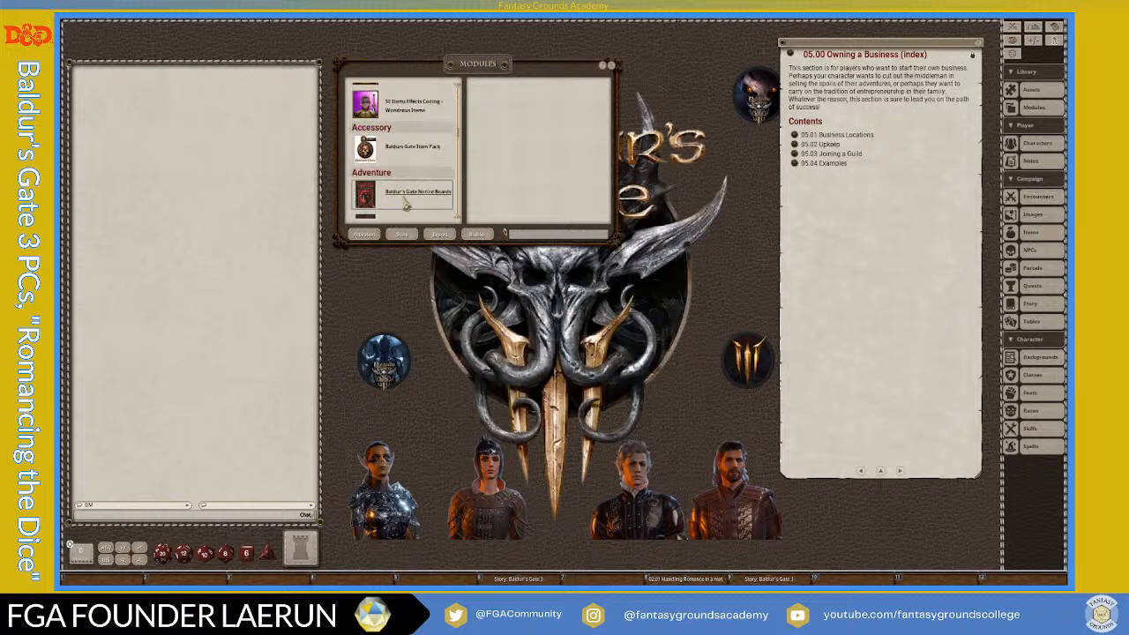
pyautogui.scroll(-5, 410, 192)
pyautogui.scroll(-10, 422, 184)
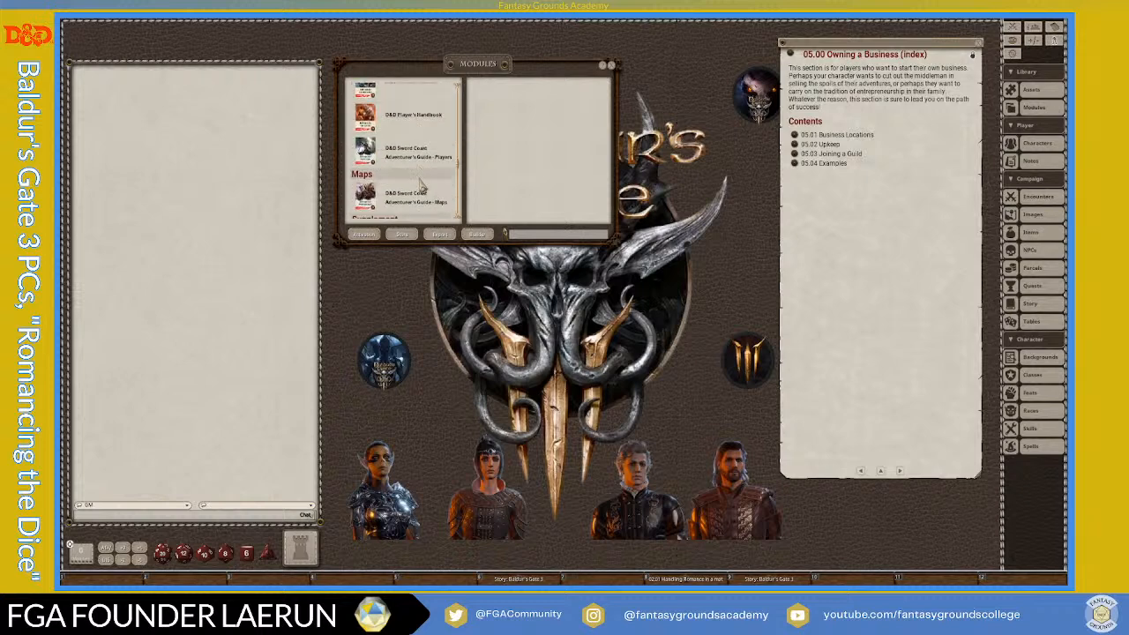
pyautogui.scroll(-8, 422, 188)
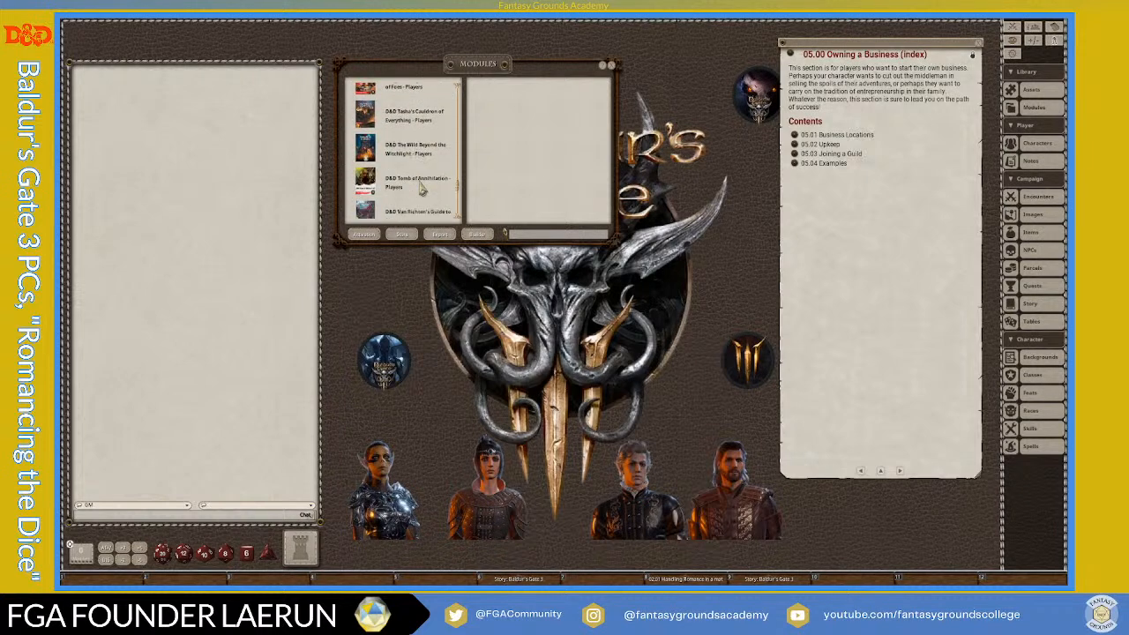
pyautogui.scroll(-1, 422, 188)
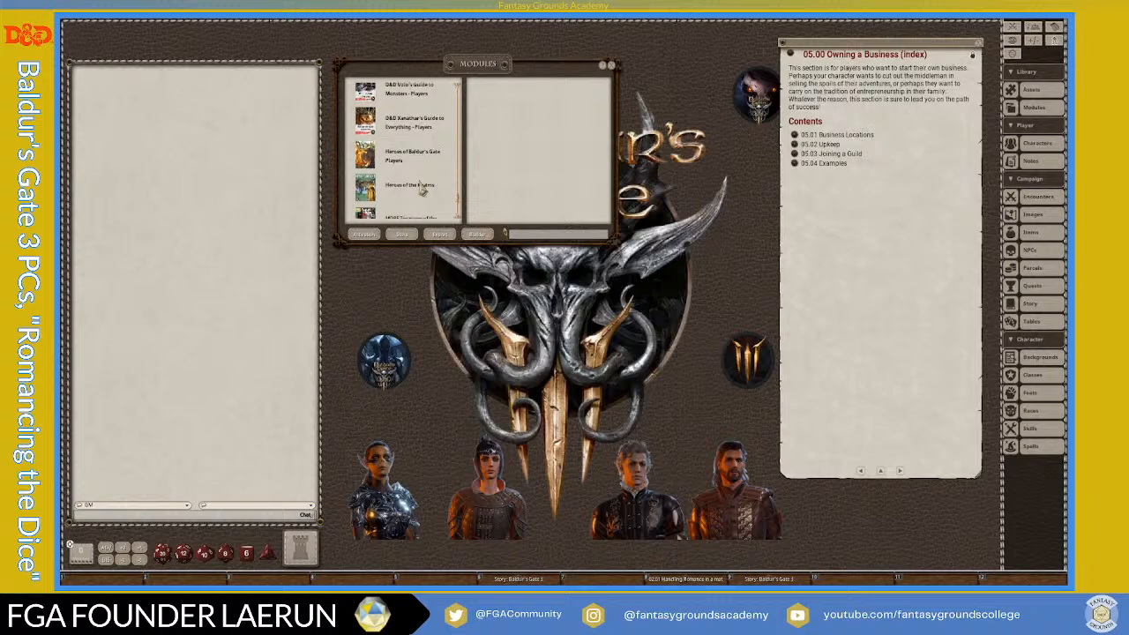
pyautogui.scroll(-6, 422, 188)
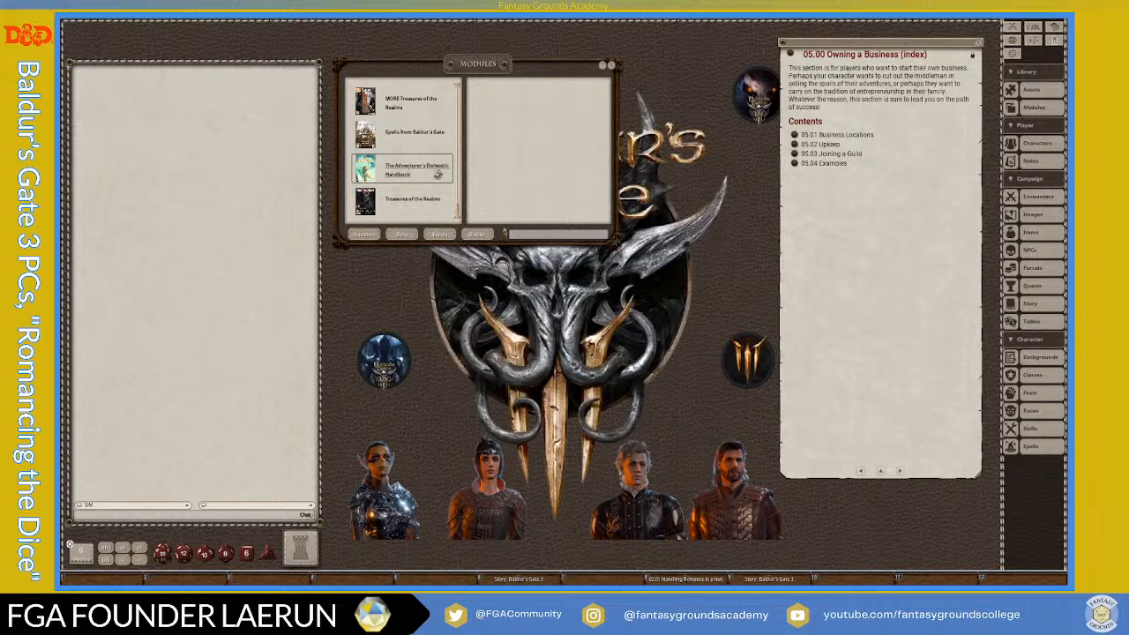
pyautogui.click(438, 175)
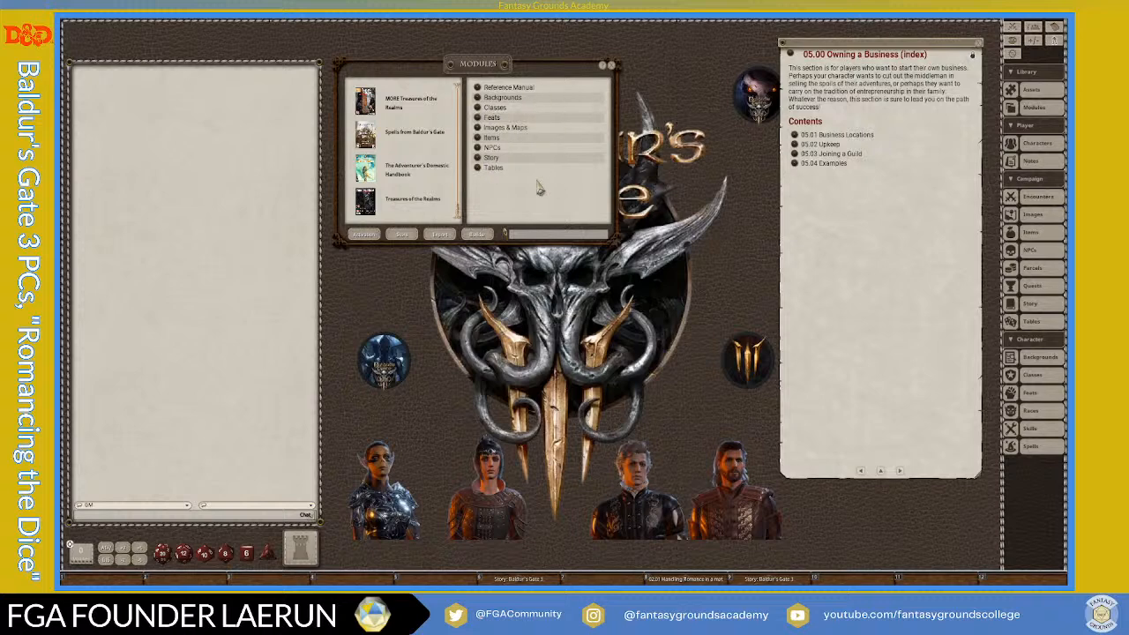
# - Close the module library and the Owning a Business entry, and bring back the minimized Baldur's Gate 3 story
pyautogui.moveTo(526, 64); pyautogui.dragTo(261, 84)
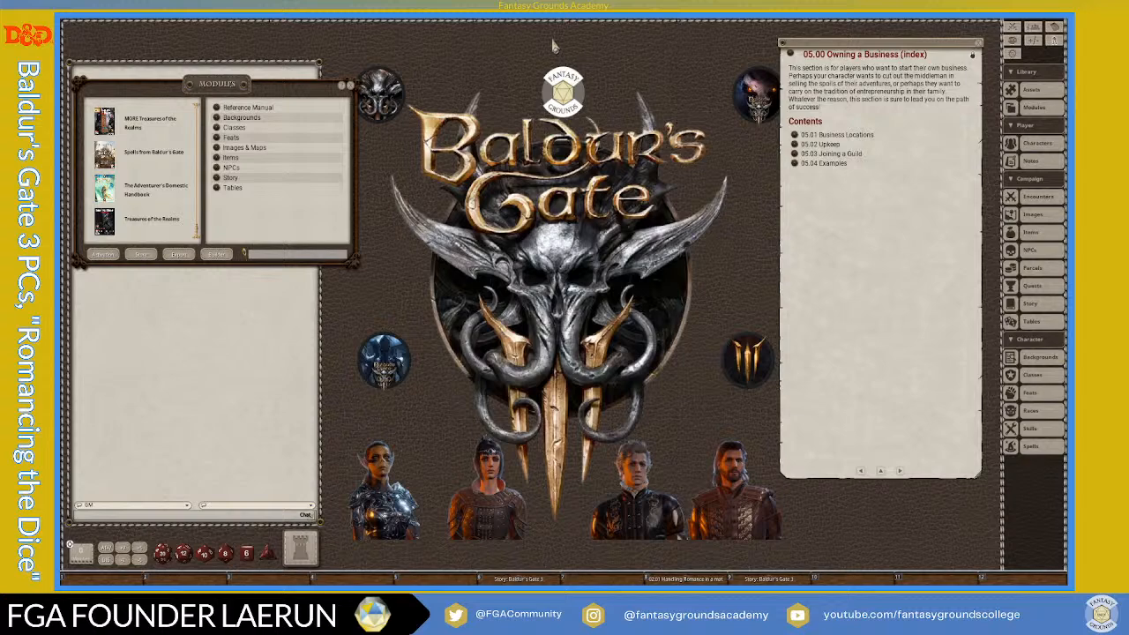
pyautogui.click(350, 86)
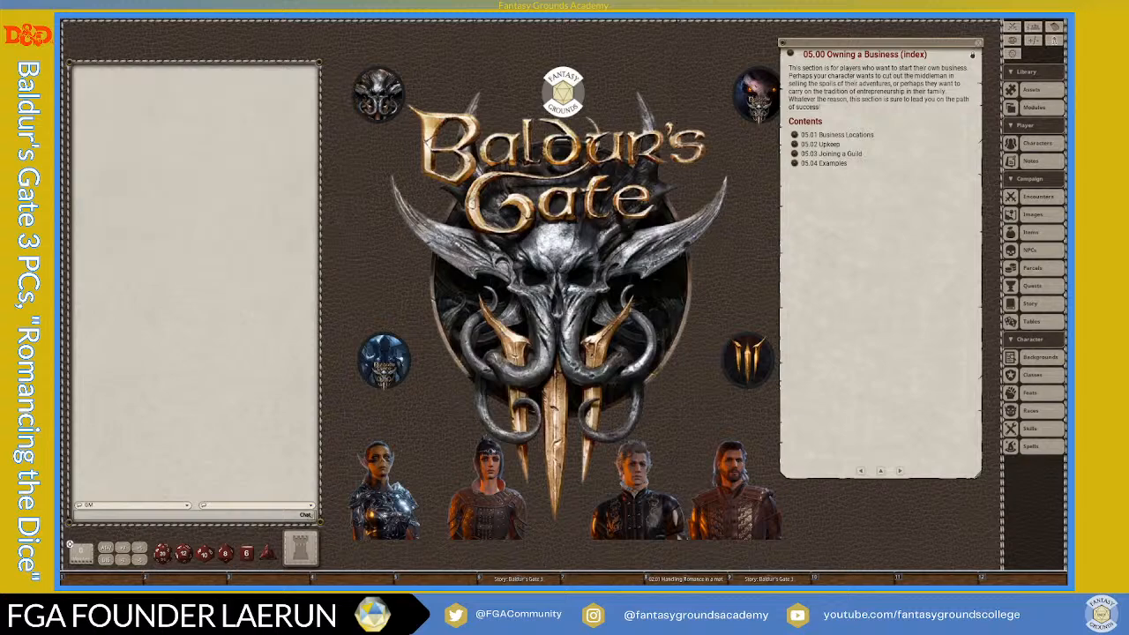
pyautogui.click(535, 578)
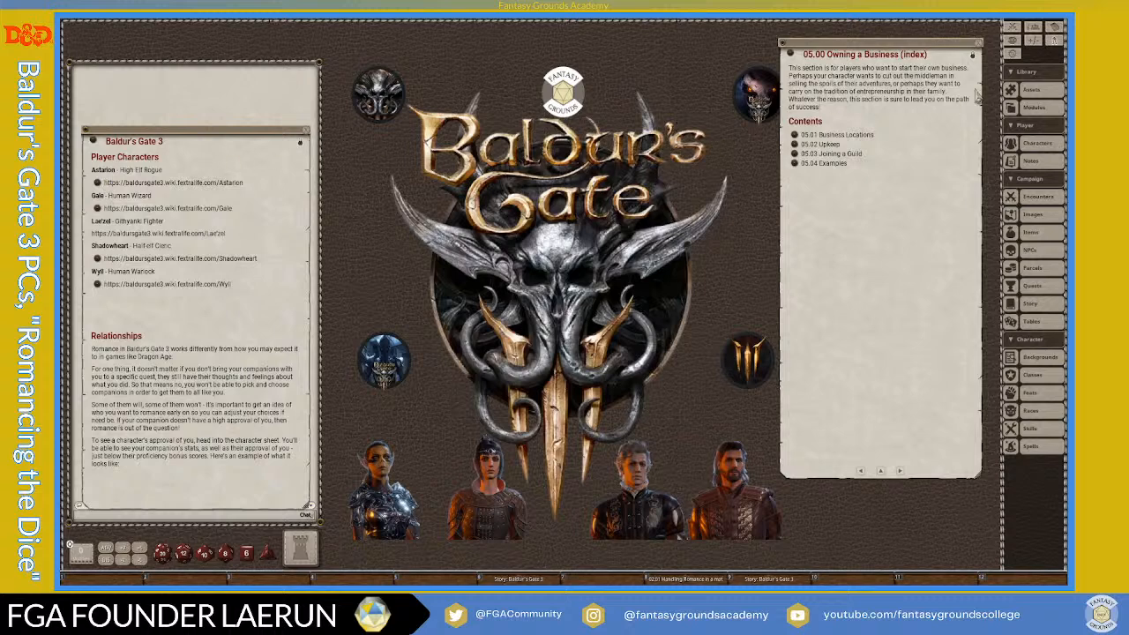
pyautogui.click(978, 44)
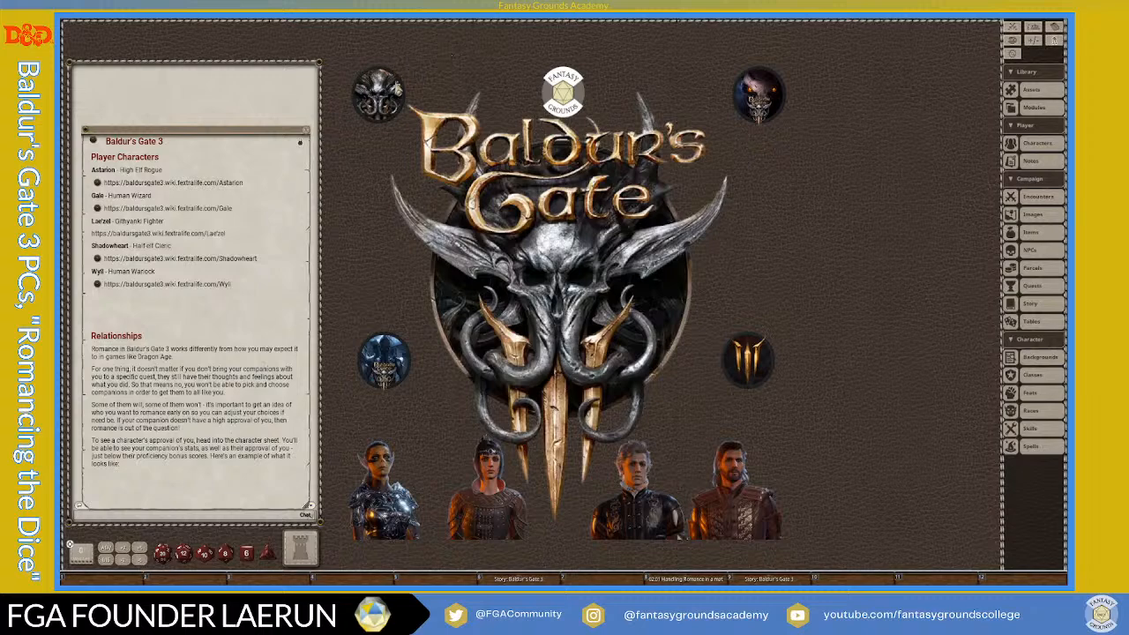
# - Open Wyll's character sheet, review the weapons, actions and spells on it, and close both the sheet and the character selection
pyautogui.click(1025, 148)
pyautogui.moveTo(542, 232); pyautogui.dragTo(783, 137)
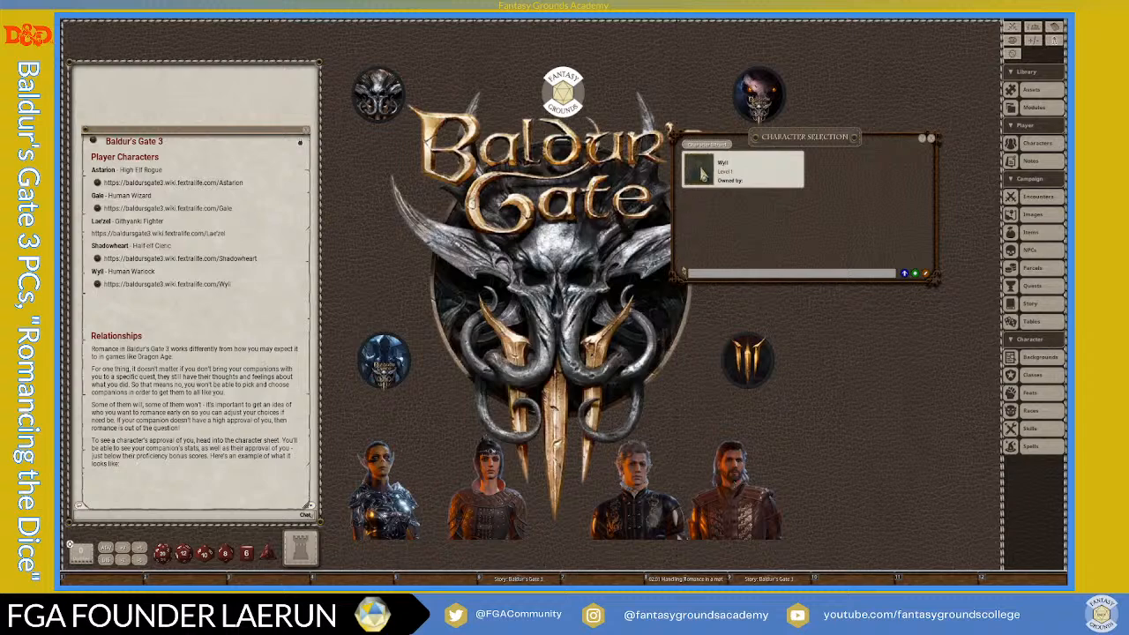
pyautogui.click(701, 172)
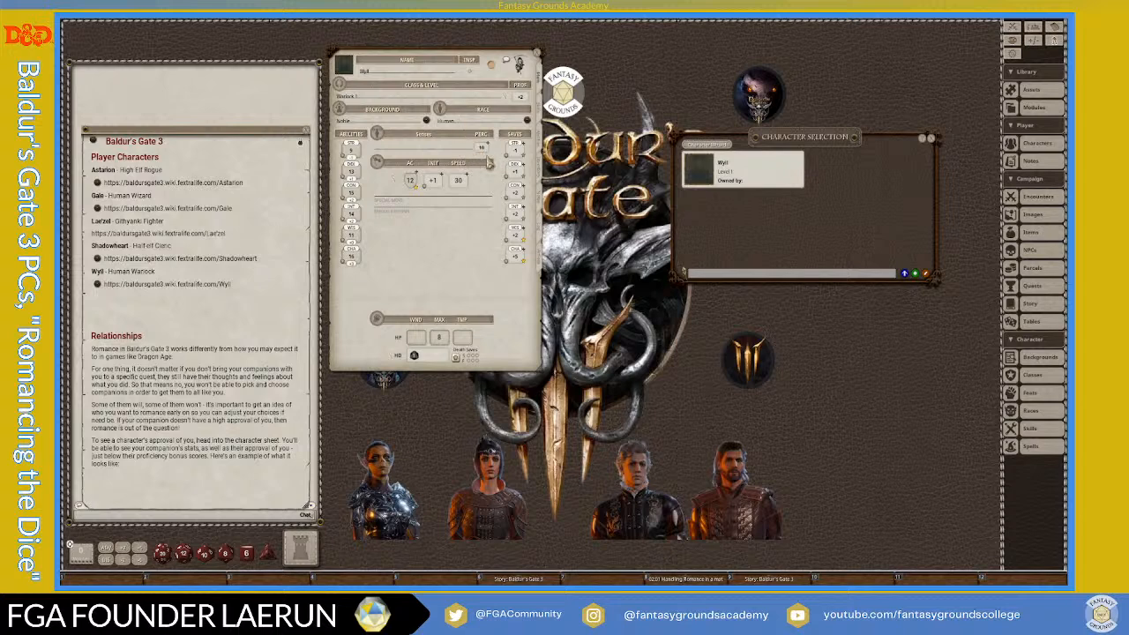
pyautogui.click(542, 268)
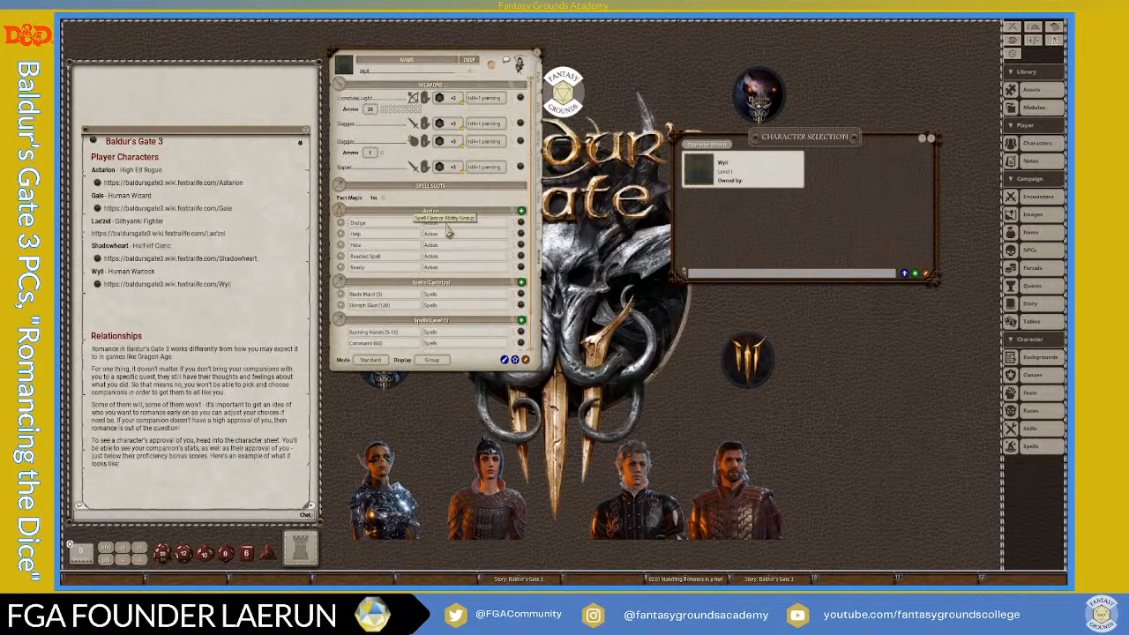
pyautogui.scroll(-2, 437, 252)
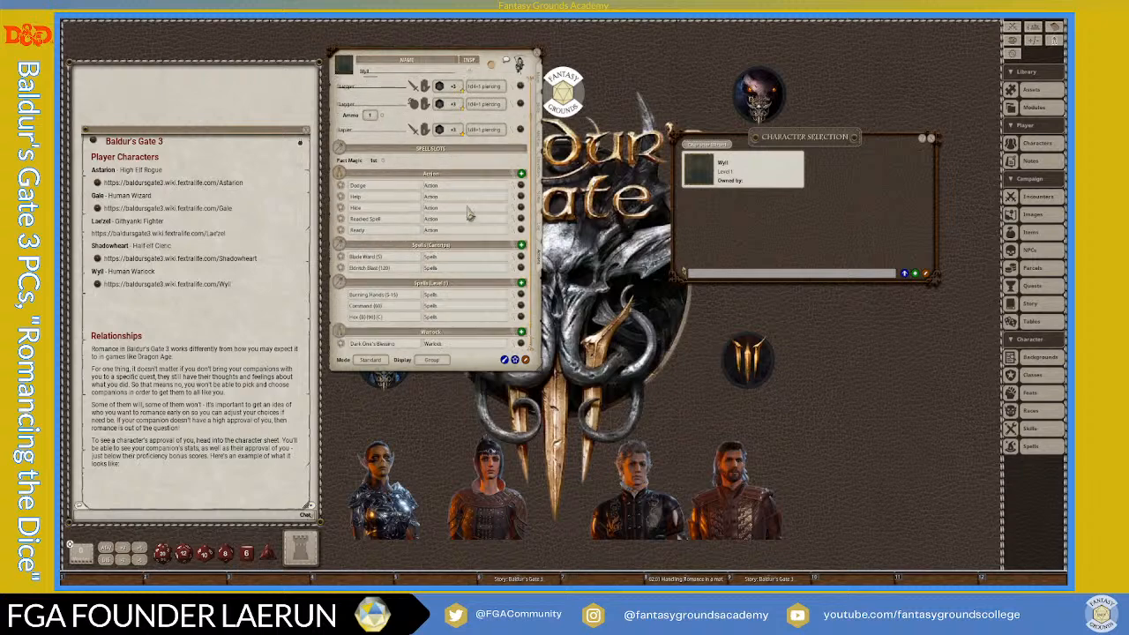
pyautogui.scroll(2, 463, 205)
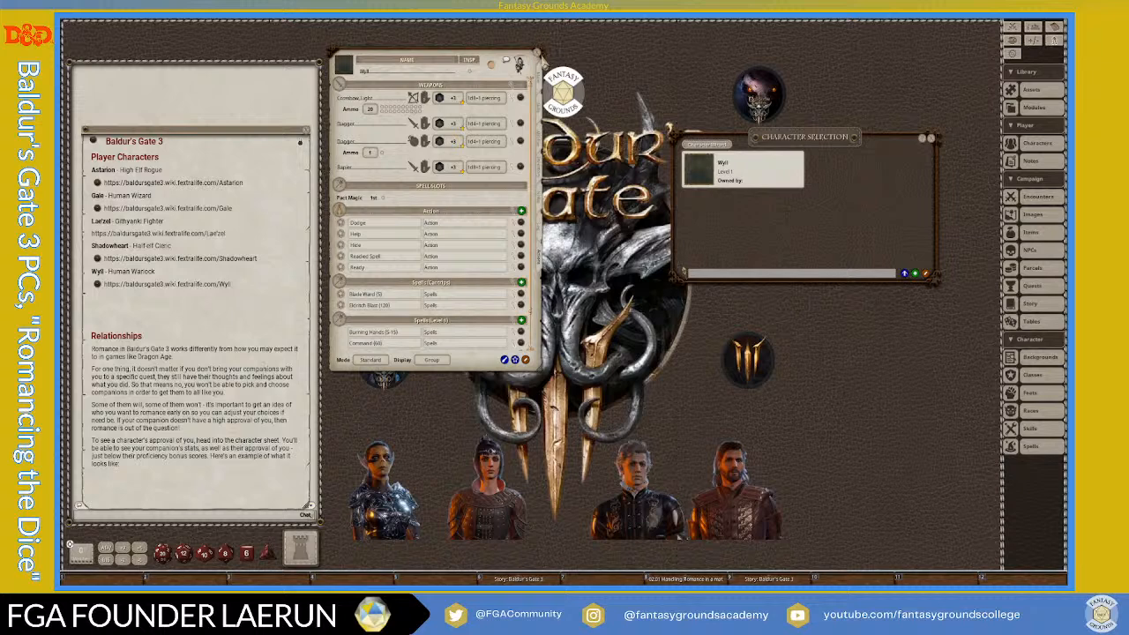
pyautogui.click(540, 52)
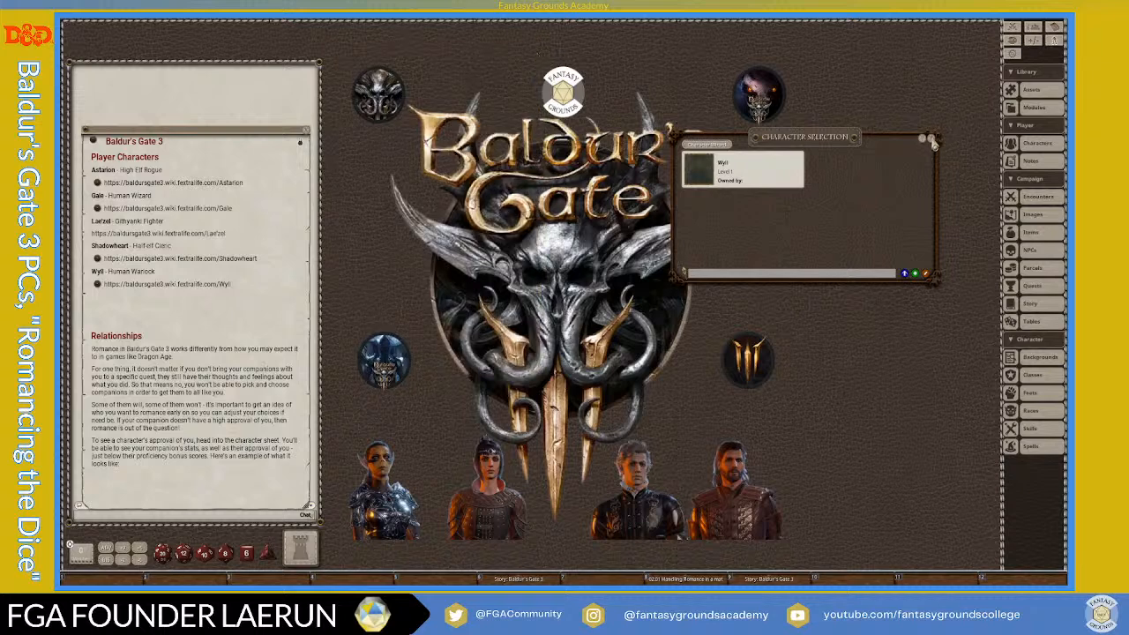
pyautogui.click(933, 141)
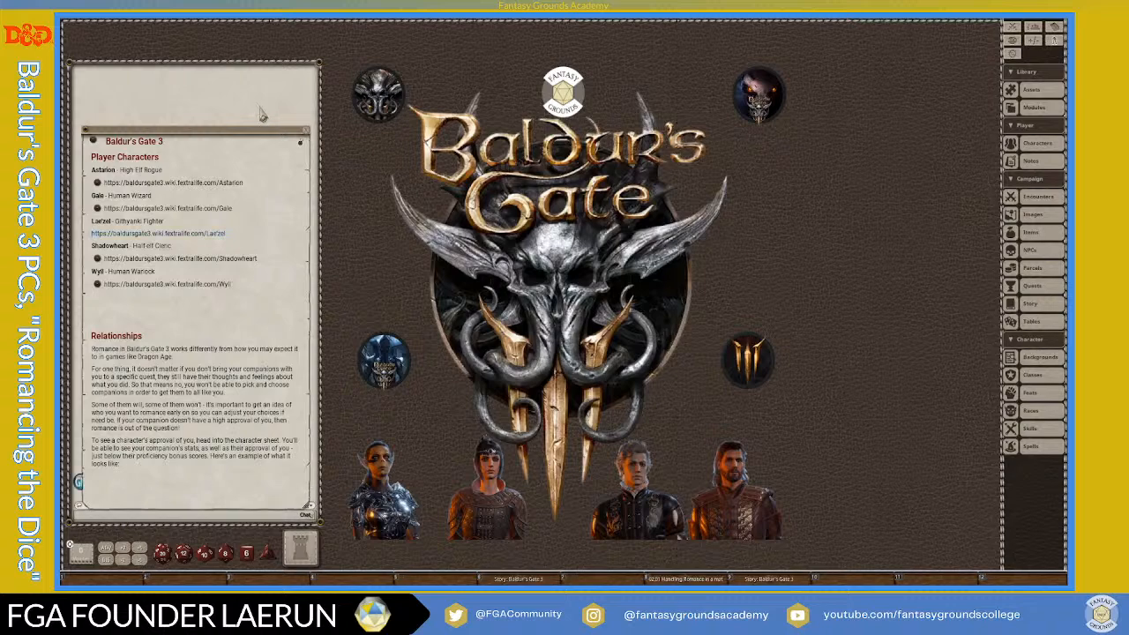
pyautogui.moveTo(240, 134); pyautogui.dragTo(459, 88)
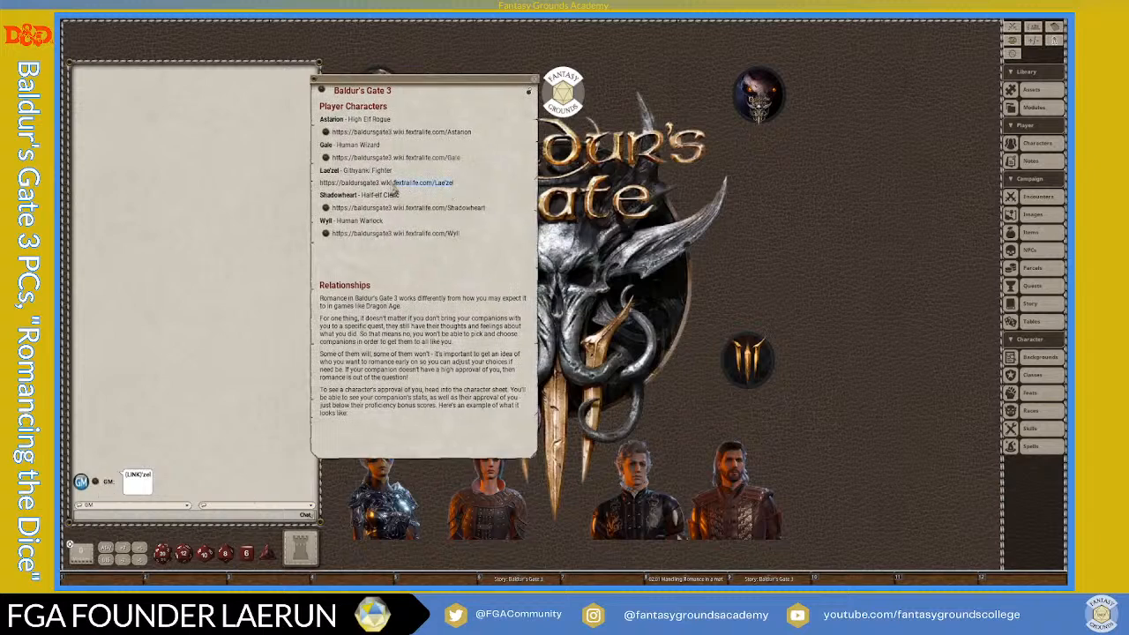
pyautogui.press('Delete')
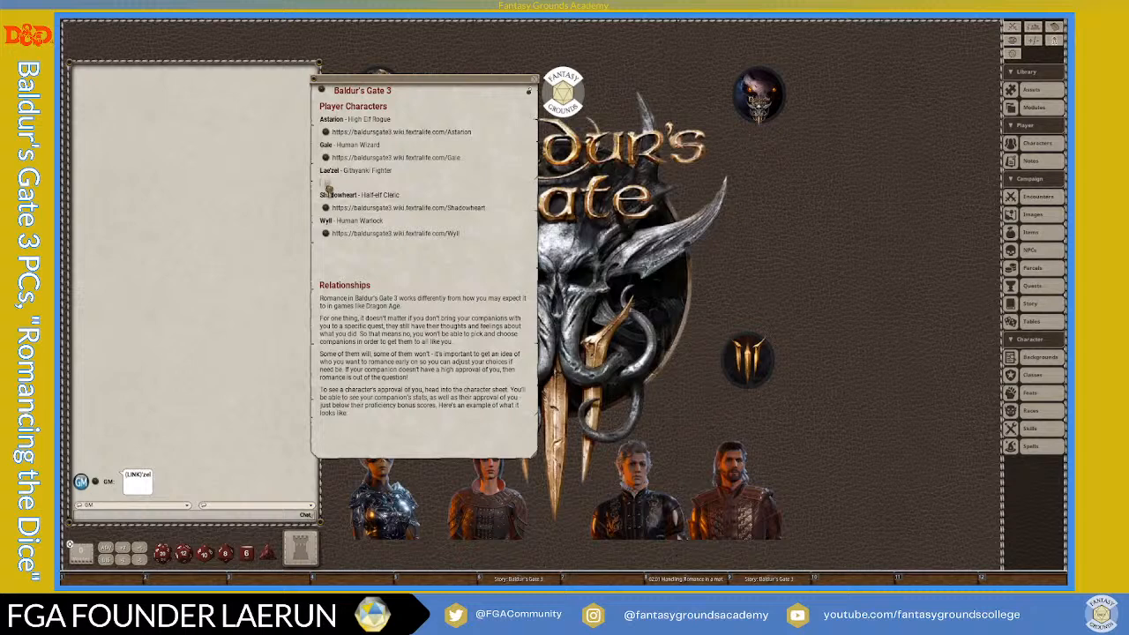
pyautogui.write("https://baldursgate3.wiki.fextralife.com/Lae'zel")
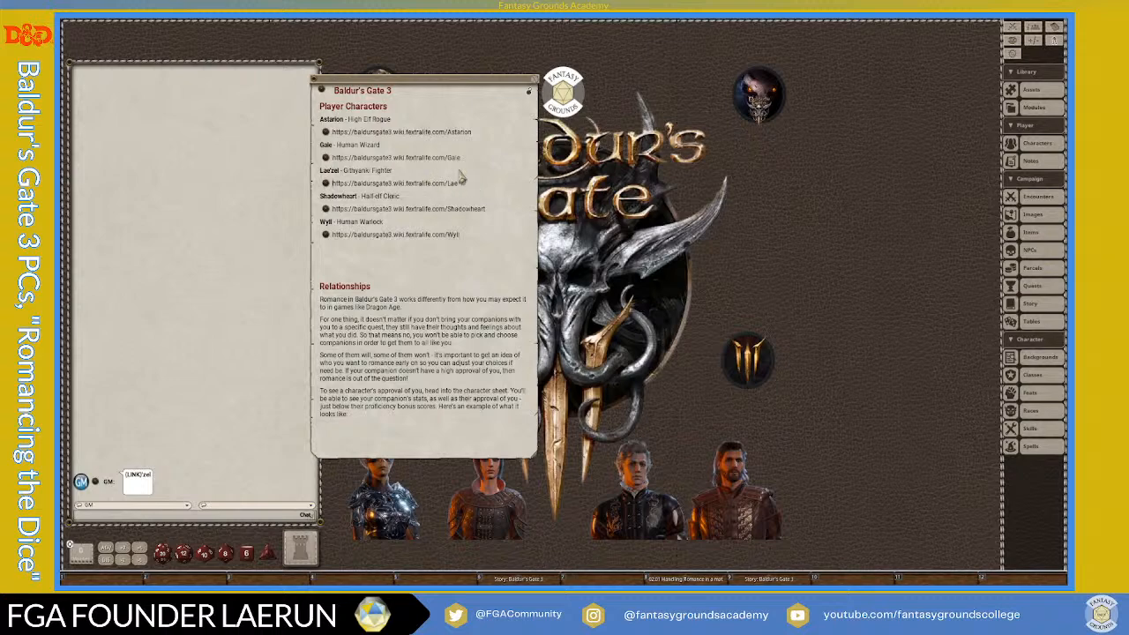
pyautogui.moveTo(474, 87); pyautogui.dragTo(337, 72)
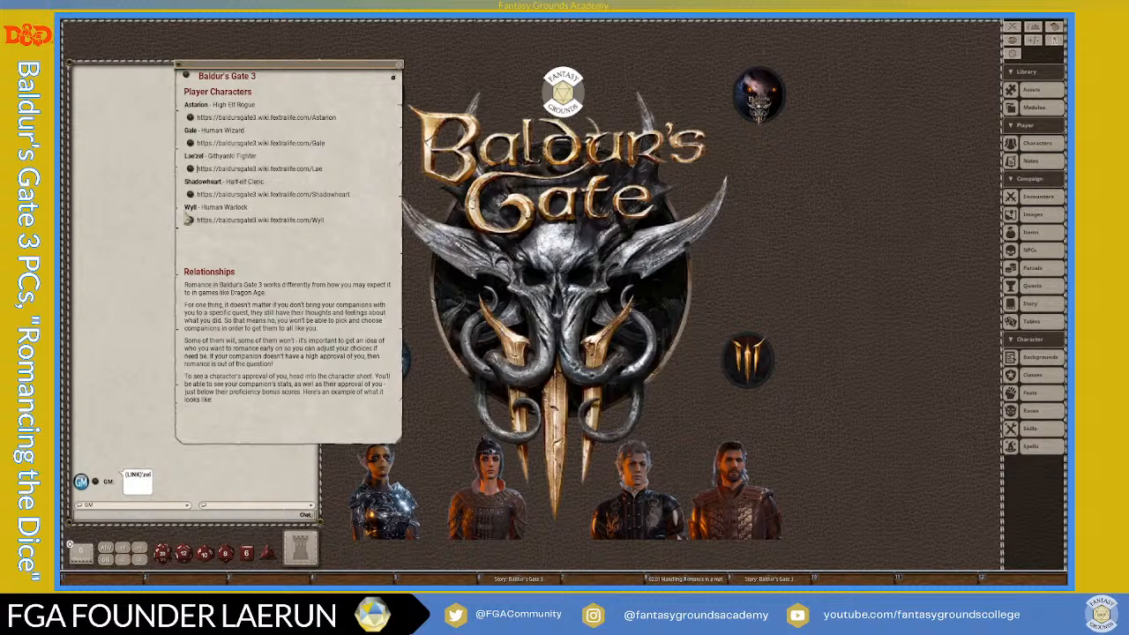
# - Open the Lae'zel and Shadowheart wiki links from the Baldur's Gate 3 story, allowing each requested URL
pyautogui.click(190, 168)
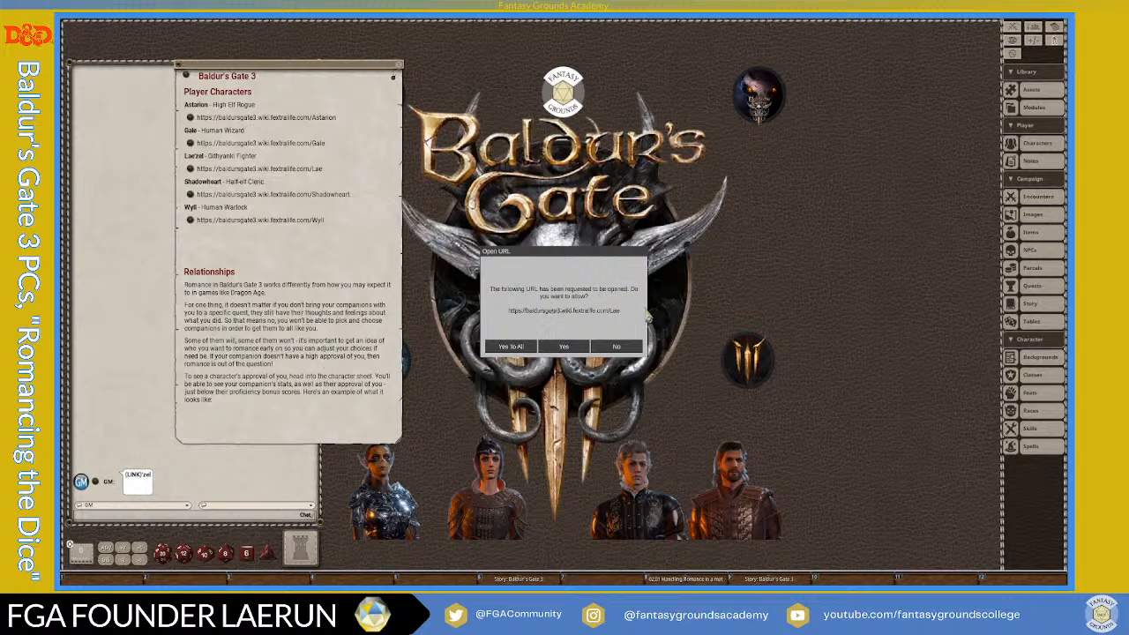
pyautogui.click(563, 347)
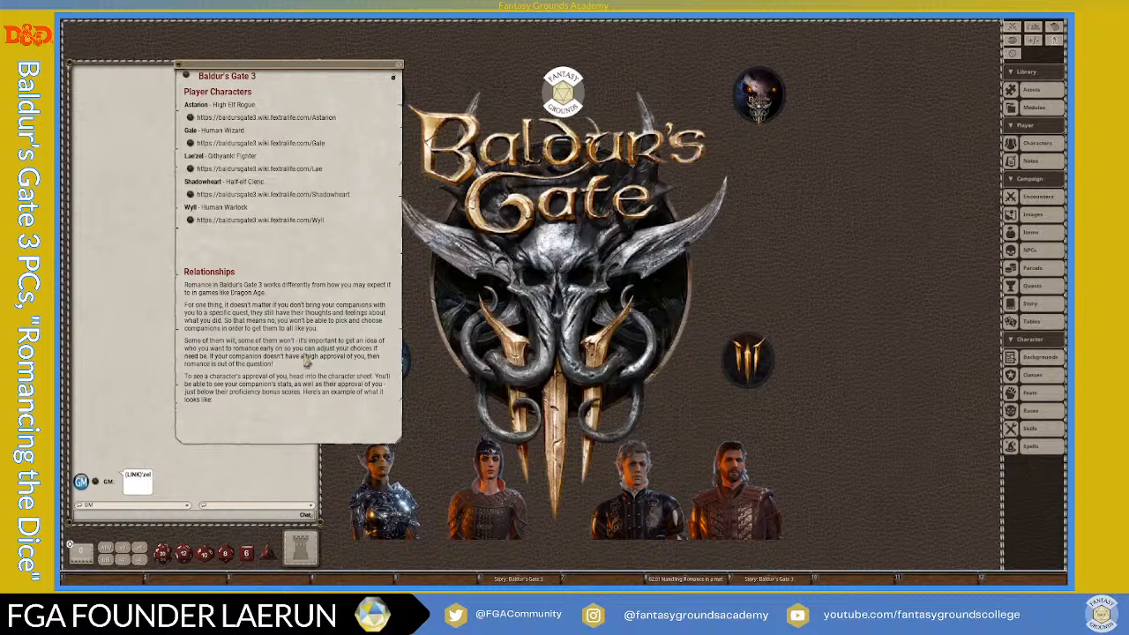
pyautogui.click(189, 195)
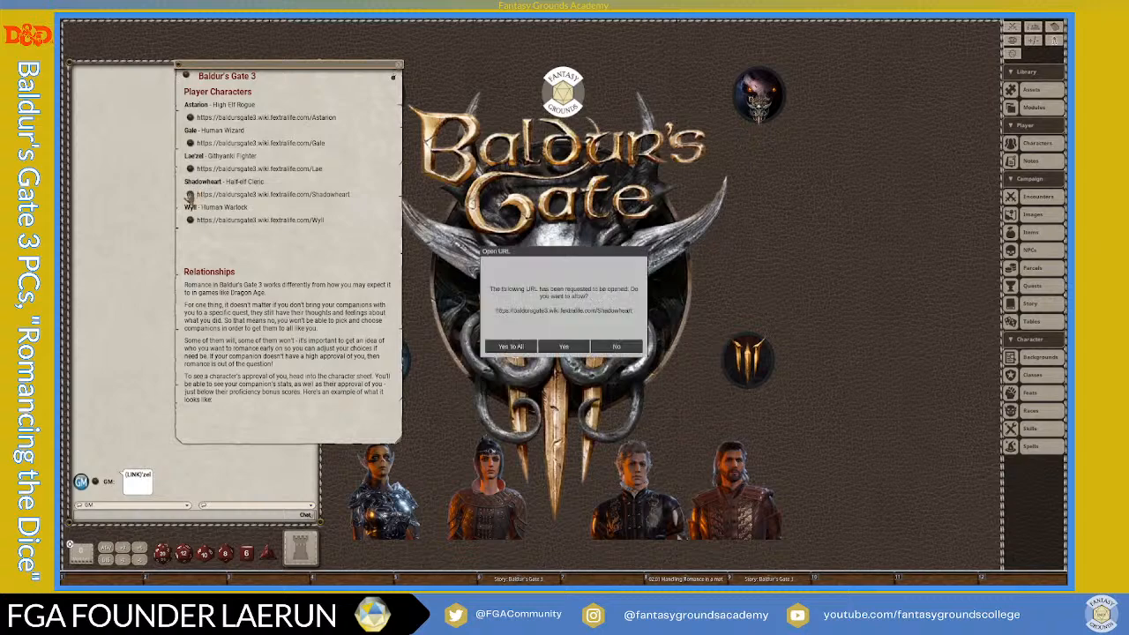
pyautogui.click(574, 348)
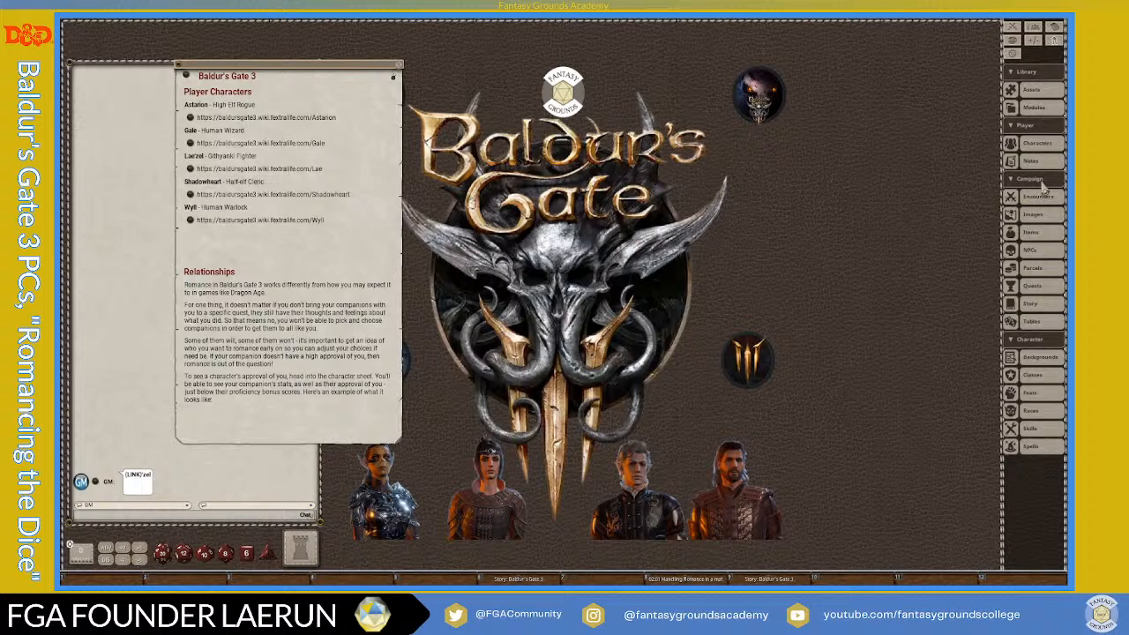
# - Open the Backgrounds list, place it beside the Baldur's Gate 3 story and browse its available backgrounds
pyautogui.click(1055, 360)
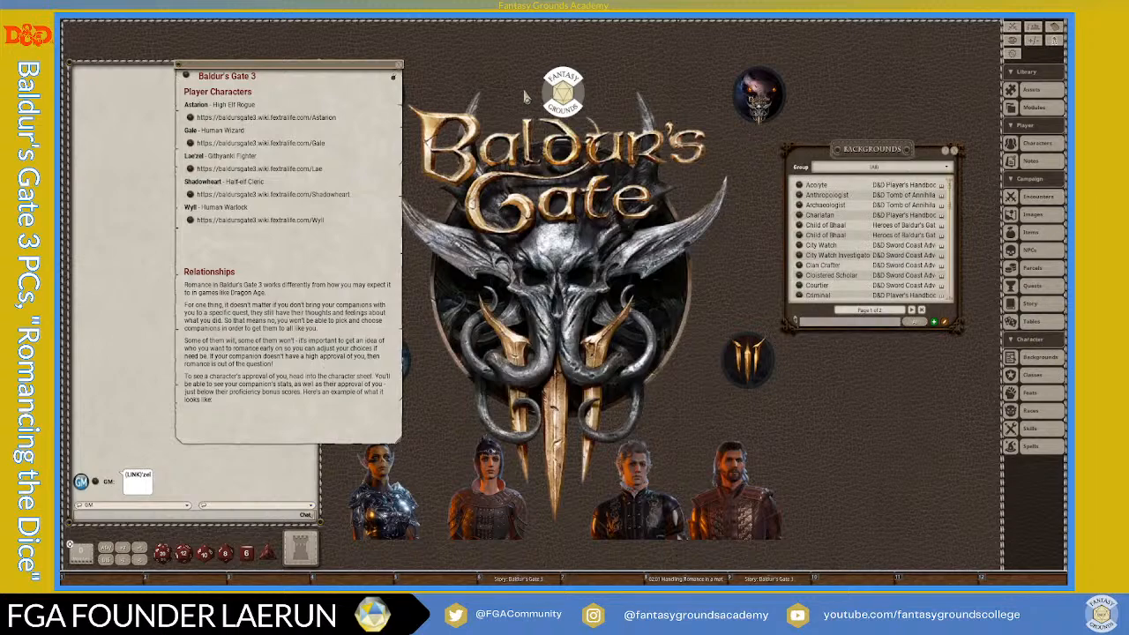
pyautogui.moveTo(379, 75); pyautogui.dragTo(263, 89)
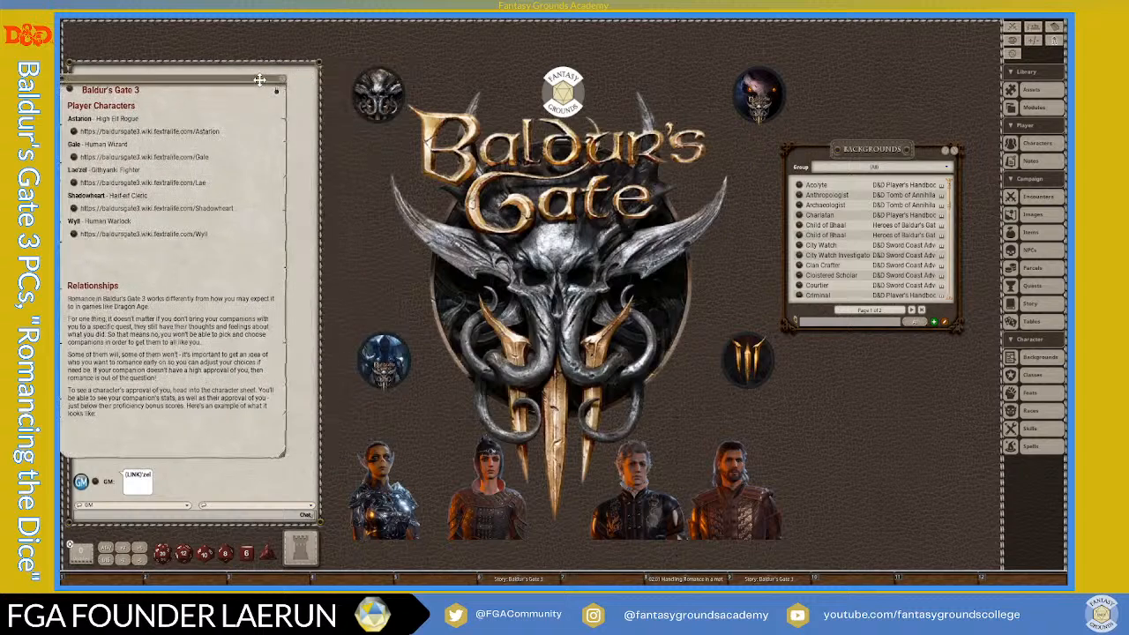
pyautogui.moveTo(845, 157); pyautogui.dragTo(301, 99)
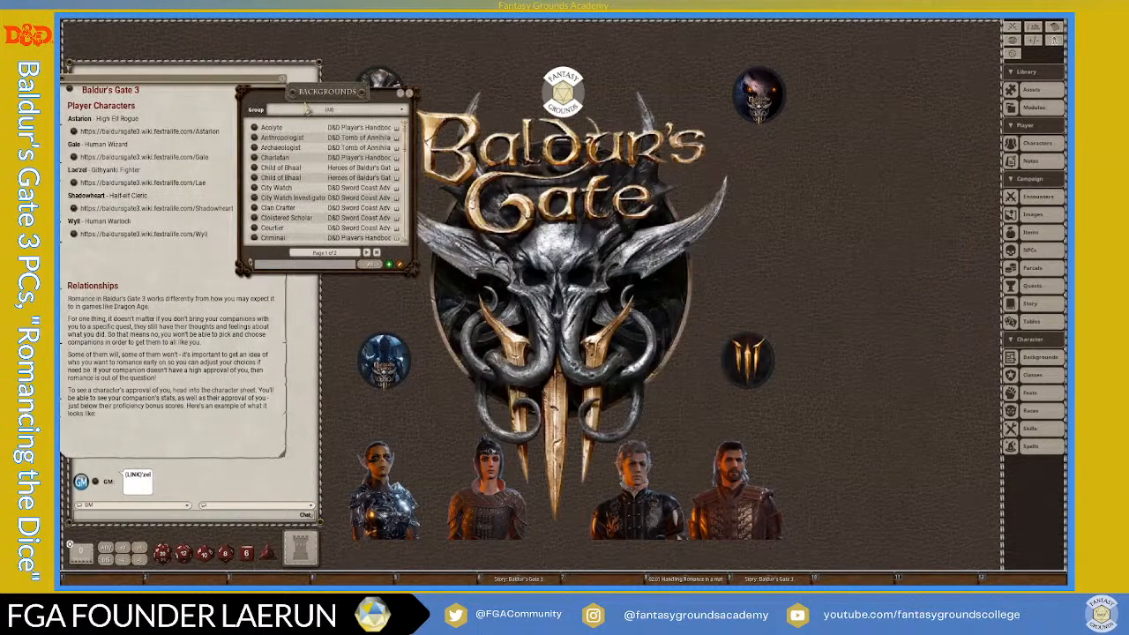
pyautogui.scroll(-3, 291, 179)
pyautogui.scroll(-3, 291, 179)
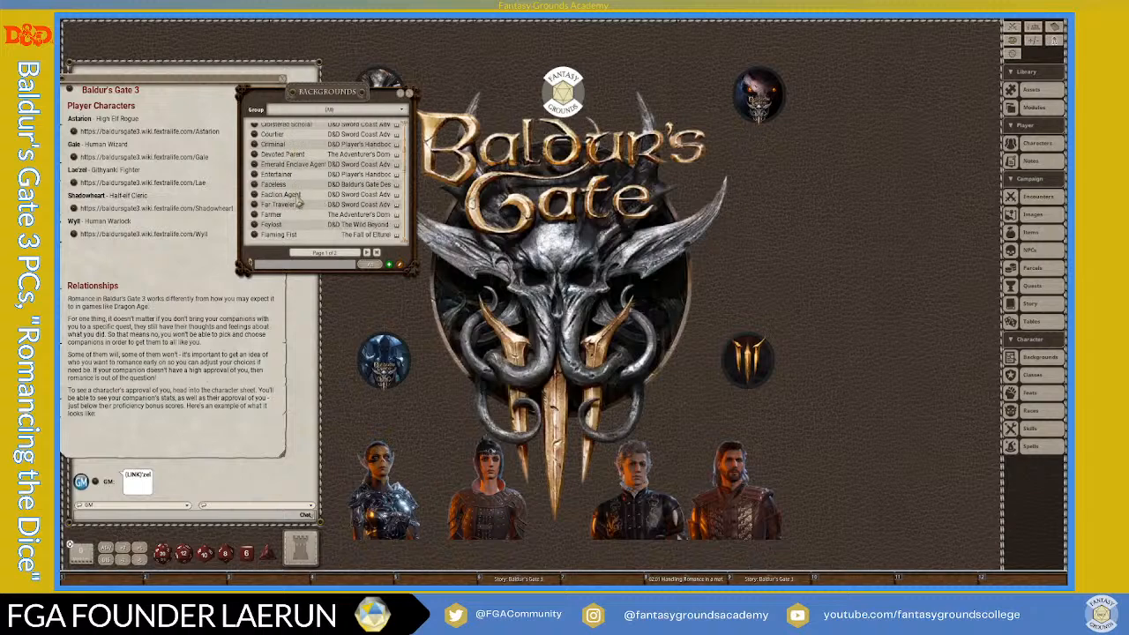
pyautogui.scroll(-3, 298, 201)
pyautogui.scroll(2, 298, 201)
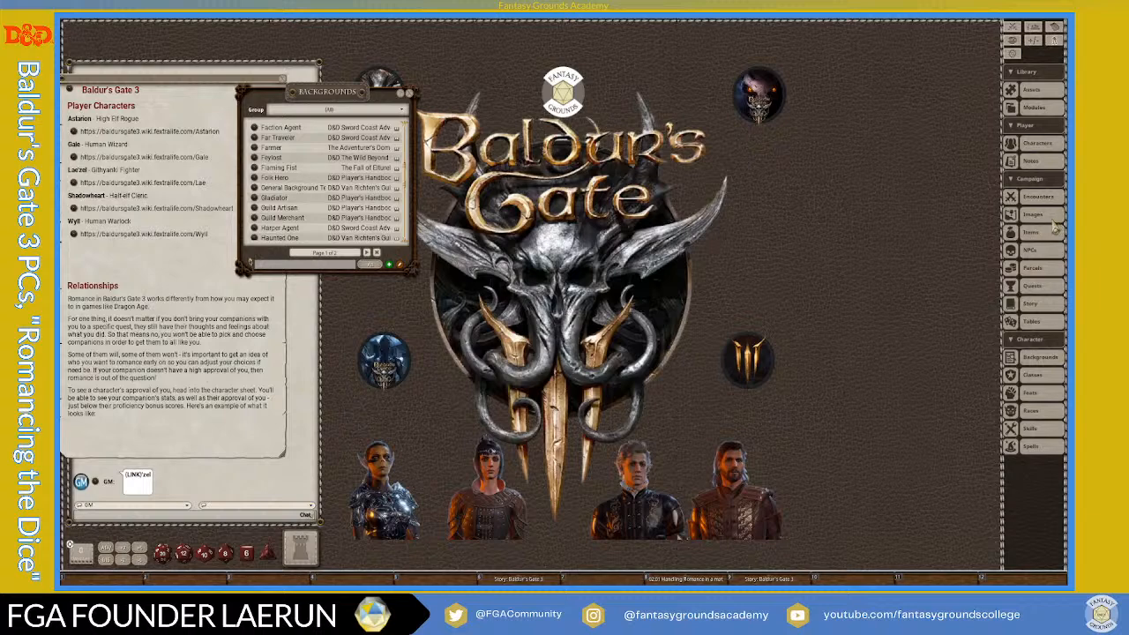
# - Create a new blank character, close the character selection and place the empty sheet beside the Backgrounds list
pyautogui.click(1037, 145)
pyautogui.moveTo(557, 230); pyautogui.dragTo(783, 88)
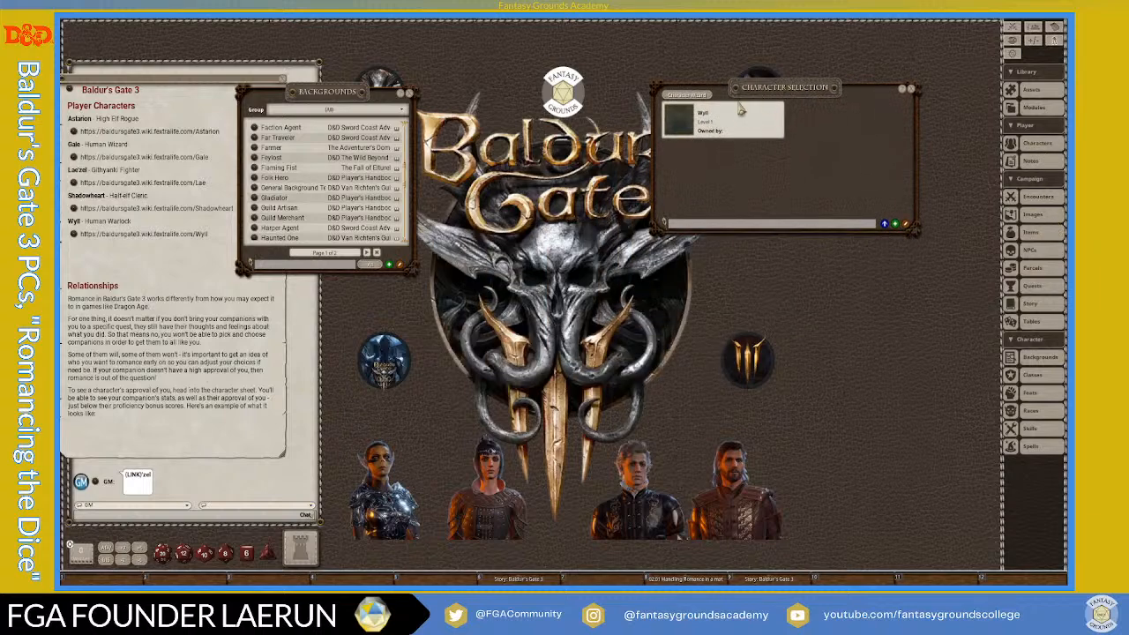
pyautogui.click(896, 224)
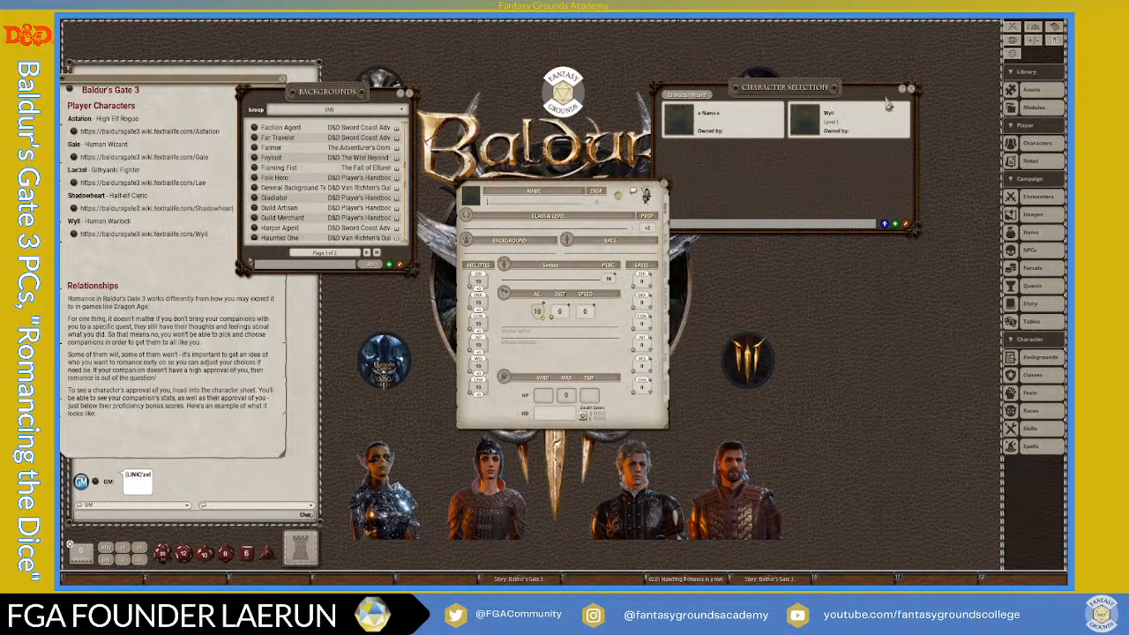
pyautogui.click(912, 90)
pyautogui.moveTo(562, 182); pyautogui.dragTo(597, 73)
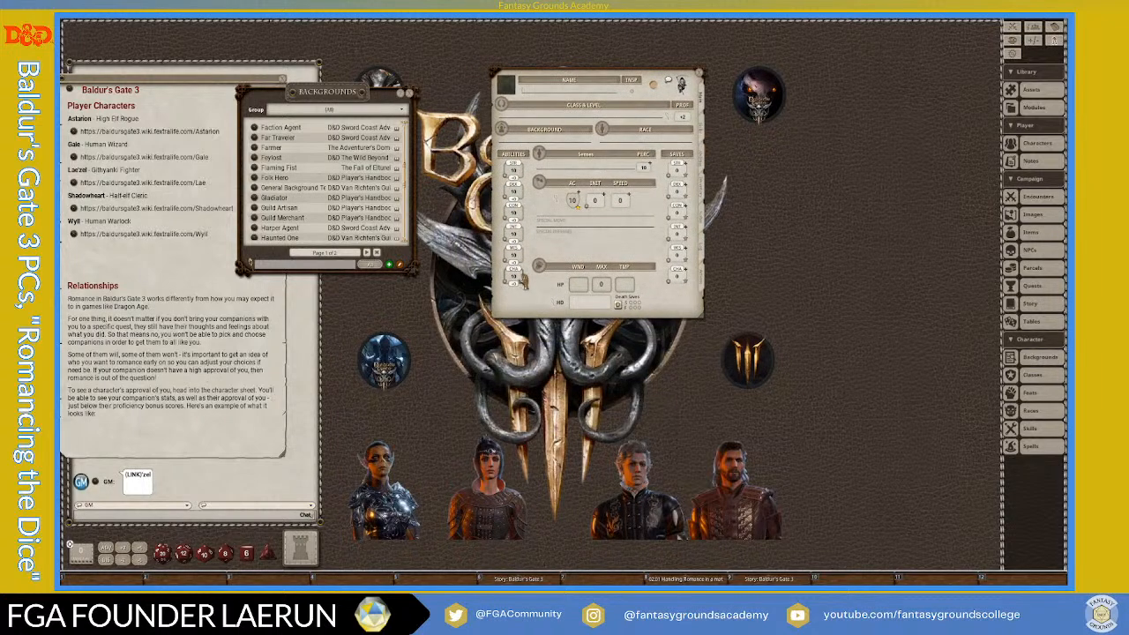
# - Enlarge the Backgrounds list to show more entries at once and browse the available backgrounds
pyautogui.scroll(-3, 338, 212)
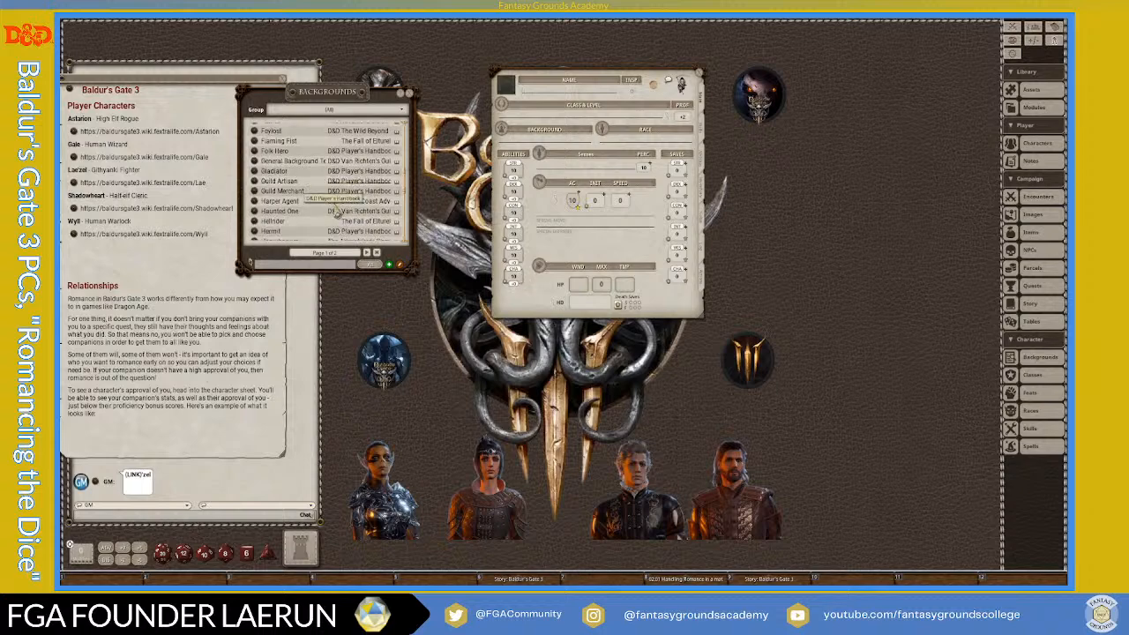
pyautogui.scroll(-5, 338, 212)
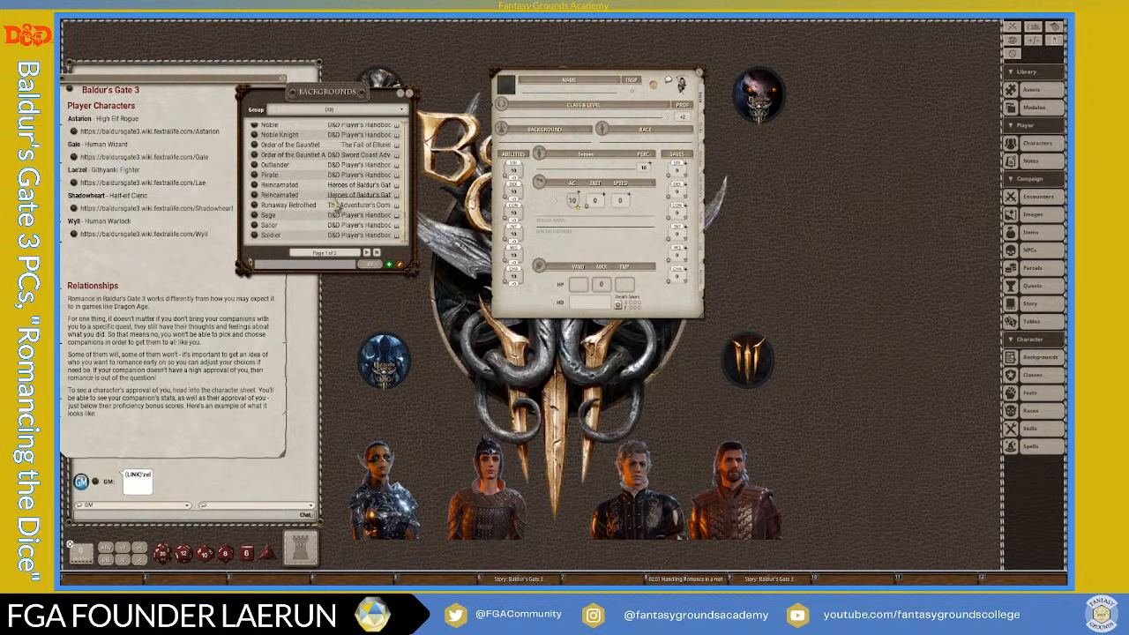
pyautogui.scroll(2, 338, 208)
pyautogui.scroll(-3, 338, 208)
pyautogui.moveTo(419, 272); pyautogui.dragTo(442, 457)
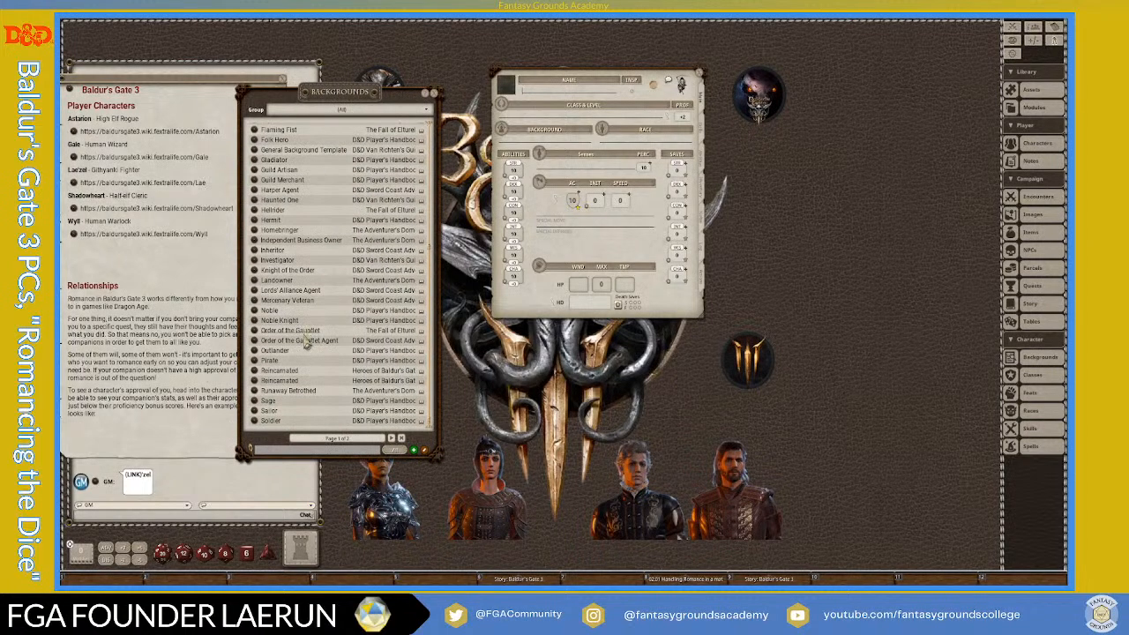
pyautogui.scroll(1, 307, 344)
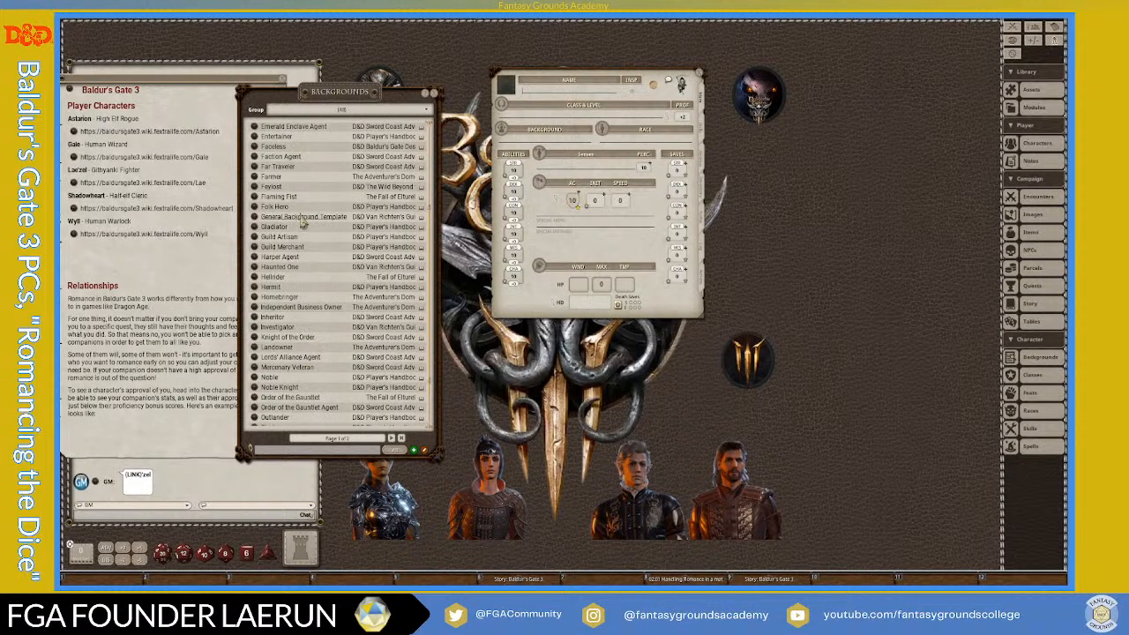
pyautogui.scroll(2, 297, 216)
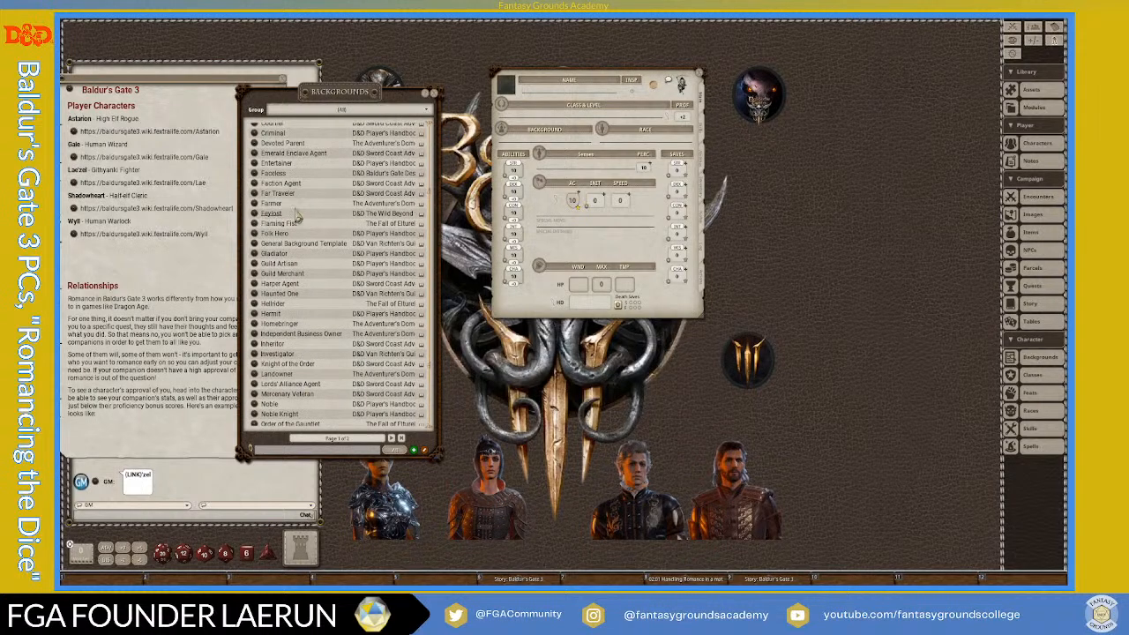
# - Open the Far Traveler background, read its description through to the proficiencies and close it
pyautogui.click(256, 193)
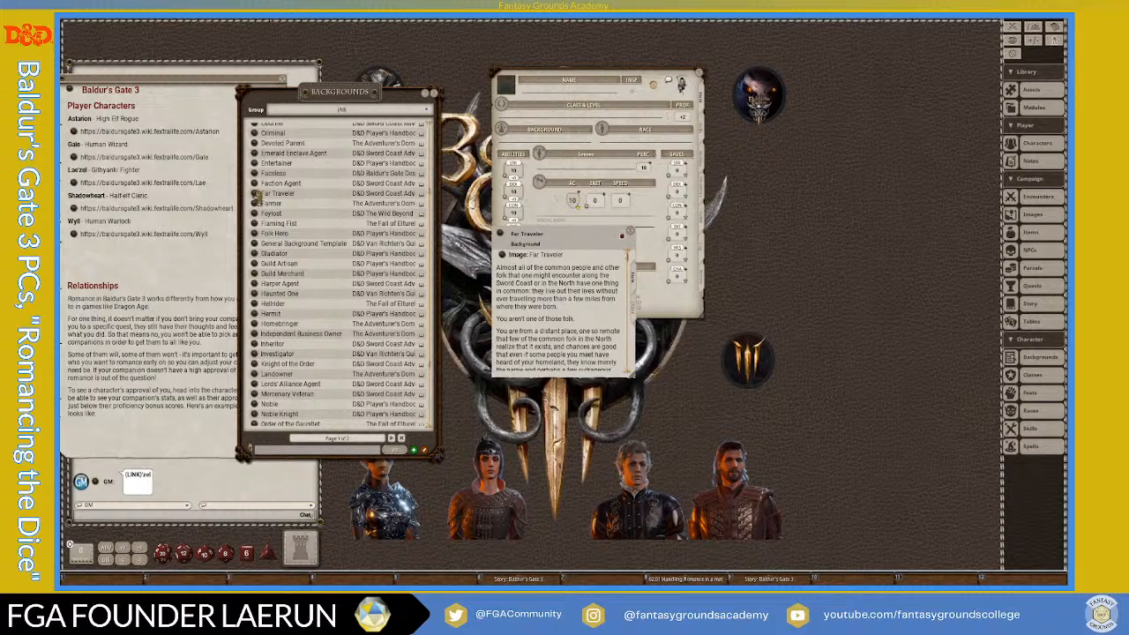
pyautogui.scroll(-10, 575, 312)
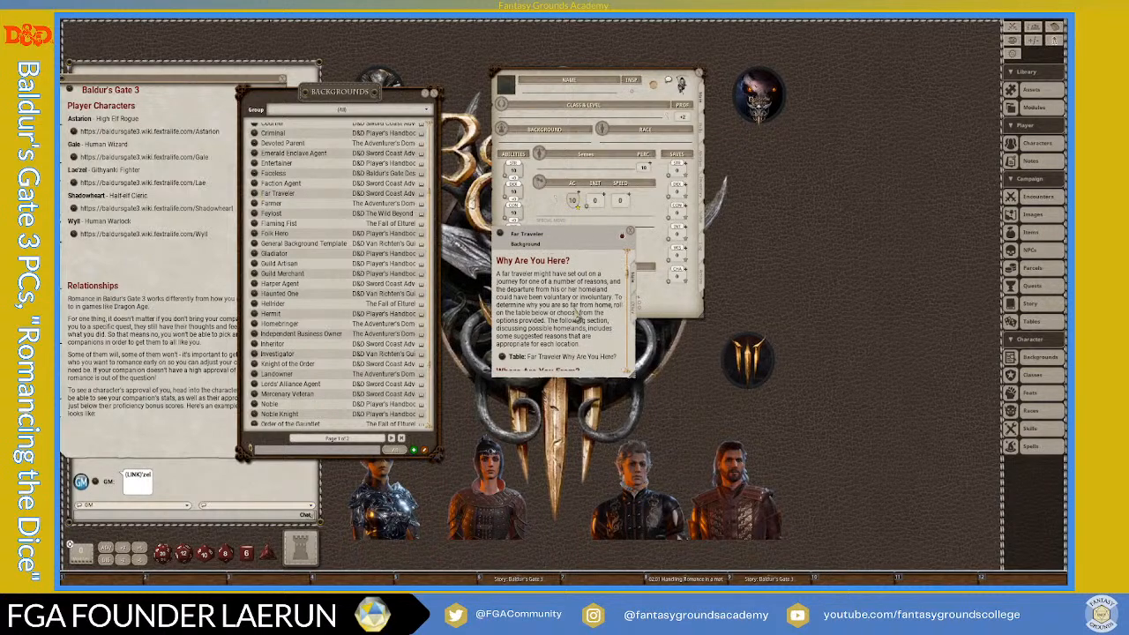
pyautogui.scroll(-10, 578, 318)
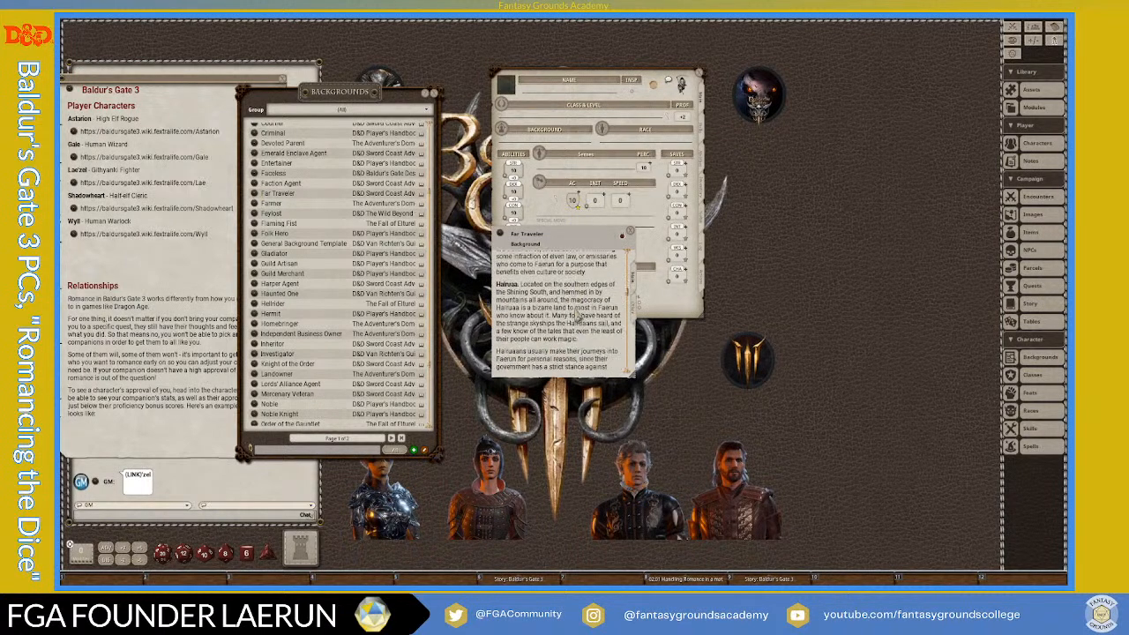
pyautogui.scroll(-10, 577, 317)
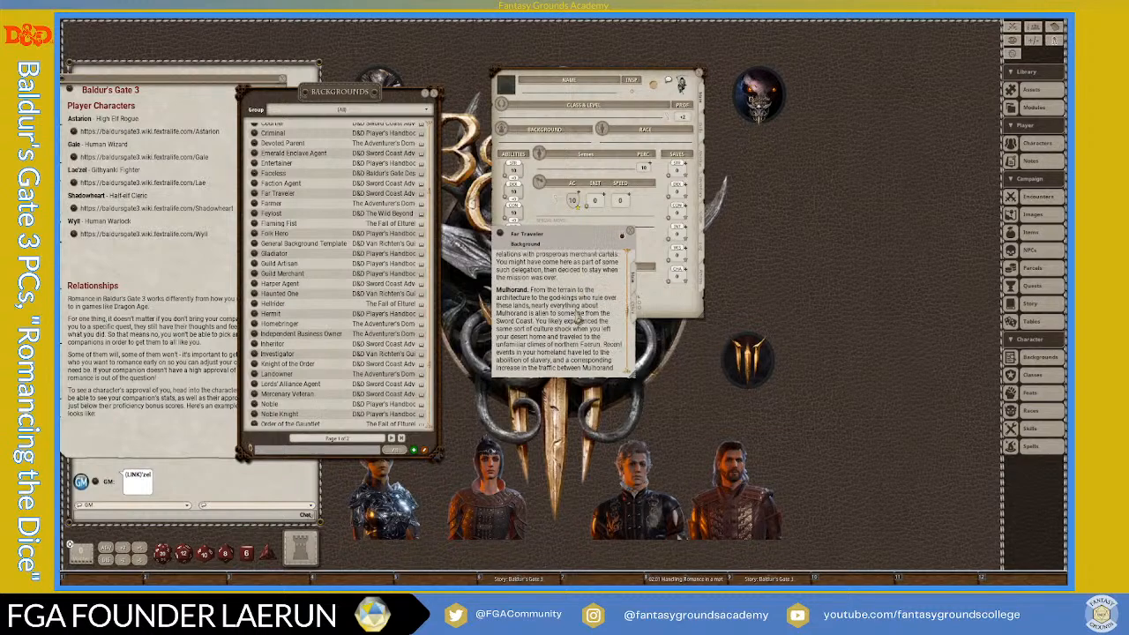
pyautogui.scroll(-10, 581, 318)
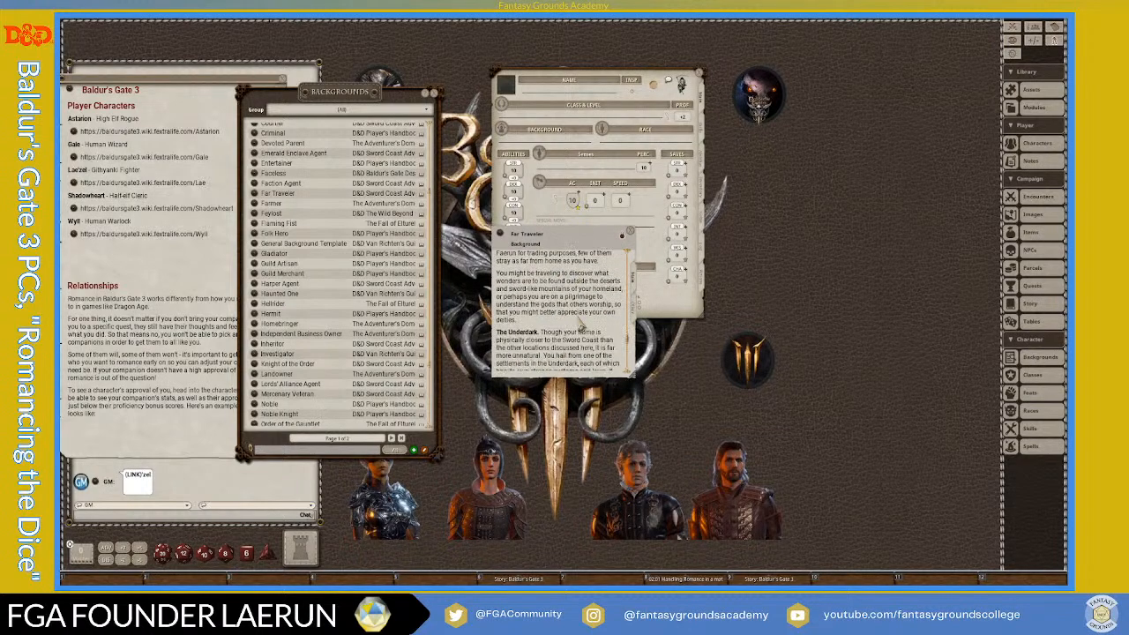
pyautogui.scroll(-3, 580, 326)
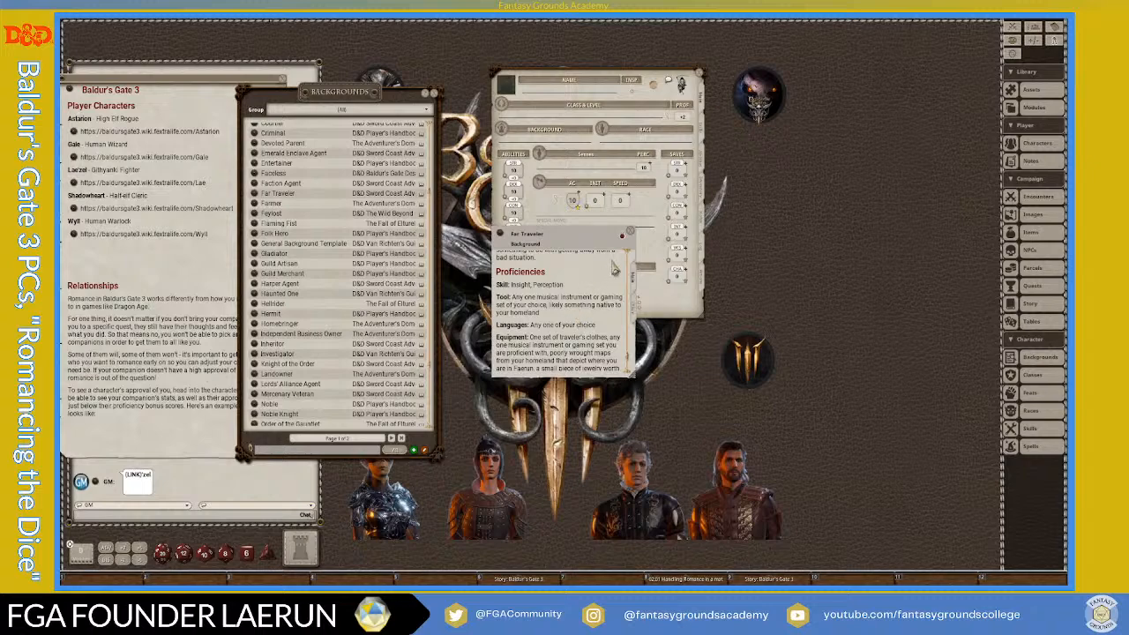
pyautogui.click(626, 233)
# - Review the Outlander background's proficiencies beside the character sheet and add Outlander as the blank character's background
pyautogui.scroll(-3, 313, 326)
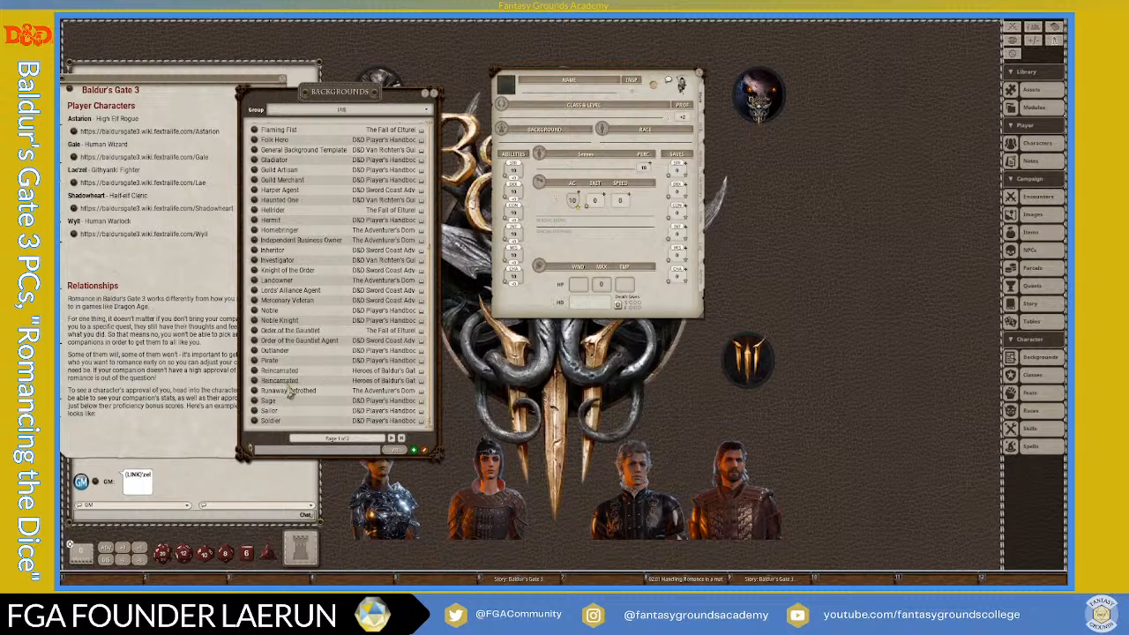
pyautogui.click(255, 351)
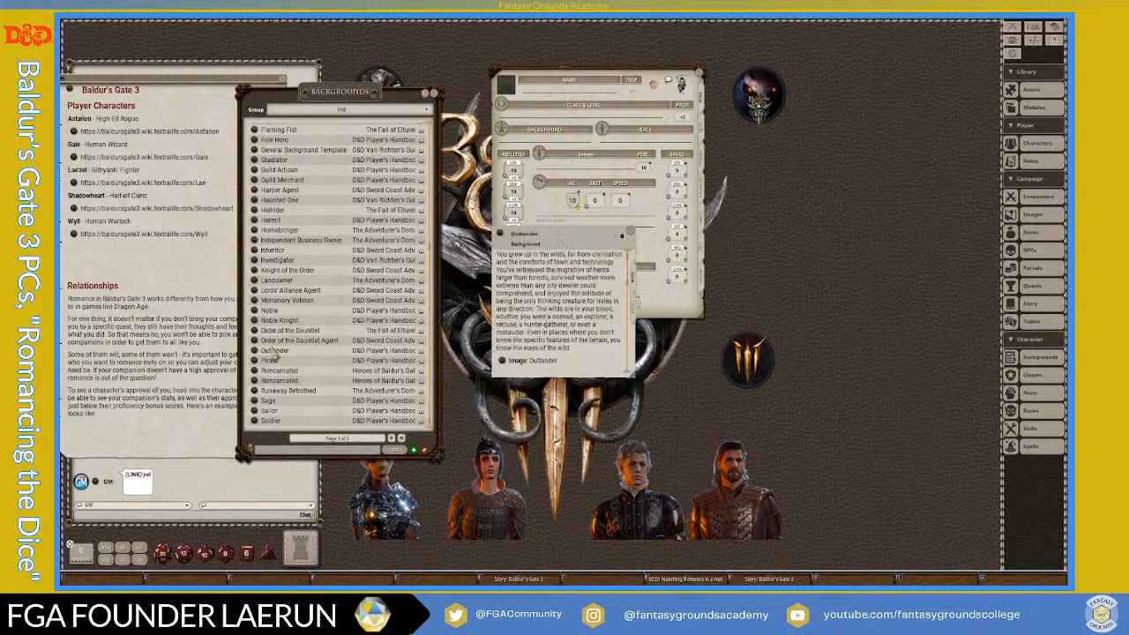
pyautogui.scroll(-5, 573, 346)
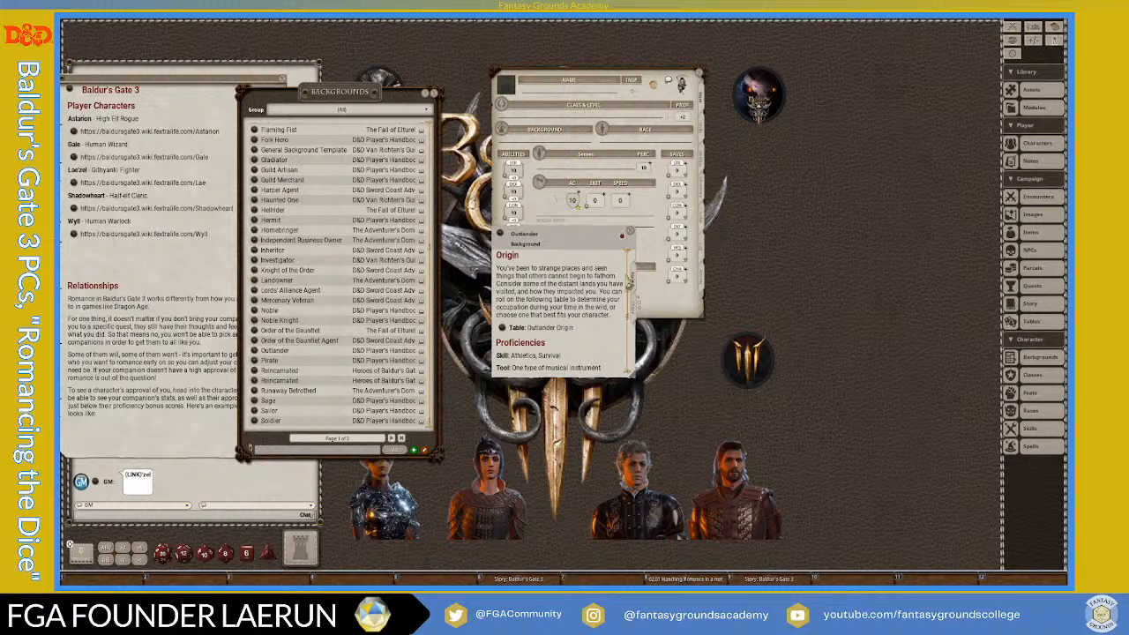
pyautogui.scroll(-2, 591, 304)
pyautogui.moveTo(584, 234); pyautogui.dragTo(797, 216)
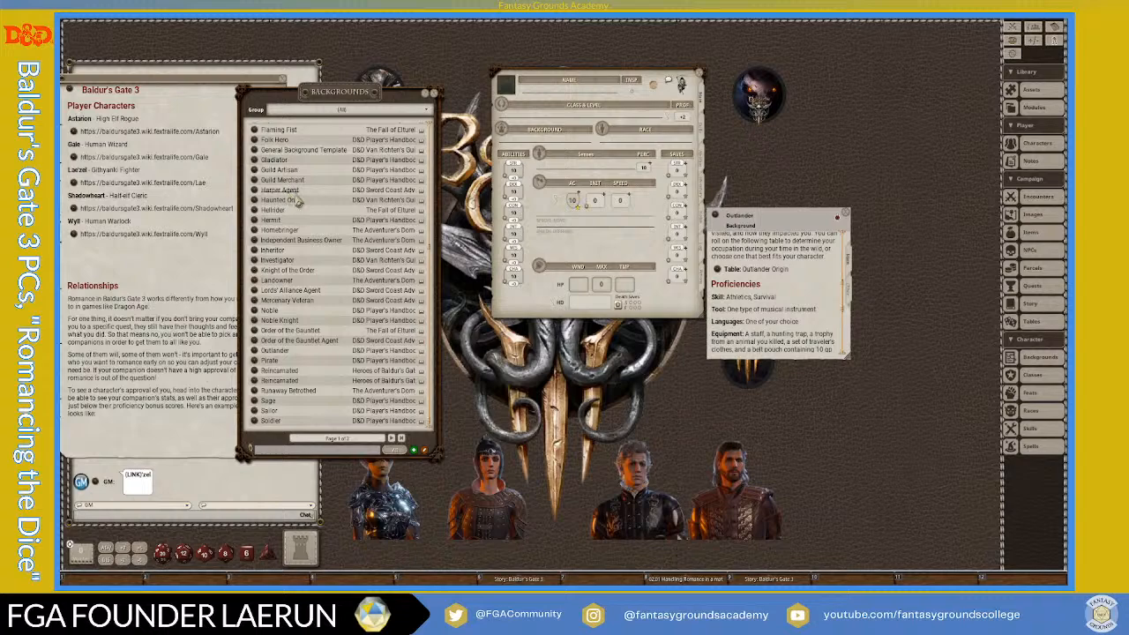
pyautogui.scroll(1, 295, 244)
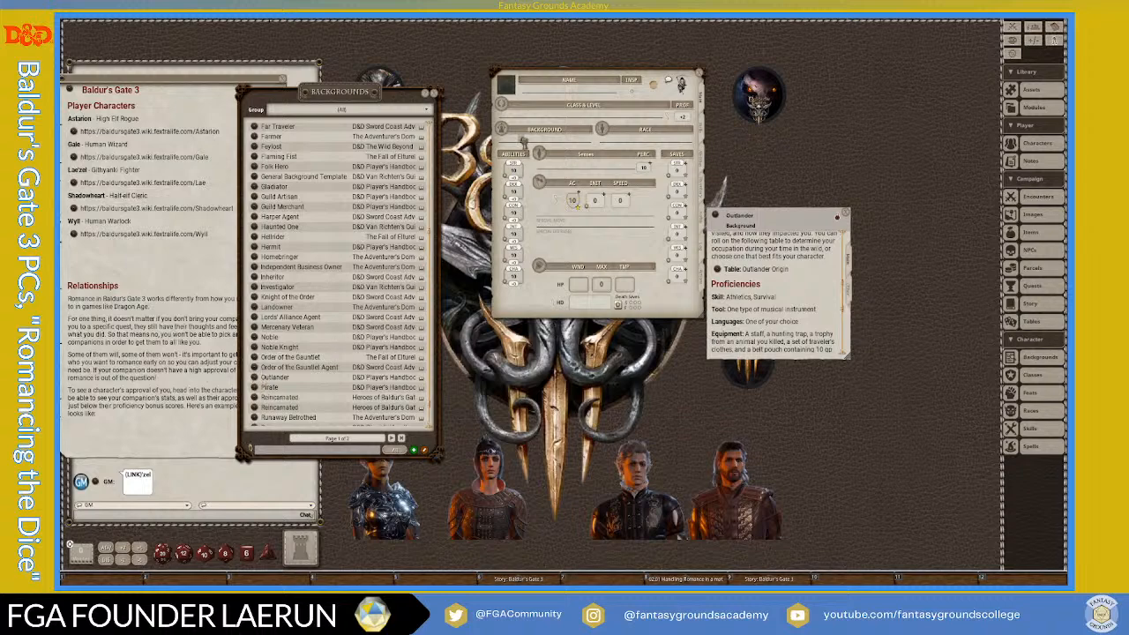
pyautogui.moveTo(524, 143); pyautogui.dragTo(524, 143)
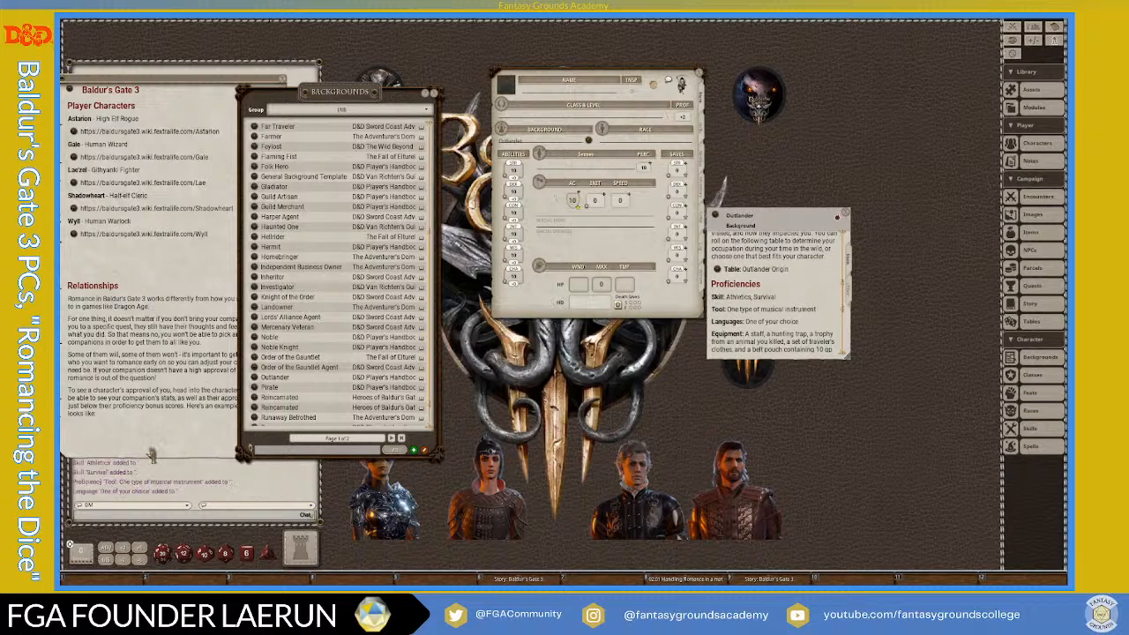
# - Check the features, proficiencies, languages and skills on the character sheet, and clear away the Backgrounds list
pyautogui.click(705, 159)
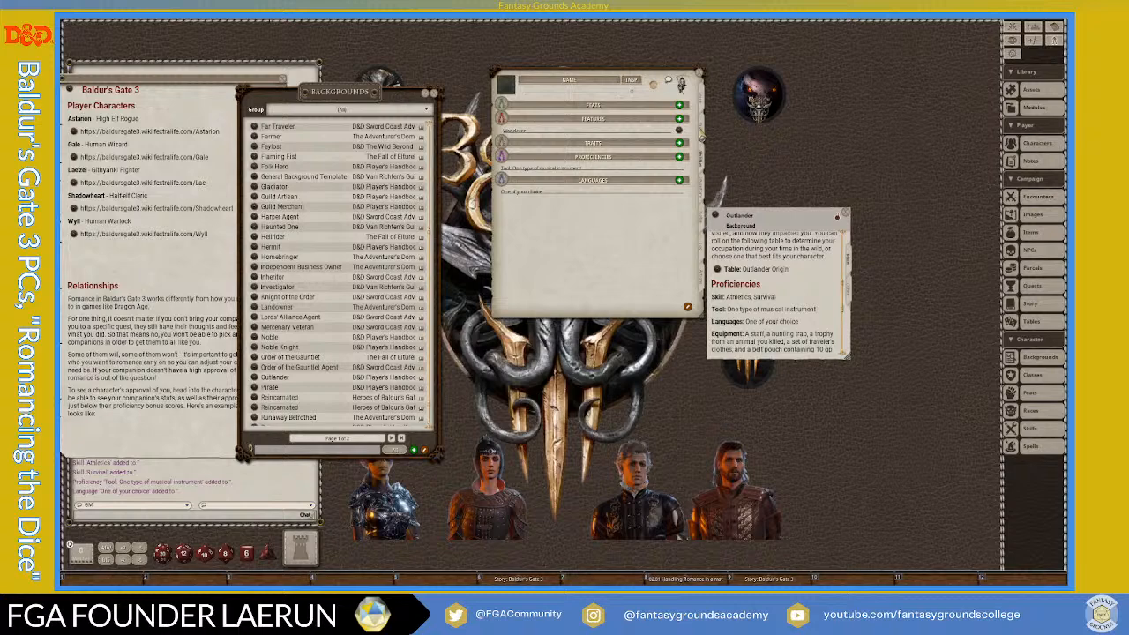
pyautogui.click(705, 129)
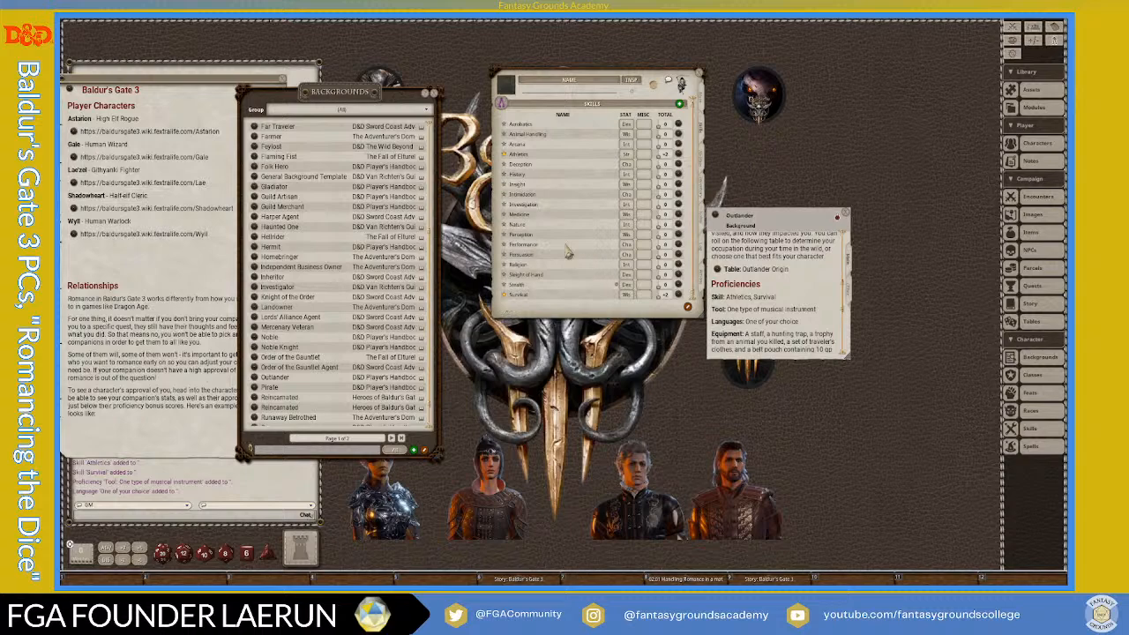
pyautogui.moveTo(839, 217); pyautogui.dragTo(895, 149)
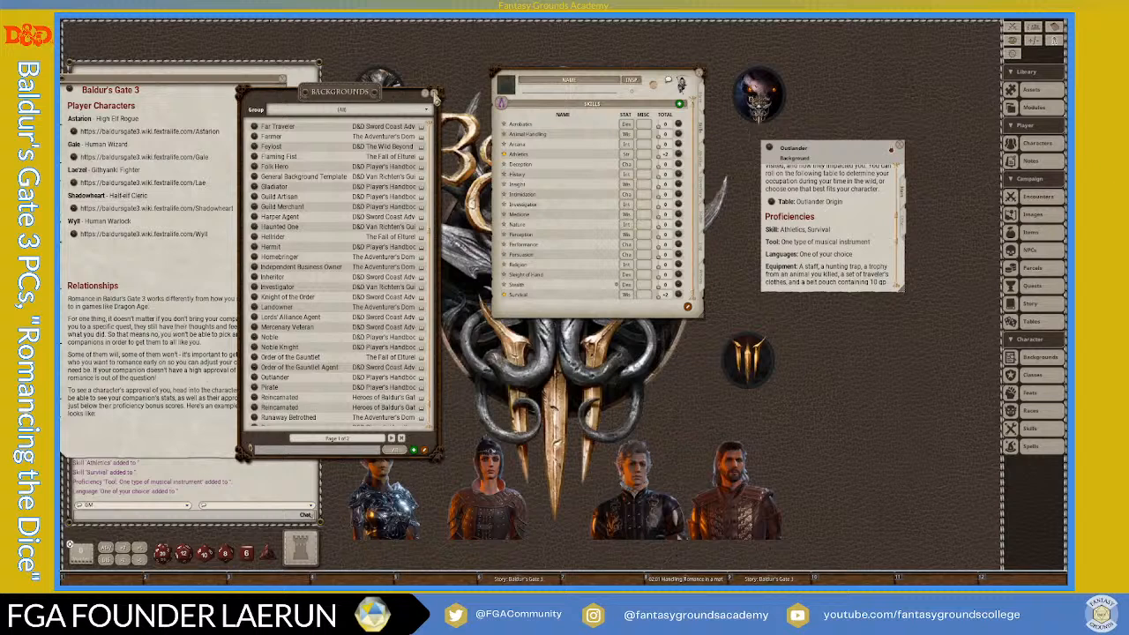
pyautogui.click(433, 93)
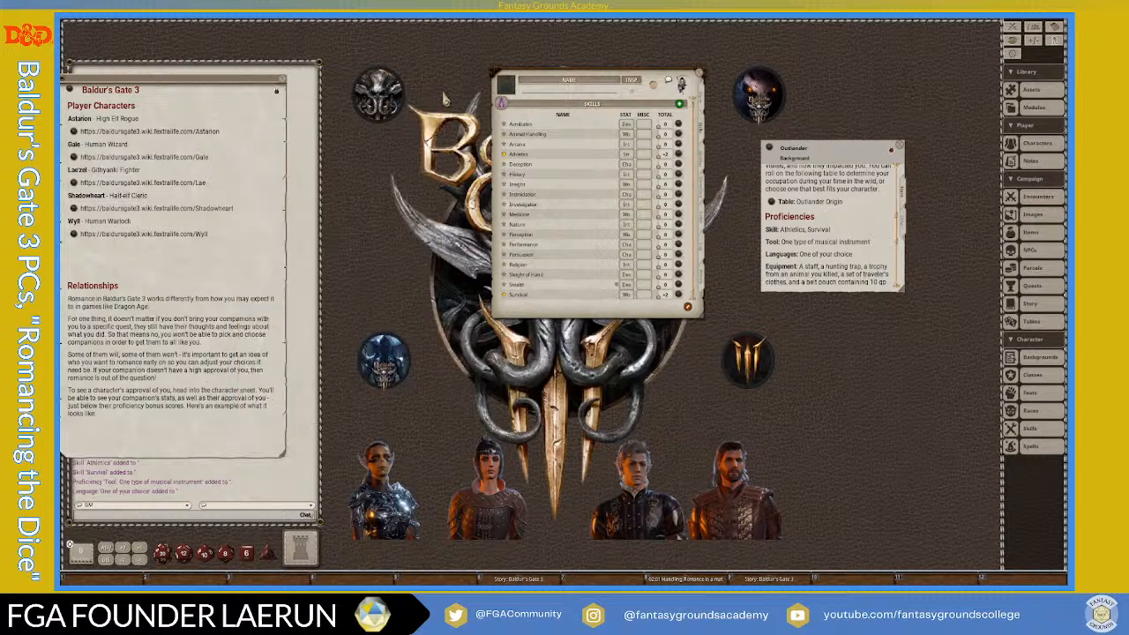
# - Open the Races list, place it beside the character sheet, enlarge it and locate the Gith race
pyautogui.click(1021, 415)
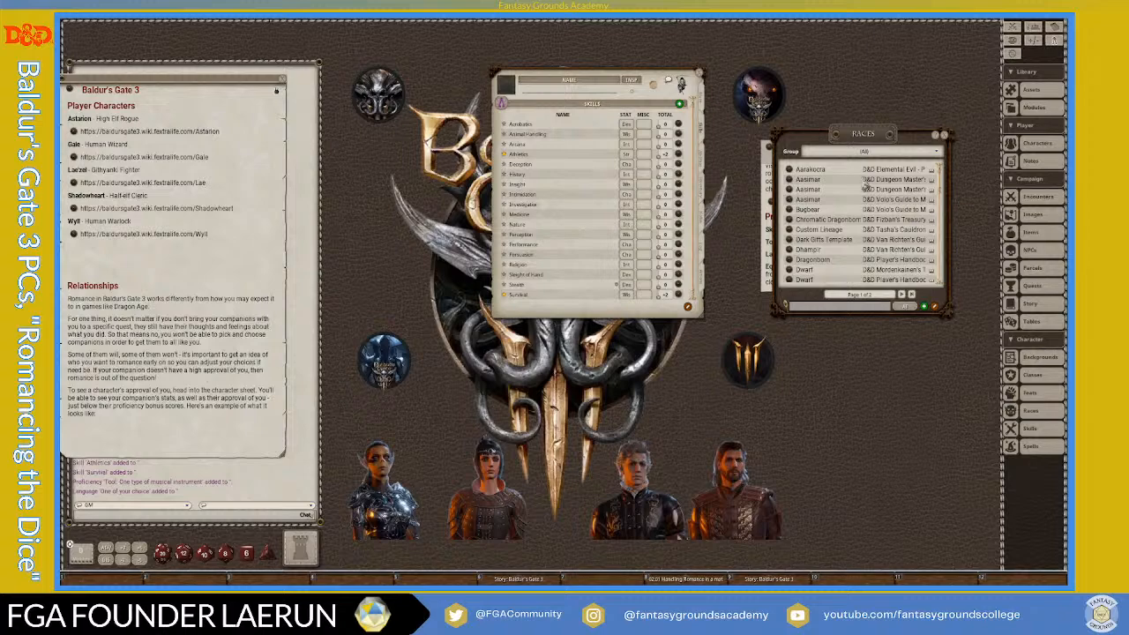
pyautogui.moveTo(853, 137); pyautogui.dragTo(803, 30)
pyautogui.moveTo(892, 88); pyautogui.dragTo(901, 181)
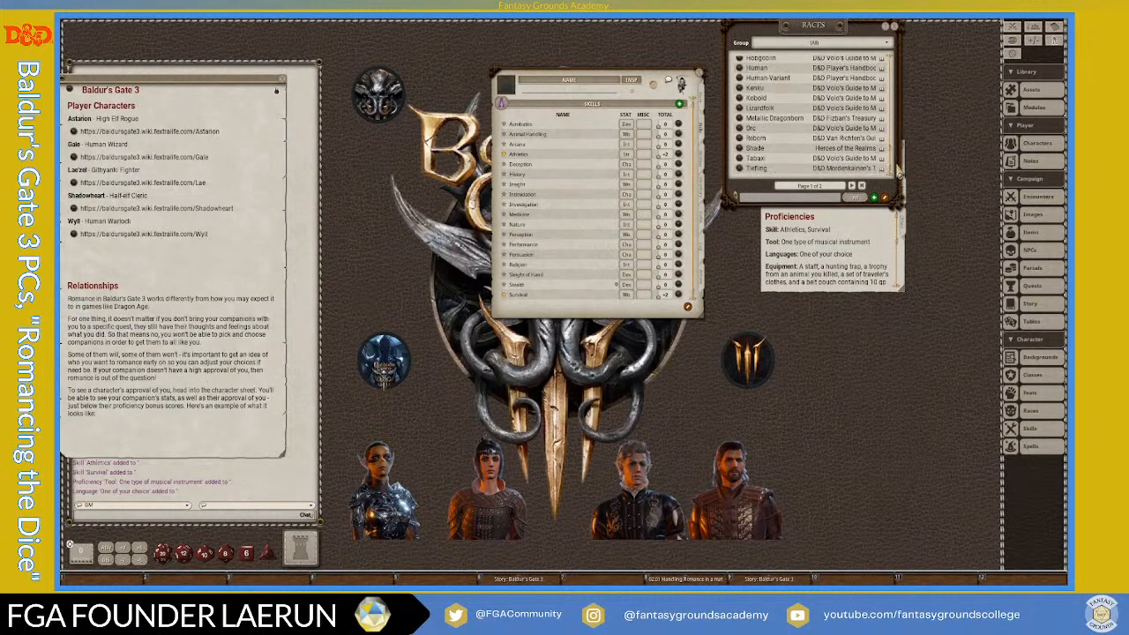
pyautogui.scroll(2, 801, 140)
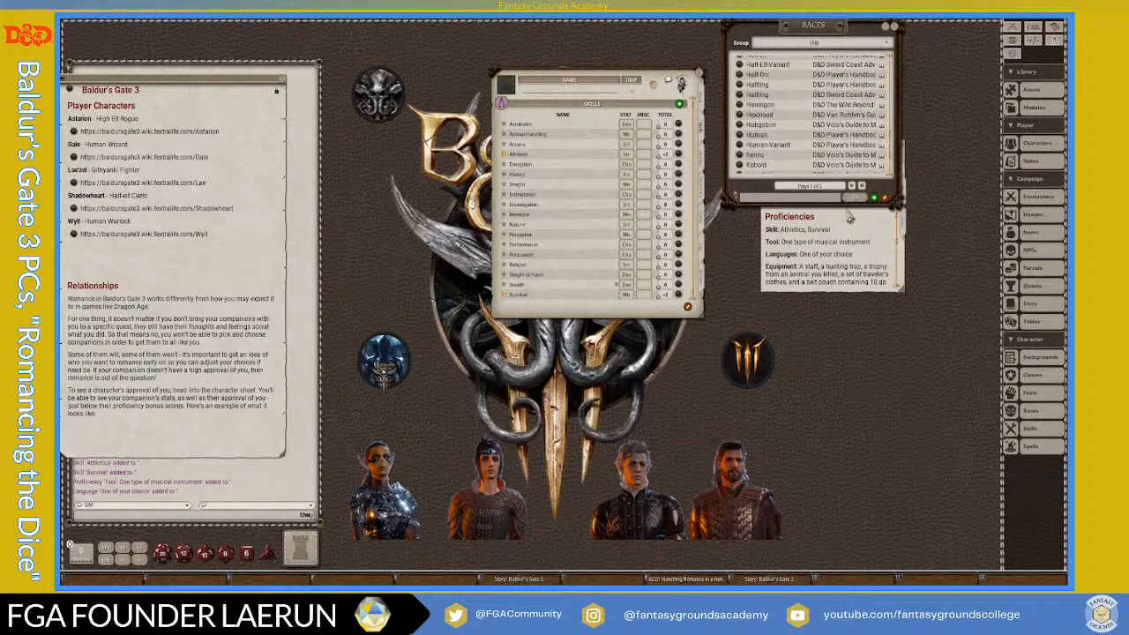
pyautogui.moveTo(849, 203); pyautogui.dragTo(882, 387)
pyautogui.scroll(2, 796, 256)
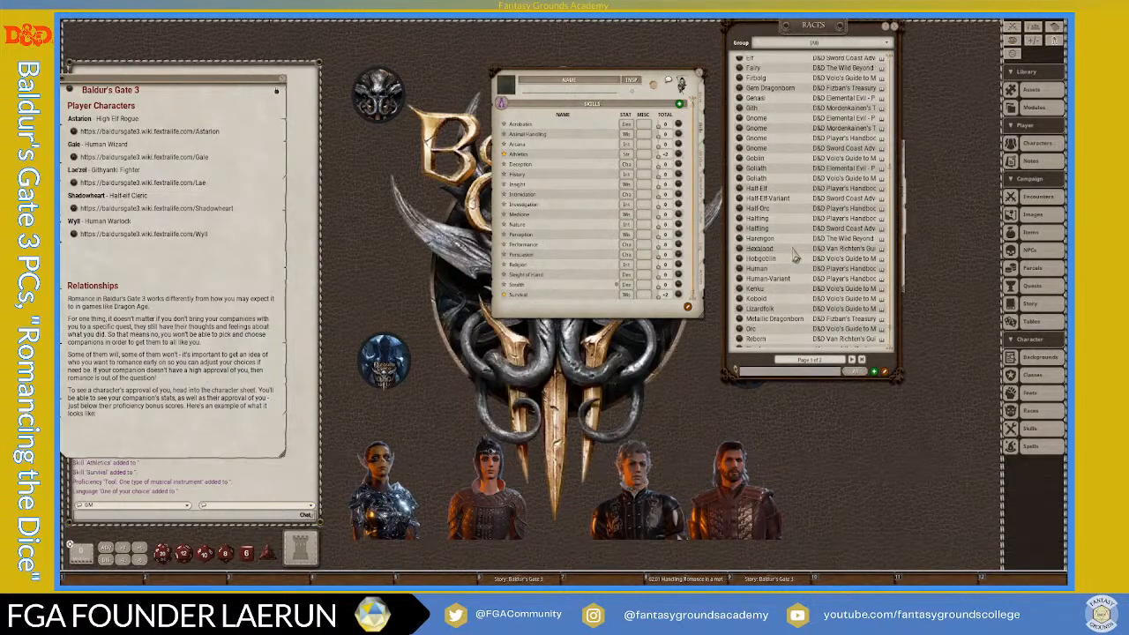
pyautogui.scroll(1, 794, 251)
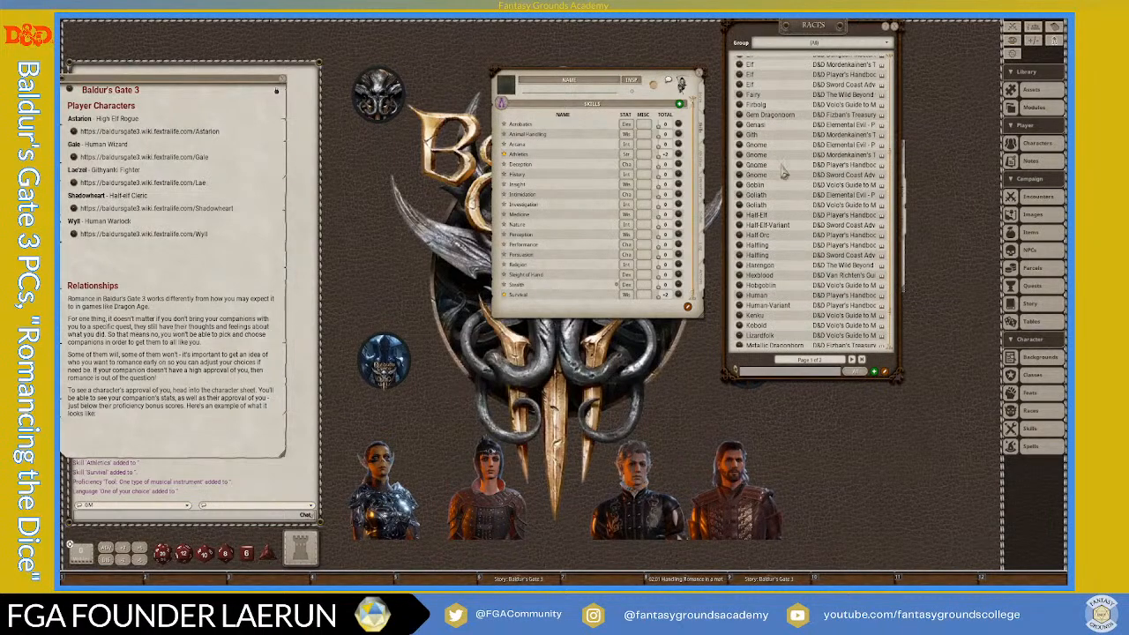
pyautogui.scroll(1, 782, 161)
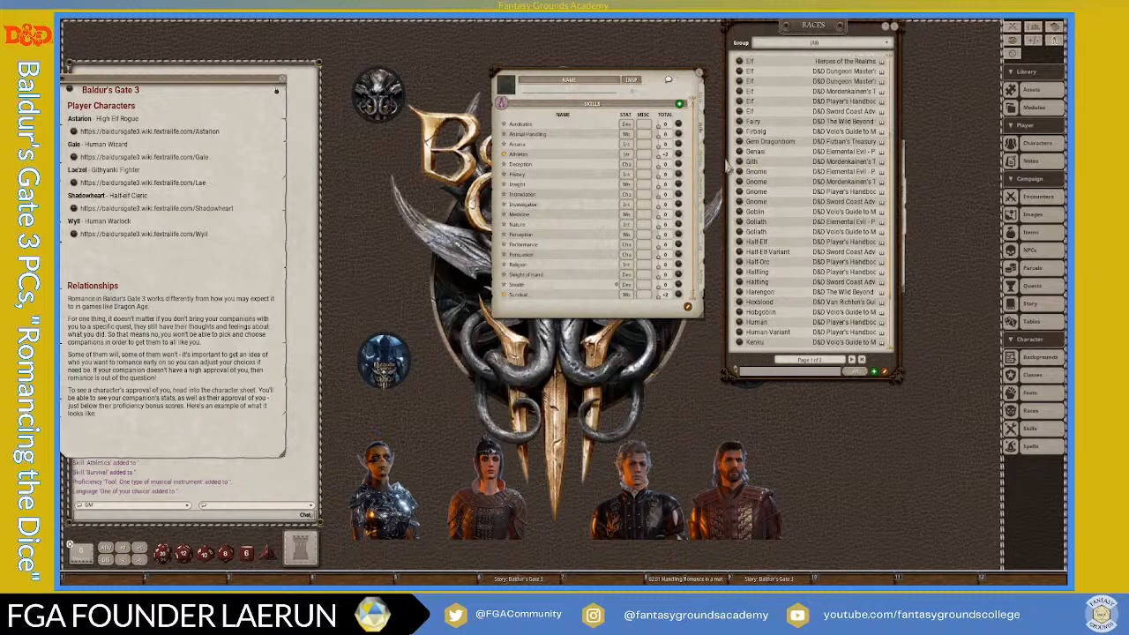
# - Add the Gith race to the character sheet with the Githyanki sub-race
pyautogui.click(704, 106)
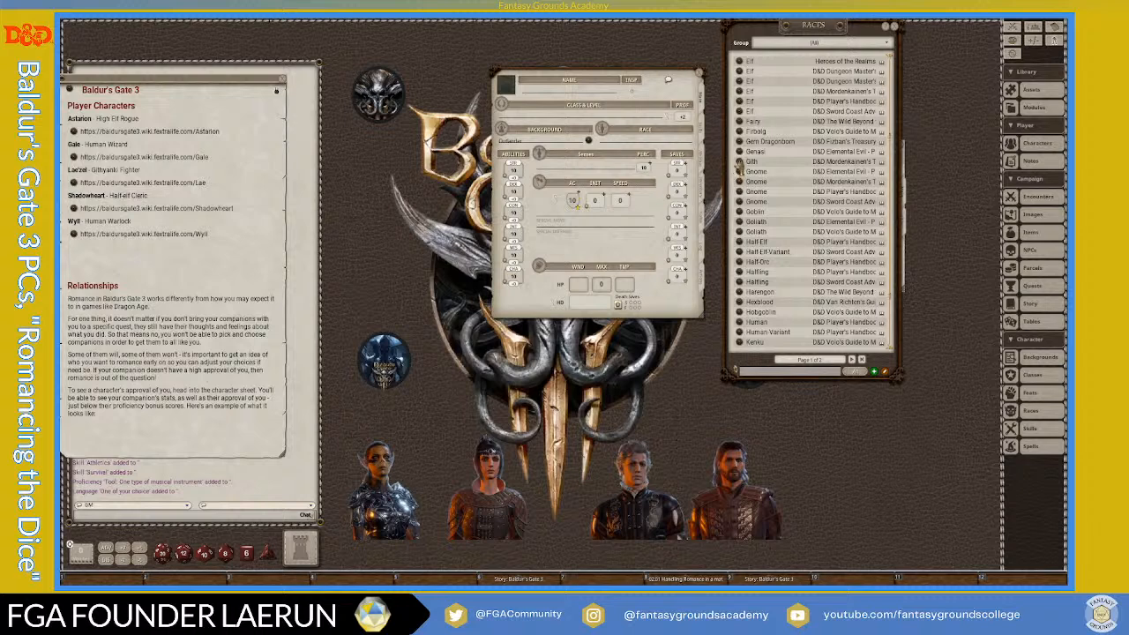
pyautogui.moveTo(739, 165); pyautogui.dragTo(622, 139)
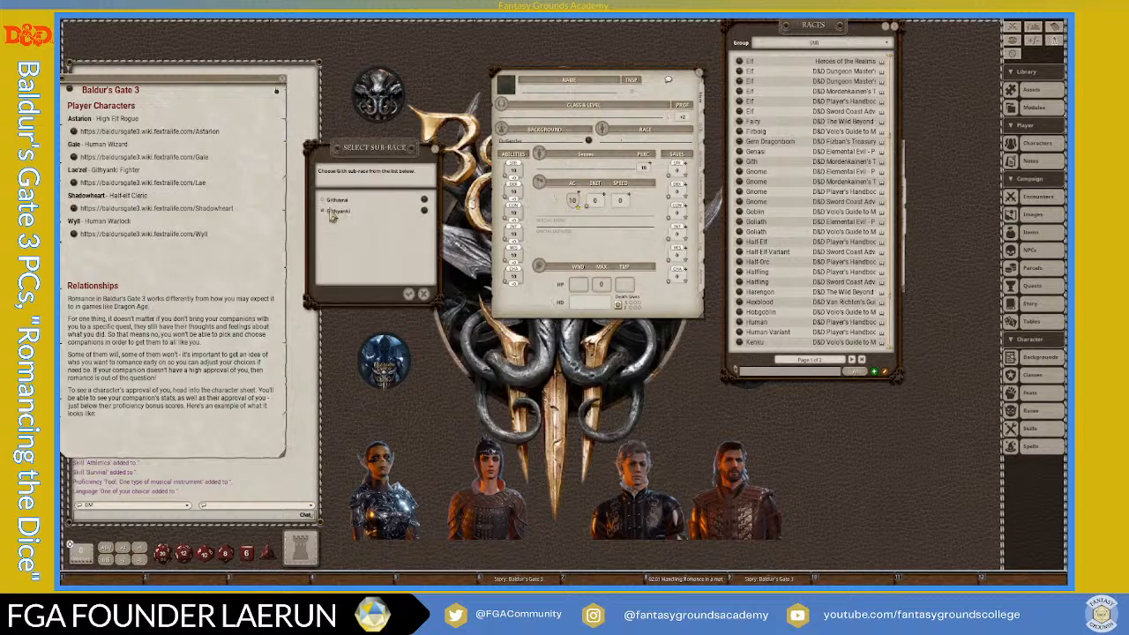
pyautogui.click(409, 294)
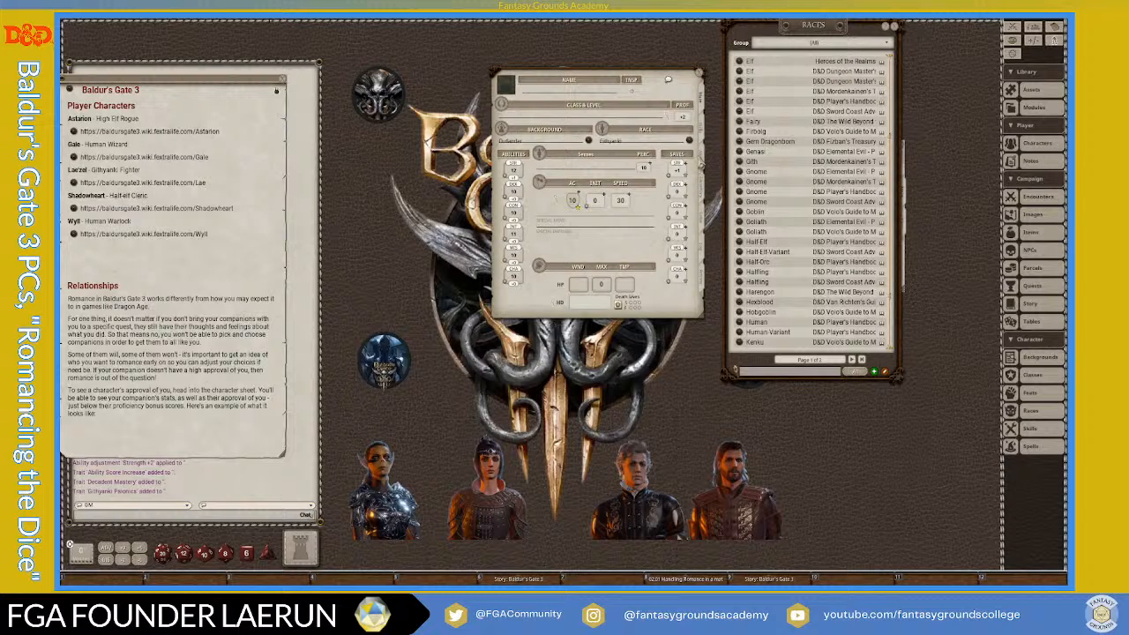
# - Review the character's racial traits, languages and skills, and return to the main page of the sheet
pyautogui.click(703, 163)
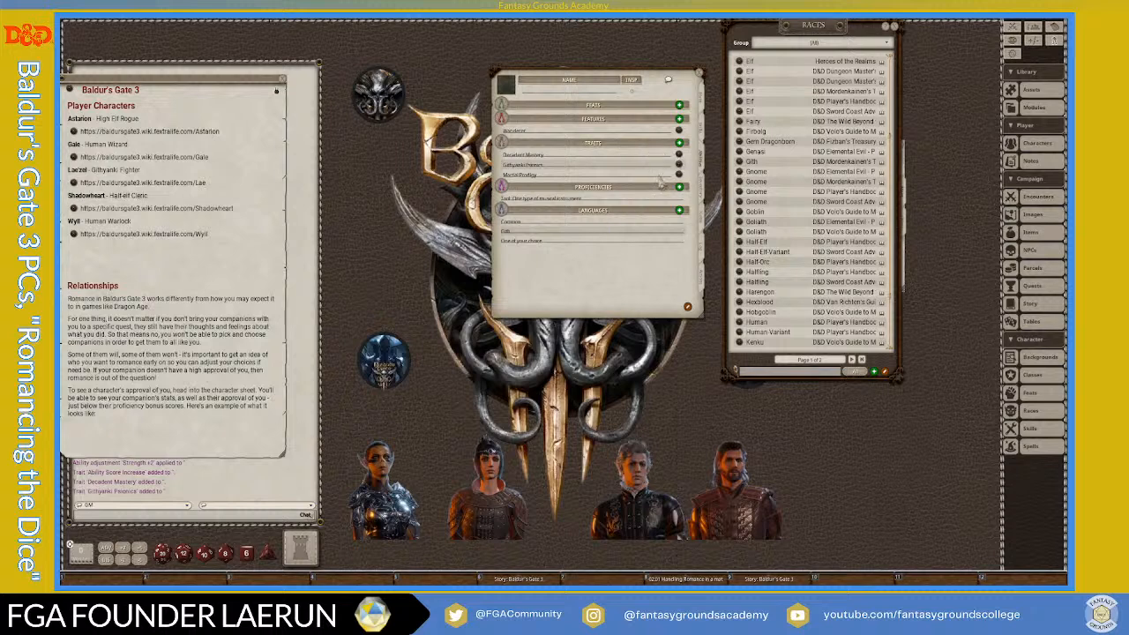
pyautogui.click(702, 134)
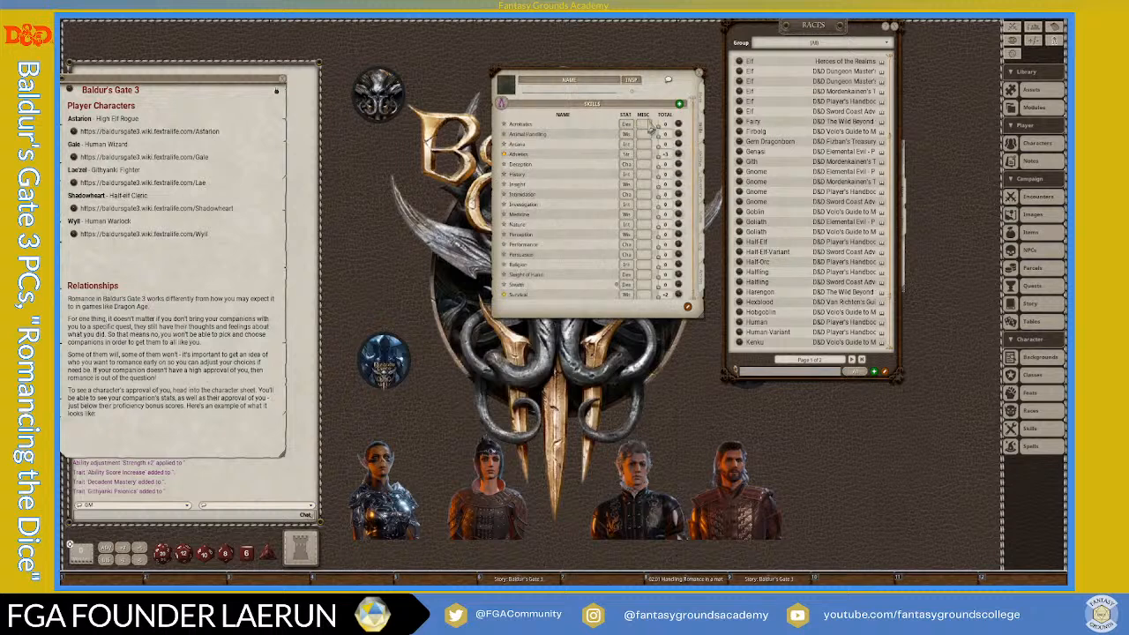
pyautogui.click(703, 109)
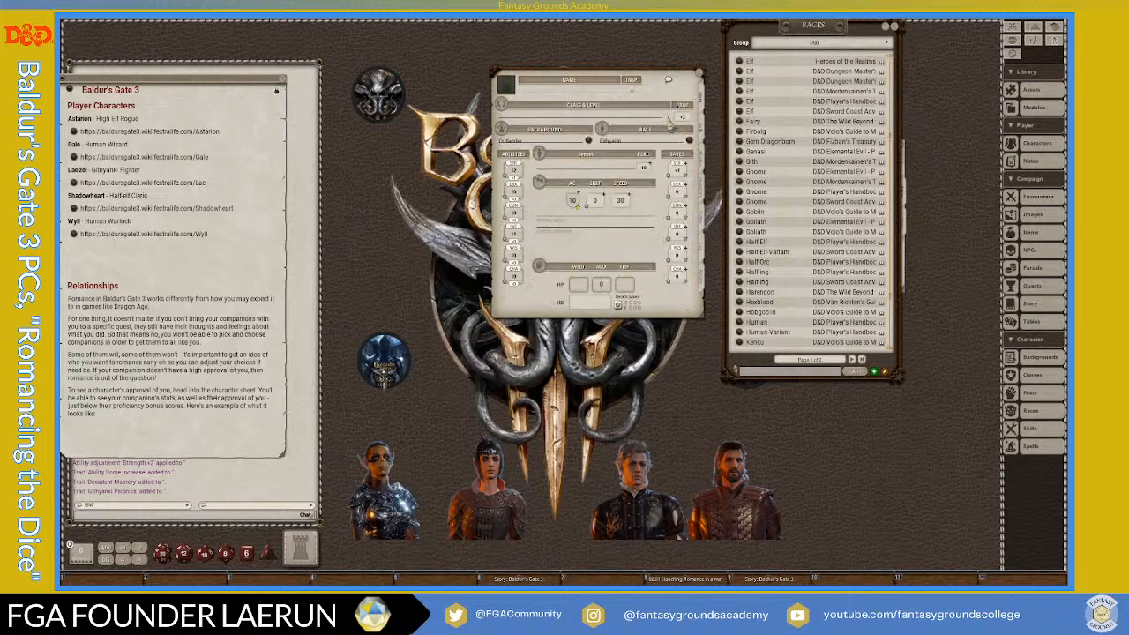
# - Open the character's Class & Level details, close the Races list, and place the Classes list beside the character sheet
pyautogui.click(670, 125)
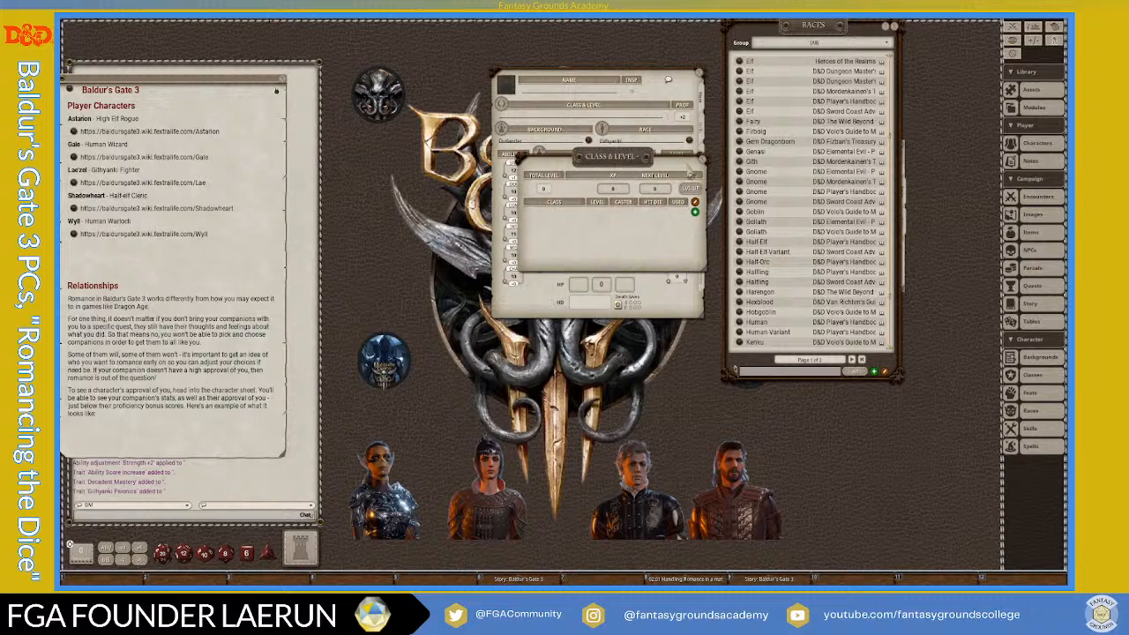
pyautogui.click(894, 29)
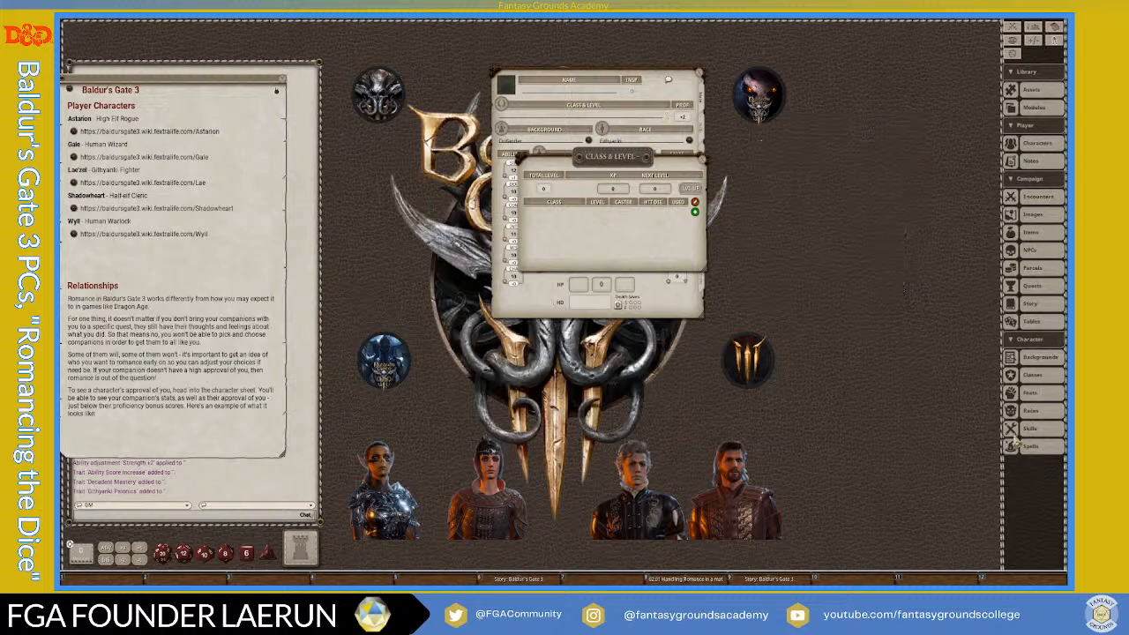
pyautogui.click(1014, 378)
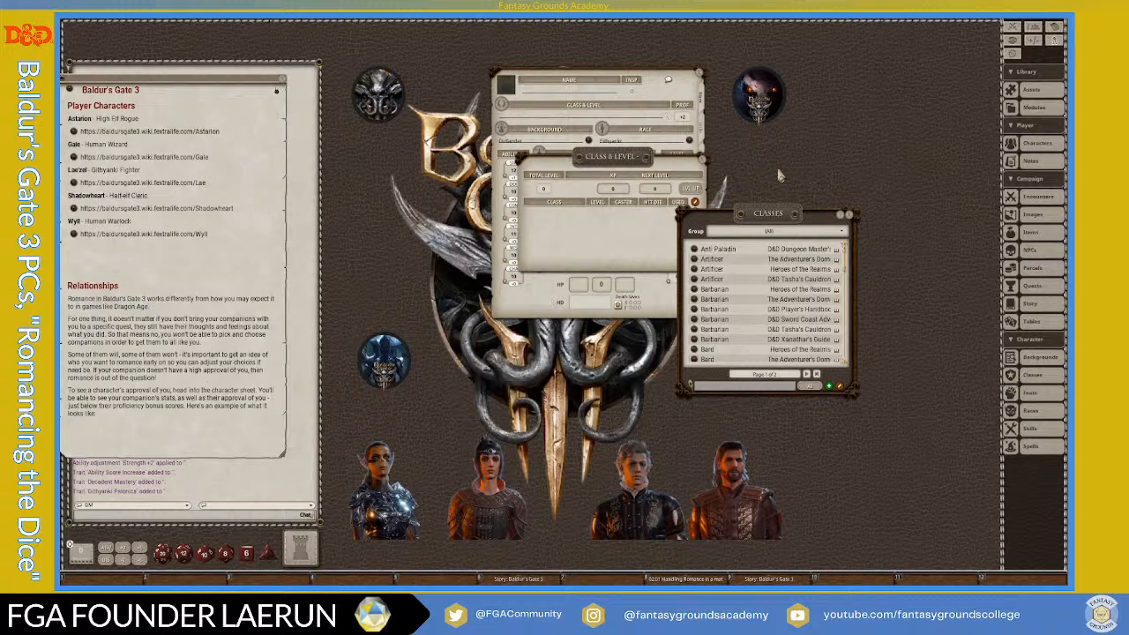
pyautogui.moveTo(781, 220); pyautogui.dragTo(852, 39)
# - Find Fighter in the Classes list and add it as a class in the Class & Level details
pyautogui.scroll(-10, 815, 103)
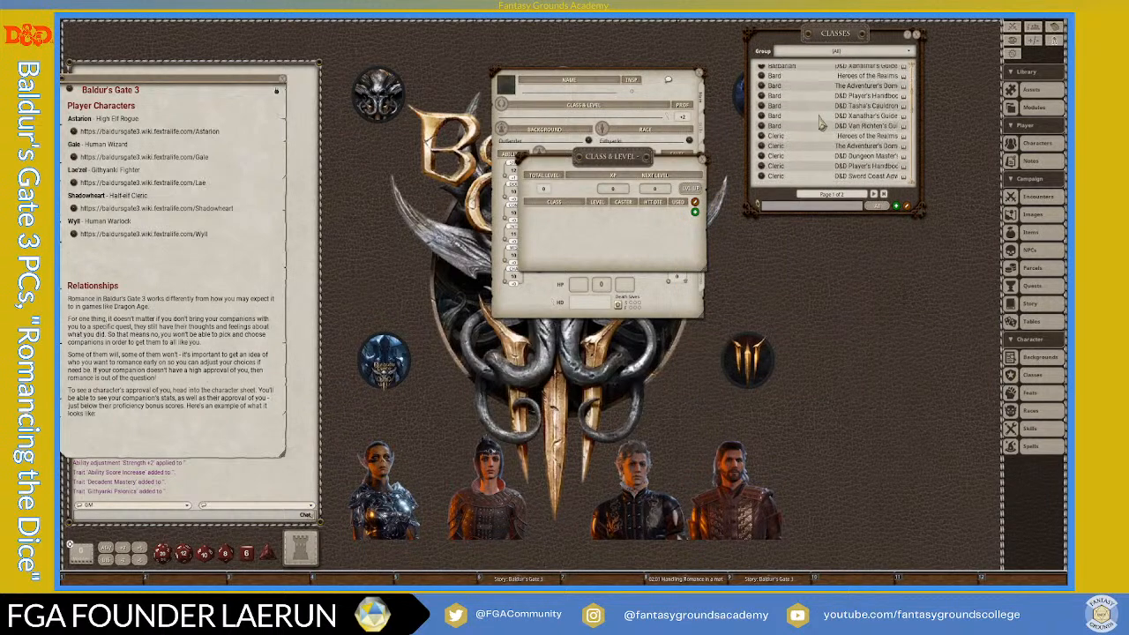
pyautogui.scroll(2, 824, 131)
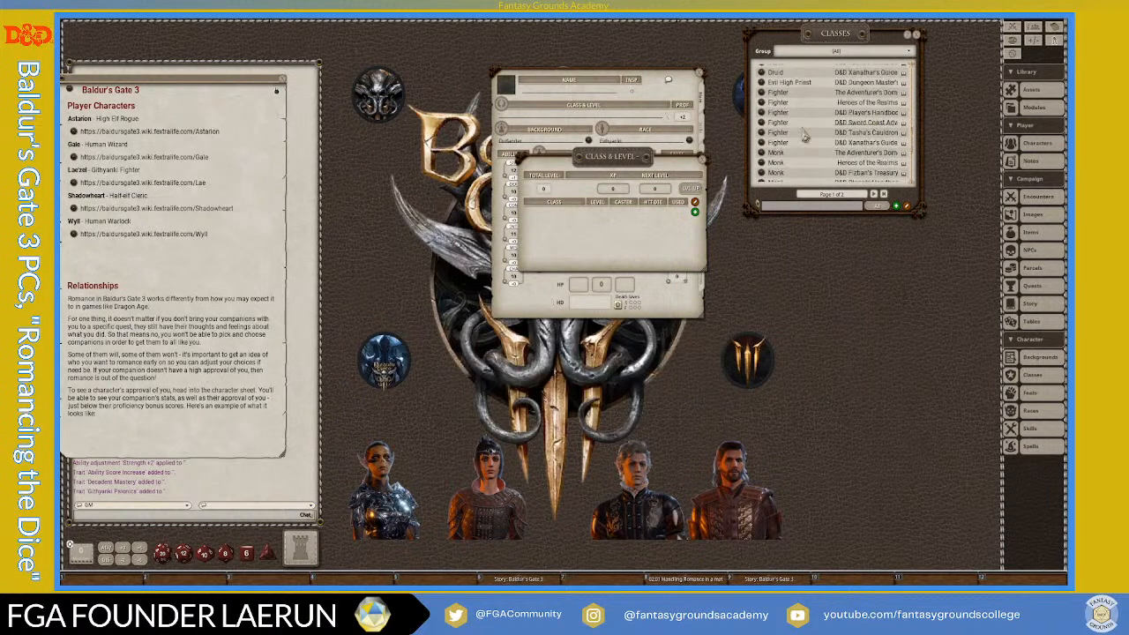
pyautogui.moveTo(647, 163); pyautogui.dragTo(877, 236)
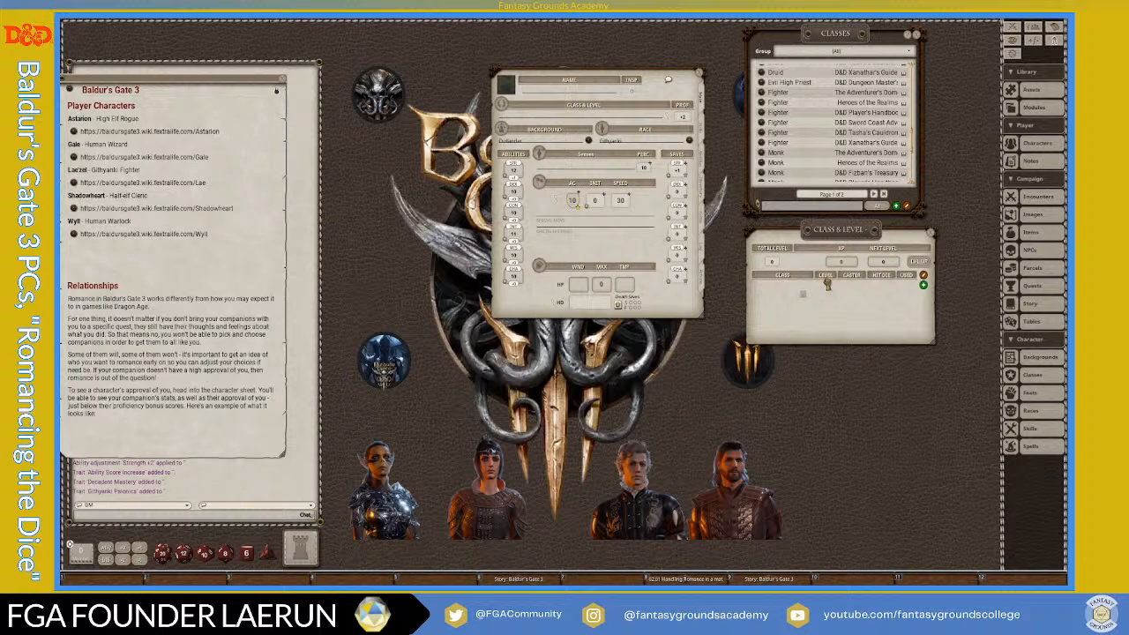
pyautogui.moveTo(803, 293); pyautogui.dragTo(803, 296)
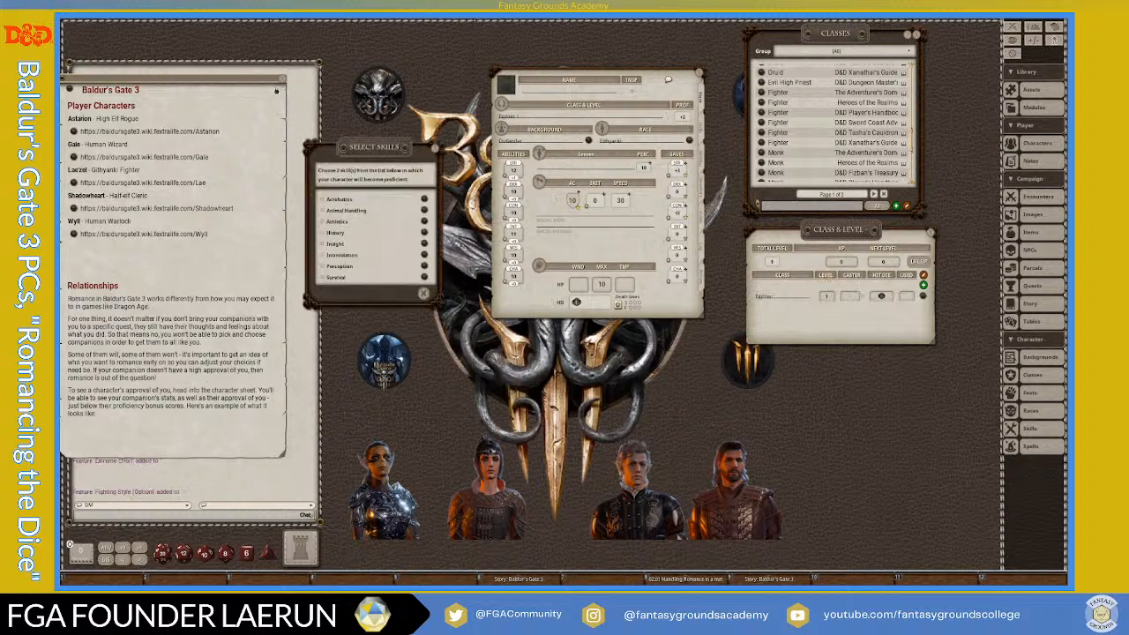
# - Compare the class skill choices with the character's existing skills, then choose and confirm Acrobatics and Intimidation as proficiencies
pyautogui.moveTo(380, 150); pyautogui.dragTo(375, 72)
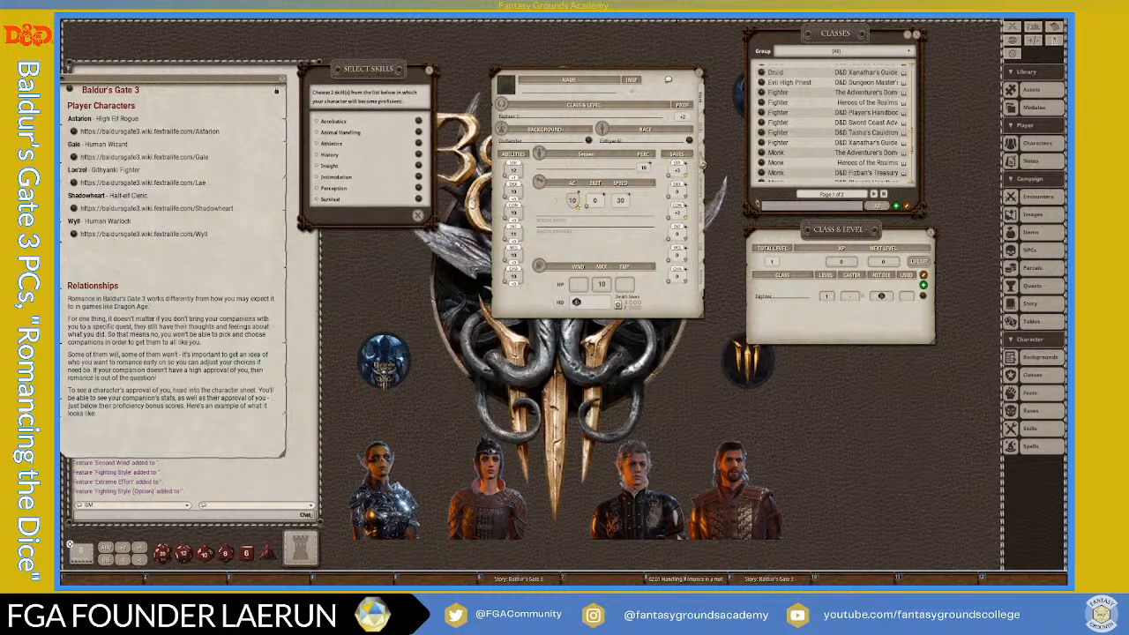
pyautogui.click(703, 162)
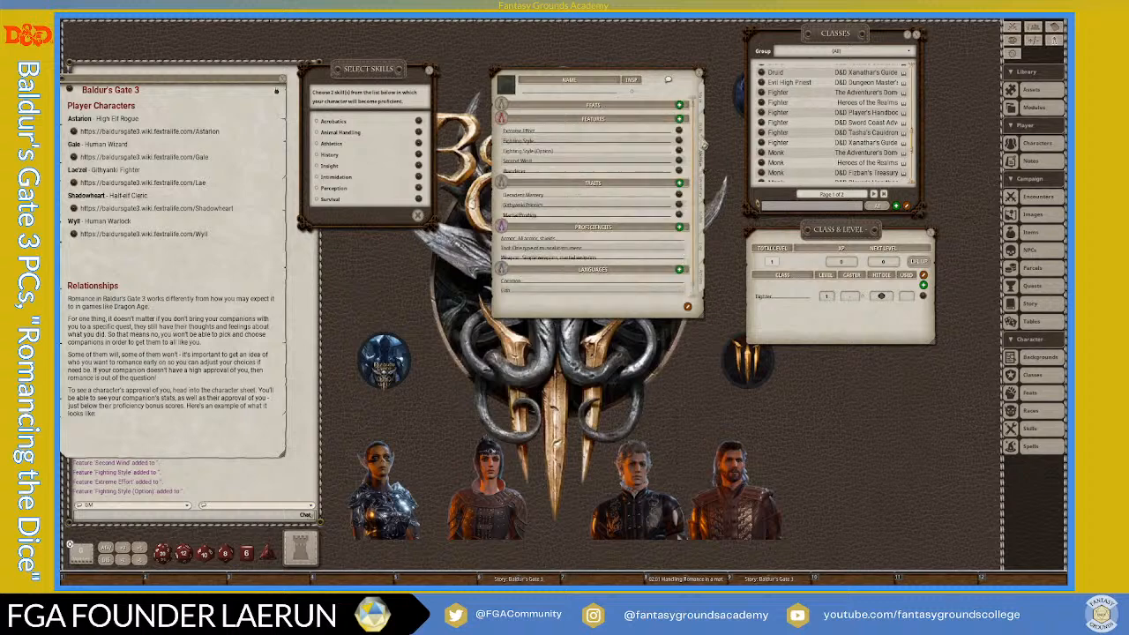
pyautogui.click(704, 134)
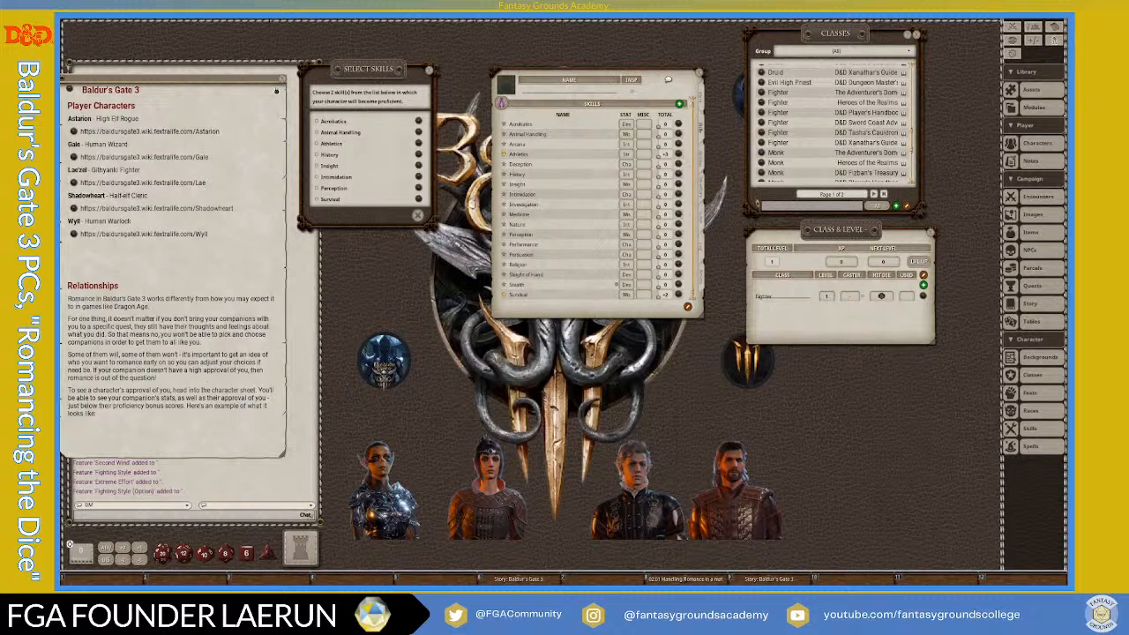
pyautogui.click(319, 178)
pyautogui.click(317, 145)
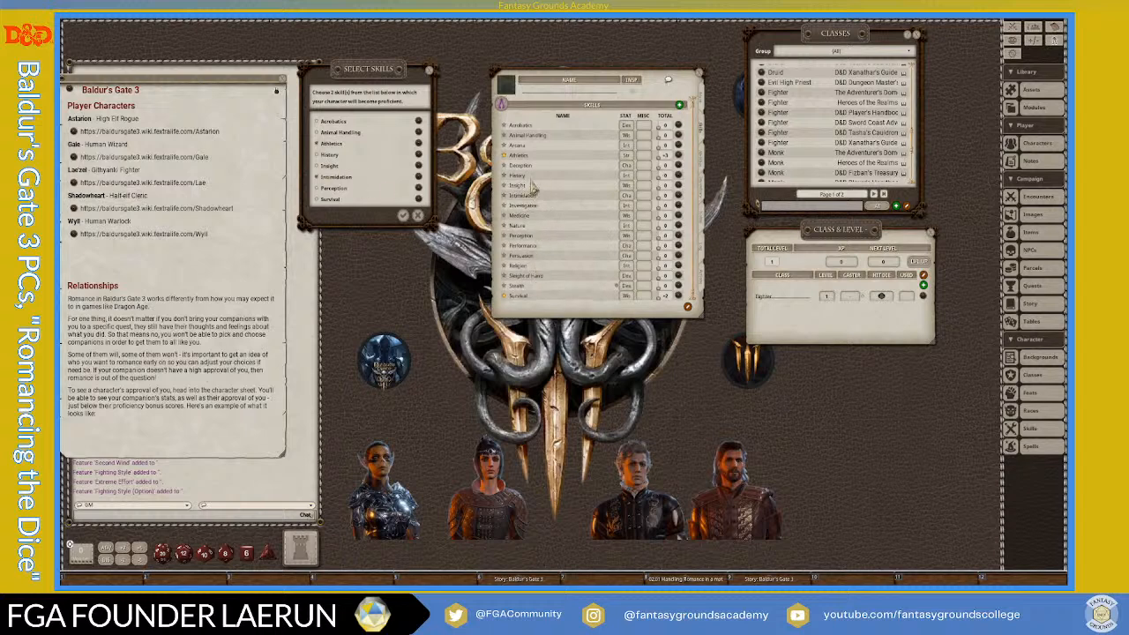
pyautogui.click(318, 145)
pyautogui.click(319, 123)
pyautogui.scroll(-1, 540, 256)
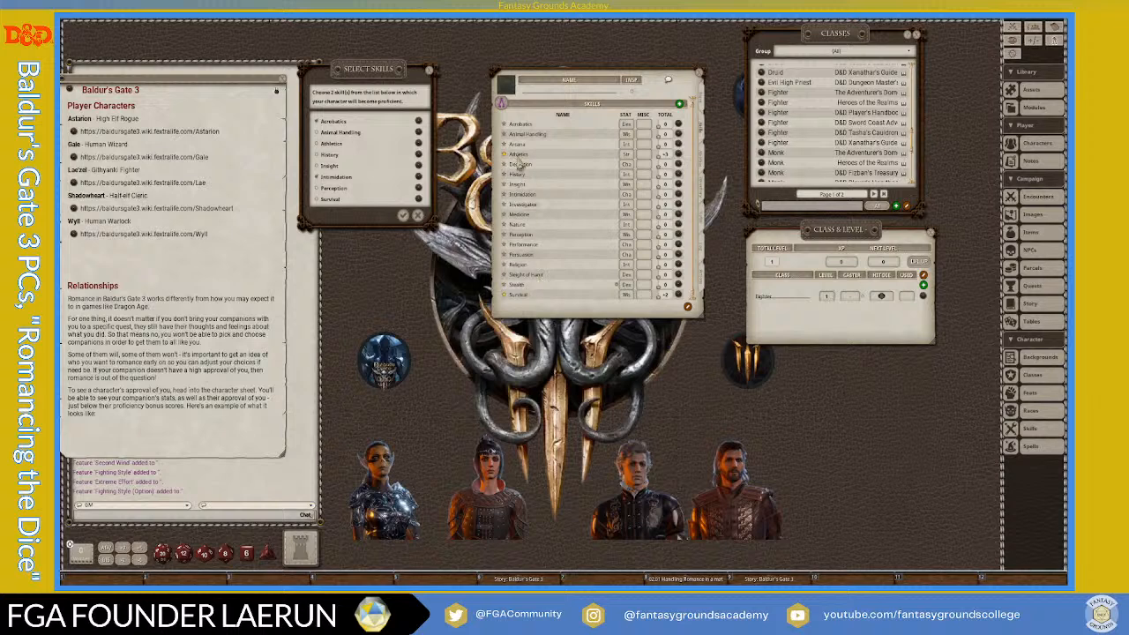
pyautogui.click(403, 216)
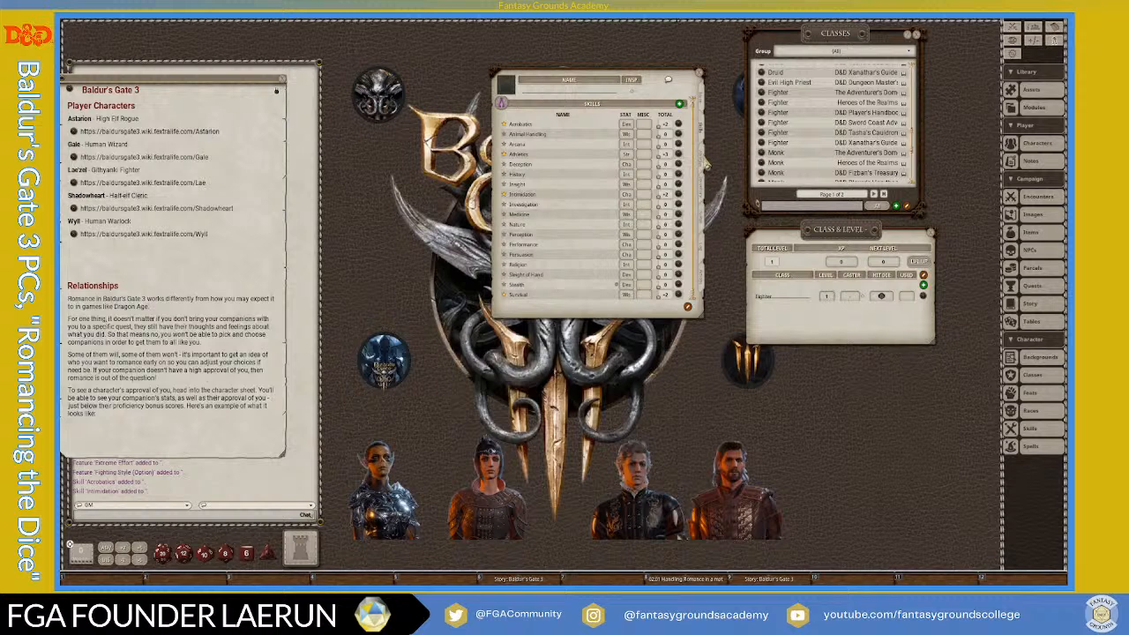
# - Read the Decadent Mastery trait and mark Arcana as a proficient skill on the character sheet
pyautogui.click(706, 161)
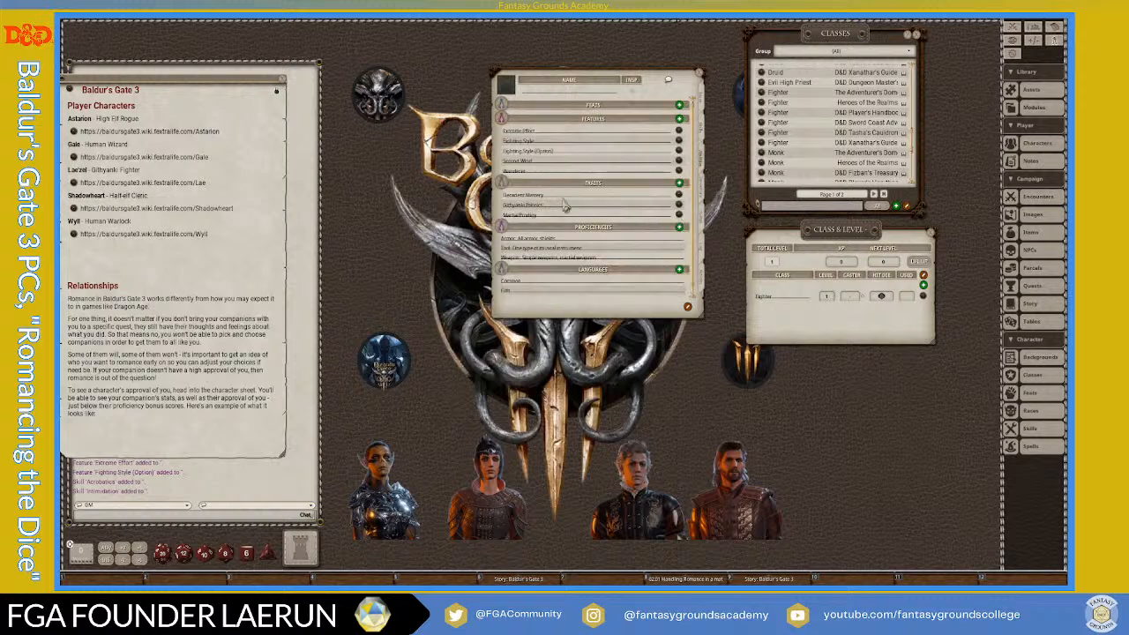
pyautogui.click(680, 197)
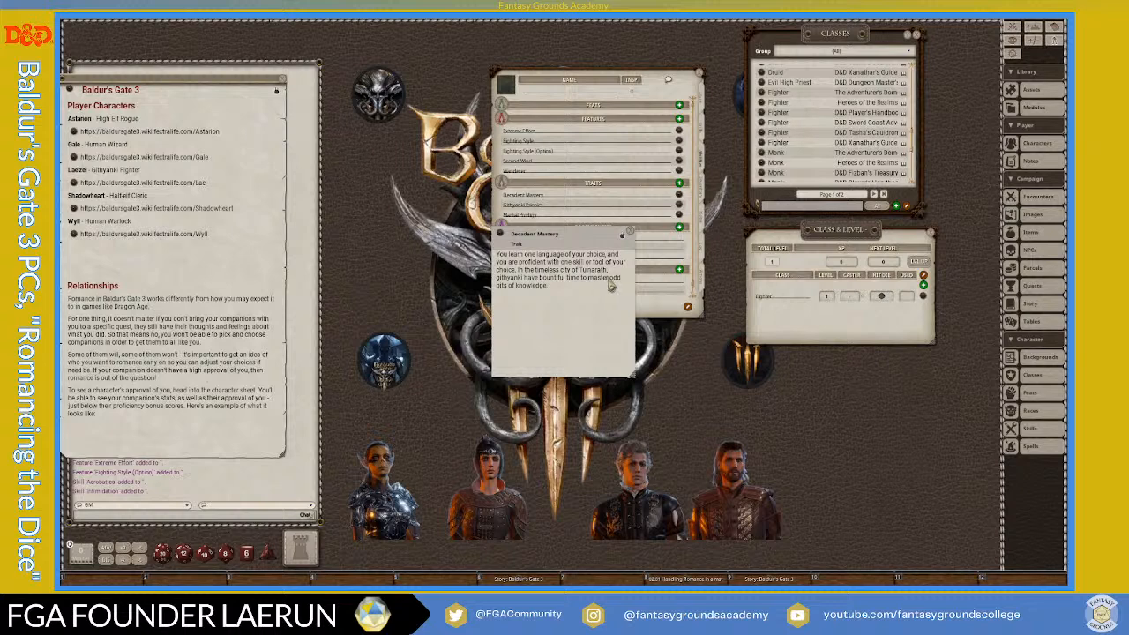
pyautogui.moveTo(619, 254); pyautogui.dragTo(455, 238)
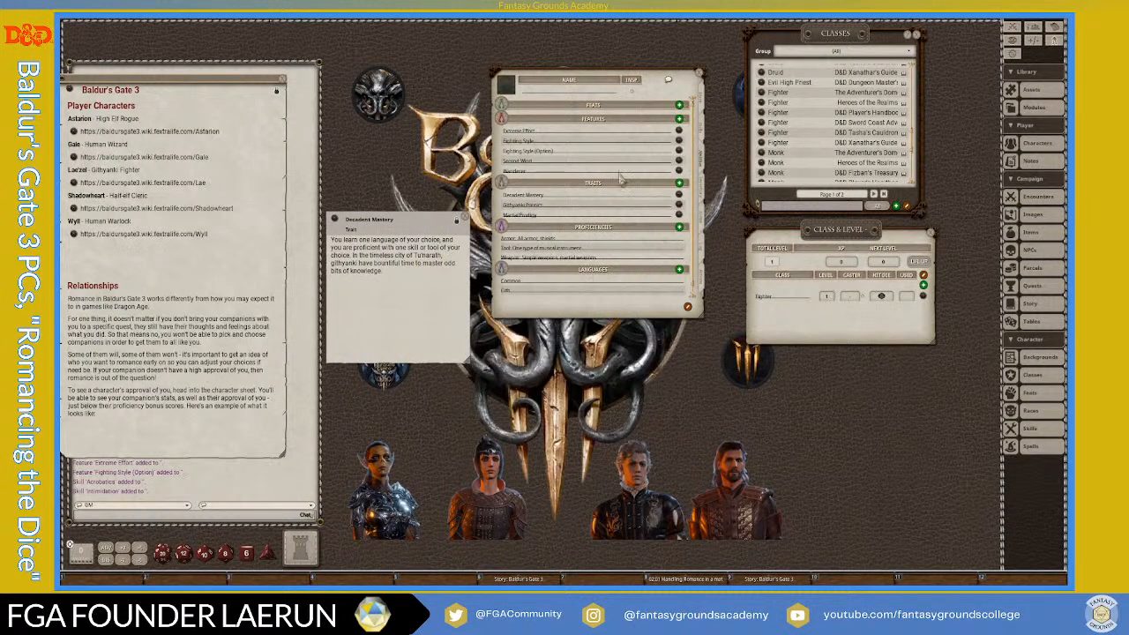
pyautogui.click(705, 139)
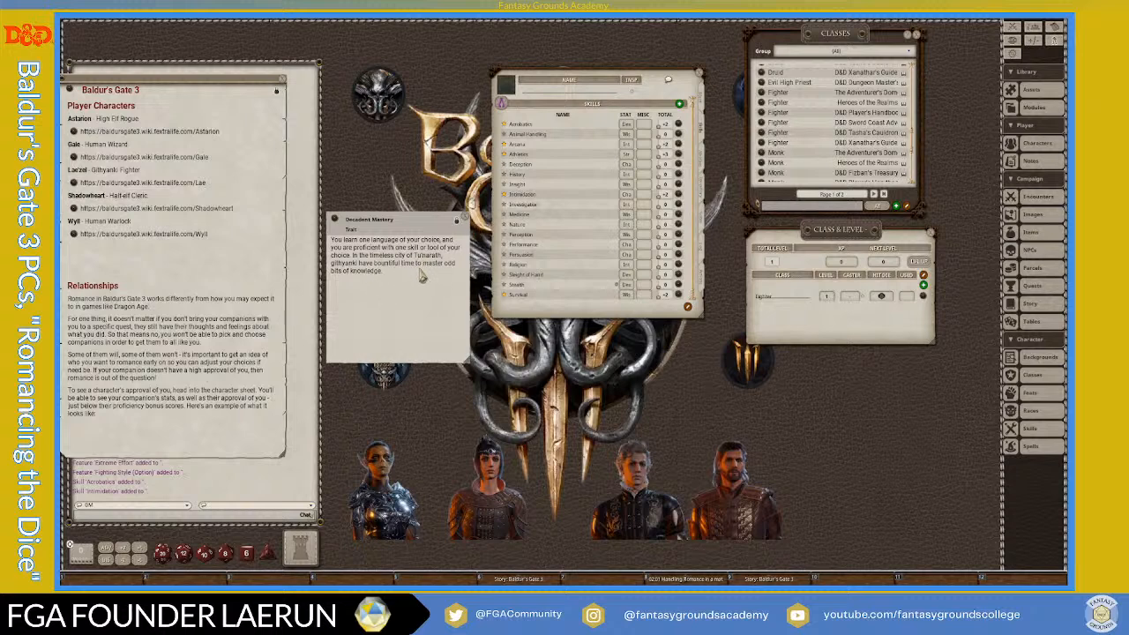
pyautogui.click(457, 221)
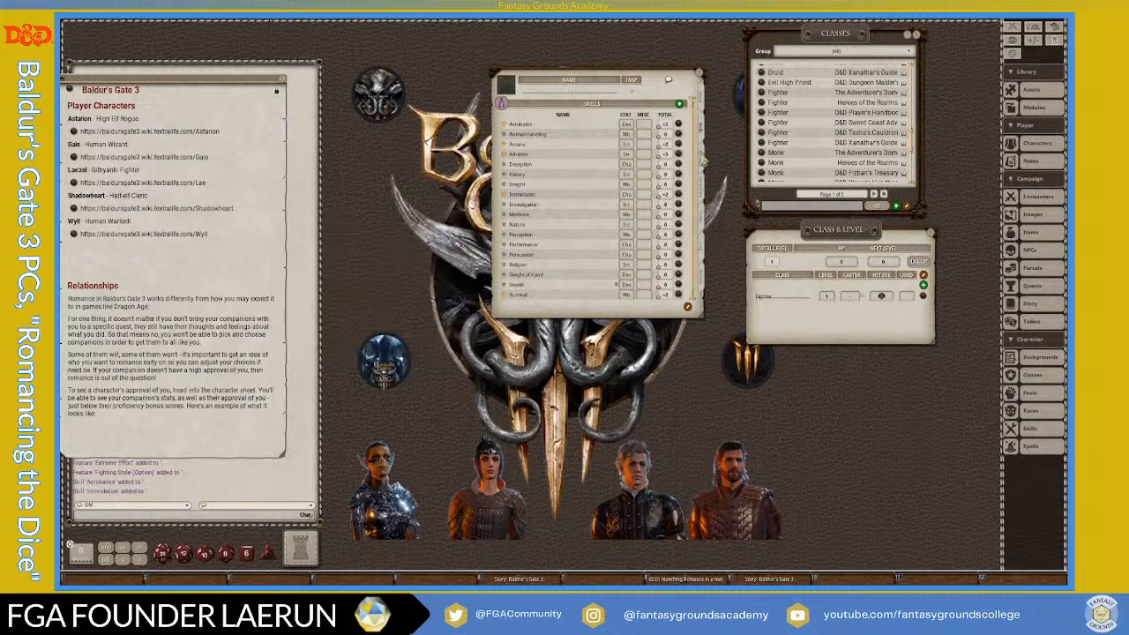
# - Open the Githyanki Psionics trait, place it beside the character sheet and read its spell abilities and linked spells
pyautogui.click(704, 158)
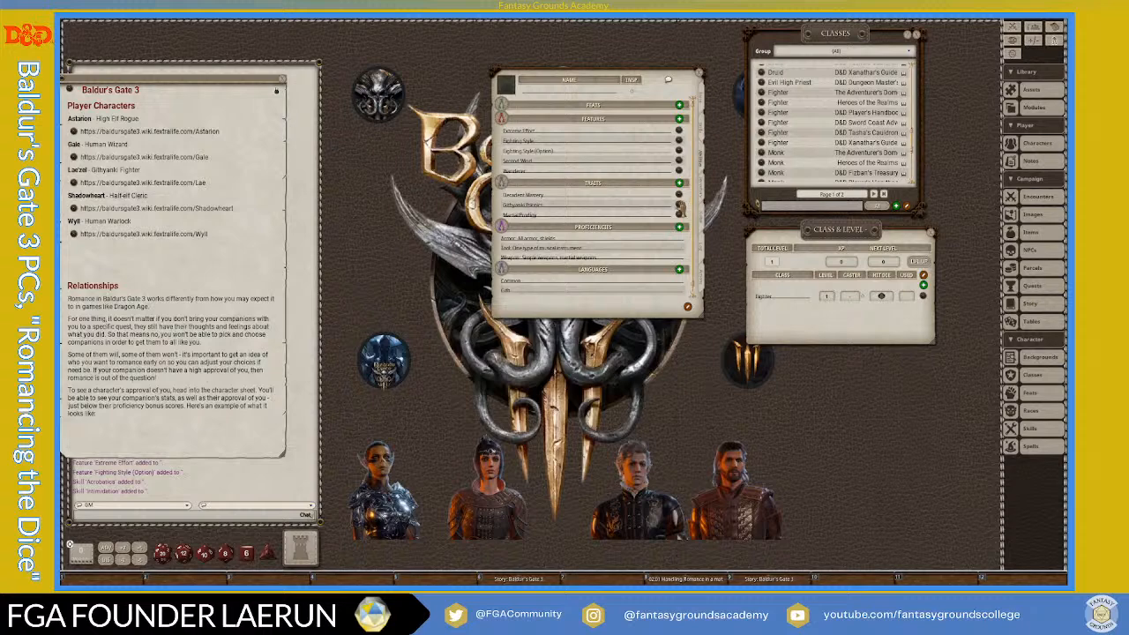
pyautogui.click(679, 206)
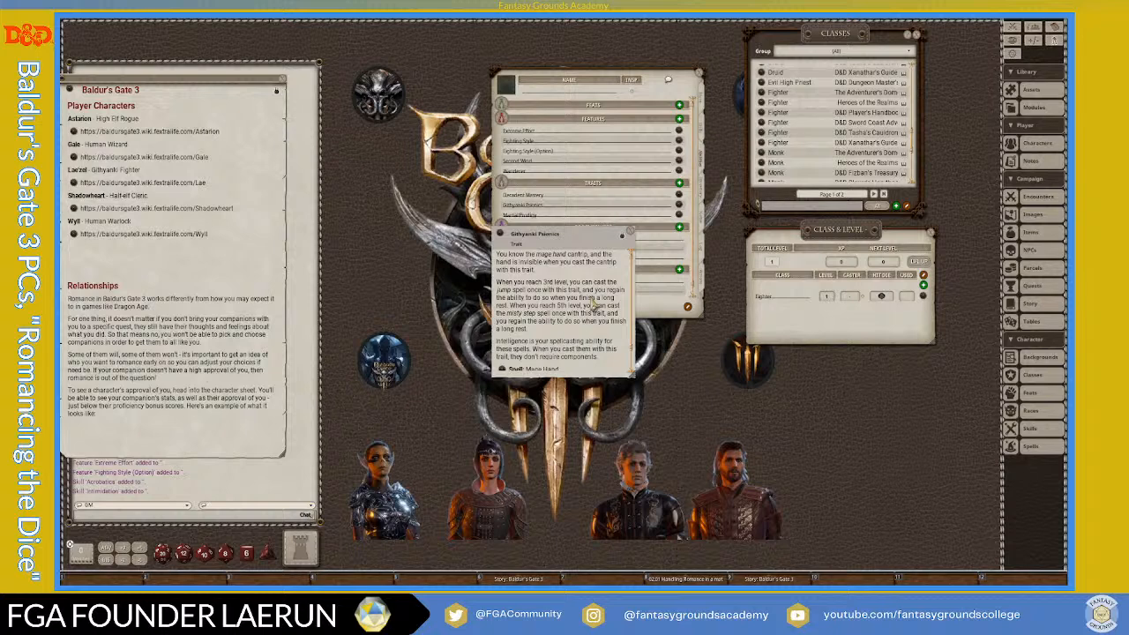
pyautogui.scroll(-1, 595, 305)
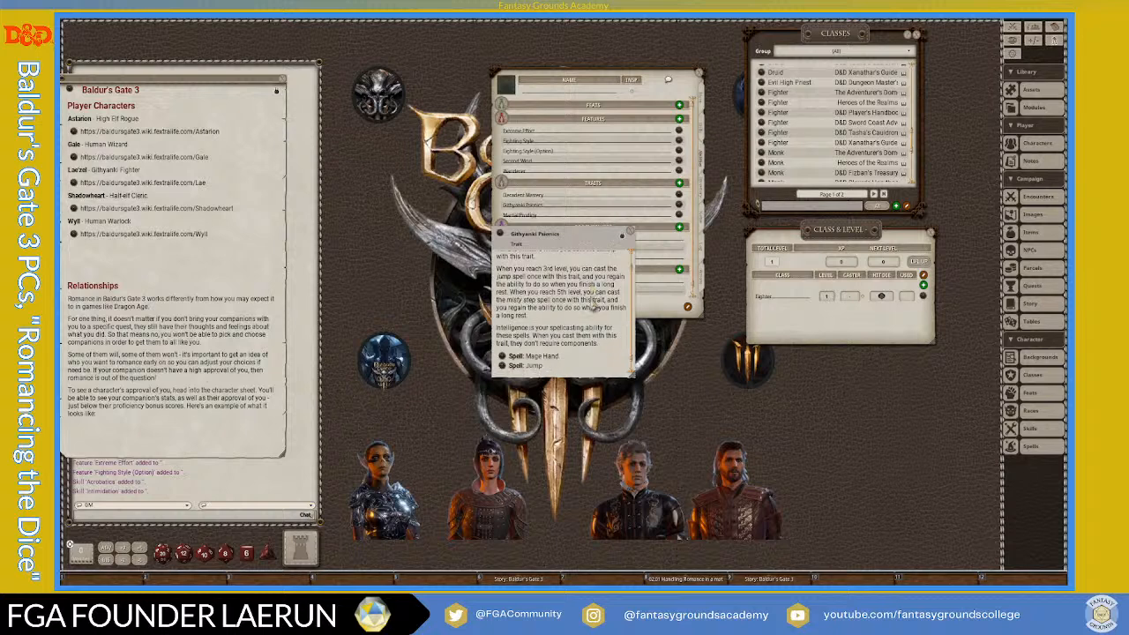
pyautogui.scroll(-1, 595, 307)
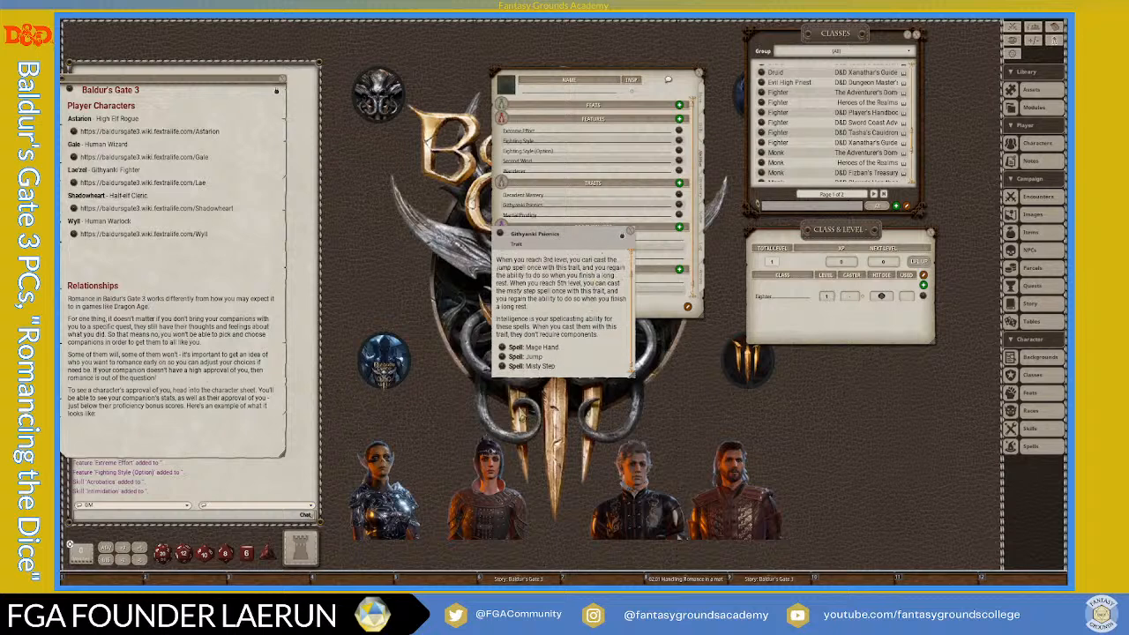
pyautogui.moveTo(590, 244); pyautogui.dragTo(390, 104)
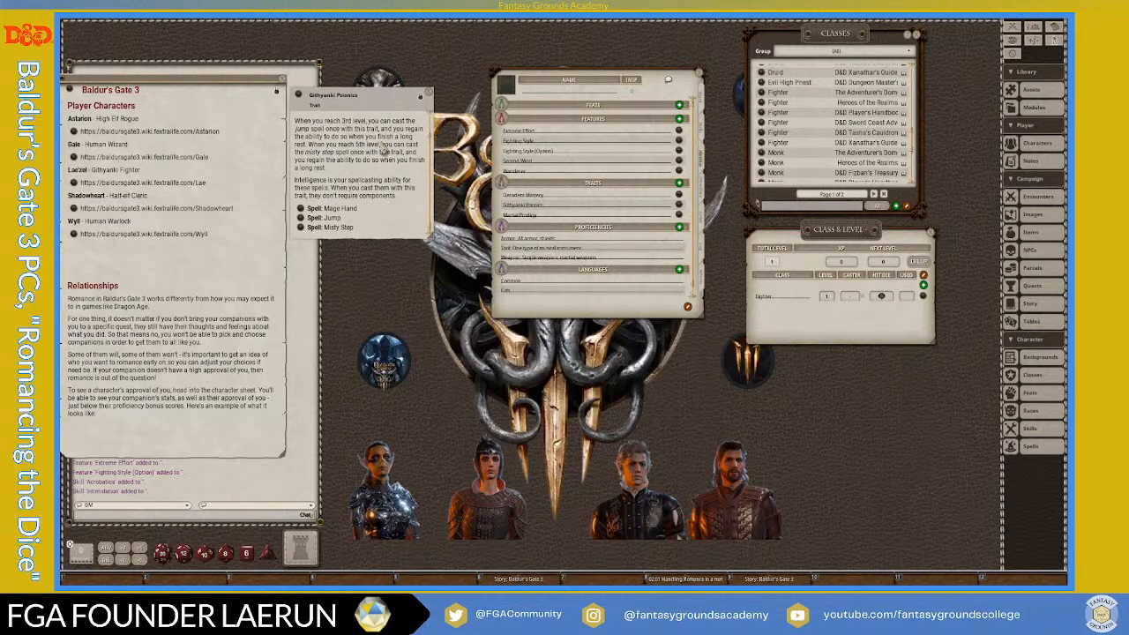
pyautogui.scroll(3, 351, 231)
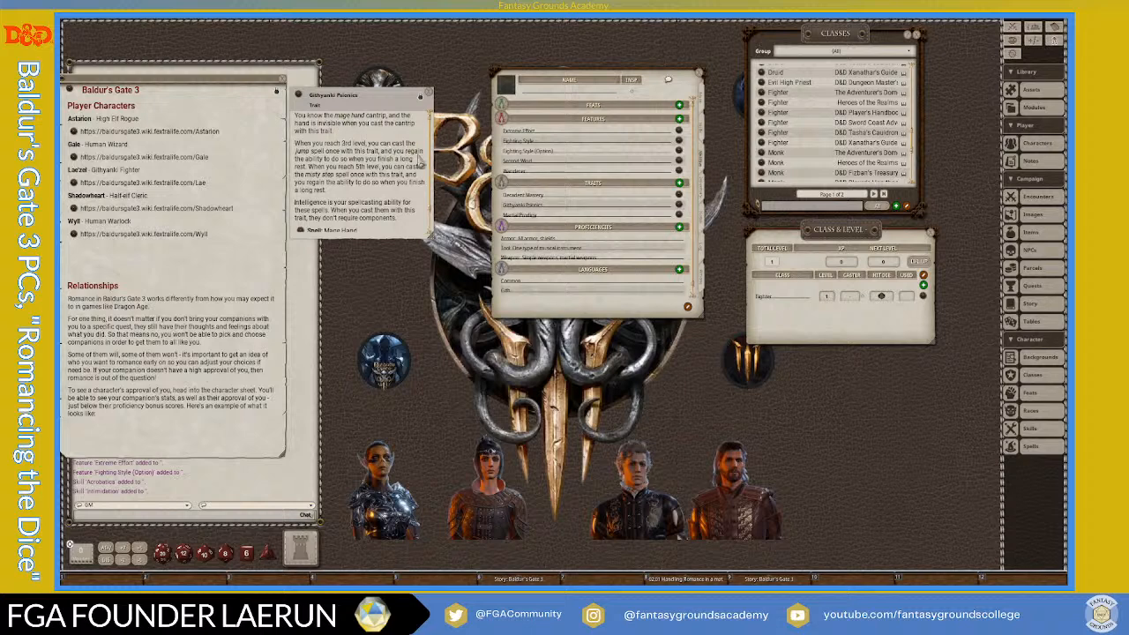
pyautogui.scroll(-2, 370, 234)
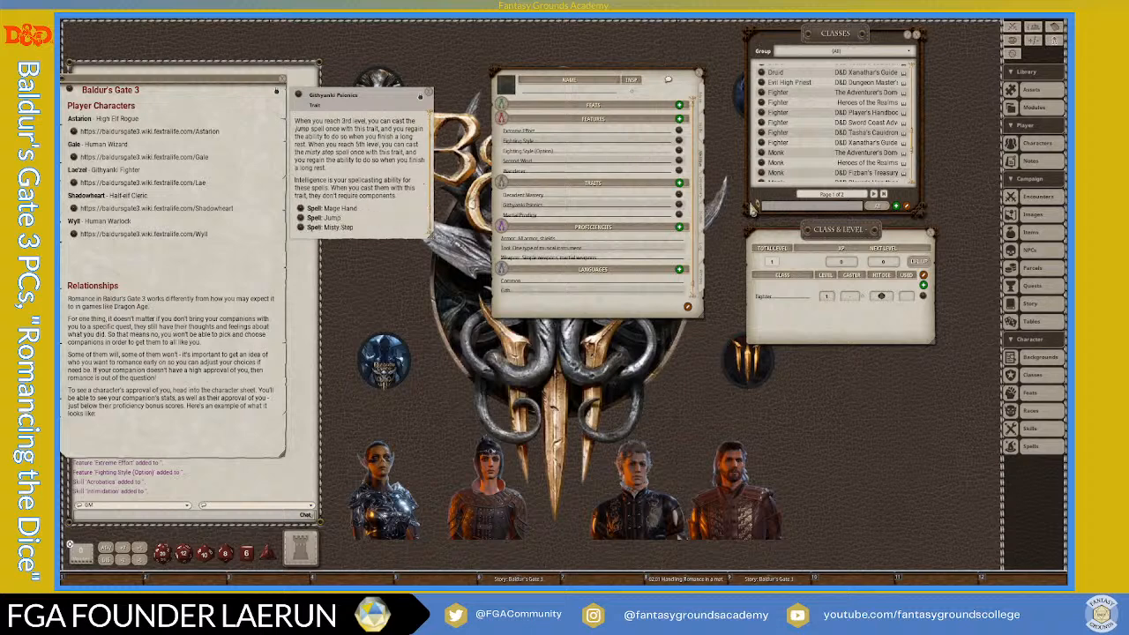
pyautogui.scroll(-1, 639, 265)
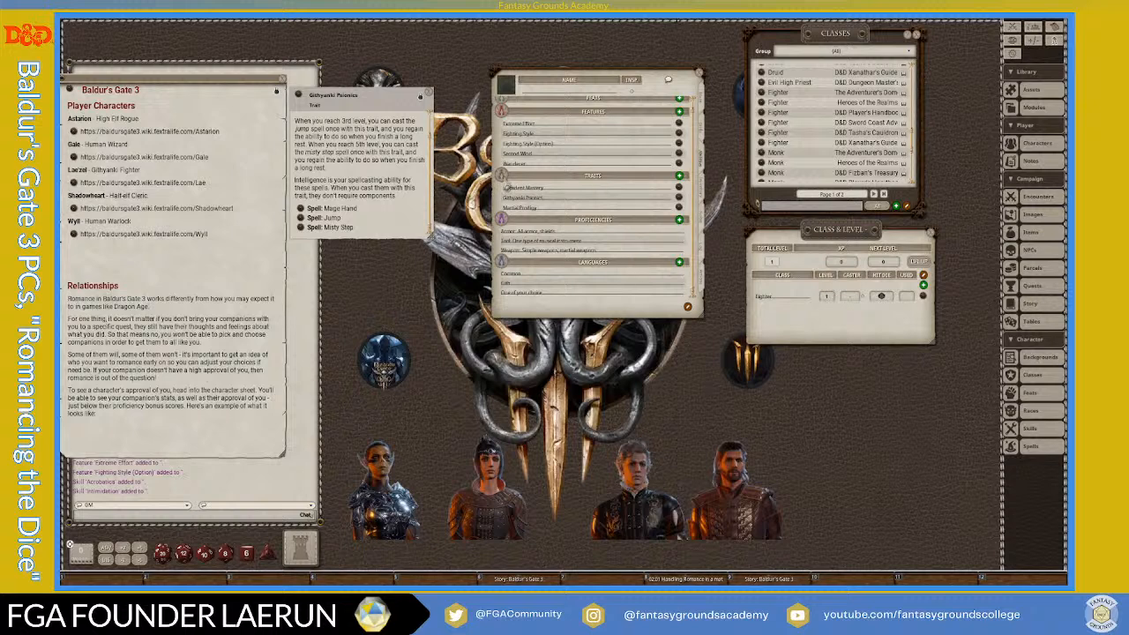
pyautogui.scroll(2, 380, 188)
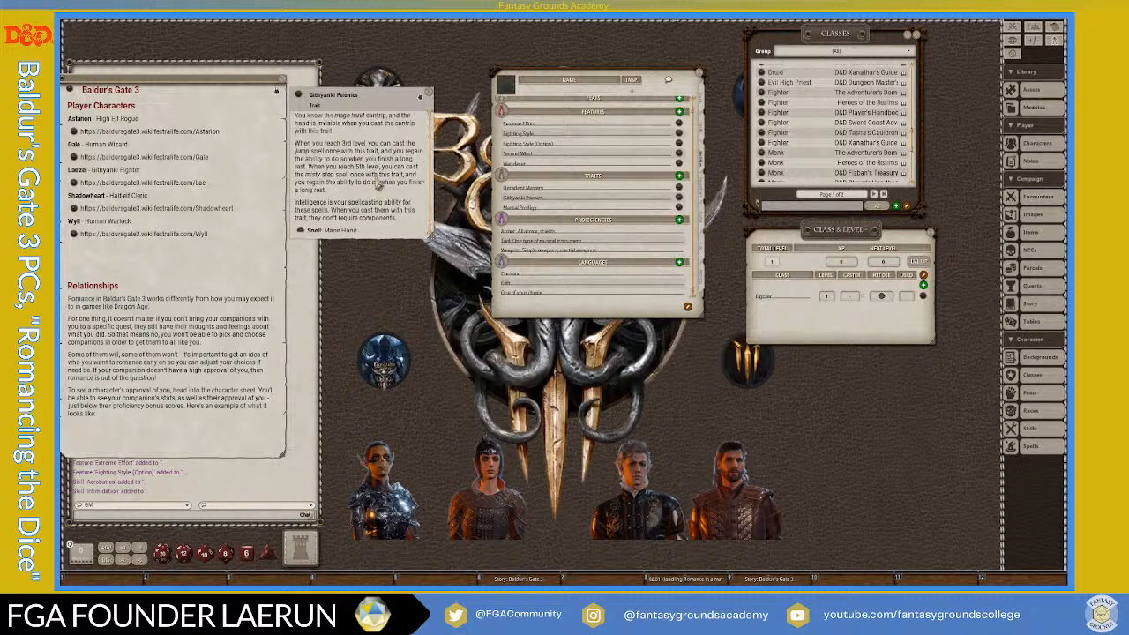
pyautogui.scroll(-2, 379, 184)
pyautogui.scroll(2, 379, 179)
pyautogui.scroll(-2, 370, 189)
pyautogui.scroll(2, 369, 187)
pyautogui.scroll(-2, 369, 187)
pyautogui.scroll(2, 369, 187)
# - Read through the Fighting Style options and rename the feature "Fighting Style (Great Weapon Style)"
pyautogui.click(681, 132)
pyautogui.scroll(-3, 574, 291)
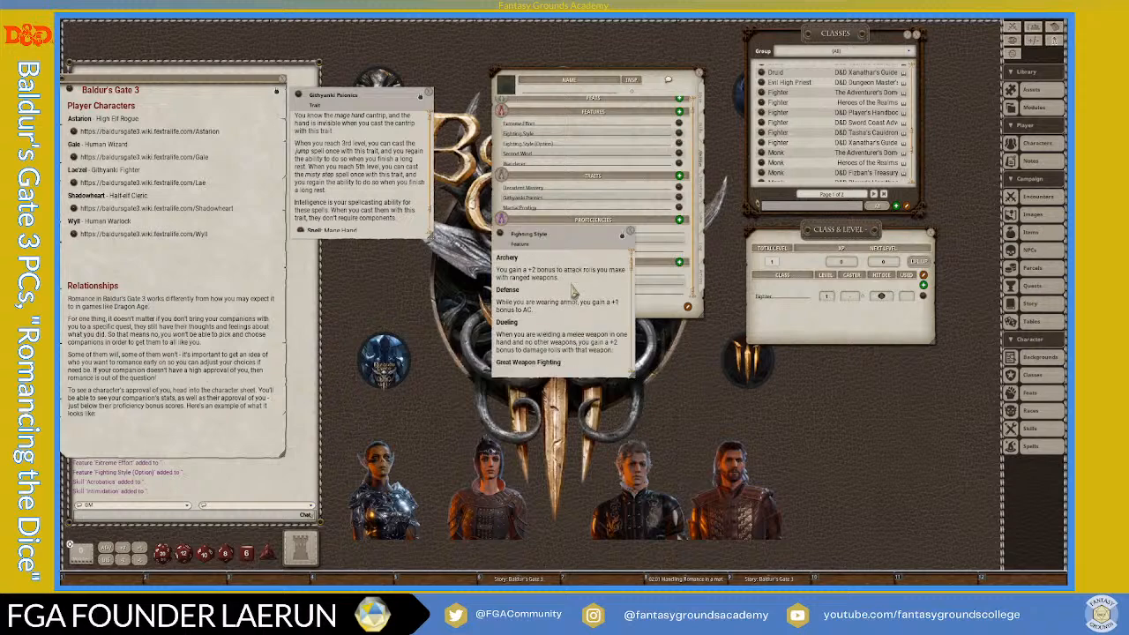
pyautogui.scroll(-1, 573, 291)
pyautogui.moveTo(573, 304); pyautogui.dragTo(674, 367)
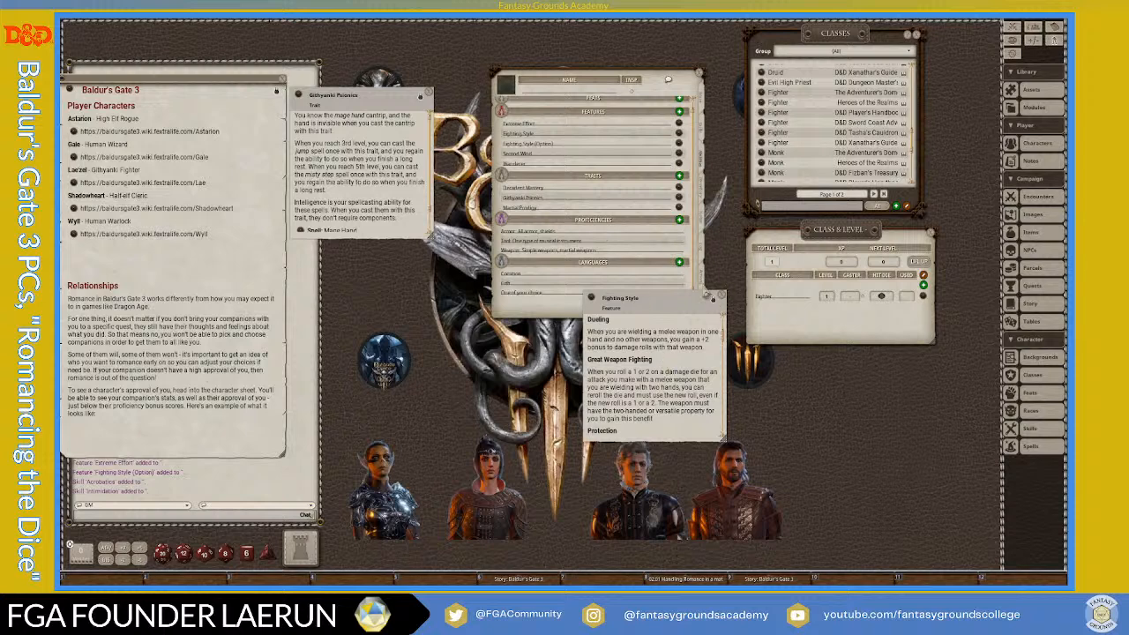
pyautogui.click(718, 304)
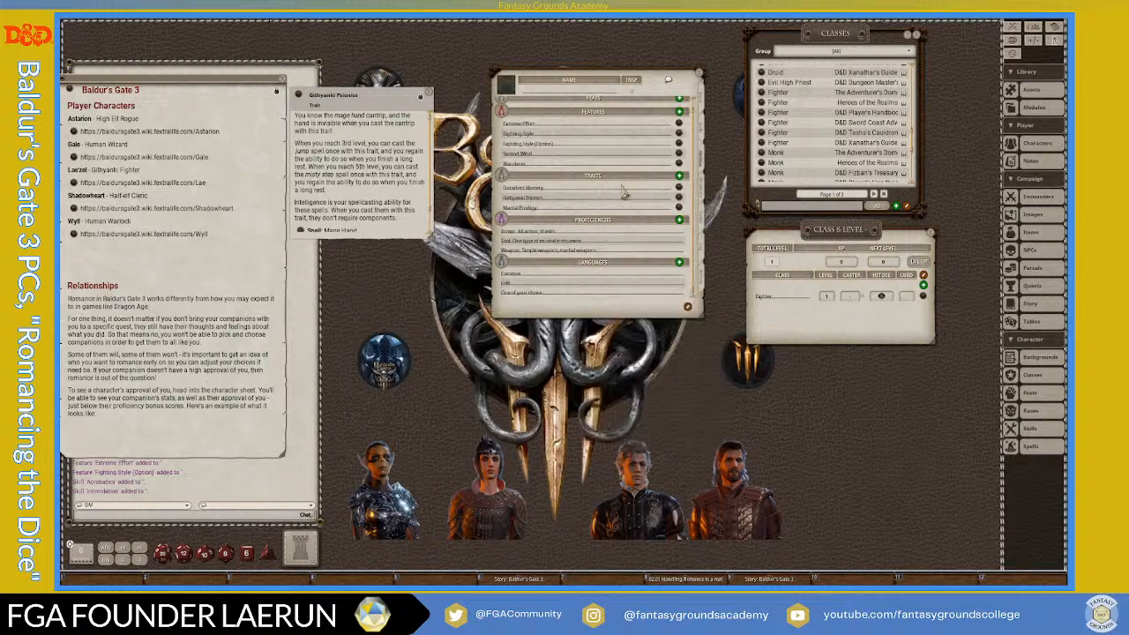
pyautogui.click(557, 134)
pyautogui.write('(Gre')
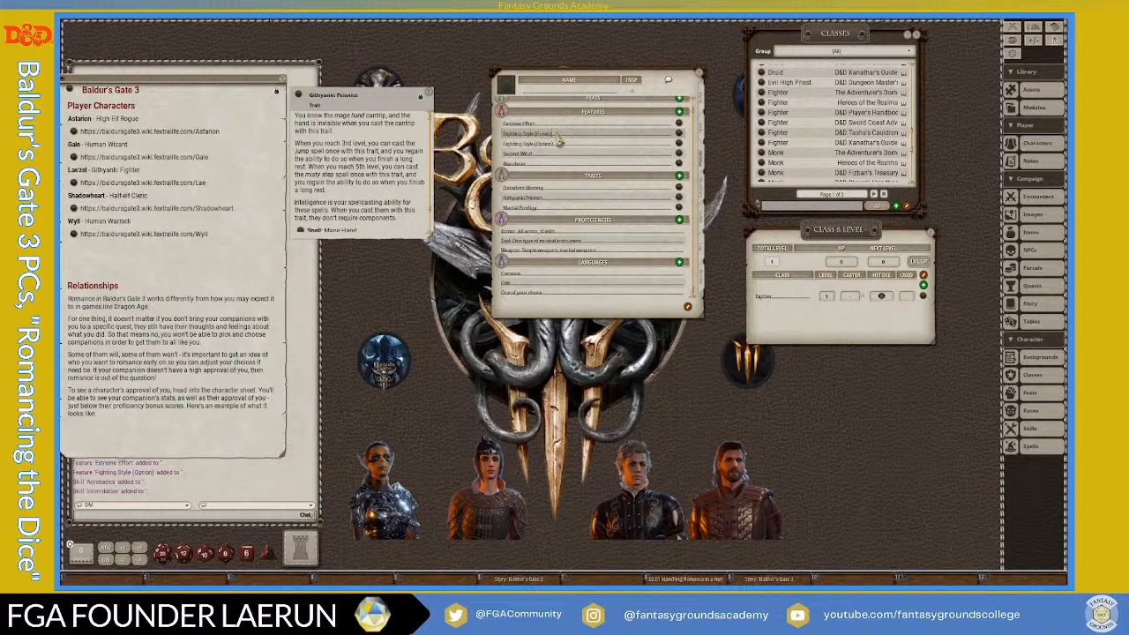
pyautogui.write('at Weapon Style)')
pyautogui.scroll(1, 609, 150)
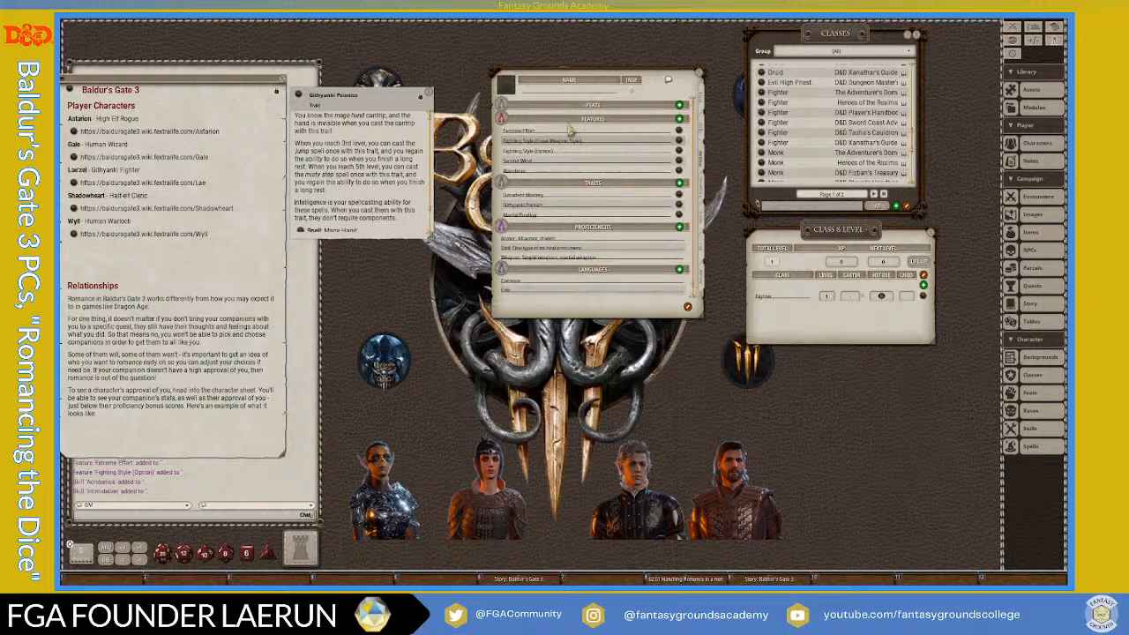
# - Read the Extreme Effort feature and add Draconic to the character's languages
pyautogui.click(679, 131)
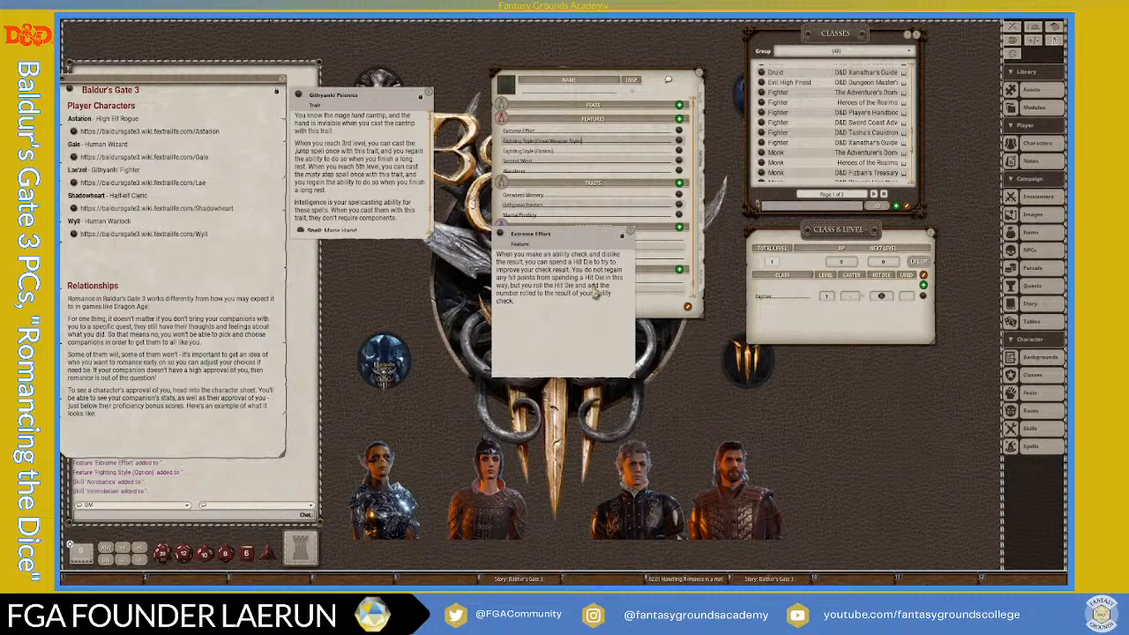
pyautogui.click(622, 235)
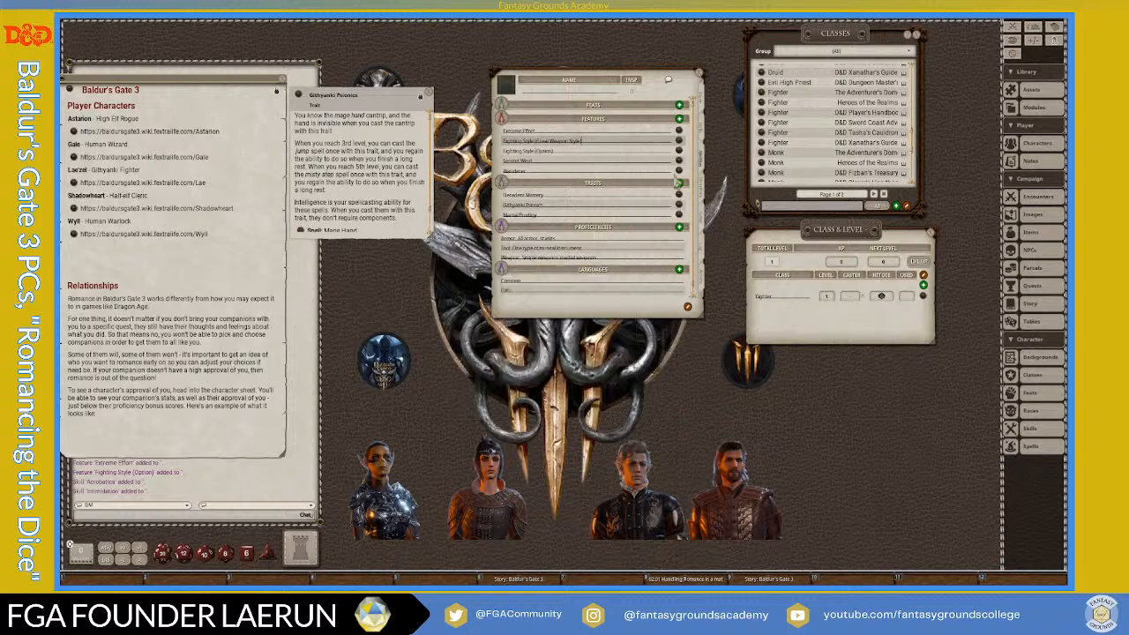
pyautogui.scroll(-1, 675, 226)
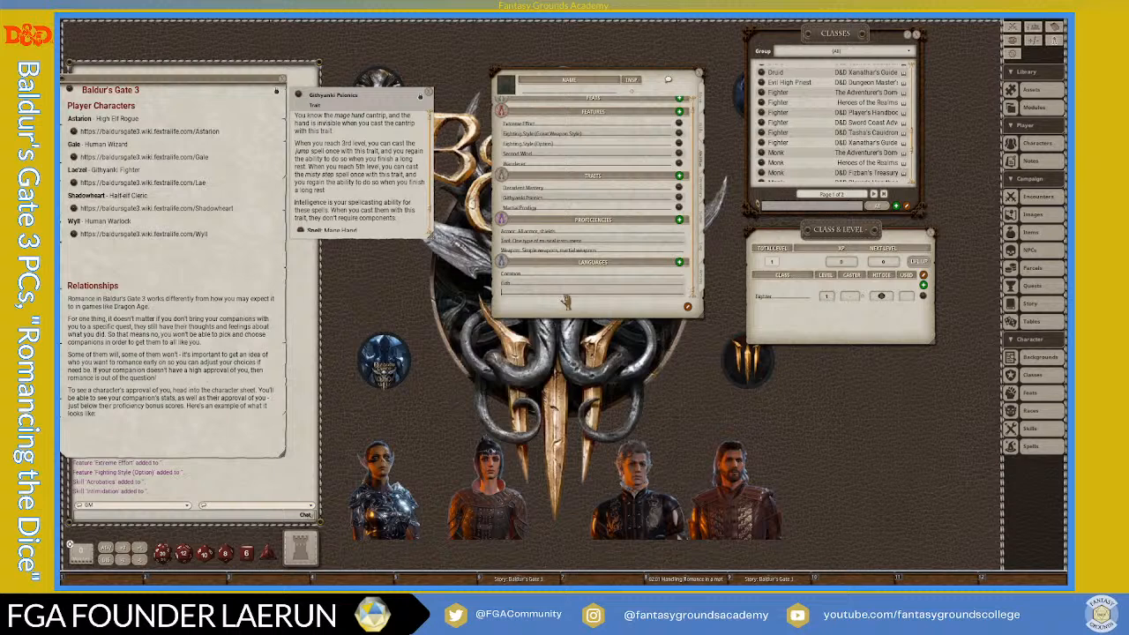
pyautogui.write('Dr')
pyautogui.click(552, 282)
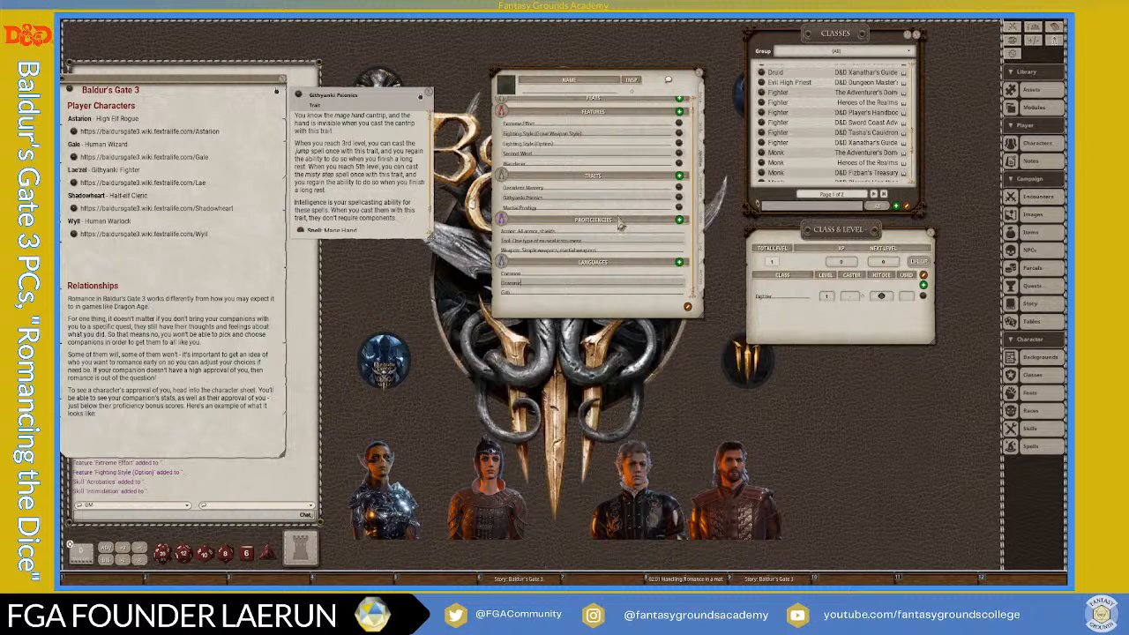
# - Review the character's skill list, close the class and level details, and return to the main character sheet page
pyautogui.scroll(1, 622, 226)
pyautogui.click(704, 135)
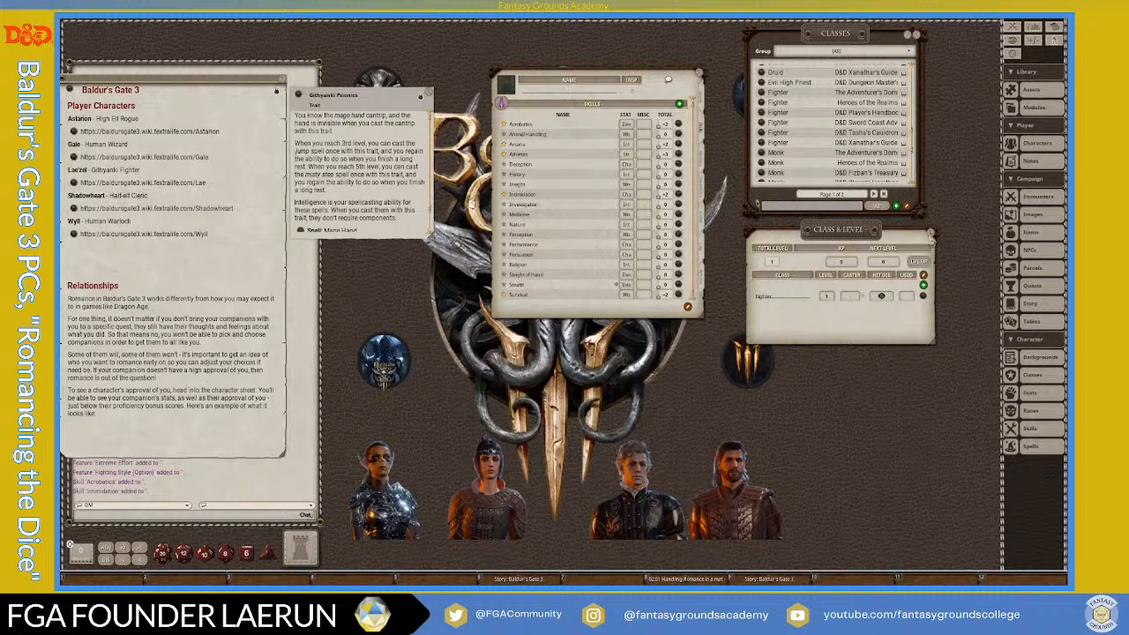
pyautogui.click(931, 234)
pyautogui.click(702, 105)
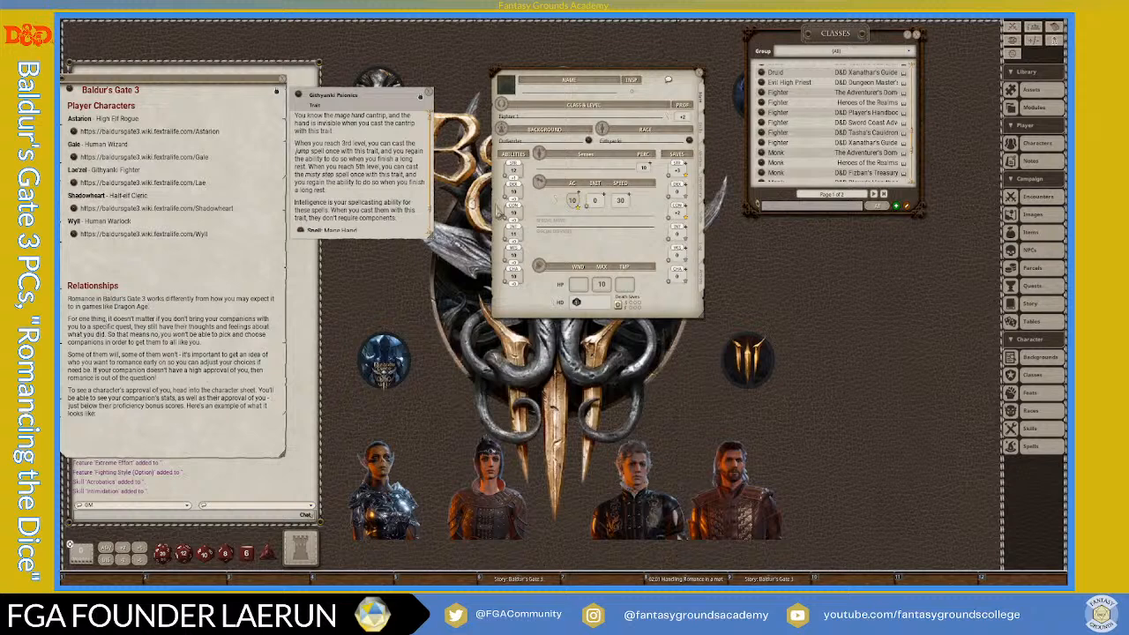
# - Set Strength to 17, Dexterity to 13, Constitution to 14, Wisdom to 12 and Charisma to 8, and close the Githyanki Psionics trait
pyautogui.click(515, 170)
pyautogui.write('17')
pyautogui.click(515, 192)
pyautogui.write('1315')
pyautogui.press('BackSpace')
pyautogui.press('BackSpace')
pyautogui.press('BackSpace')
pyautogui.write('4')
pyautogui.scroll(-1, 516, 190)
pyautogui.write('12')
pyautogui.click(516, 277)
pyautogui.click(431, 95)
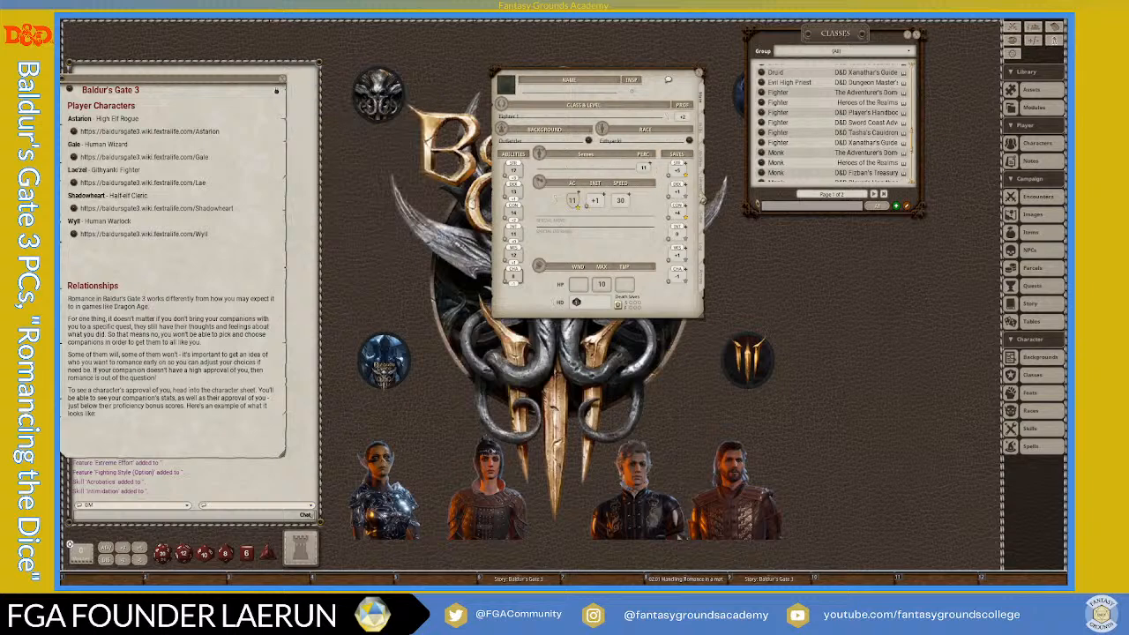
# - Open the character's equipment list and remove the Battleaxe and the Crossbow Bolts (20)
pyautogui.click(702, 198)
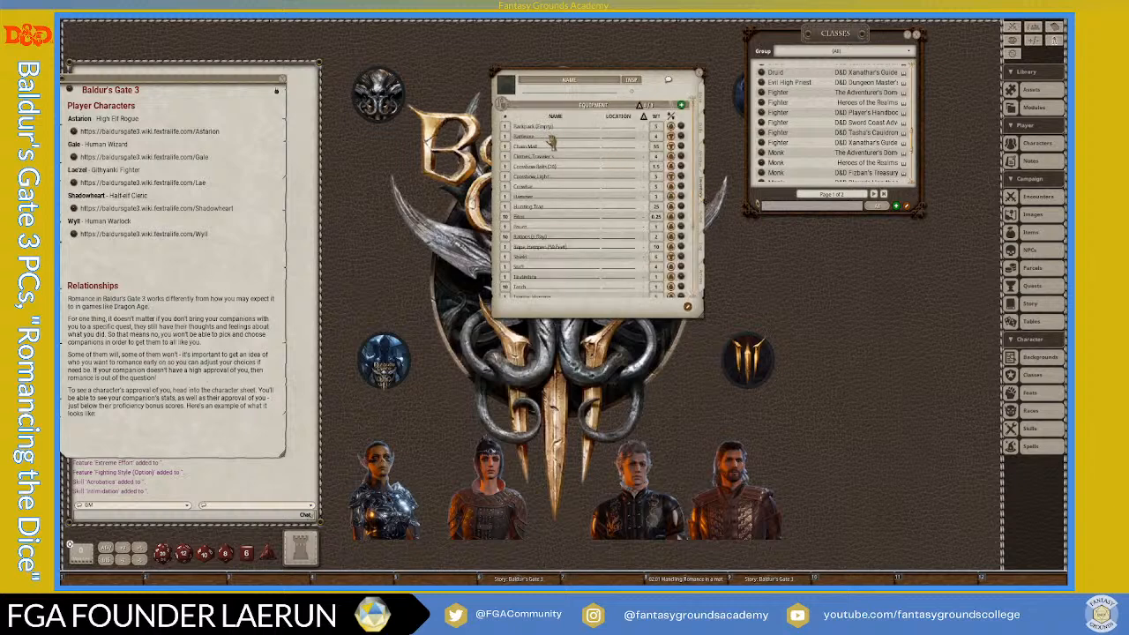
pyautogui.rightClick(682, 137)
pyautogui.click(661, 168)
pyautogui.click(660, 167)
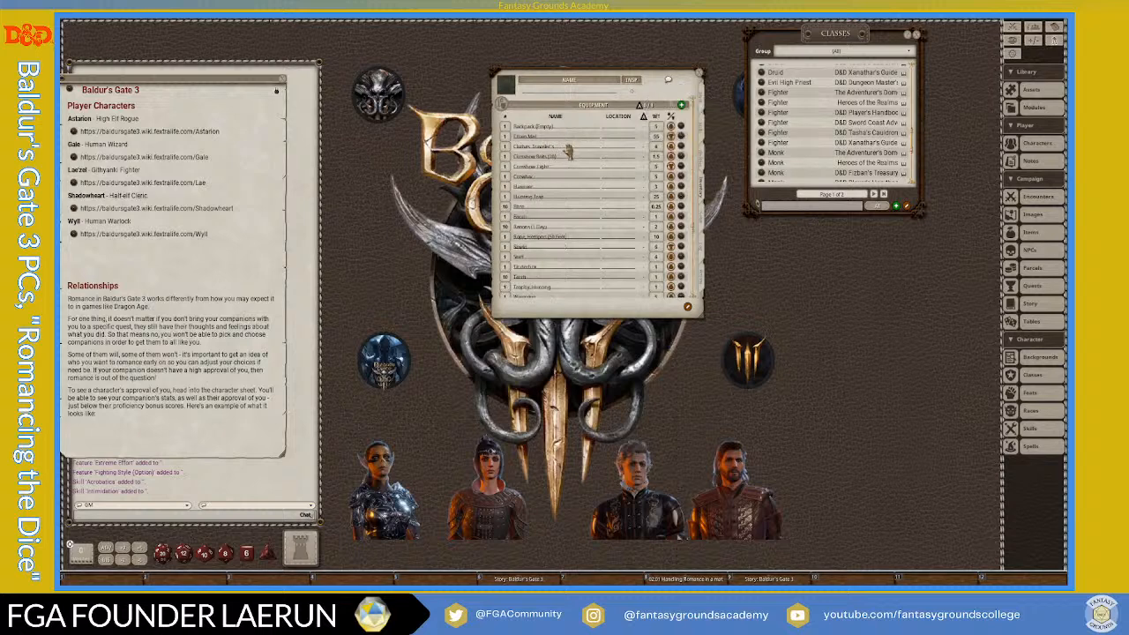
pyautogui.rightClick(678, 159)
pyautogui.click(655, 183)
pyautogui.click(617, 183)
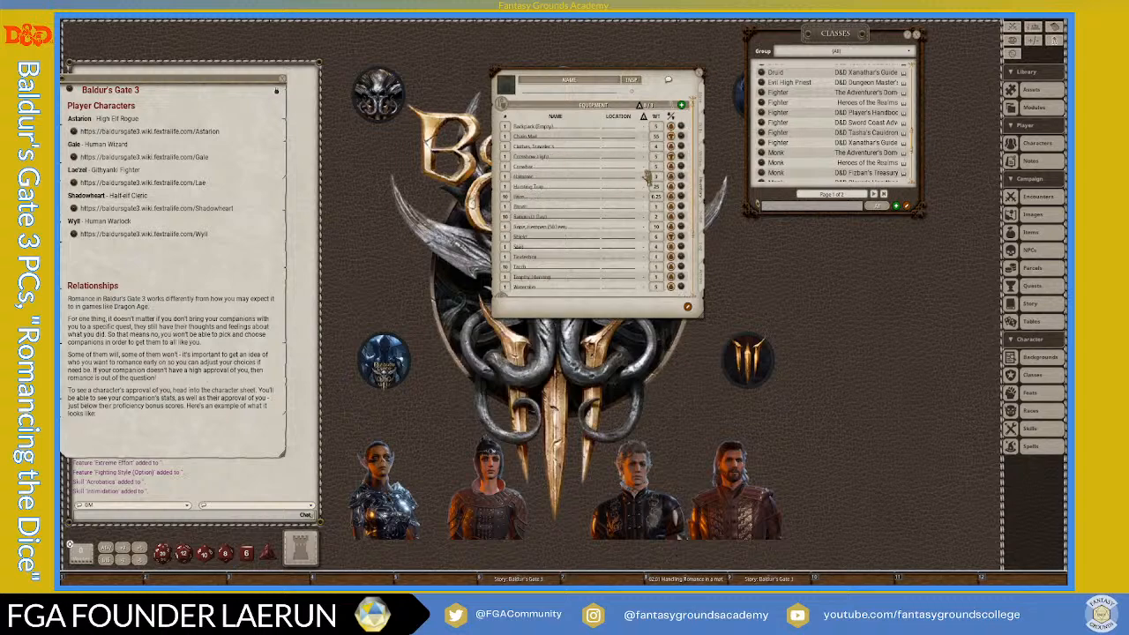
# - Delete the light crossbow and the Chain Mail from the character's equipment
pyautogui.rightClick(681, 158)
pyautogui.click(662, 184)
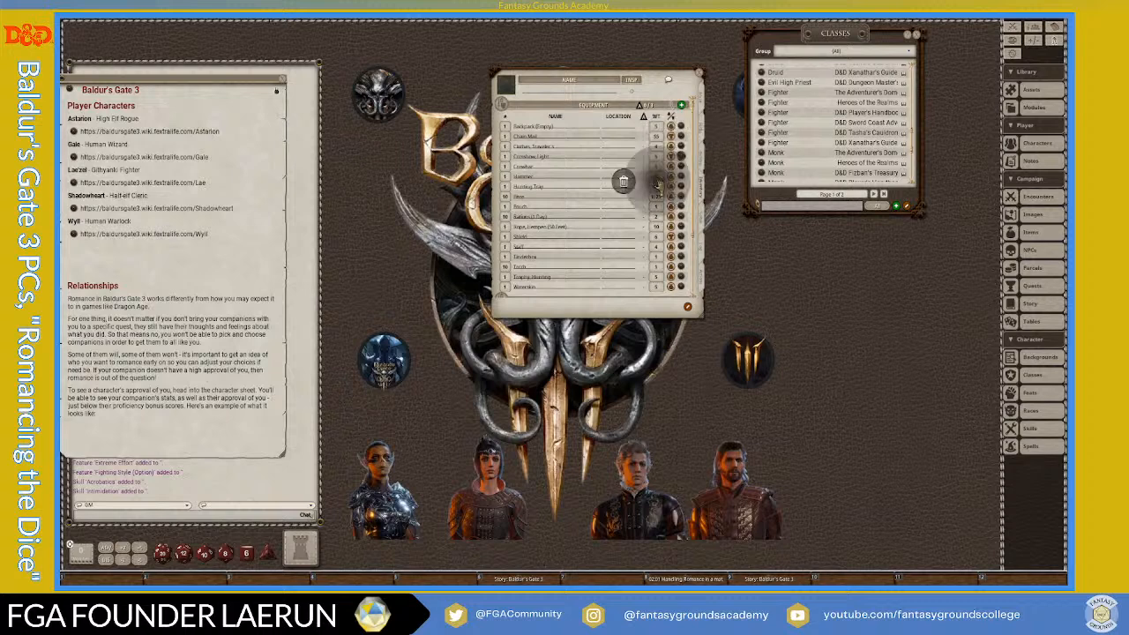
pyautogui.click(623, 183)
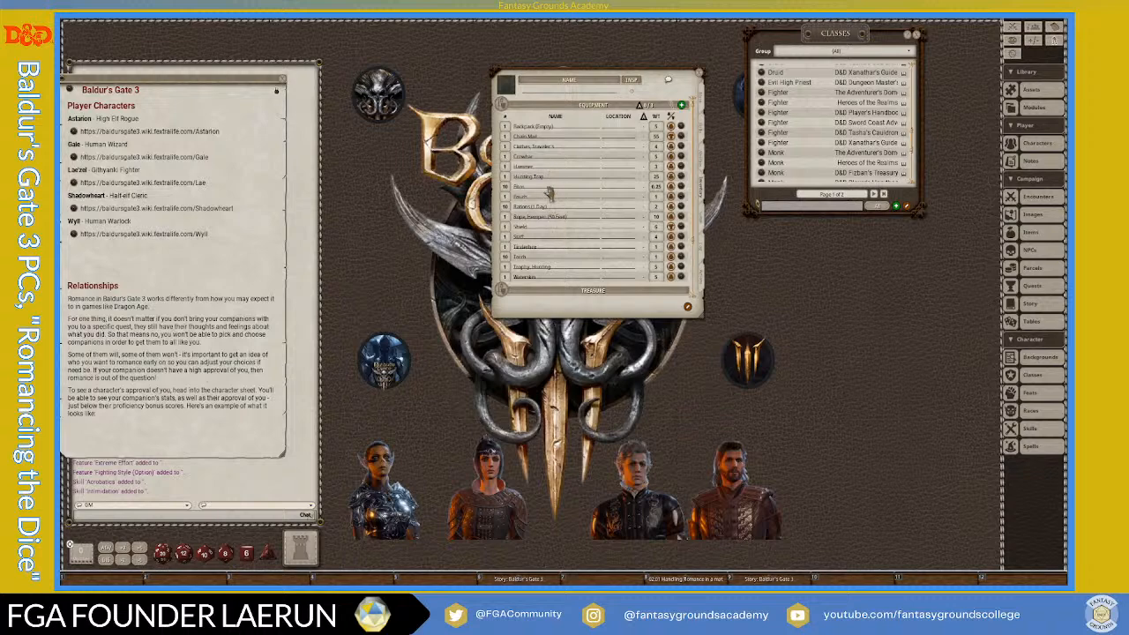
pyautogui.scroll(-1, 595, 262)
pyautogui.scroll(1, 595, 262)
pyautogui.rightClick(680, 140)
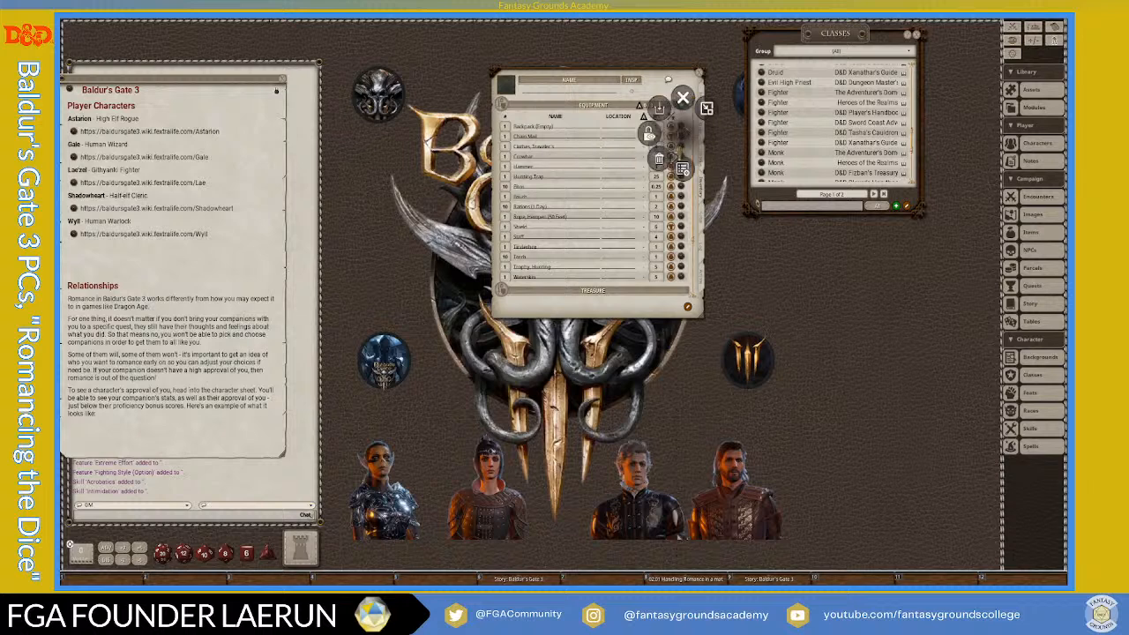
pyautogui.click(629, 155)
pyautogui.click(627, 155)
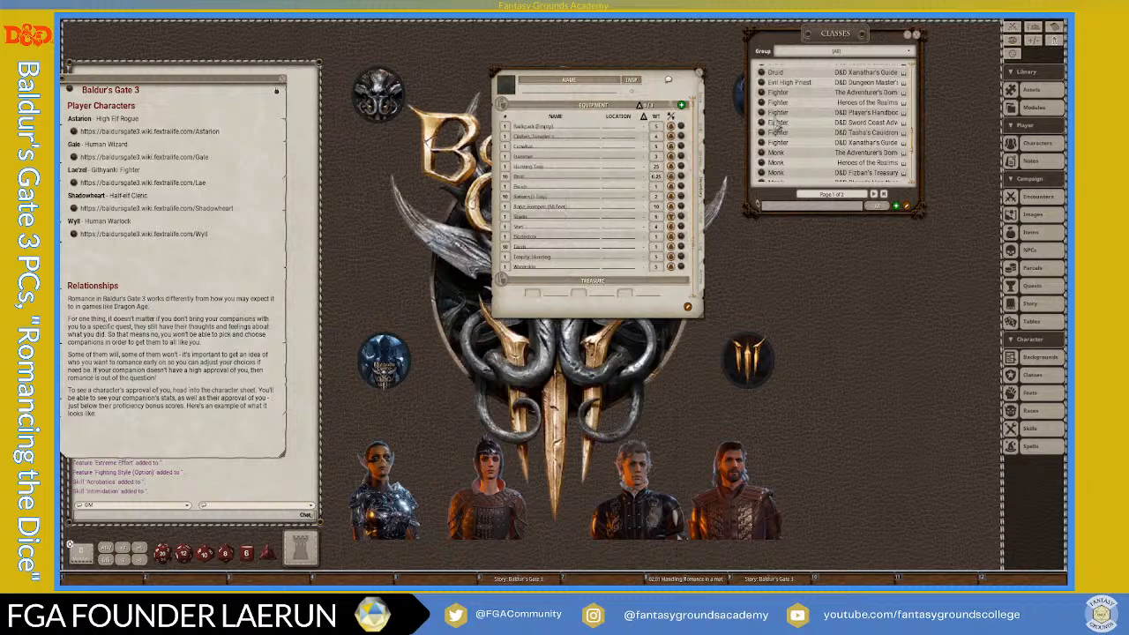
# - Close the class list, reposition the character sheet and enlarge it to show more of the equipment, treasure and encumbrance sections
pyautogui.click(916, 37)
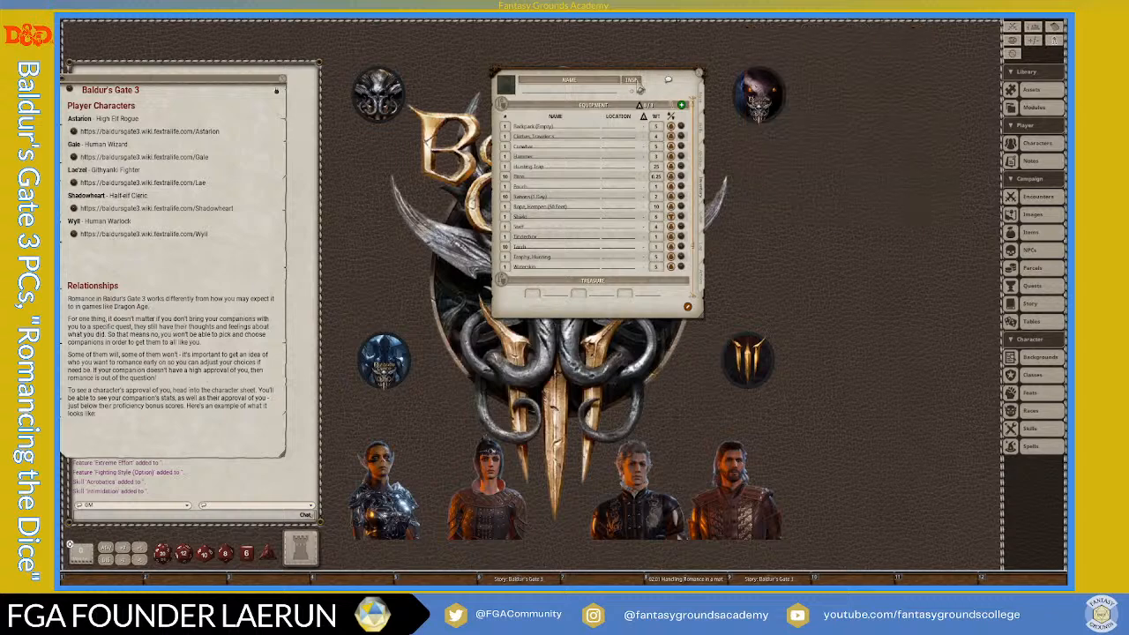
pyautogui.moveTo(654, 70); pyautogui.dragTo(601, 64)
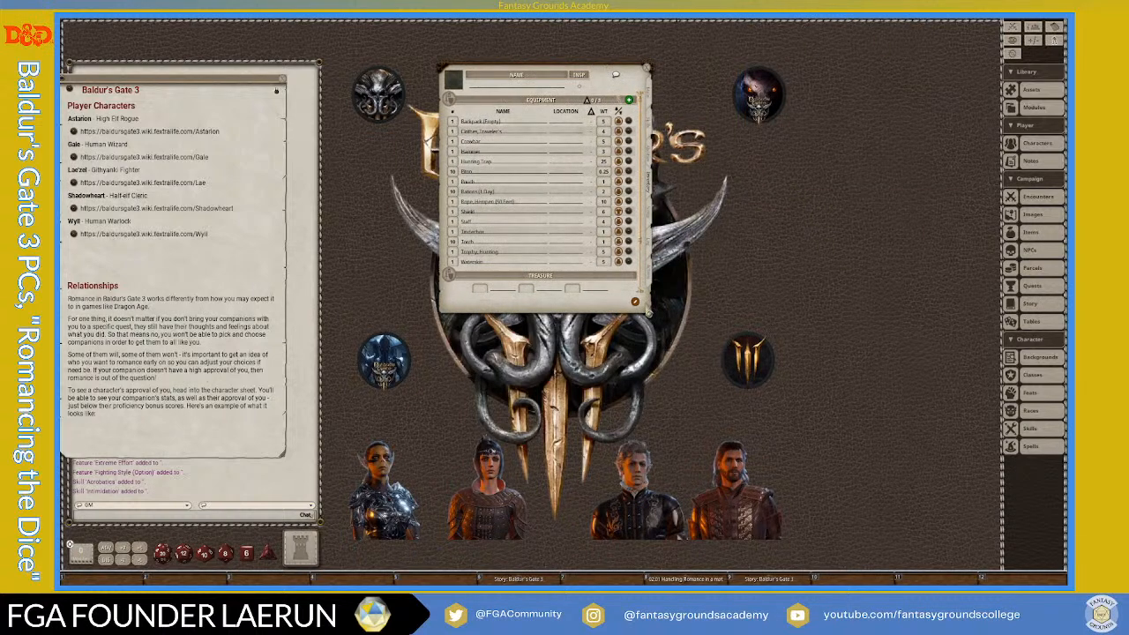
pyautogui.moveTo(584, 316); pyautogui.dragTo(570, 424)
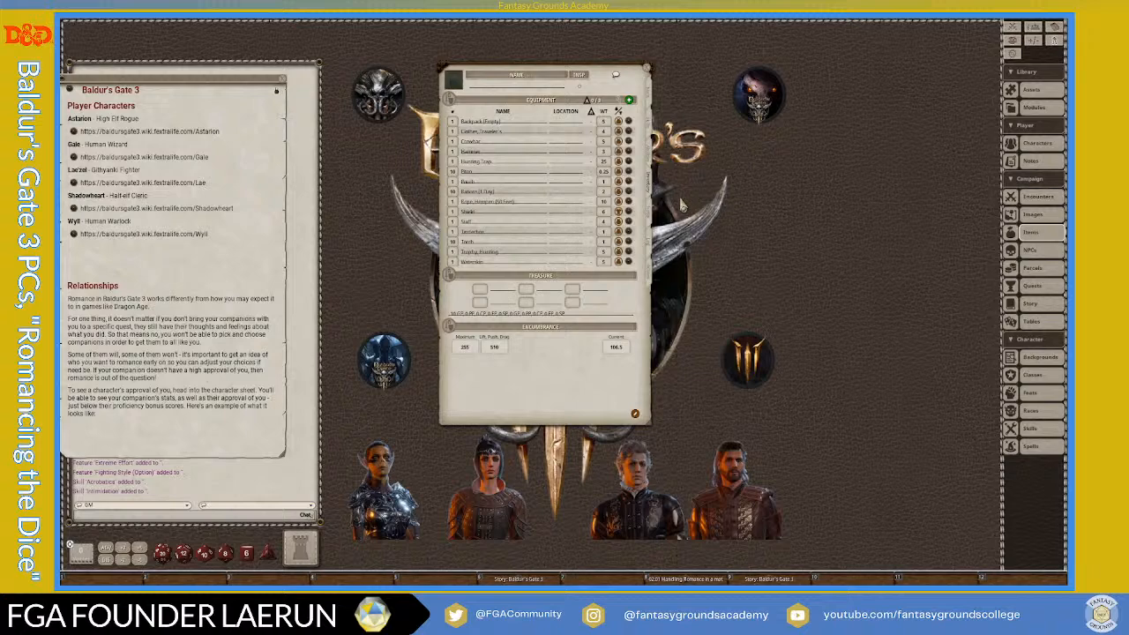
# - Open the item library beside the character sheet, search it for half plate, and widen it to fit the full item names
pyautogui.click(1031, 232)
pyautogui.moveTo(839, 148); pyautogui.dragTo(761, 51)
pyautogui.scroll(-1, 710, 159)
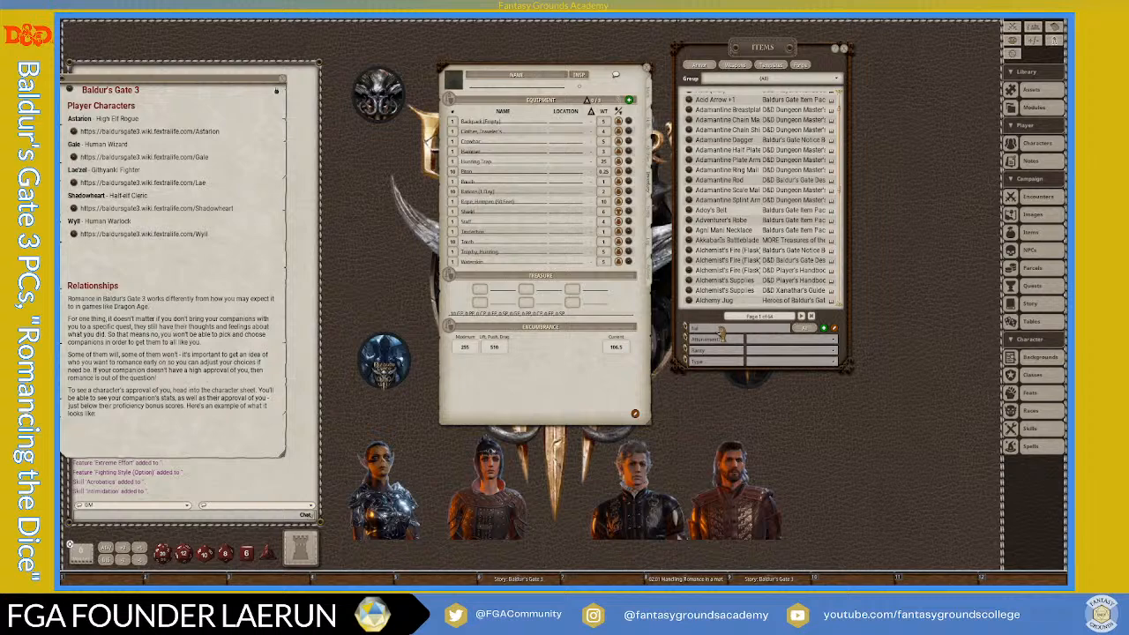
pyautogui.click(722, 329)
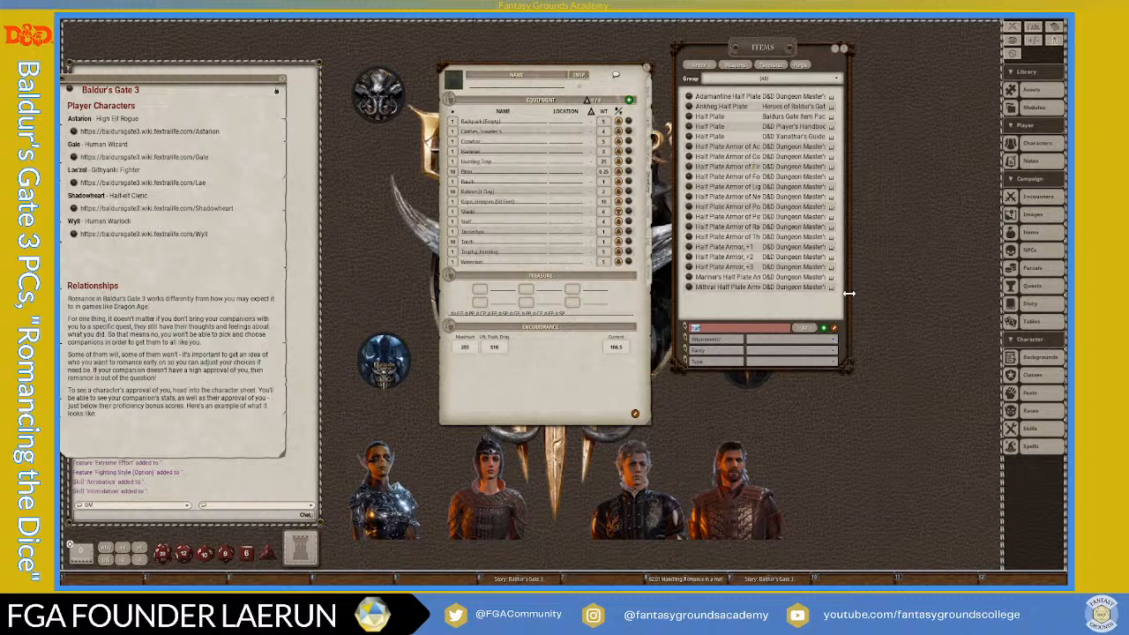
pyautogui.moveTo(849, 300); pyautogui.dragTo(958, 301)
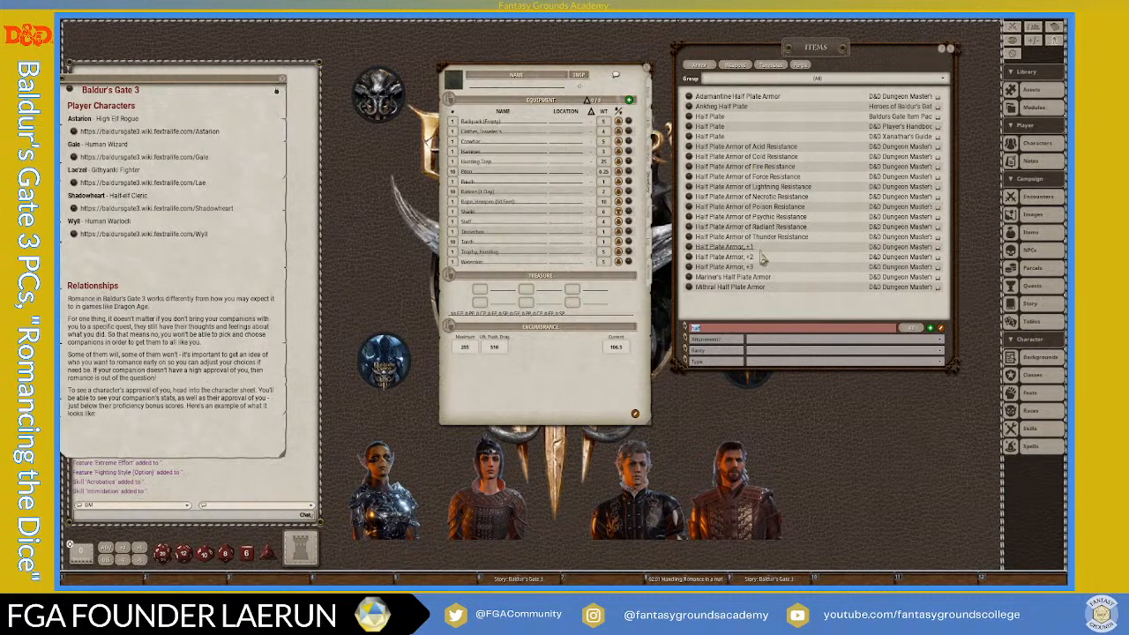
# - Compare the Mithral Half Plate Armor with the standard Half Plate and add the standard Half Plate to the character's equipment
pyautogui.click(697, 289)
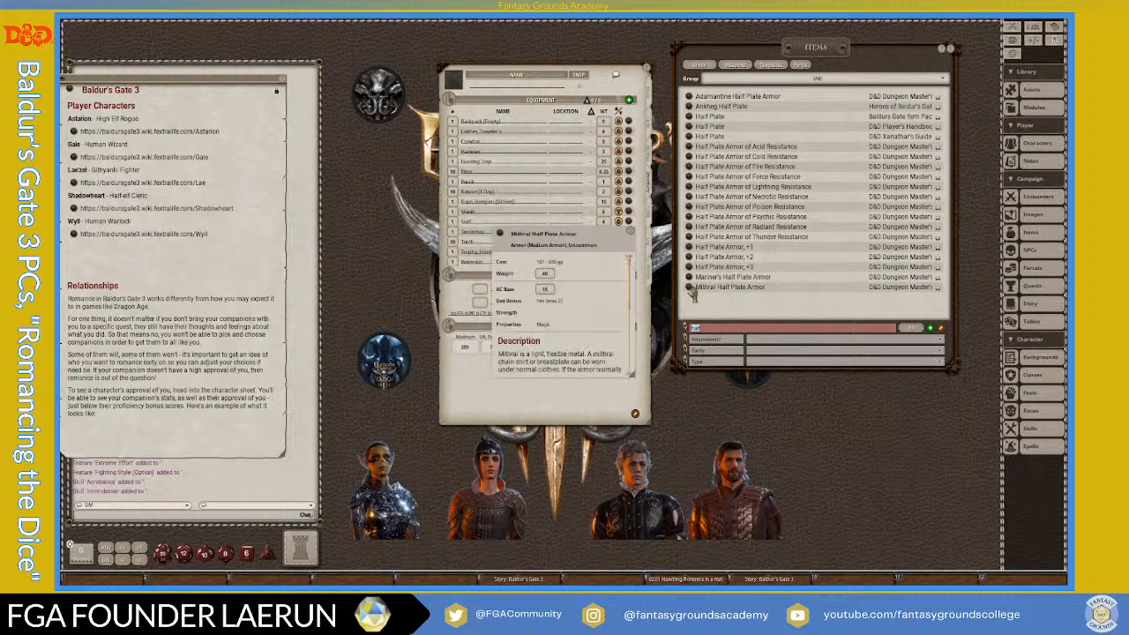
pyautogui.scroll(-2, 616, 302)
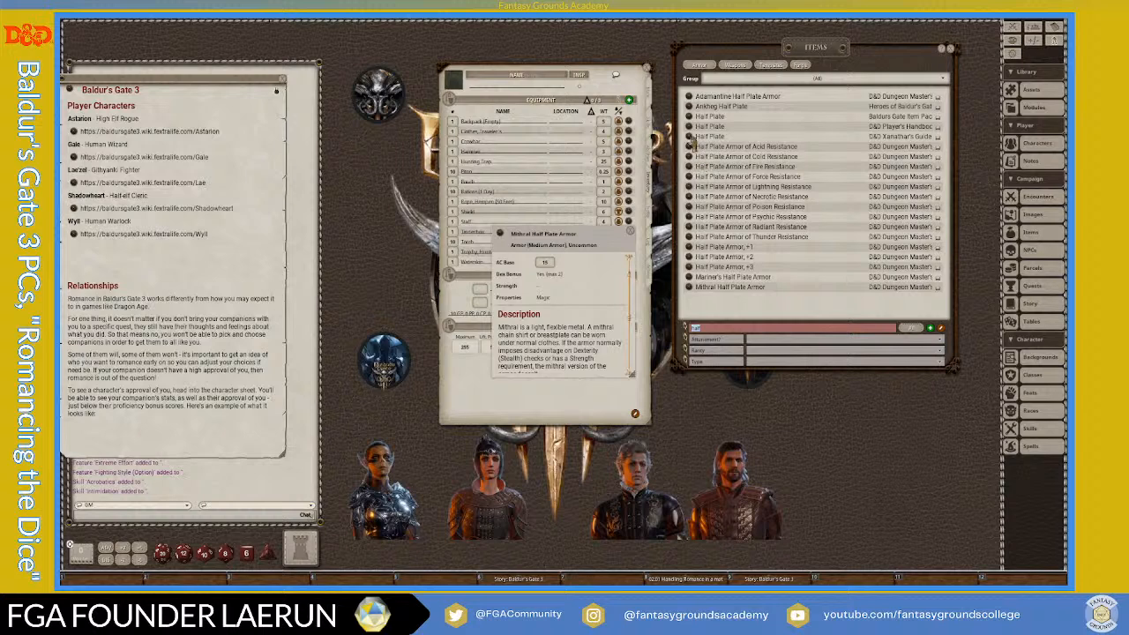
pyautogui.click(691, 137)
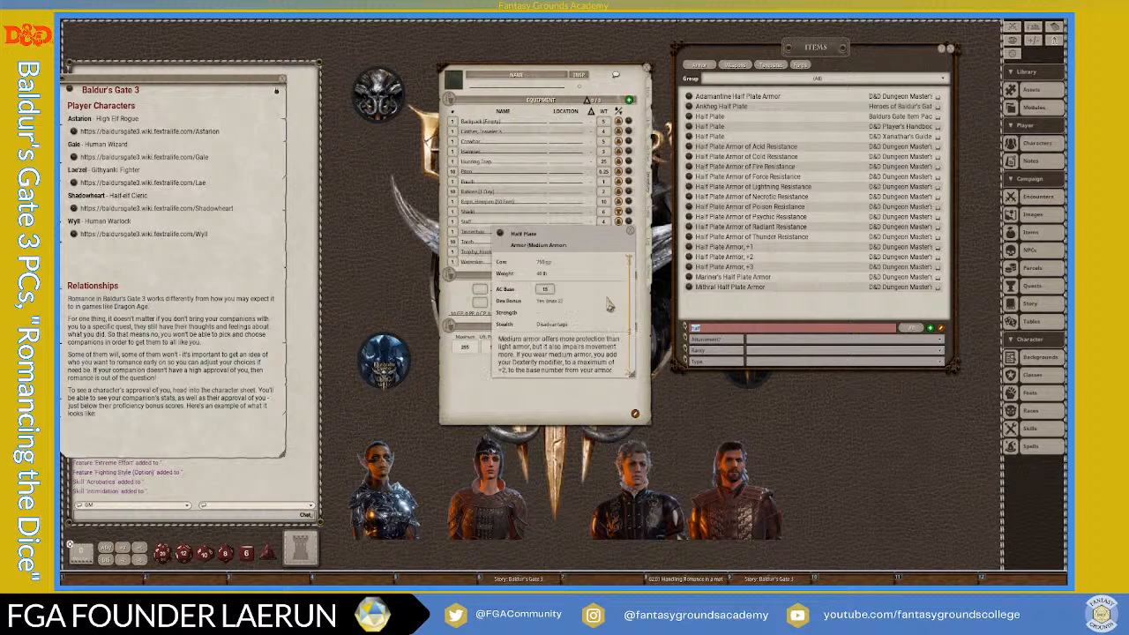
pyautogui.click(634, 238)
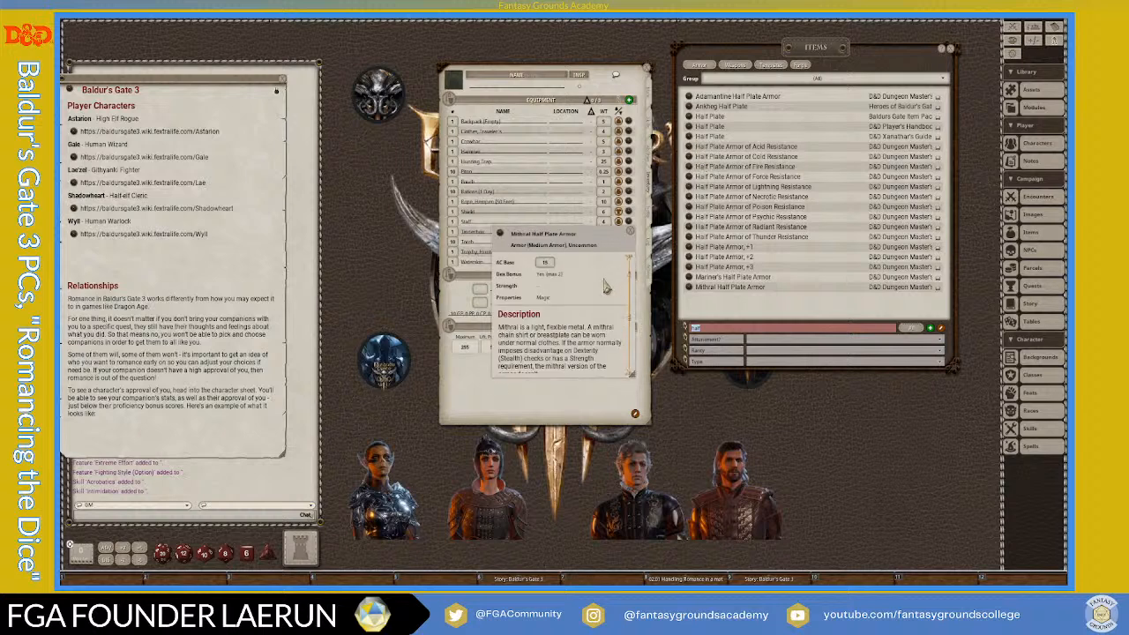
pyautogui.scroll(2, 605, 287)
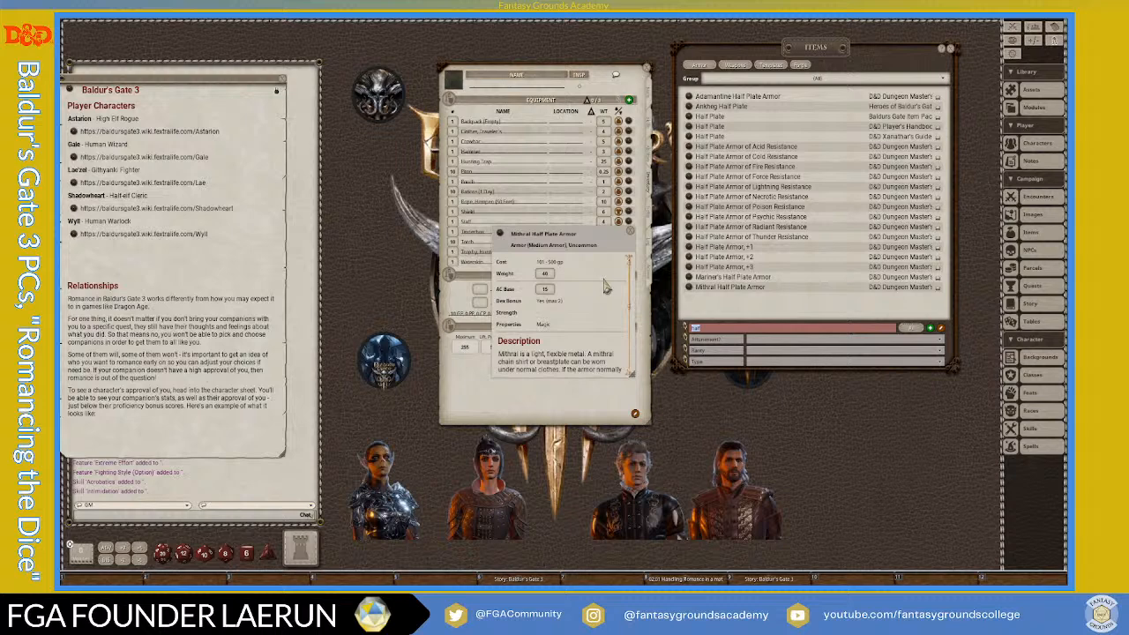
pyautogui.scroll(-3, 633, 240)
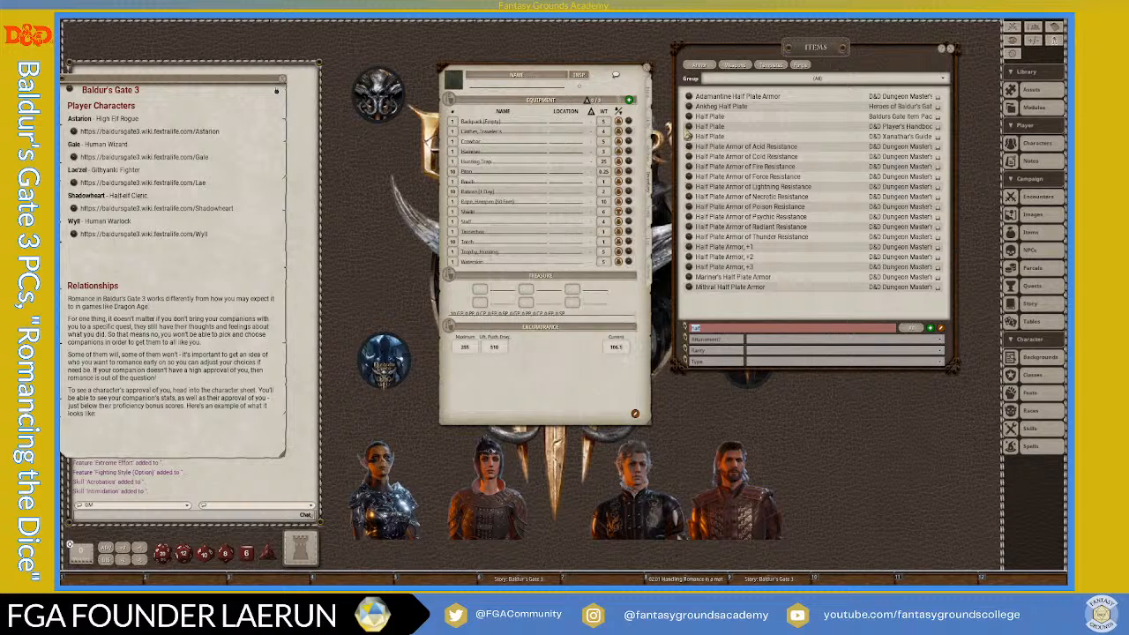
pyautogui.moveTo(694, 129); pyautogui.dragTo(521, 160)
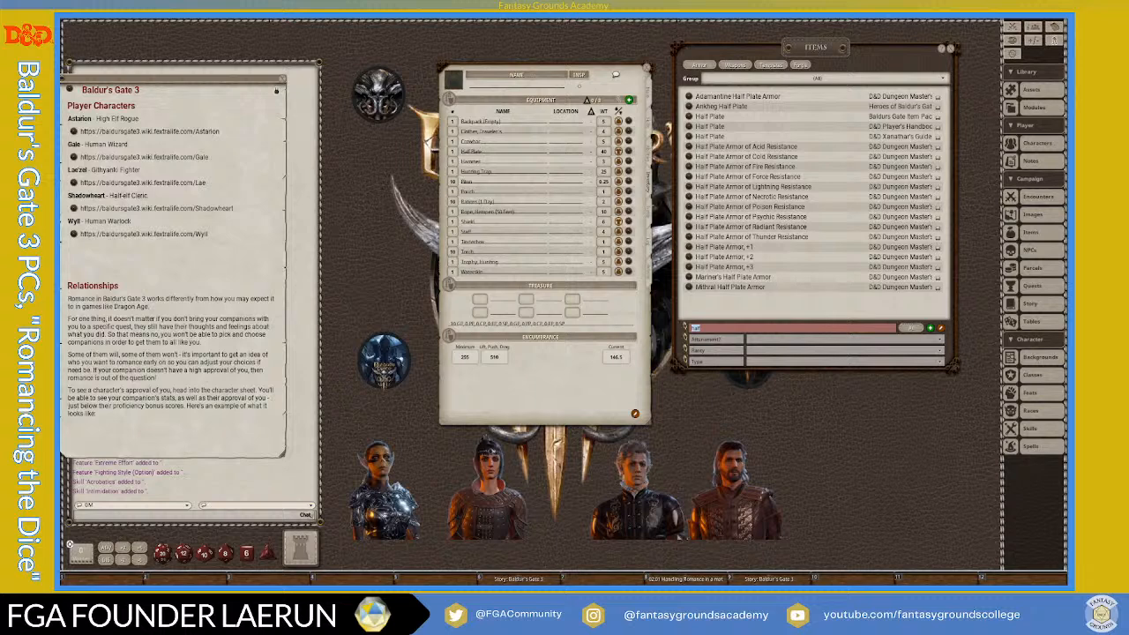
# - Search the item library for boots and shortbow, adding plain Boots and a standard Shortbow to the equipment
pyautogui.click(723, 331)
pyautogui.write('boots')
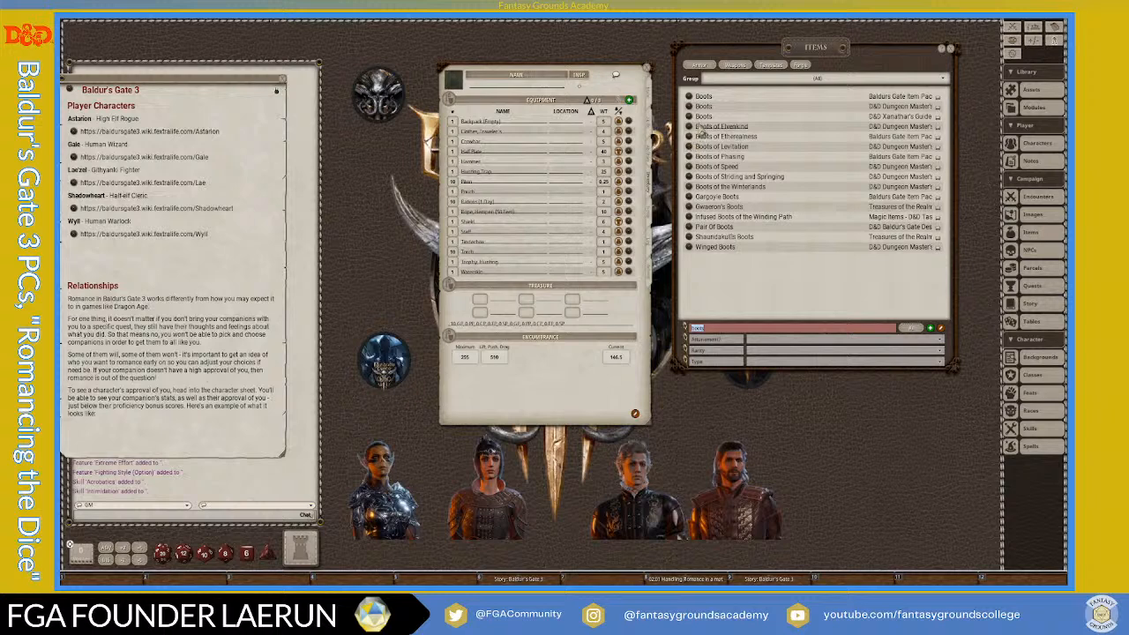
pyautogui.moveTo(689, 106); pyautogui.dragTo(507, 180)
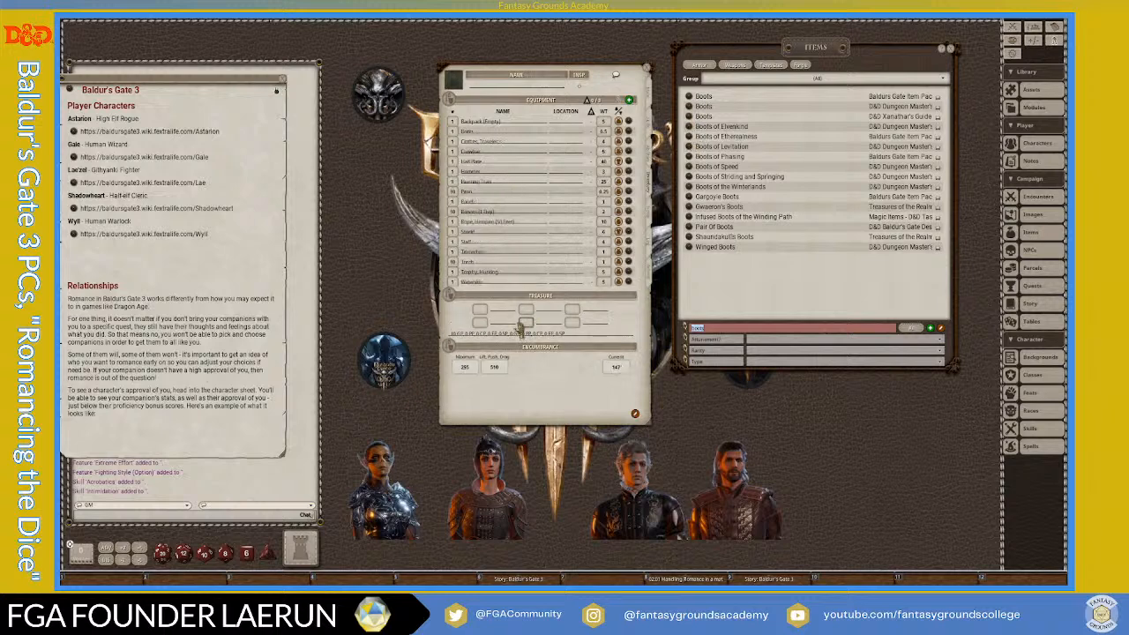
pyautogui.write('shortbow')
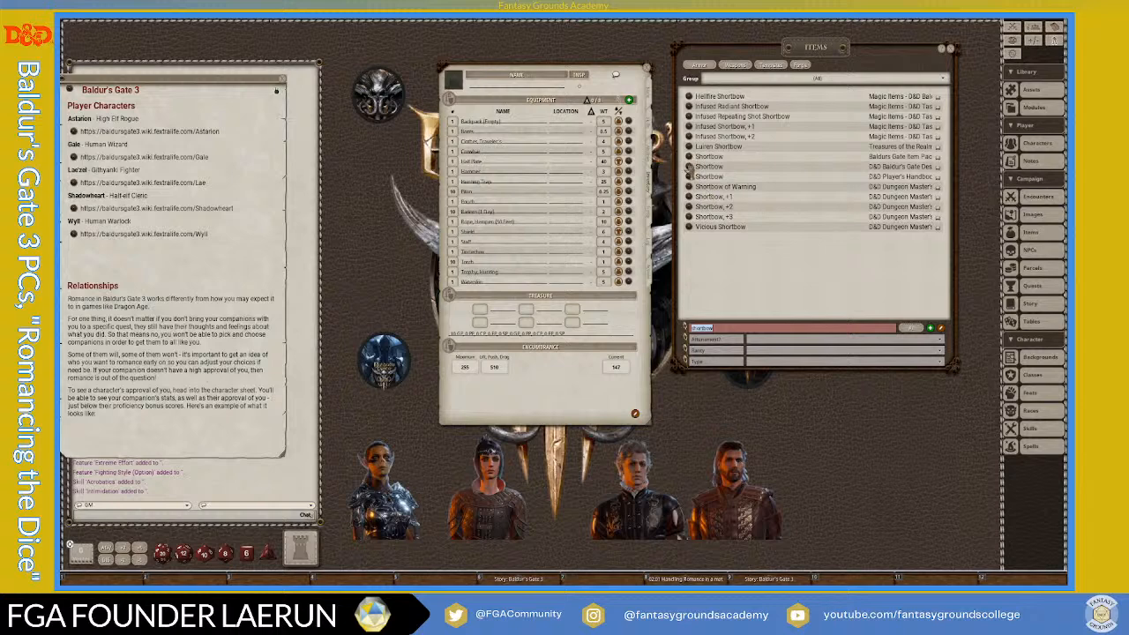
pyautogui.moveTo(690, 167); pyautogui.dragTo(521, 197)
# - Find arrows and a quiver in the item library and add Arrows (20) and a plain Quiver to the equipment
pyautogui.press('BackSpace')
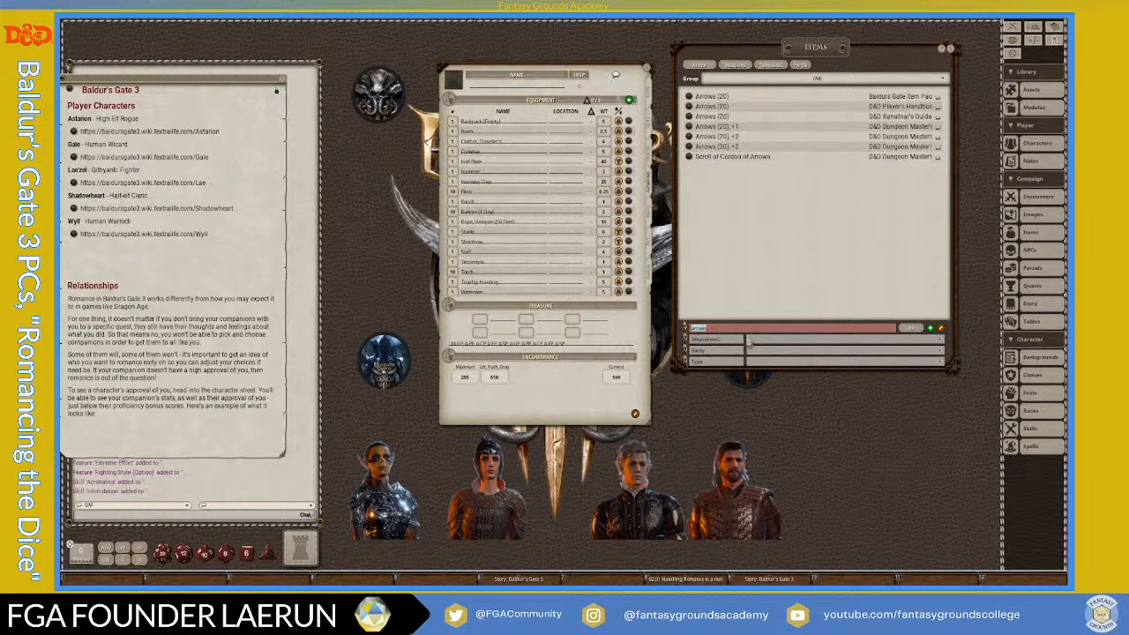
pyautogui.moveTo(492, 204); pyautogui.dragTo(542, 255)
pyautogui.write('s')
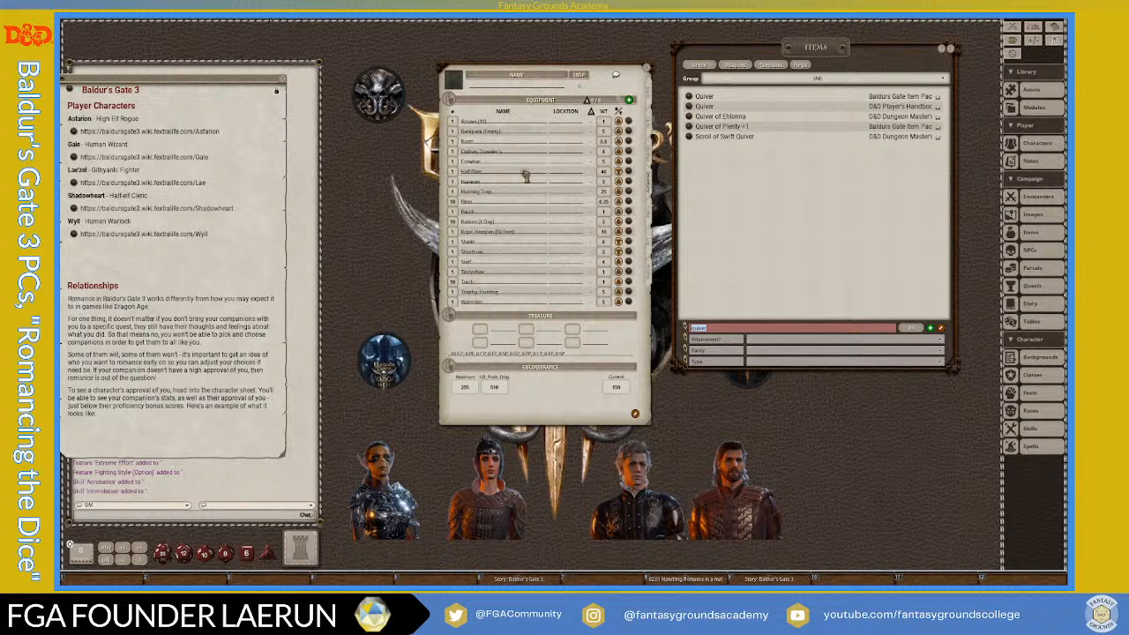
pyautogui.moveTo(526, 175); pyautogui.dragTo(527, 178)
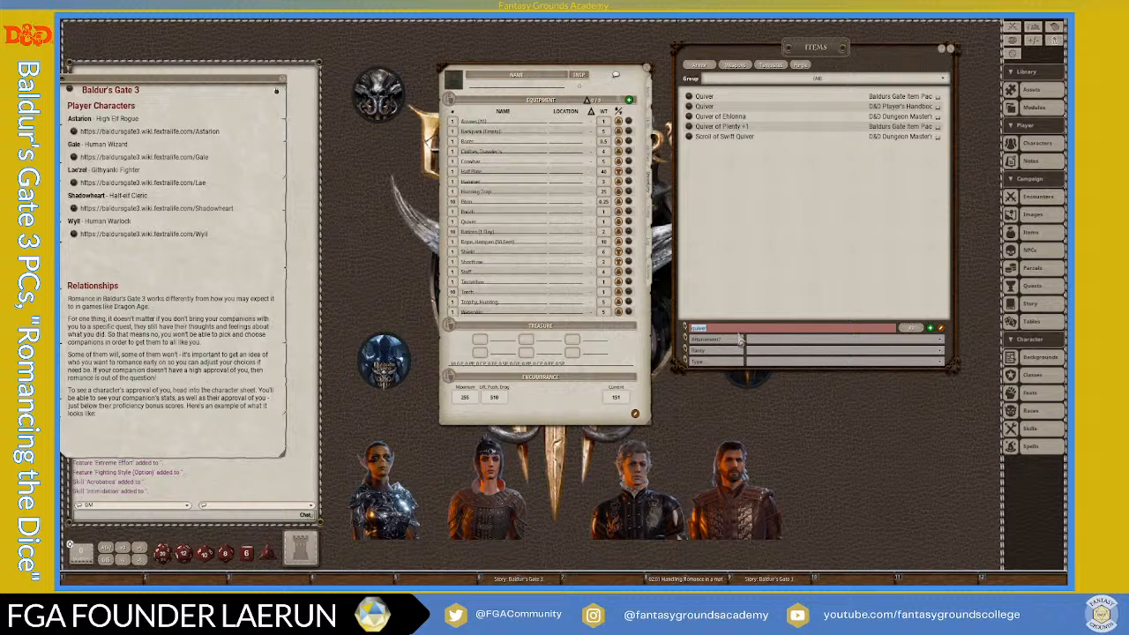
# - Search the item library for longsword and look through the available longsword variants
pyautogui.write('s')
pyautogui.write('ongsword')
pyautogui.press('Return')
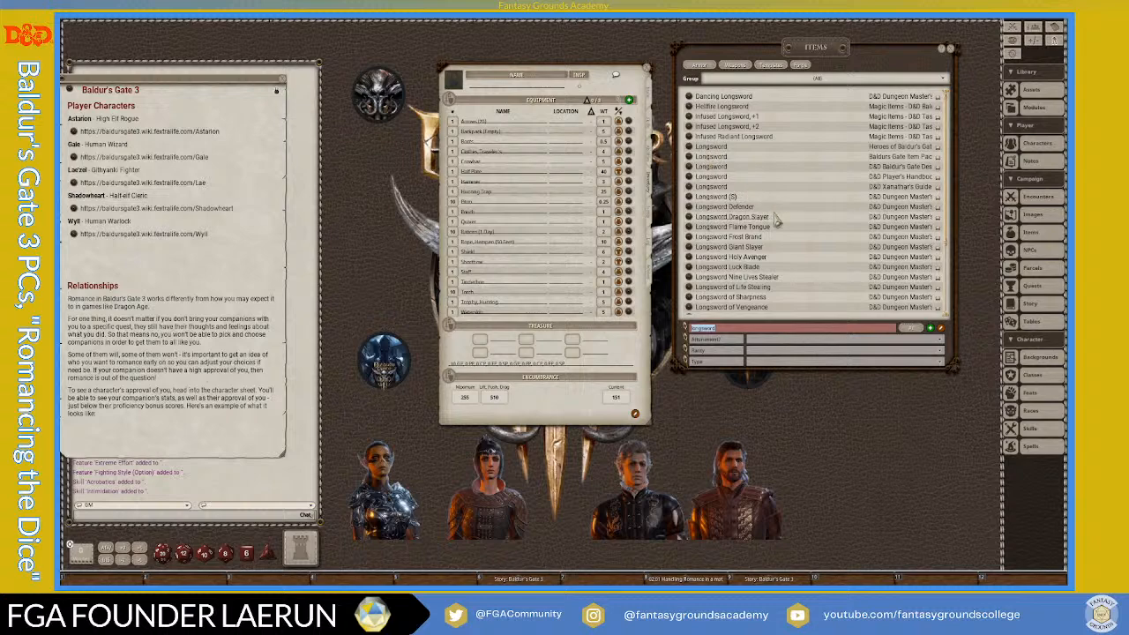
pyautogui.scroll(-2, 776, 221)
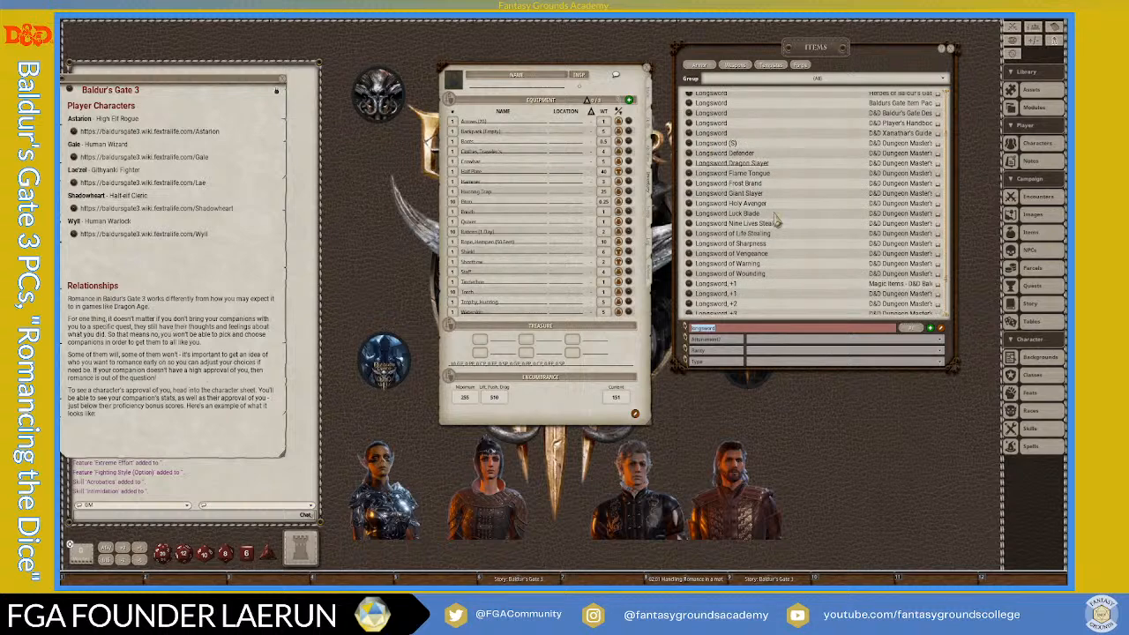
pyautogui.scroll(-1, 777, 223)
# - Search the item library for great and inspect the details of the standard Greatsword
pyautogui.write('great')
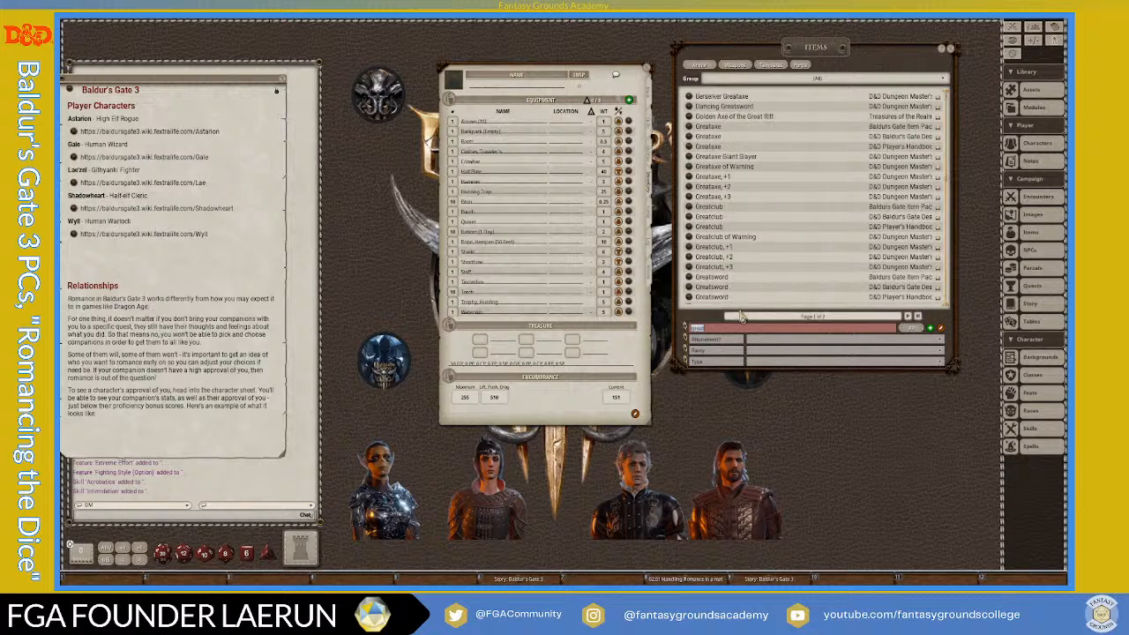
pyautogui.scroll(-3, 741, 283)
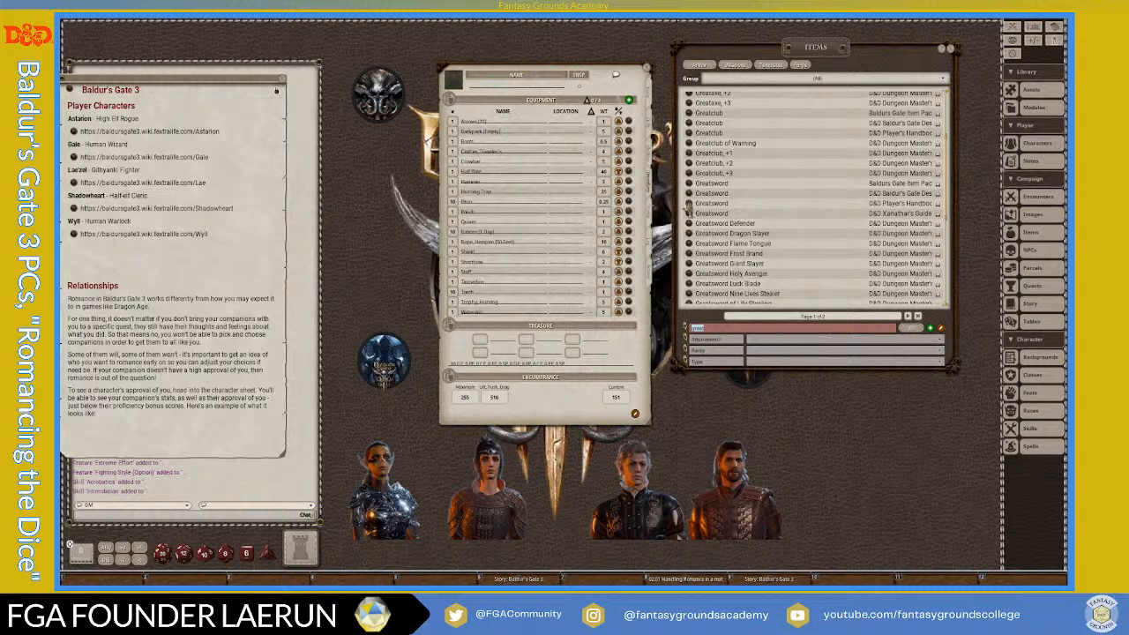
pyautogui.click(691, 204)
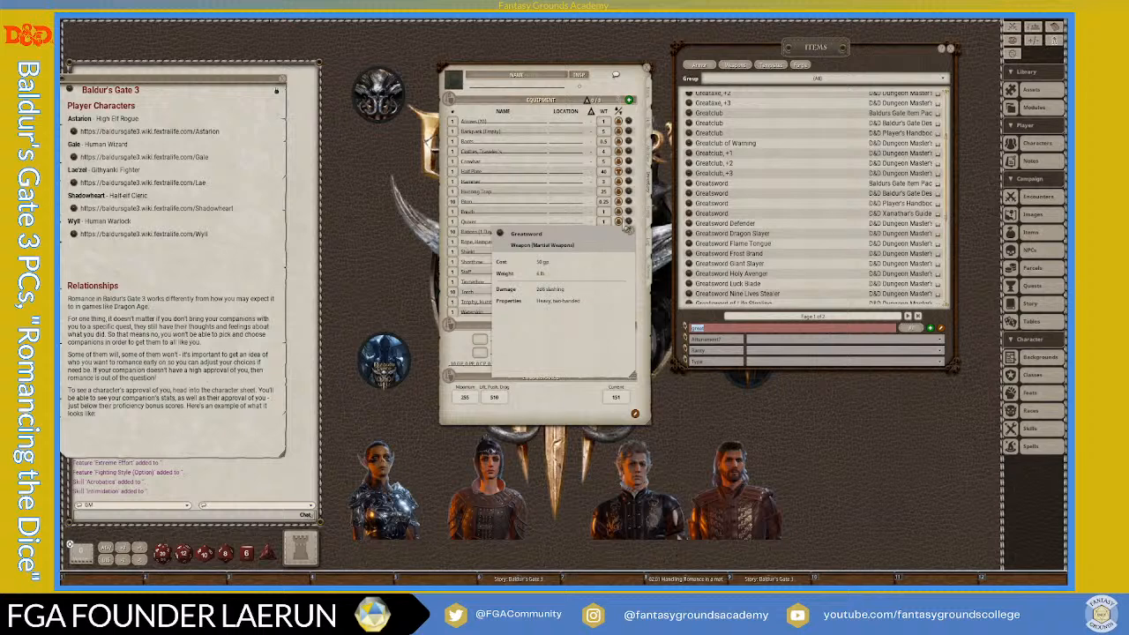
pyautogui.click(631, 233)
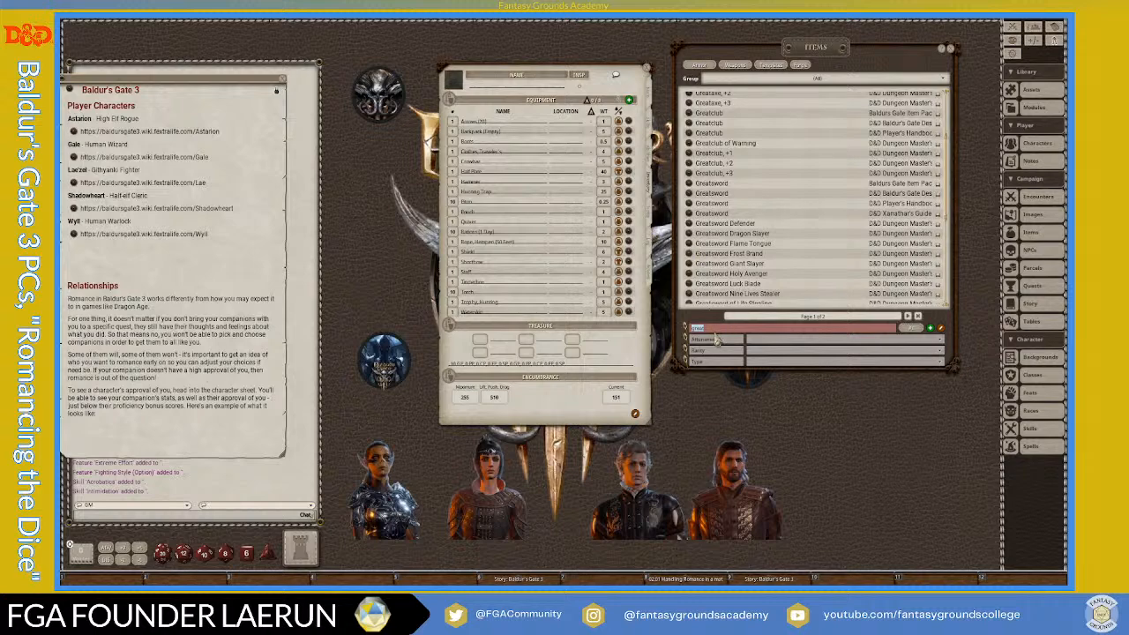
# - Search the item library for longs and add the standard Longsword to the character's equipment
pyautogui.press('BackSpace')
pyautogui.write('longs')
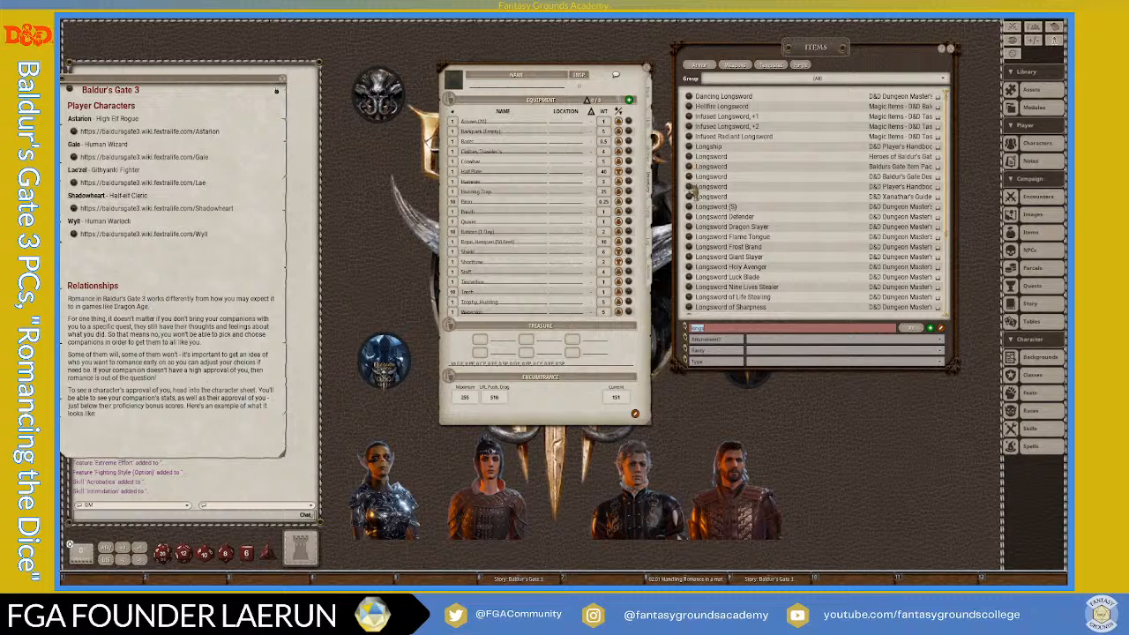
pyautogui.moveTo(694, 194); pyautogui.dragTo(476, 205)
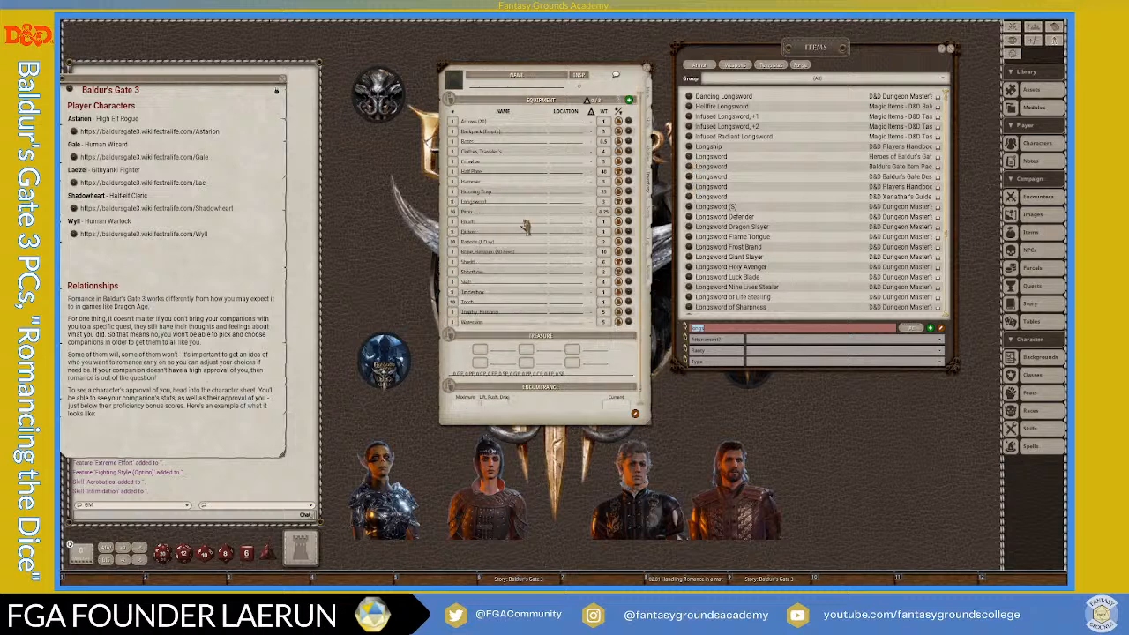
# - Delete the Shield from the character's equipment and confirm the deletion
pyautogui.scroll(-1, 547, 249)
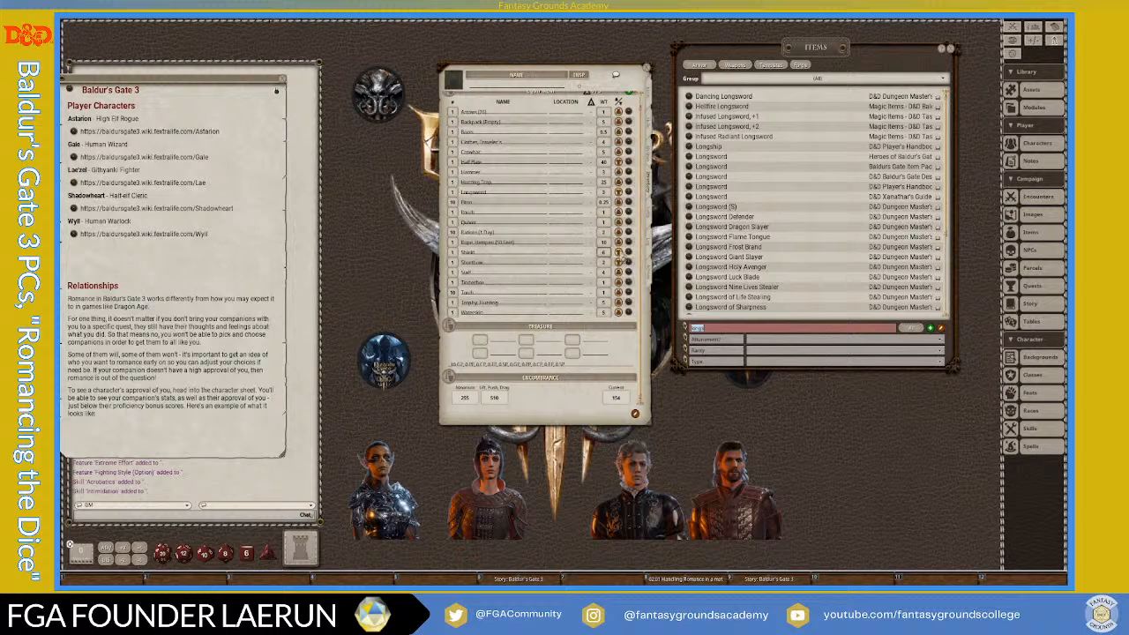
pyautogui.rightClick(630, 253)
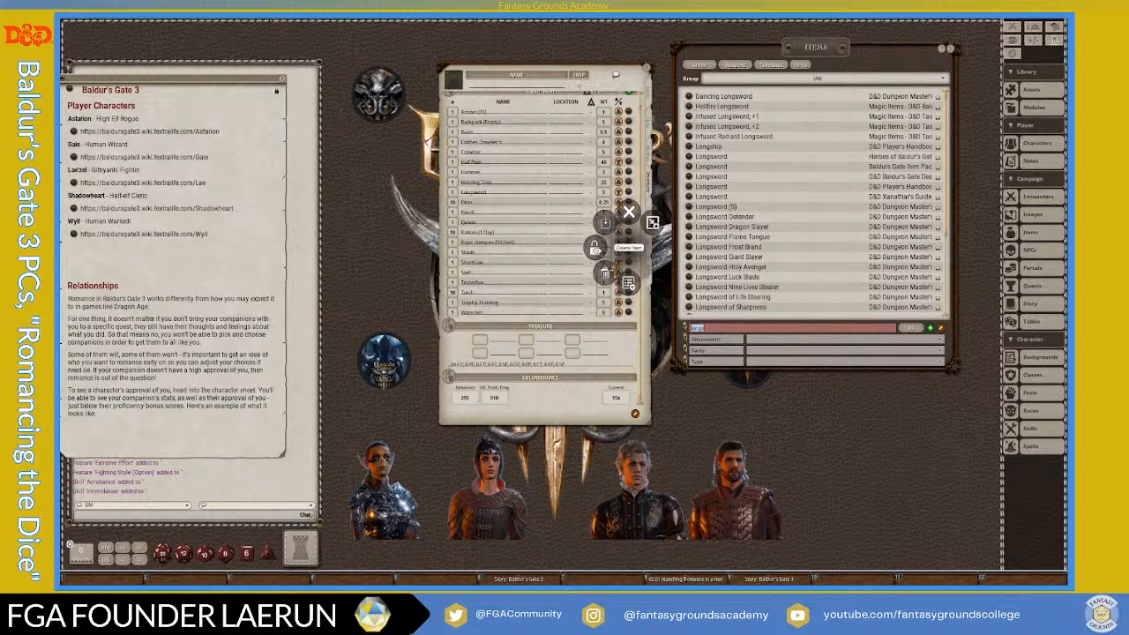
pyautogui.click(569, 275)
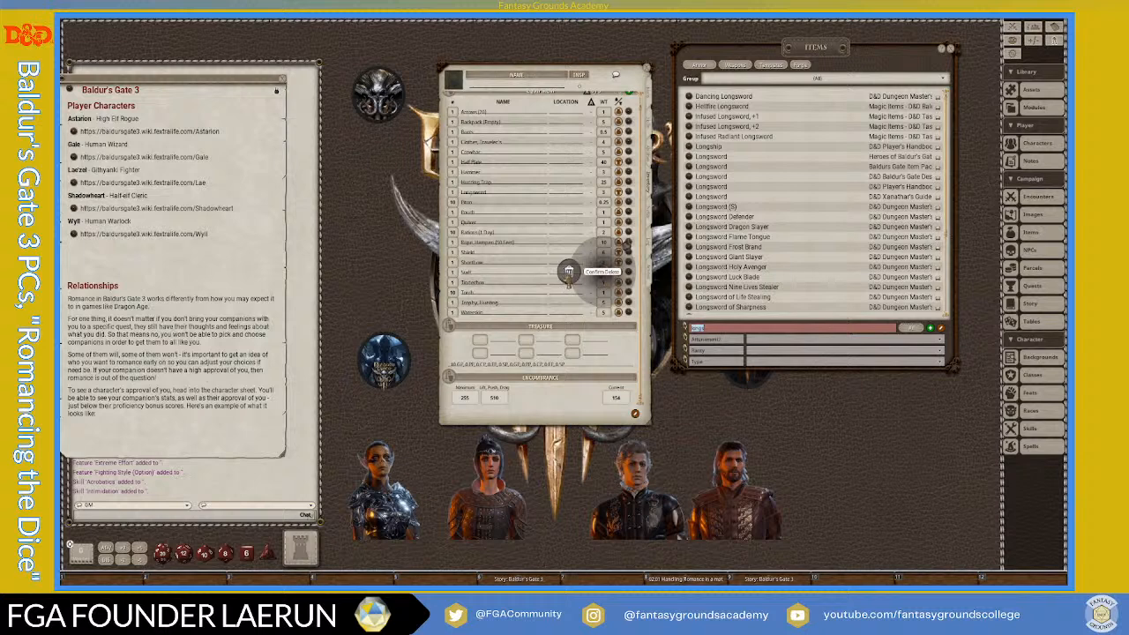
pyautogui.click(569, 273)
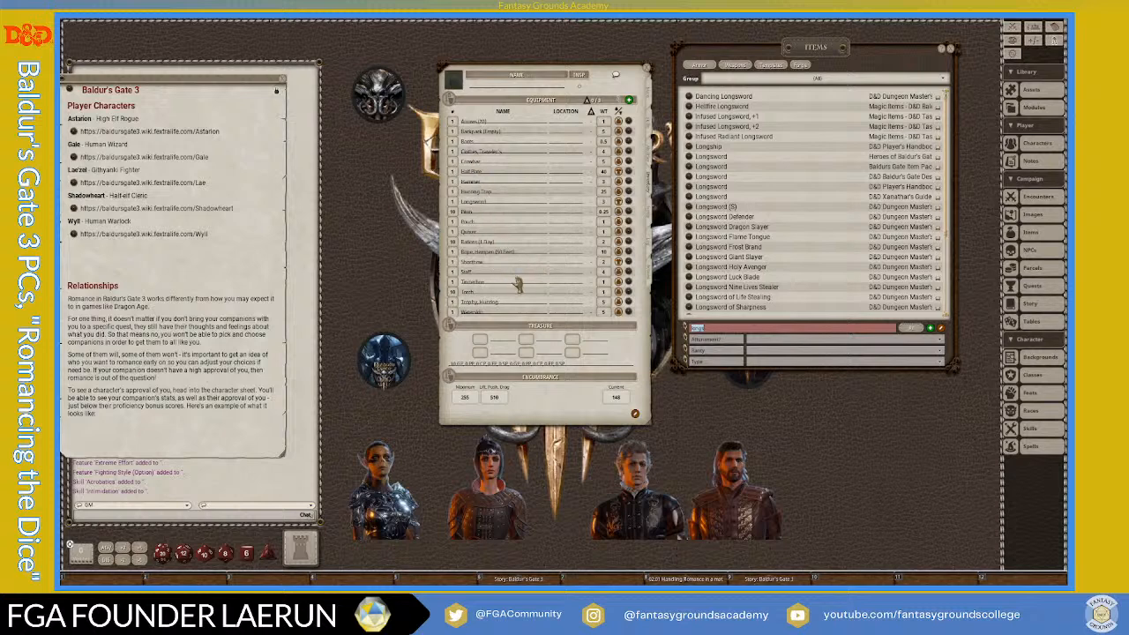
# - Set the location of the Arrows (20) to Quiver in the equipment list
pyautogui.click(566, 122)
pyautogui.write('Quiver')
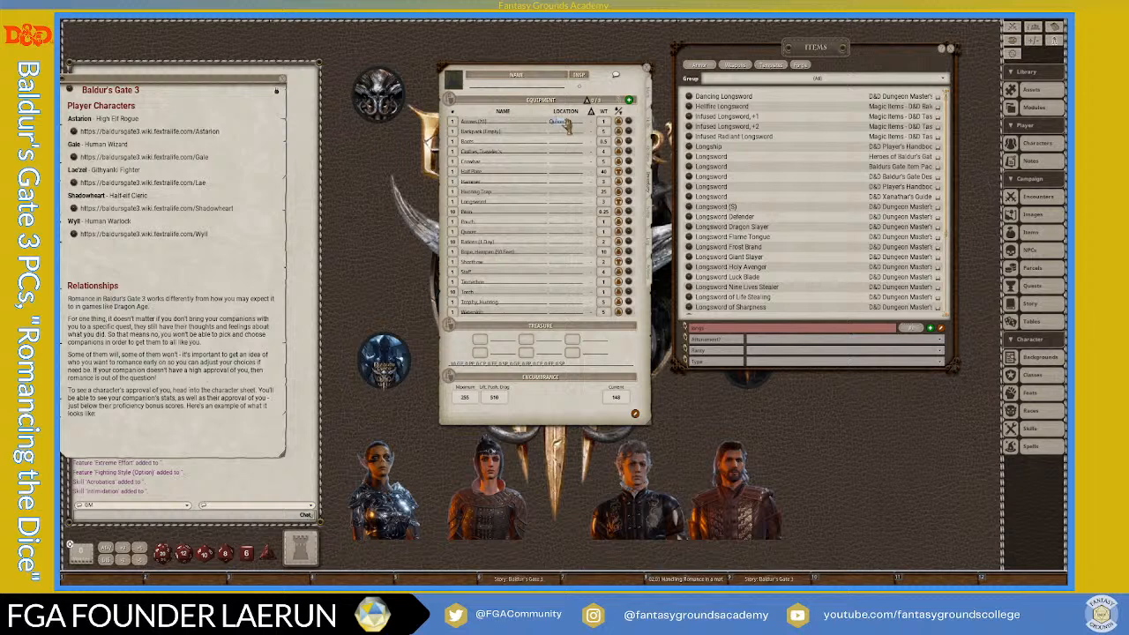
pyautogui.press('Return')
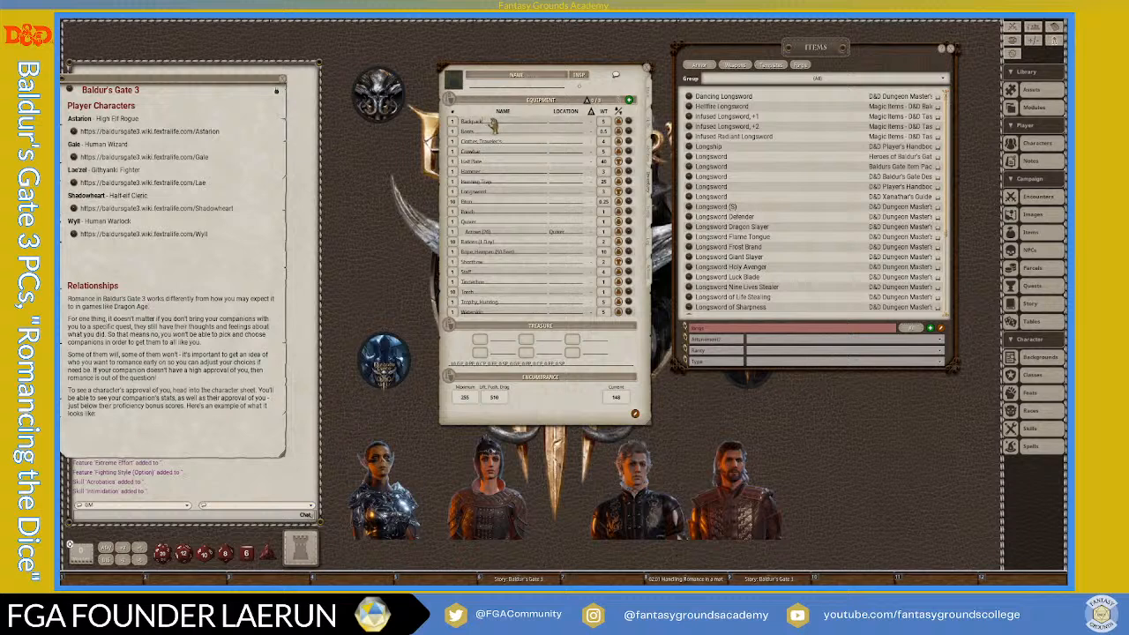
# - Set the location of the Crowbar, Hammer and Hunting Trap to Backpack
pyautogui.click(569, 152)
pyautogui.write('Backpack')
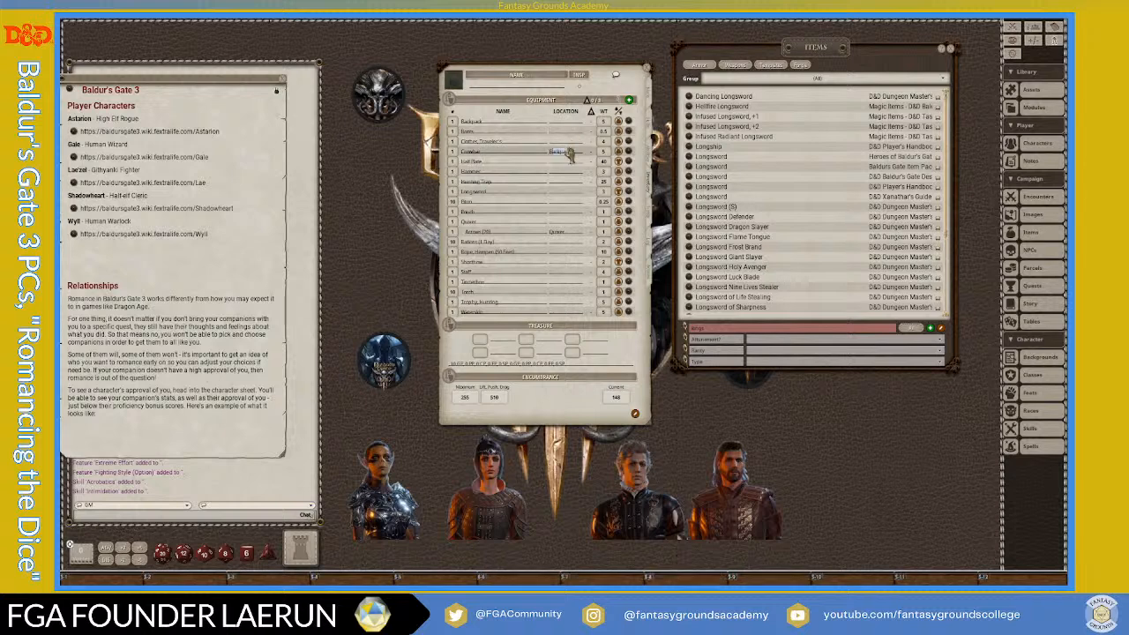
pyautogui.click(565, 174)
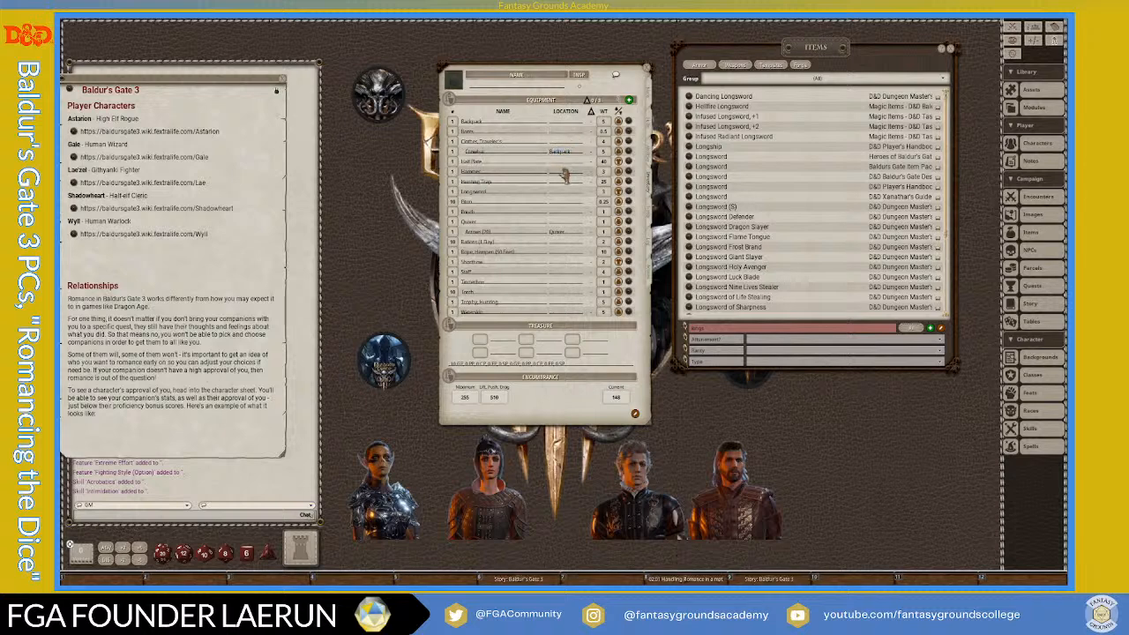
pyautogui.write('Backpack')
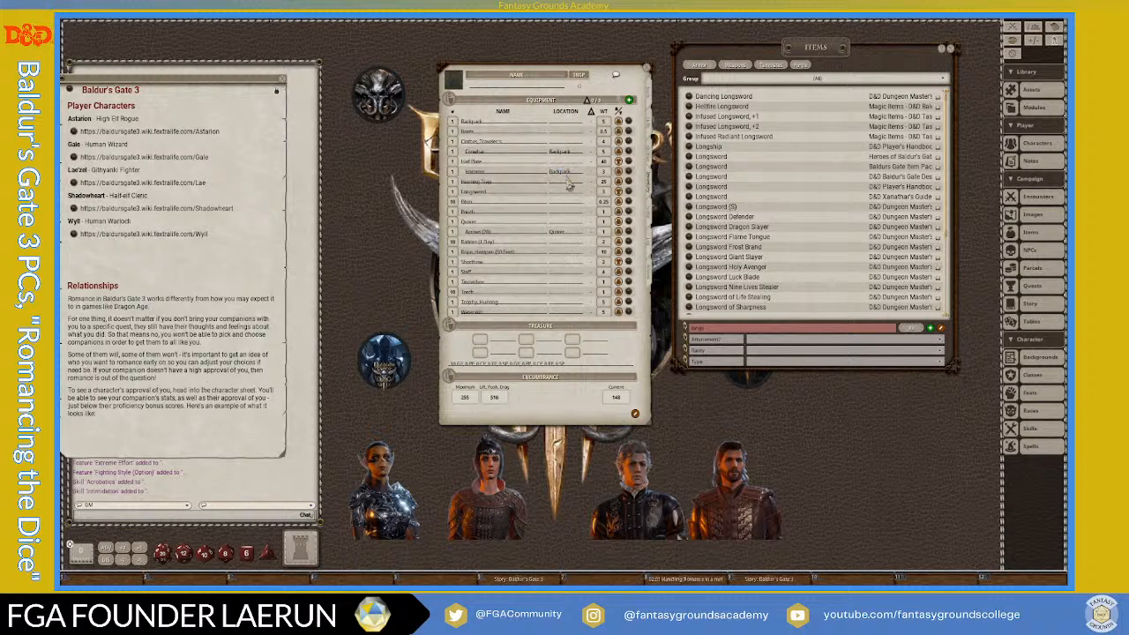
pyautogui.click(569, 184)
pyautogui.write('Backpack')
# - Place the Pitons in the Pouch, and the Rations and hempen Rope in the Backpack
pyautogui.click(569, 203)
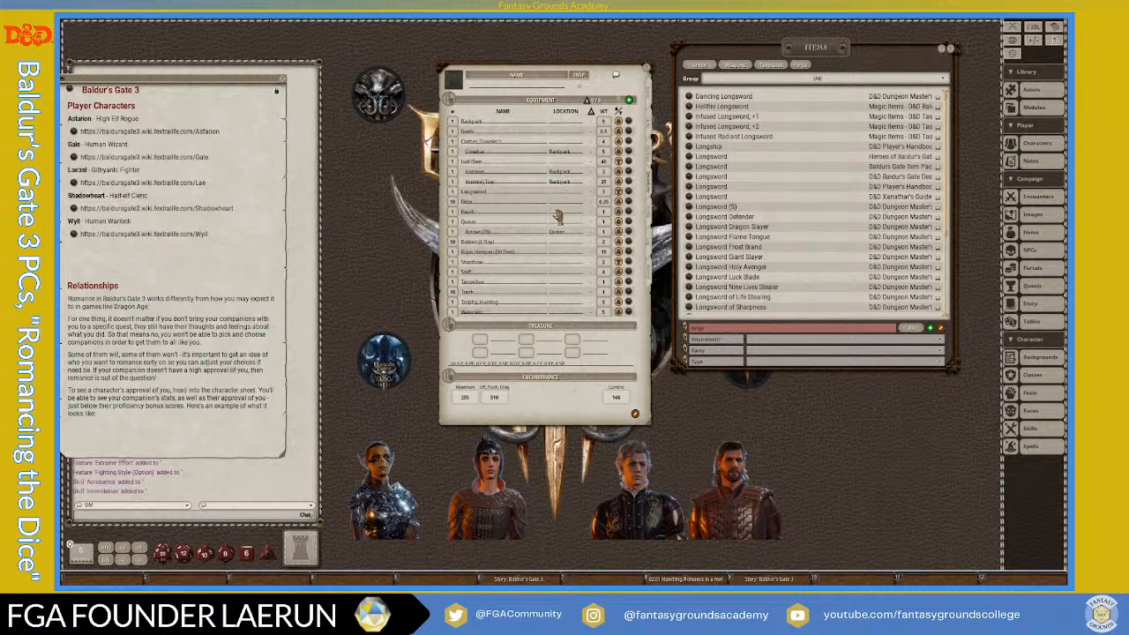
pyautogui.write('B')
pyautogui.click(571, 217)
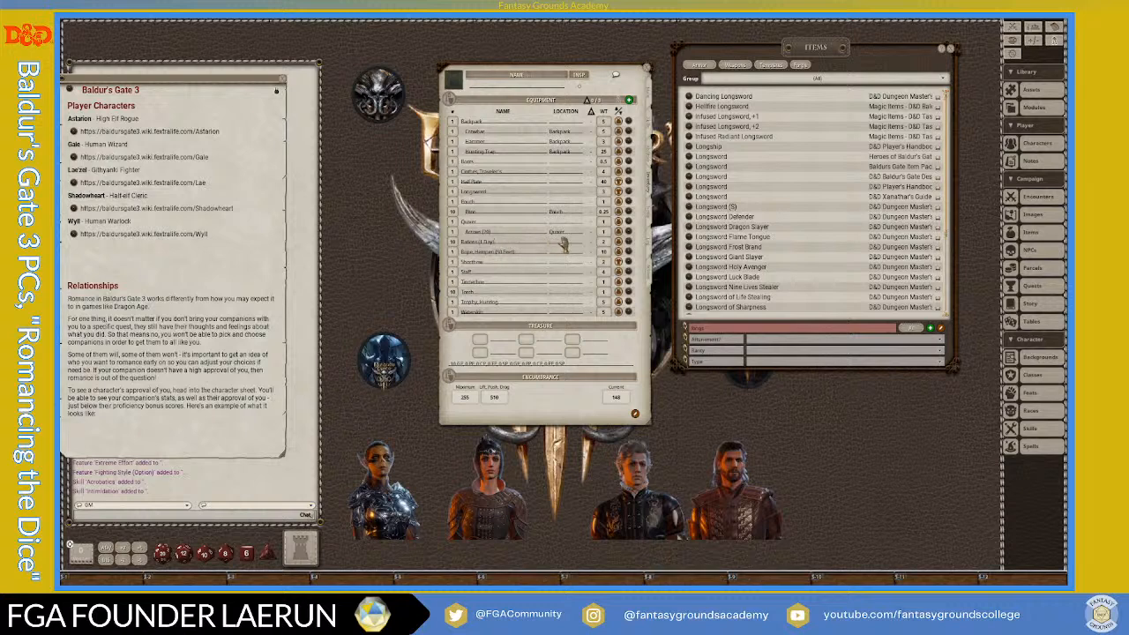
pyautogui.write('Backpack')
pyautogui.click(565, 254)
pyautogui.write('B')
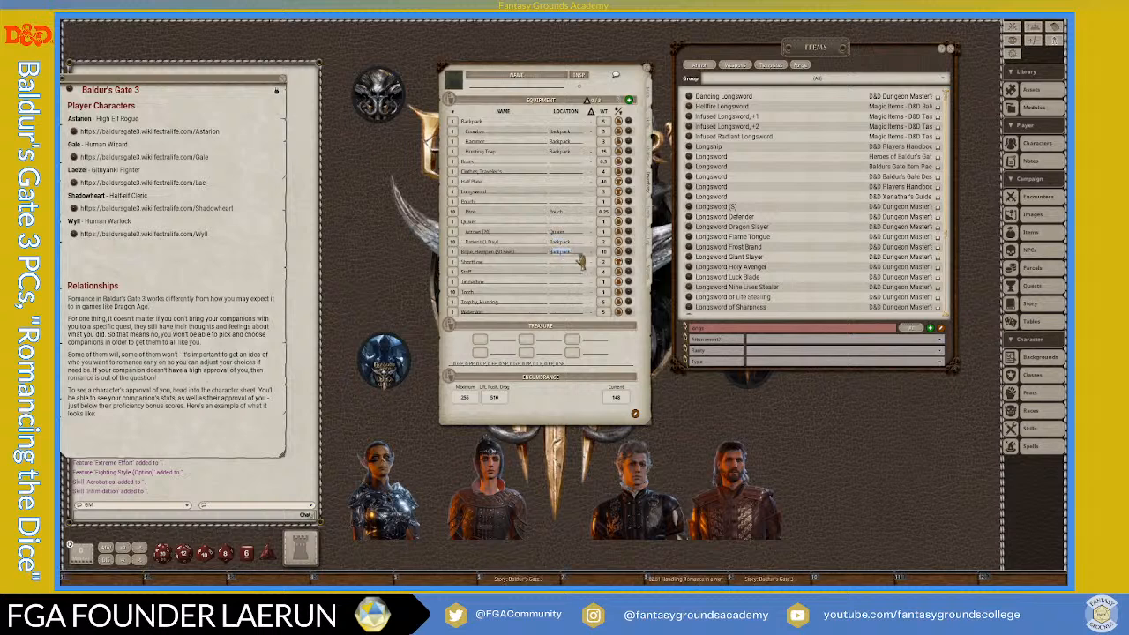
# - Delete the Staff from the character's equipment and confirm the deletion
pyautogui.click(566, 275)
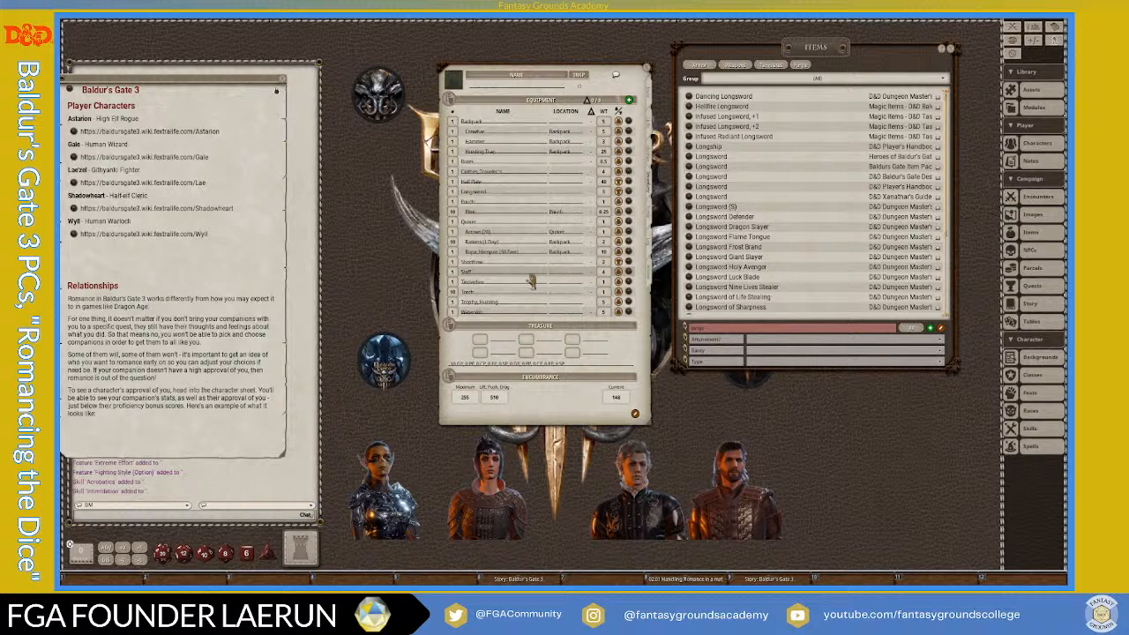
pyautogui.rightClick(630, 275)
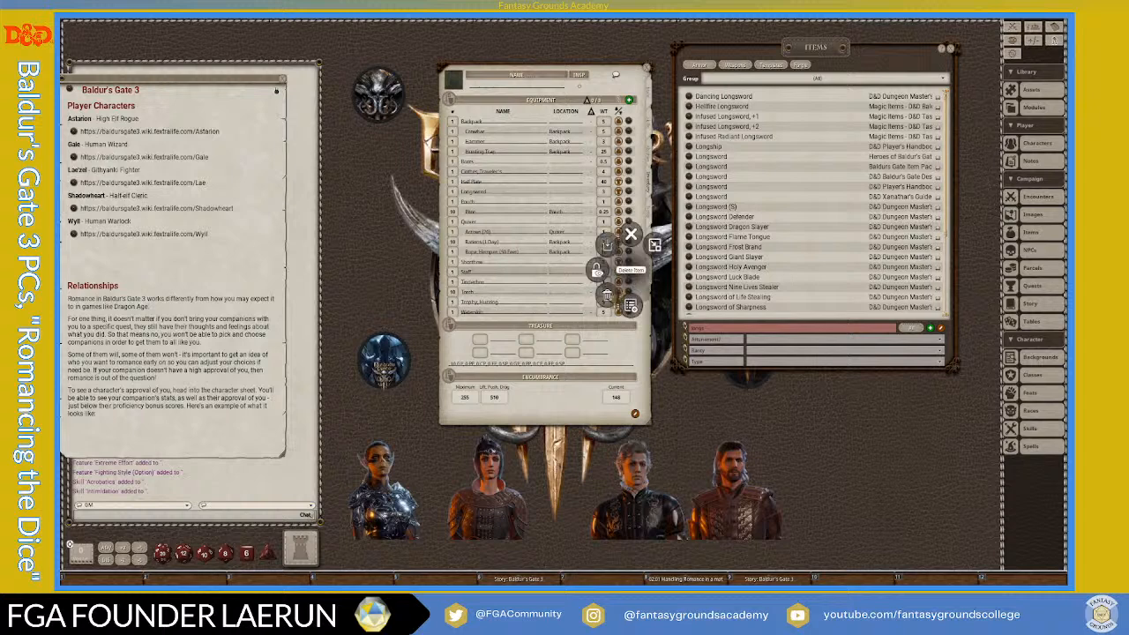
pyautogui.click(606, 300)
pyautogui.click(571, 299)
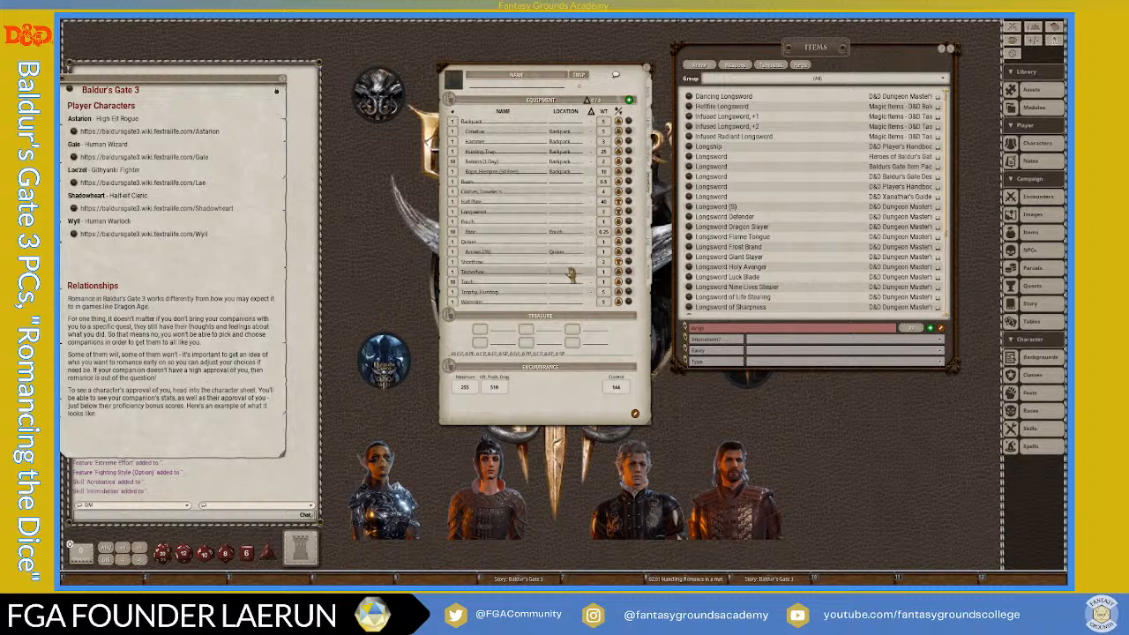
# - Set the location of the Tinderbox, Torch, hunting Trophy and Waterskin to Backpack
pyautogui.write('B')
pyautogui.press('Return')
pyautogui.write('Backpack')
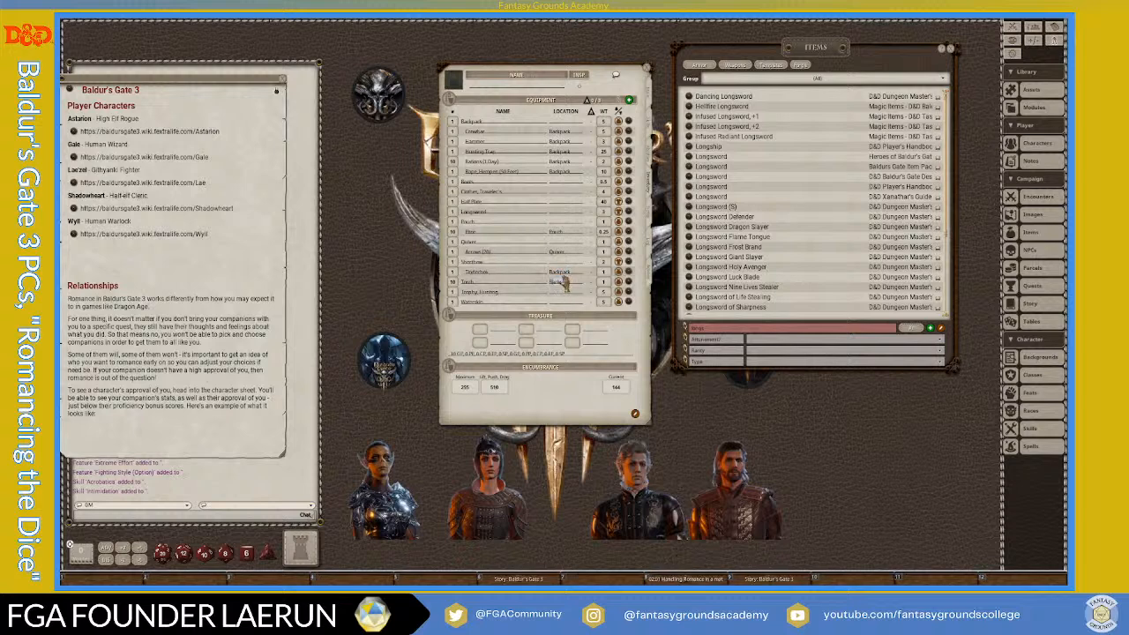
pyautogui.click(574, 293)
pyautogui.write('Backpack')
pyautogui.press('Return')
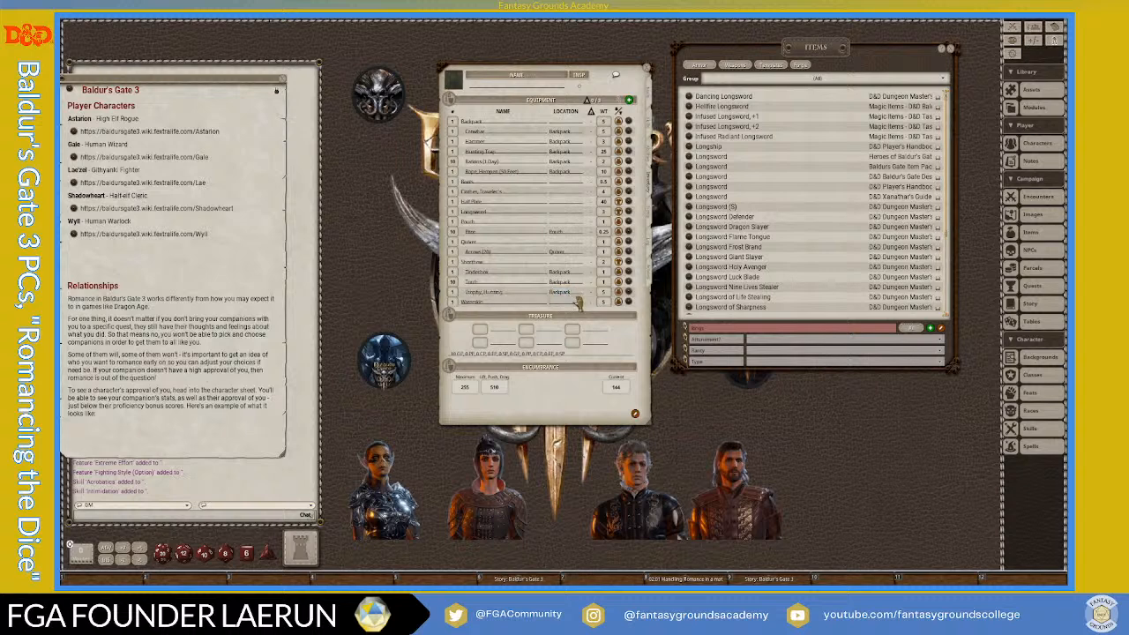
pyautogui.press('Return')
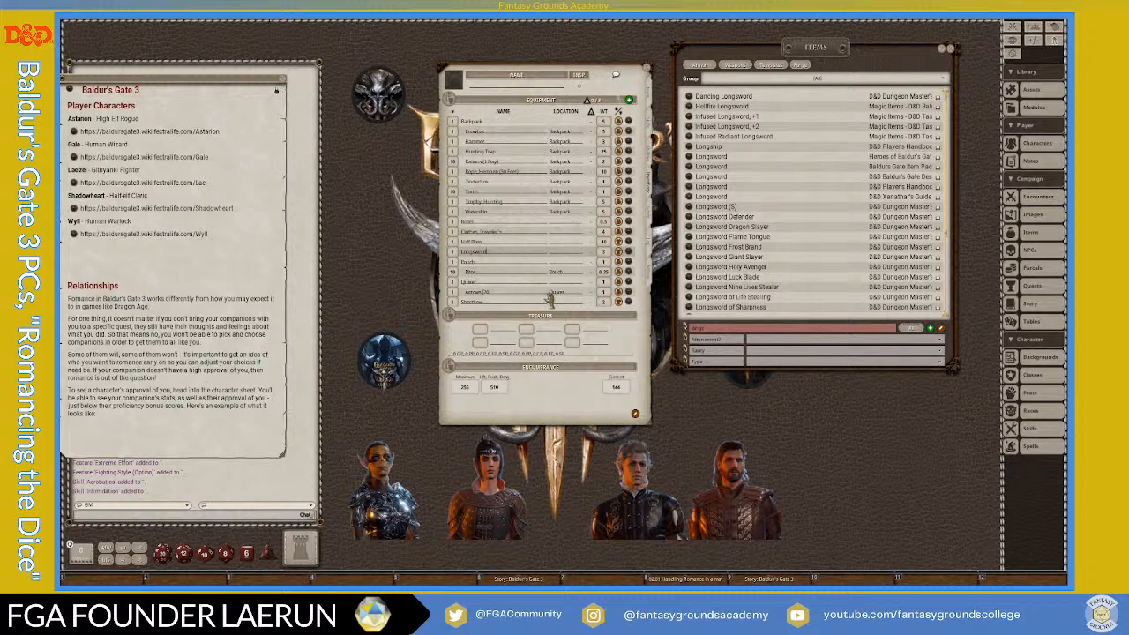
# - Enter 10 gp in the character's treasure and view the skills page of the character sheet
pyautogui.click(480, 328)
pyautogui.write('10 gp')
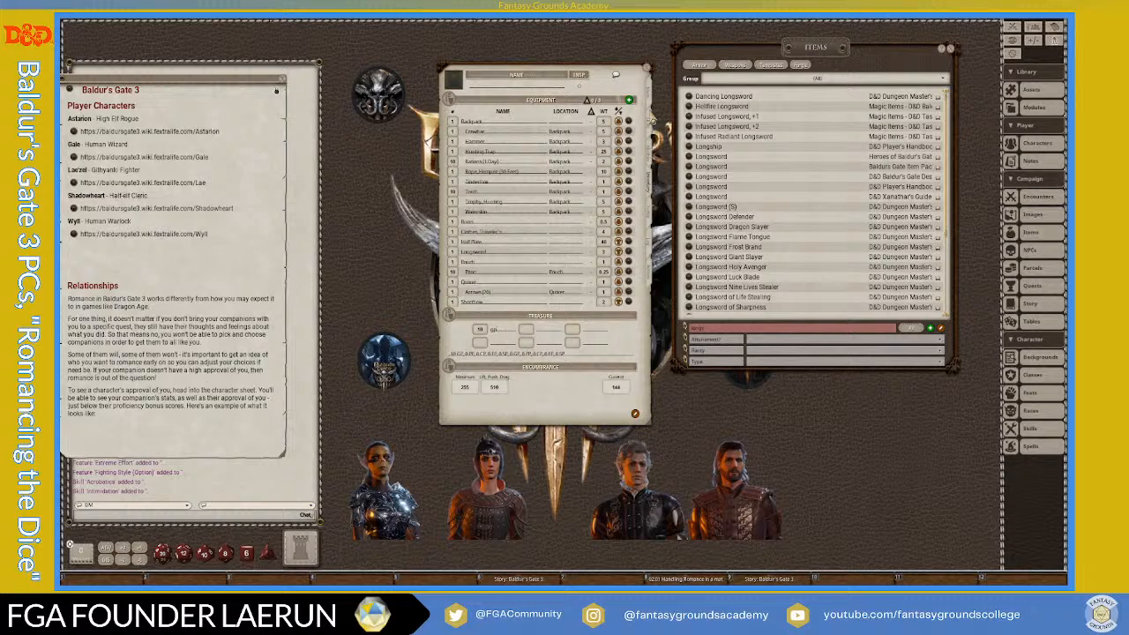
pyautogui.click(652, 117)
pyautogui.scroll(-3, 759, 194)
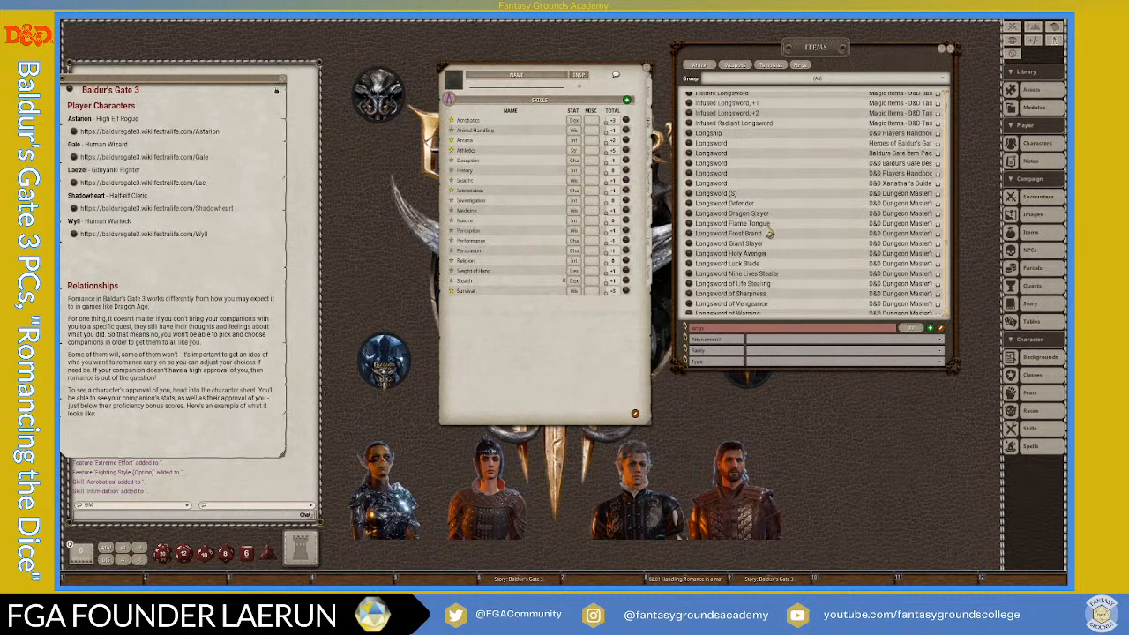
pyautogui.scroll(-3, 769, 227)
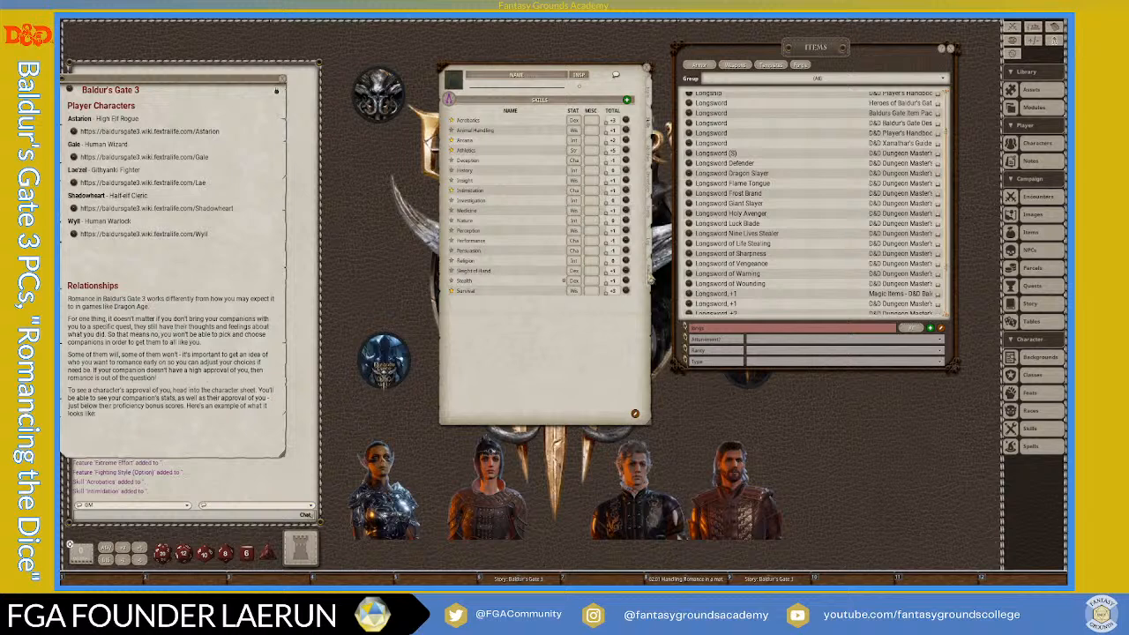
# - Open the character's actions, switch the Longsword to two-handed use, and set the Shortbow's ammo to 20
pyautogui.click(652, 278)
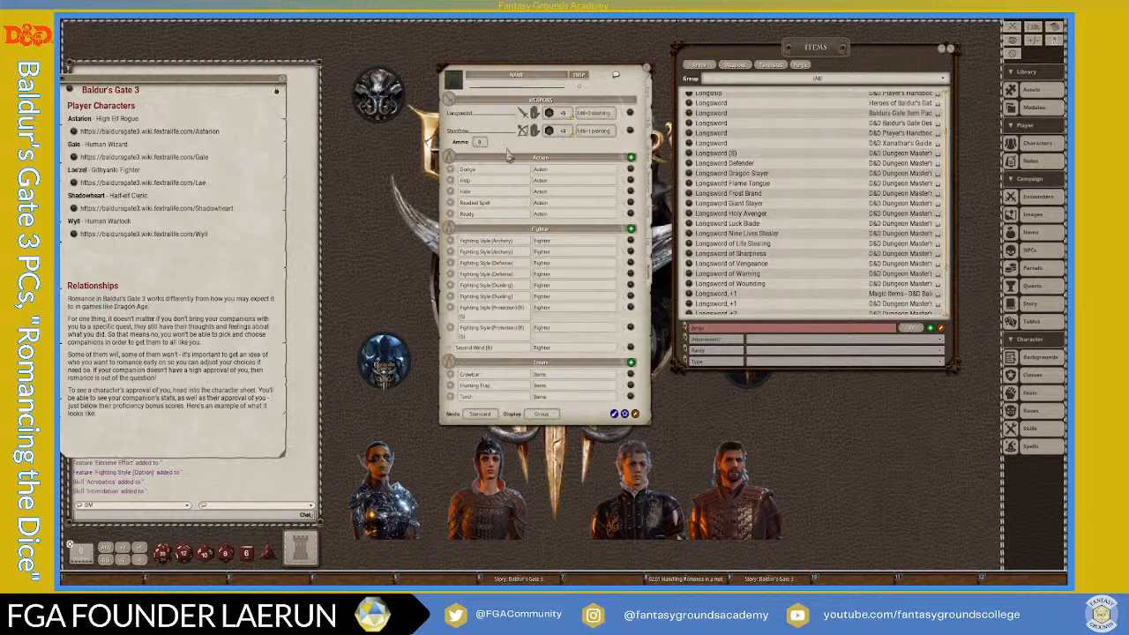
pyautogui.click(534, 114)
pyautogui.write('0')
# - Delete both Fighting Style (Archery) entries from the Fighter powers
pyautogui.rightClick(628, 240)
pyautogui.click(629, 264)
pyautogui.click(628, 265)
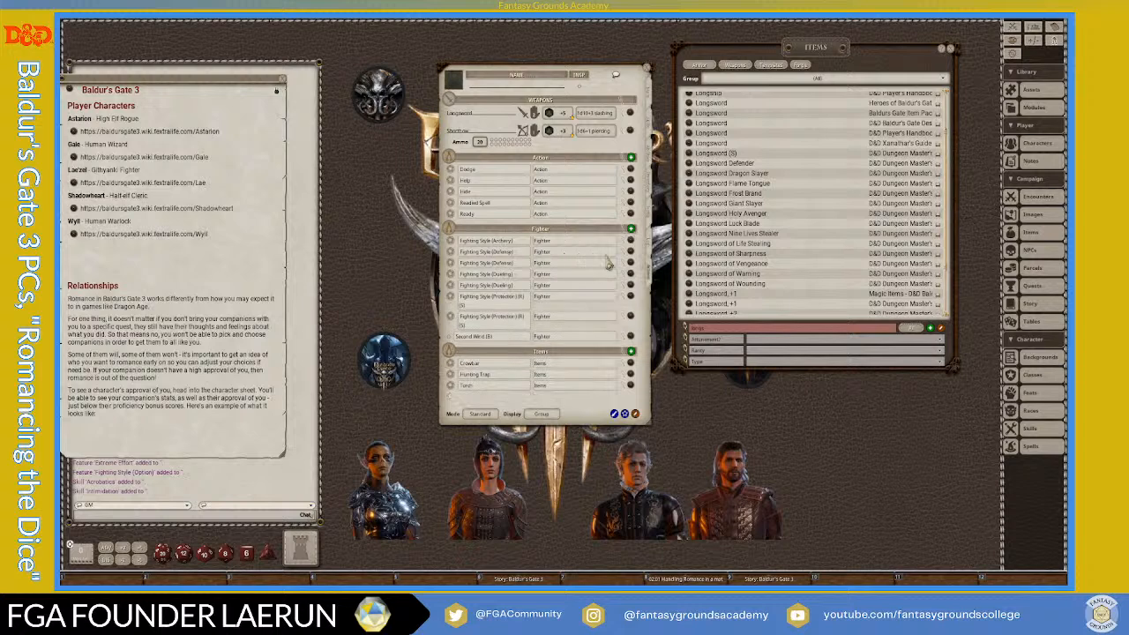
pyautogui.rightClick(630, 242)
pyautogui.click(606, 267)
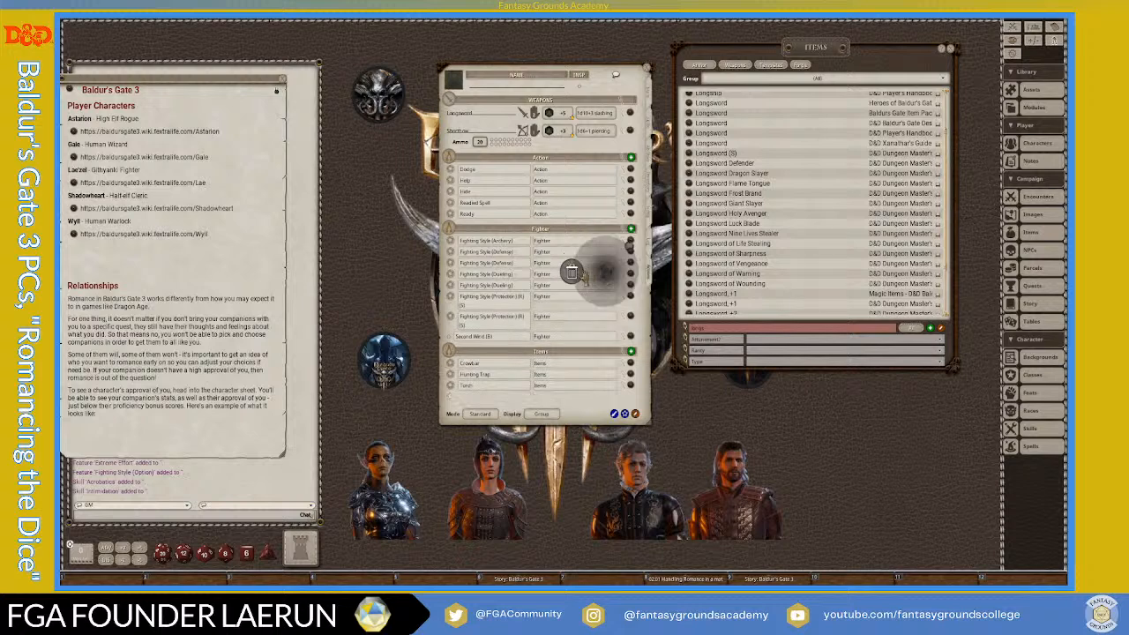
pyautogui.click(575, 271)
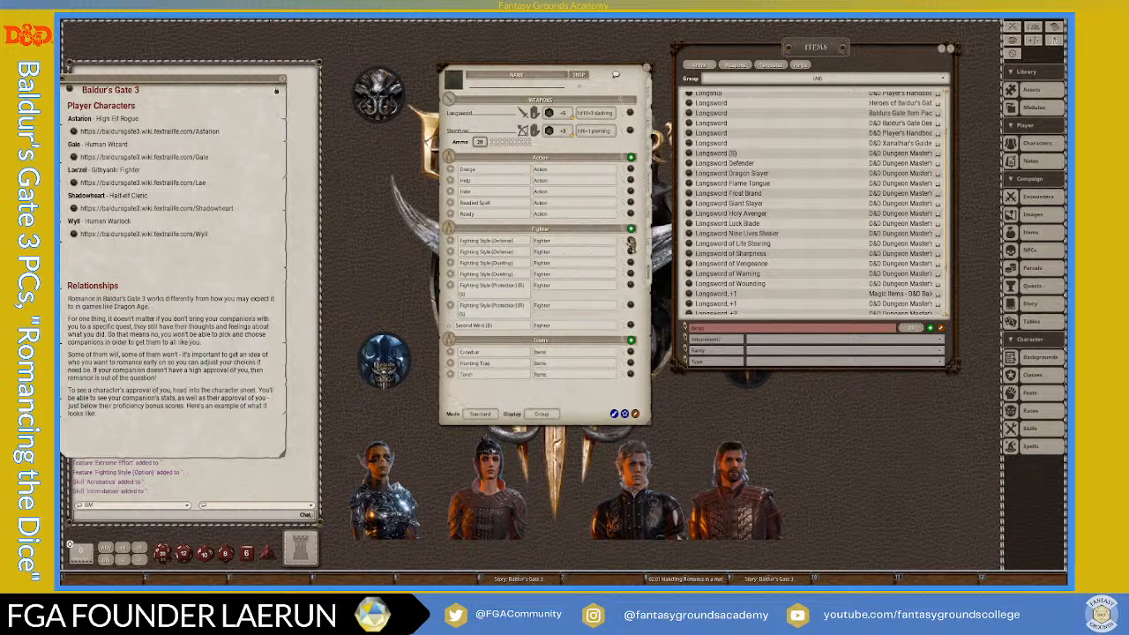
# - Delete both Fighting Style (Defense) entries from the Fighter powers
pyautogui.rightClick(629, 242)
pyautogui.click(606, 266)
pyautogui.click(572, 267)
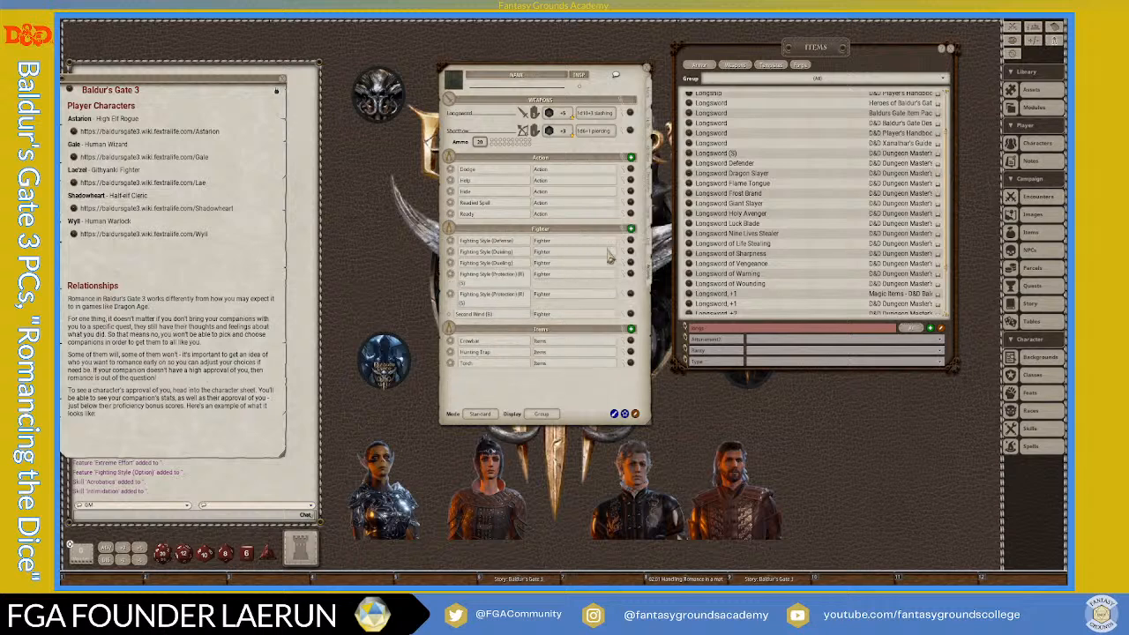
pyautogui.rightClick(629, 240)
pyautogui.click(606, 265)
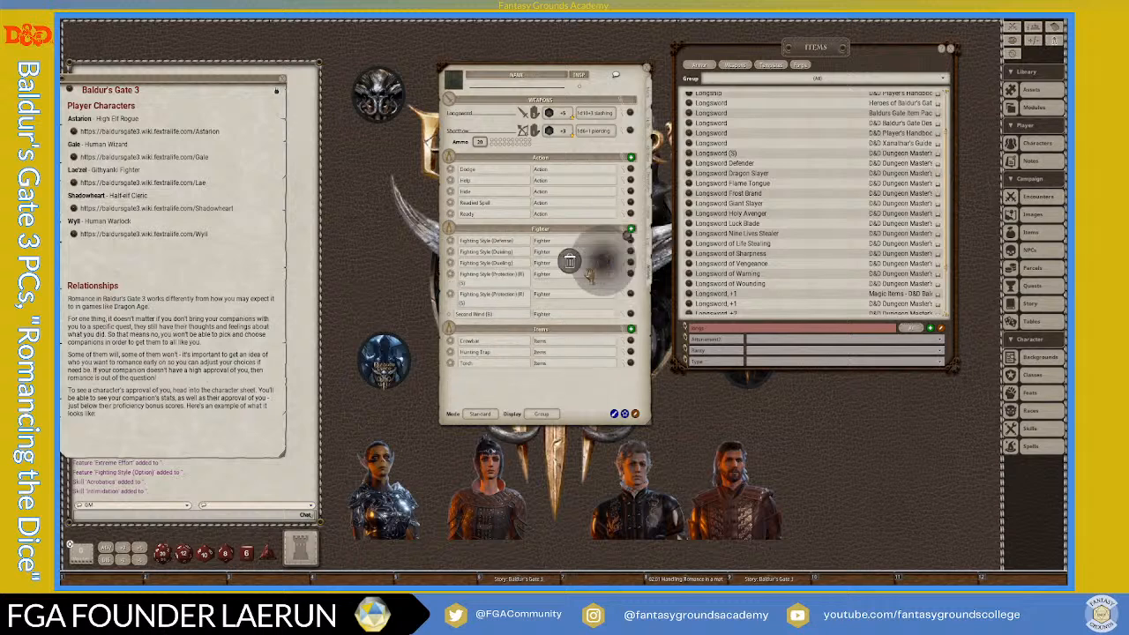
pyautogui.click(572, 265)
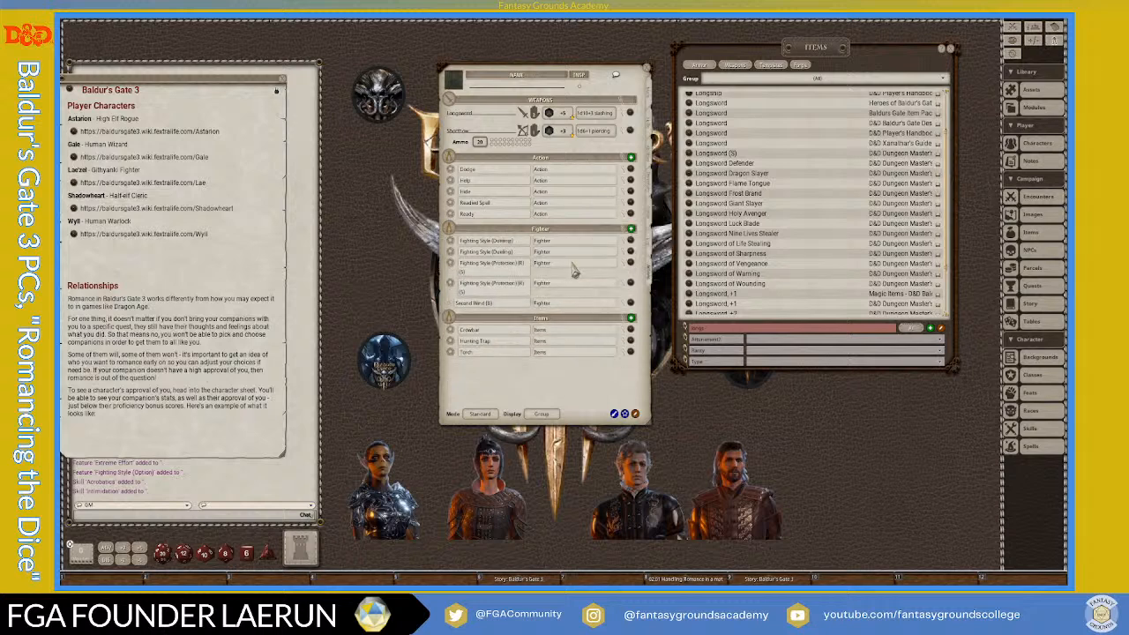
# - Delete both Fighting Style (Protection) entries from the Fighter powers
pyautogui.rightClick(632, 284)
pyautogui.click(607, 307)
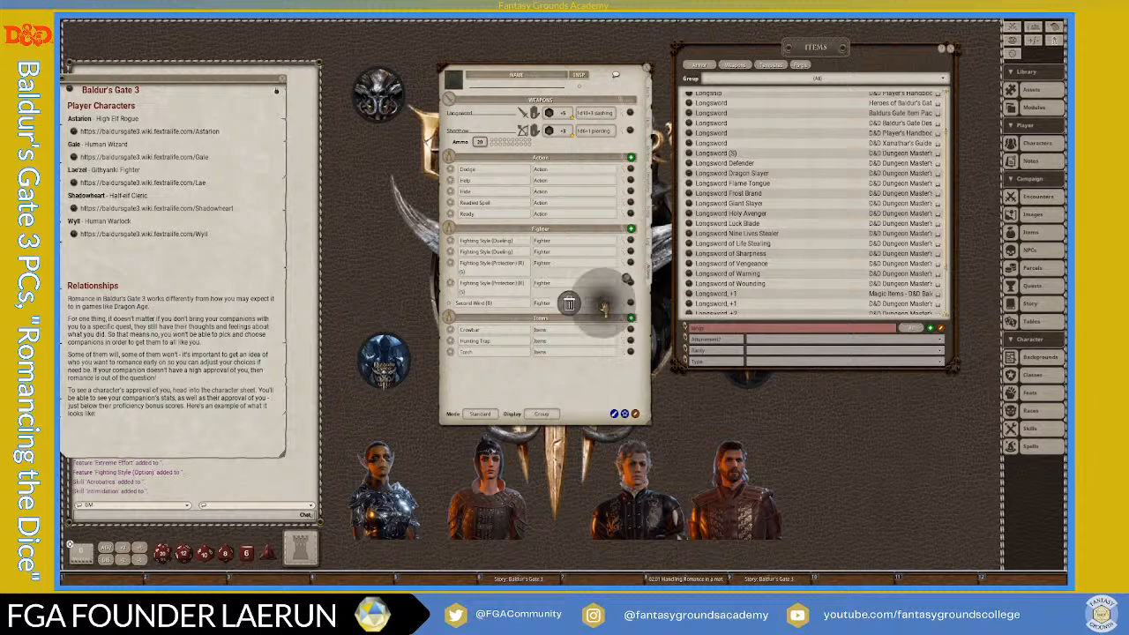
pyautogui.click(569, 304)
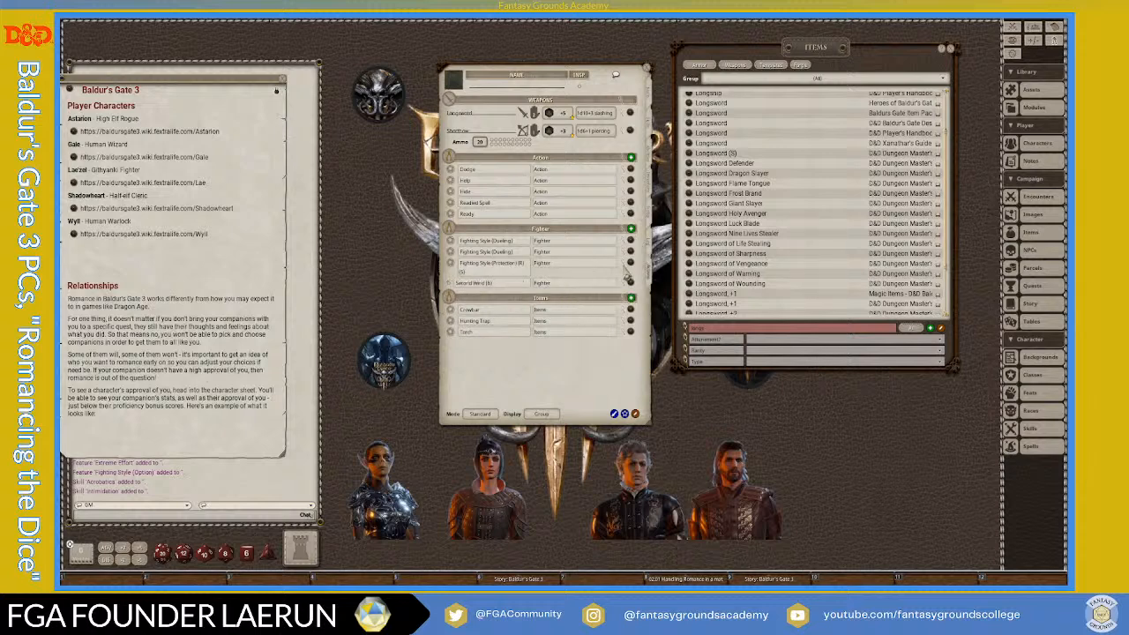
pyautogui.rightClick(632, 265)
pyautogui.click(606, 287)
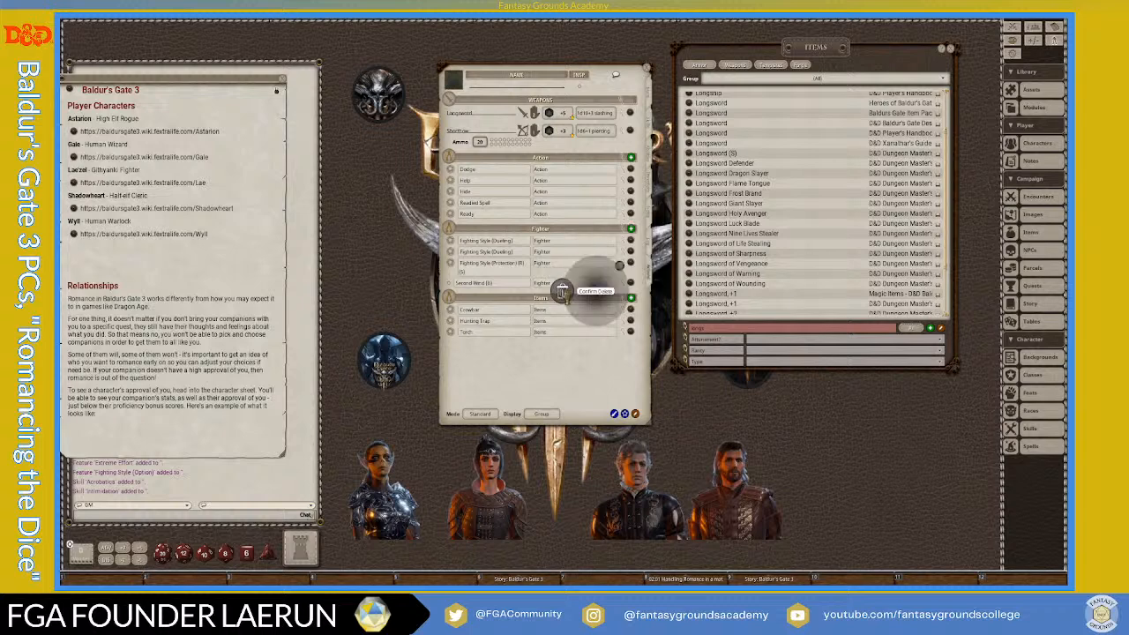
pyautogui.click(569, 284)
# - Delete both Fighting Style (Dueling) entries from the Fighter powers, keeping only Second Wind in that group
pyautogui.rightClick(632, 254)
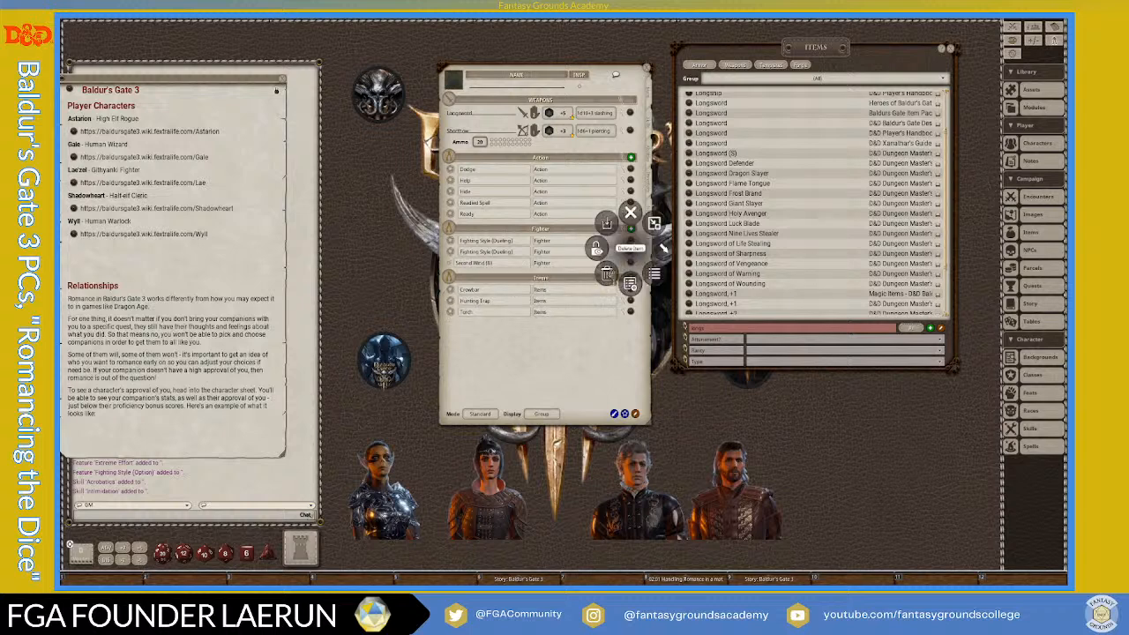
pyautogui.click(607, 276)
pyautogui.click(575, 277)
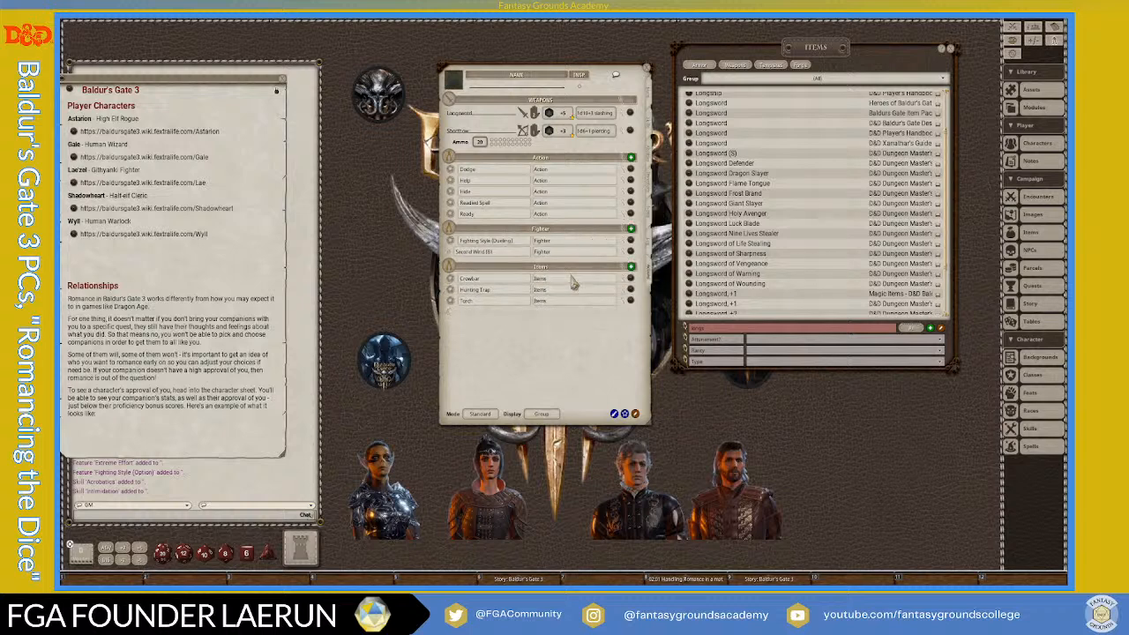
pyautogui.rightClick(632, 240)
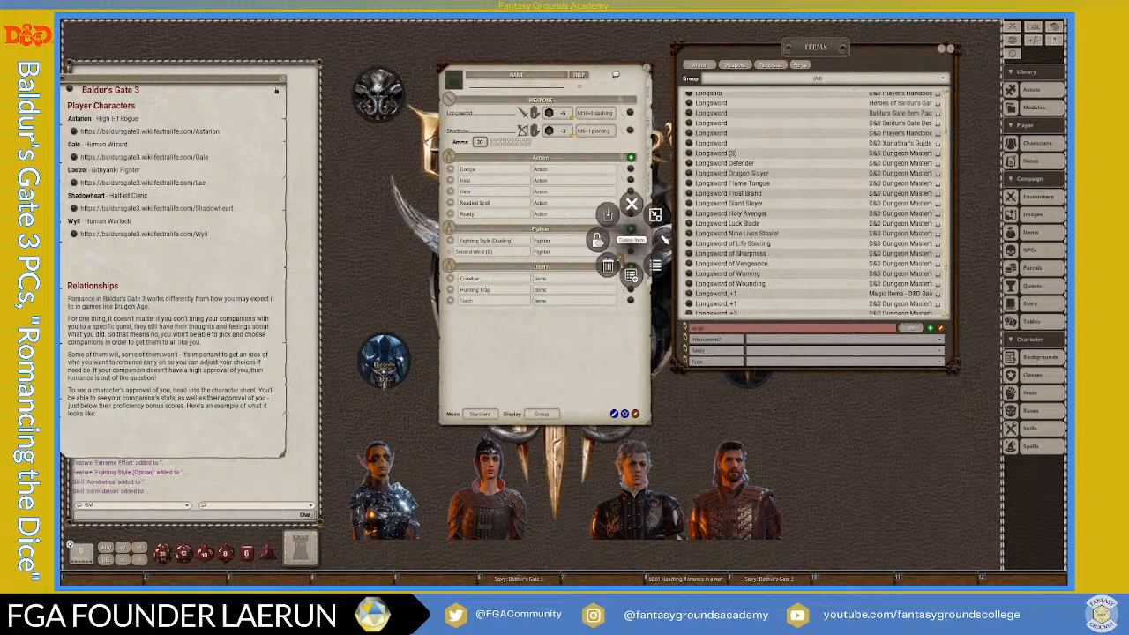
pyautogui.click(607, 264)
pyautogui.click(575, 272)
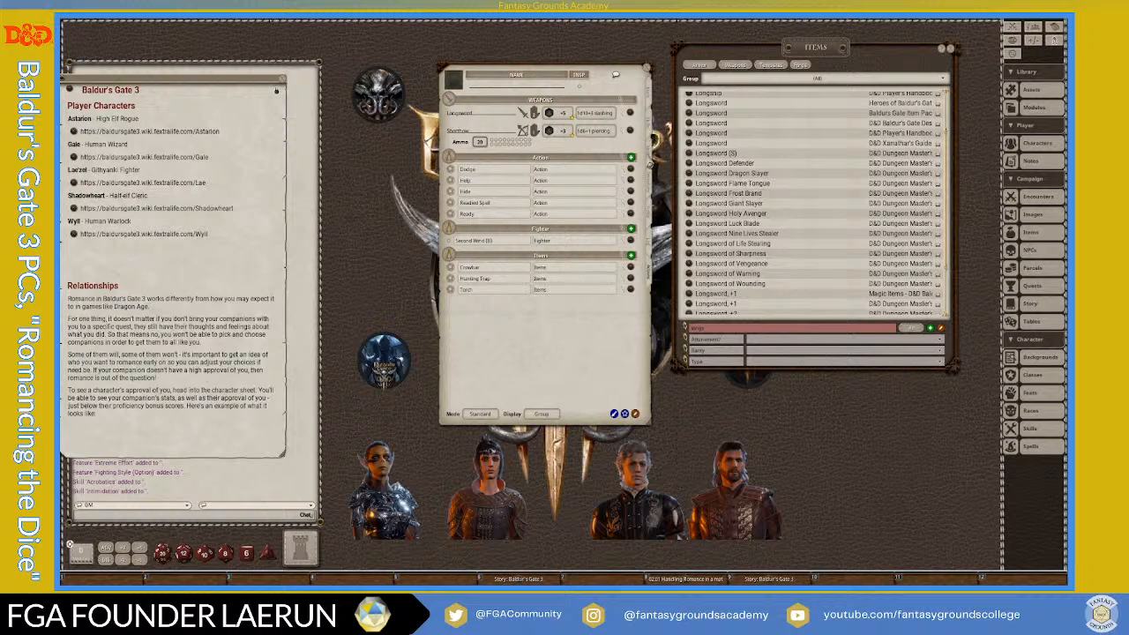
# - Open the Fighting Style (Great Weapon Style) feature in the character's abilities, read the Great Weapon Fighting rule, and close it
pyautogui.click(650, 161)
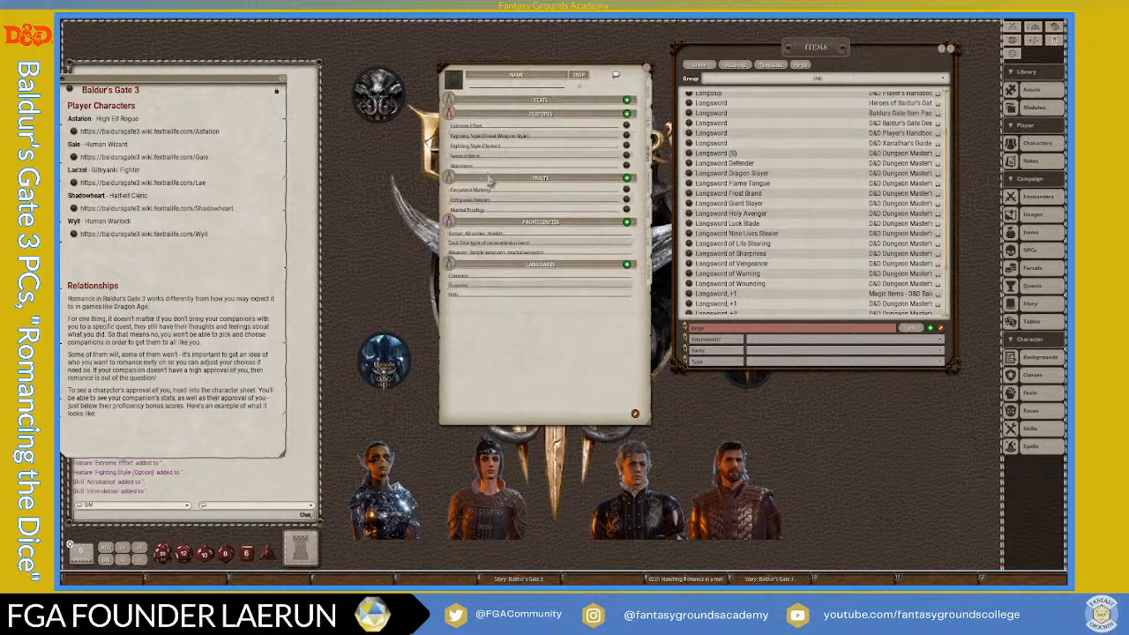
pyautogui.click(627, 137)
pyautogui.scroll(-6, 663, 349)
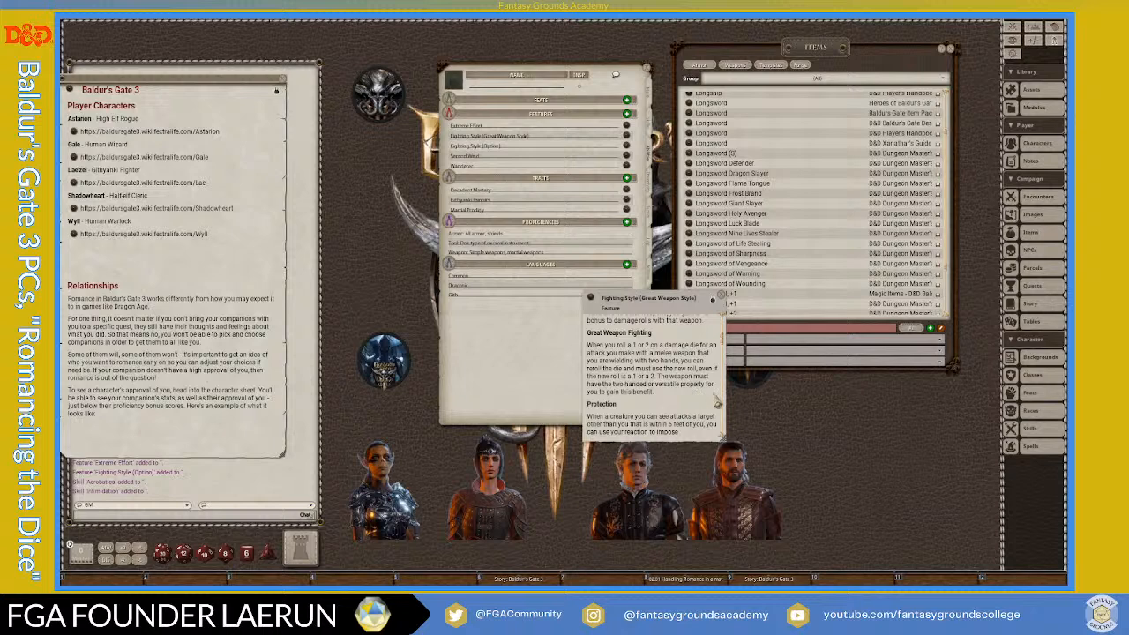
pyautogui.scroll(-3, 716, 402)
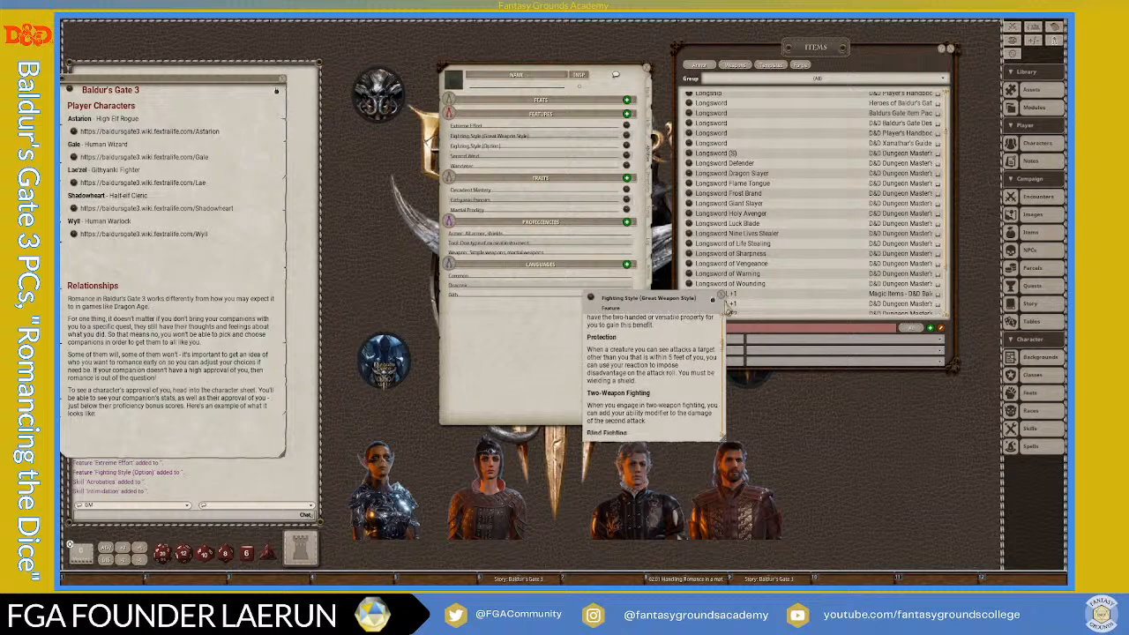
pyautogui.click(722, 300)
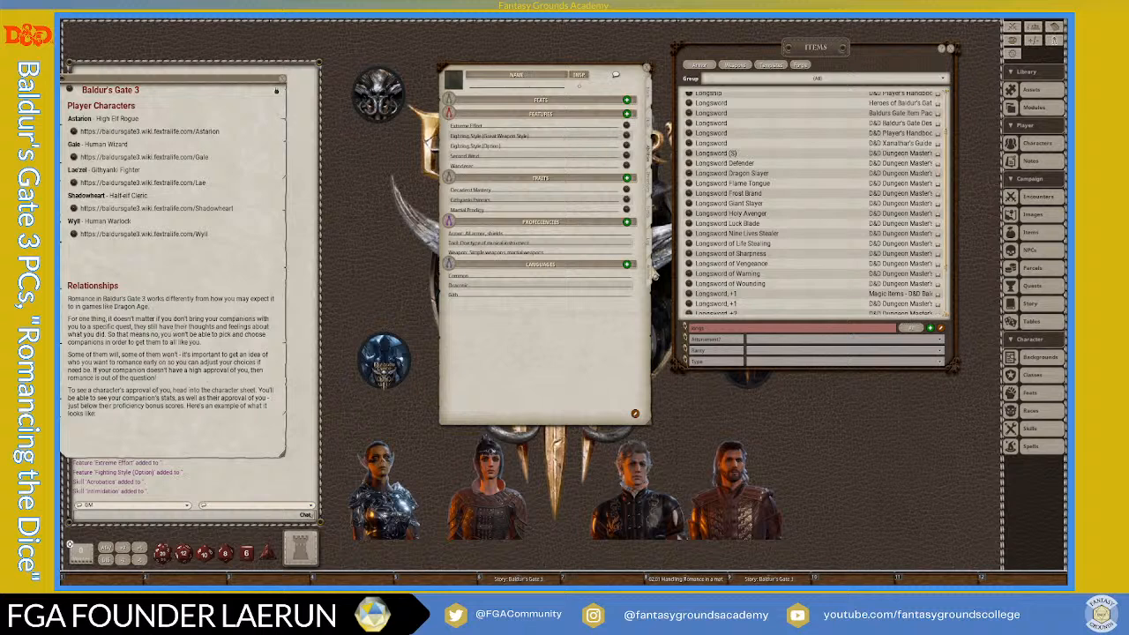
# - Return to the character's actions, open the Longsword's weapon details, and add reroll 2 to its properties after Versatile (1d10)
pyautogui.click(656, 273)
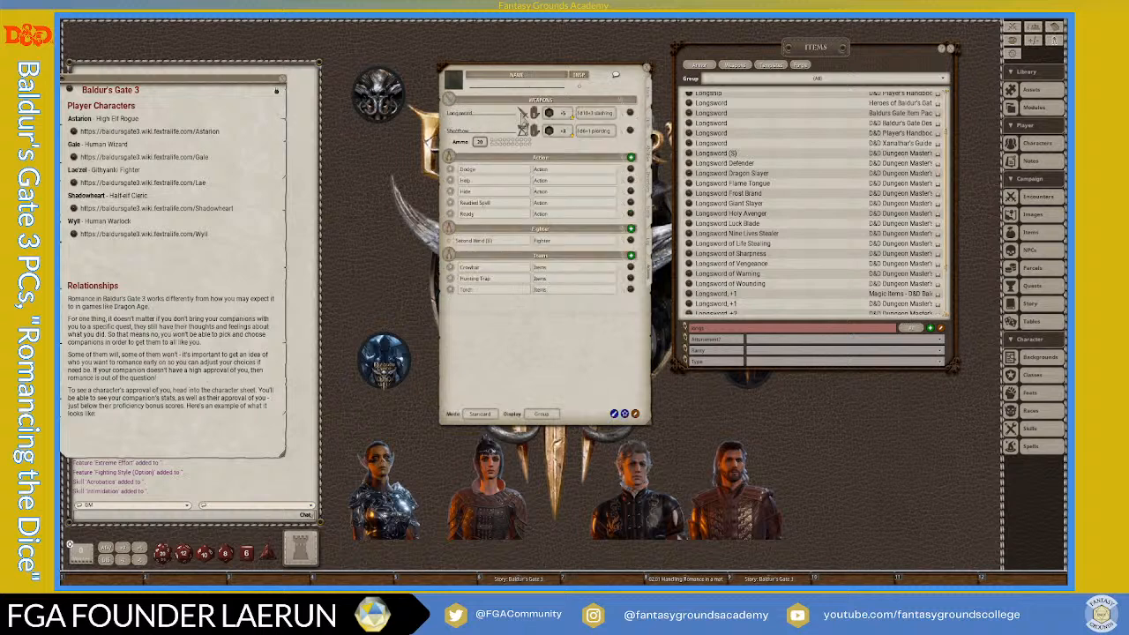
pyautogui.click(626, 122)
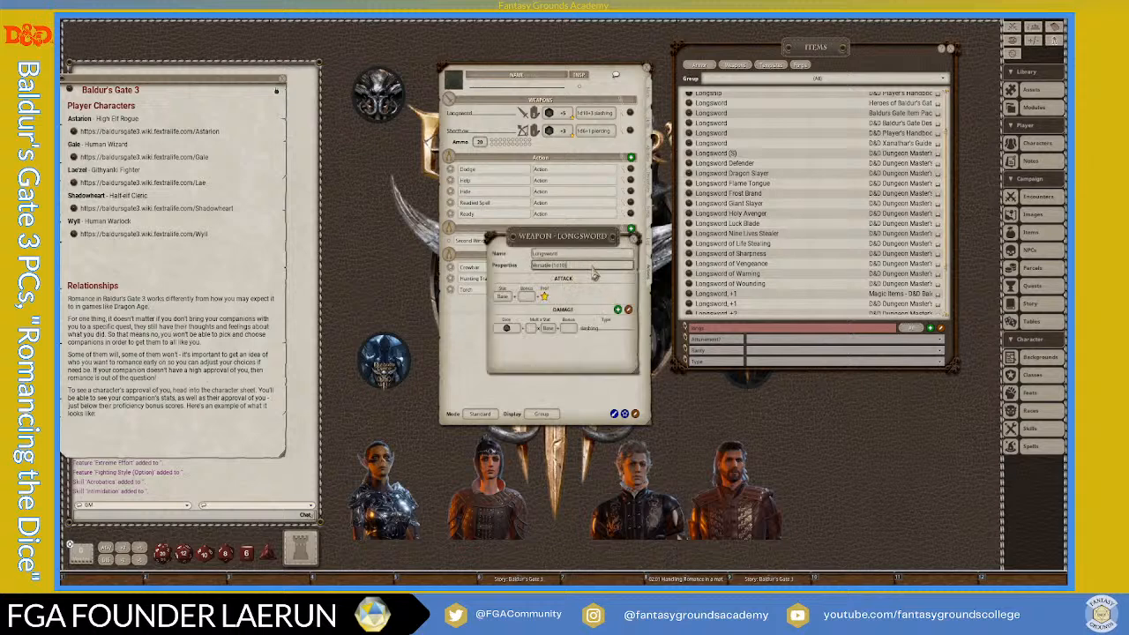
pyautogui.write(', fi')
pyautogui.moveTo(587, 242); pyautogui.dragTo(407, 204)
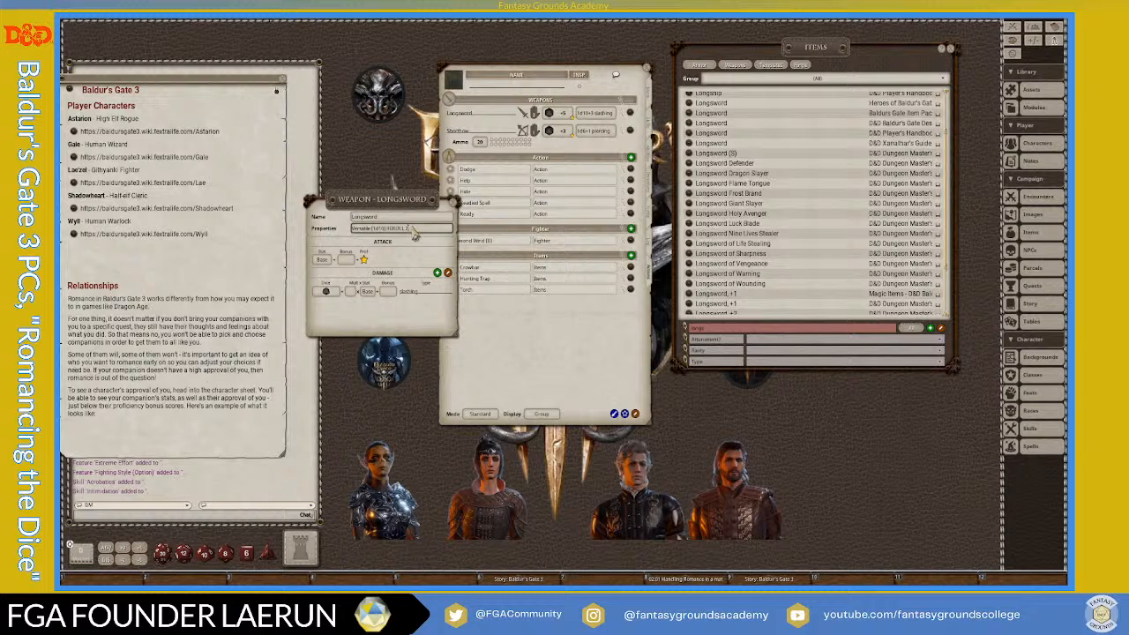
pyautogui.press('Return')
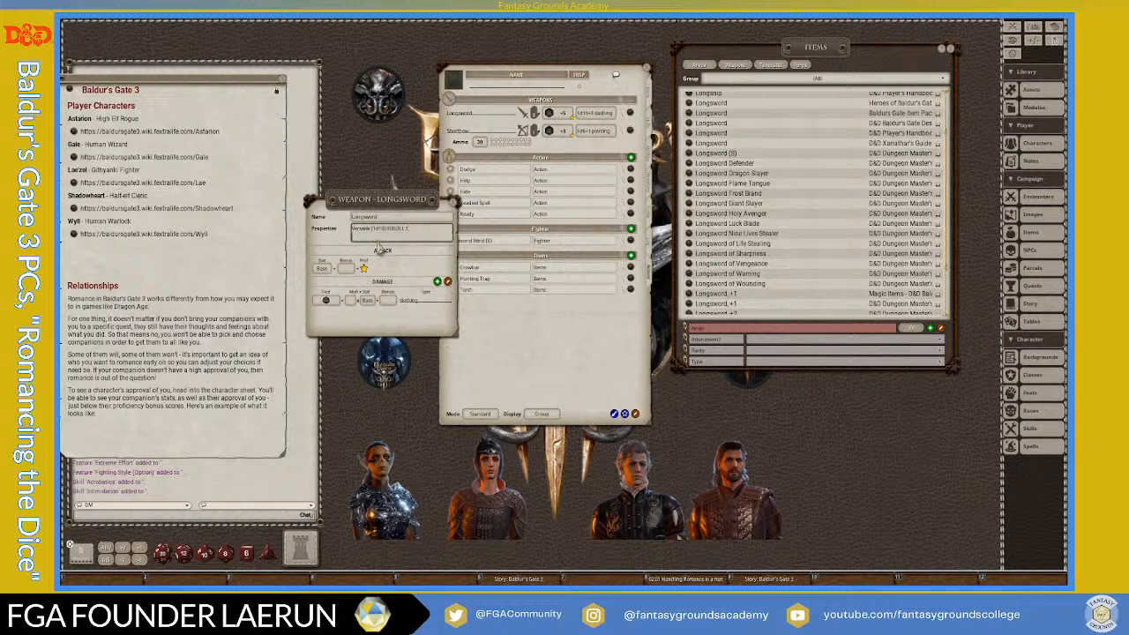
pyautogui.press('BackSpace')
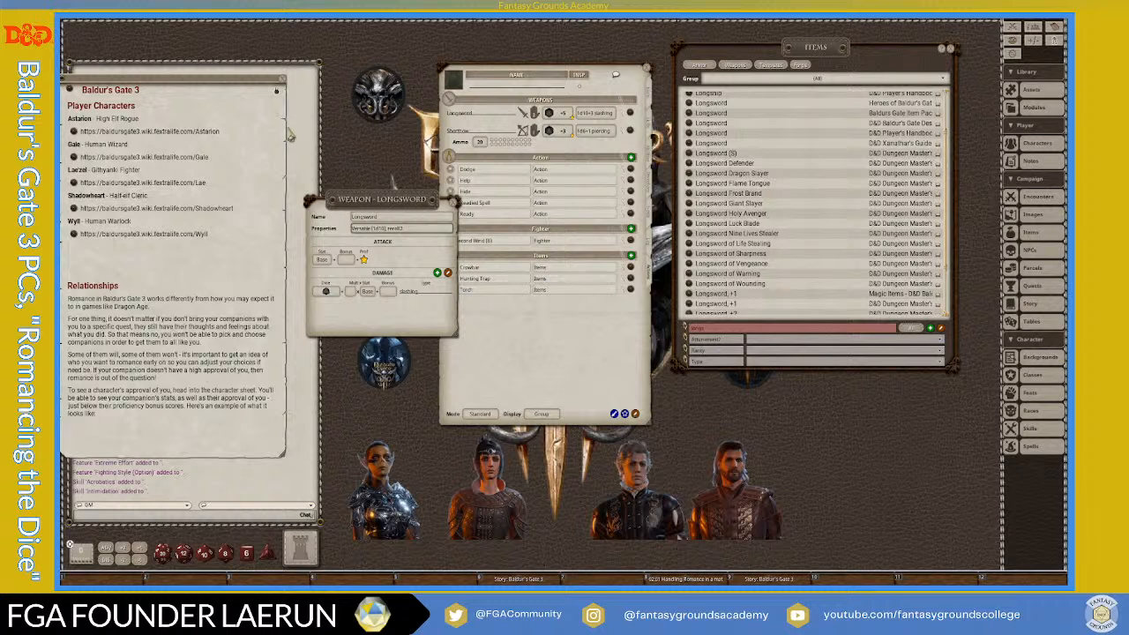
# - Close the Baldur's Gate 3 story and the Longsword's weapon details, and clear the chat log
pyautogui.click(284, 85)
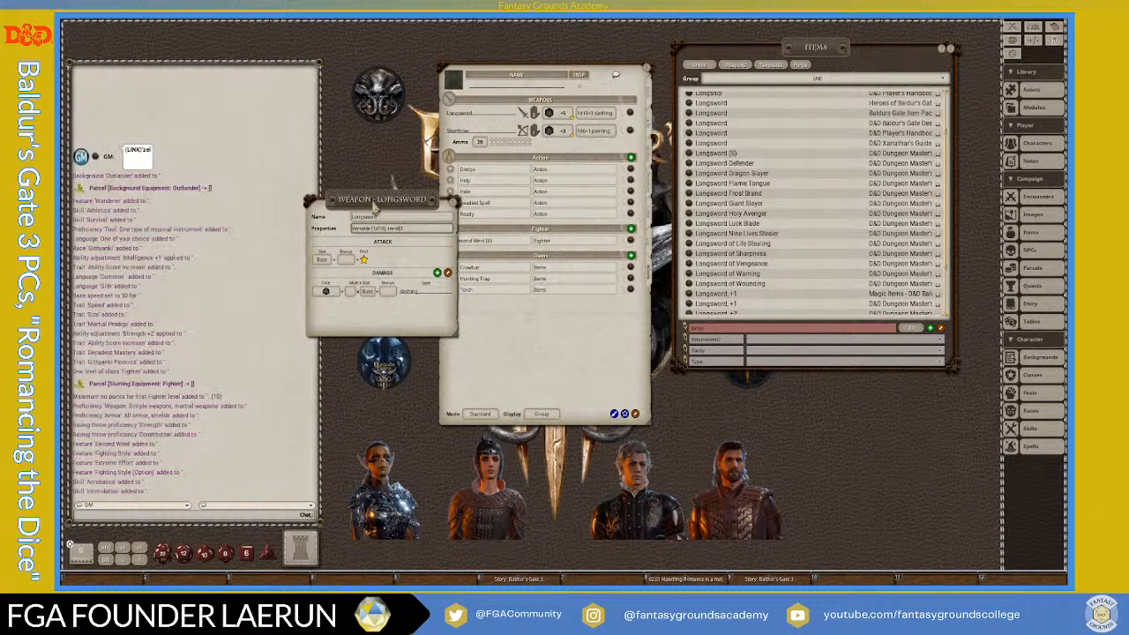
pyautogui.moveTo(364, 198); pyautogui.dragTo(344, 81)
pyautogui.rightClick(206, 139)
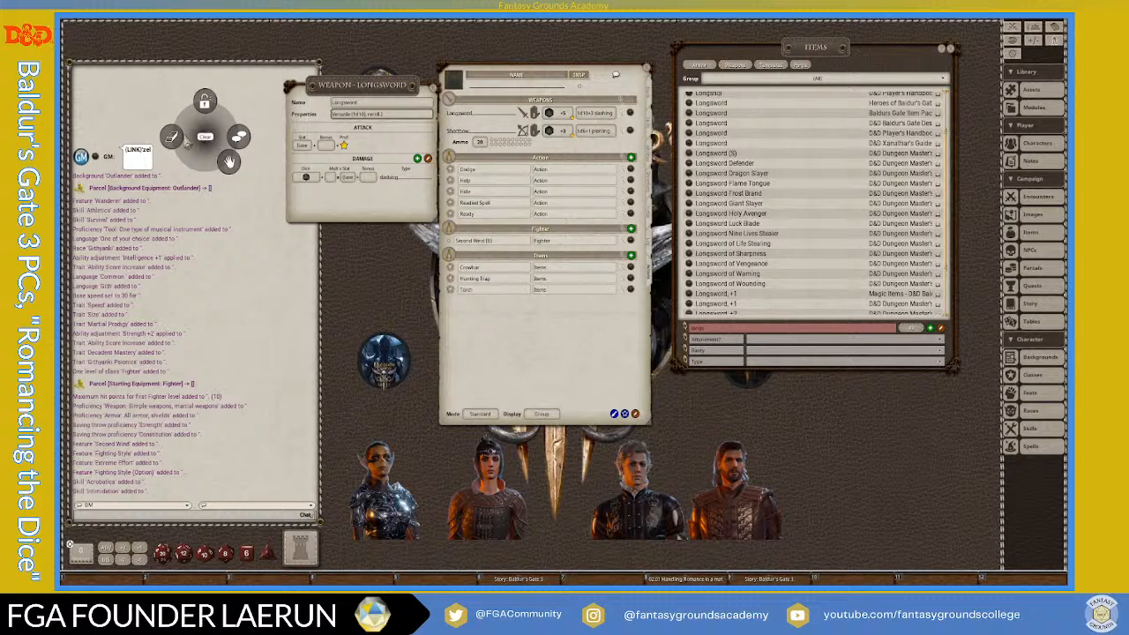
pyautogui.click(172, 139)
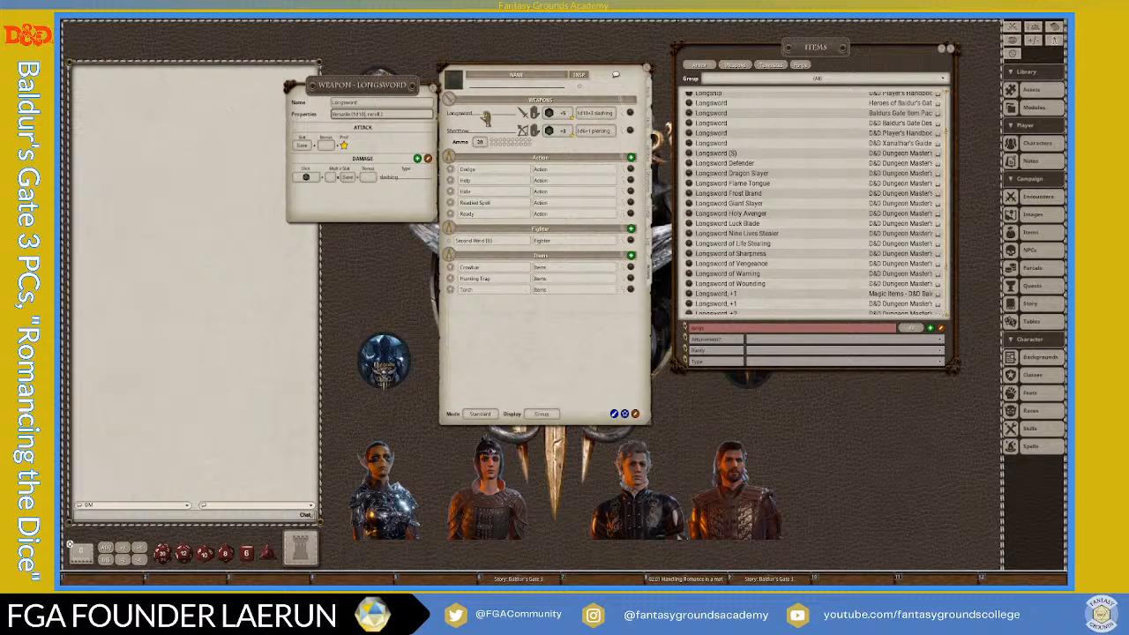
pyautogui.click(434, 90)
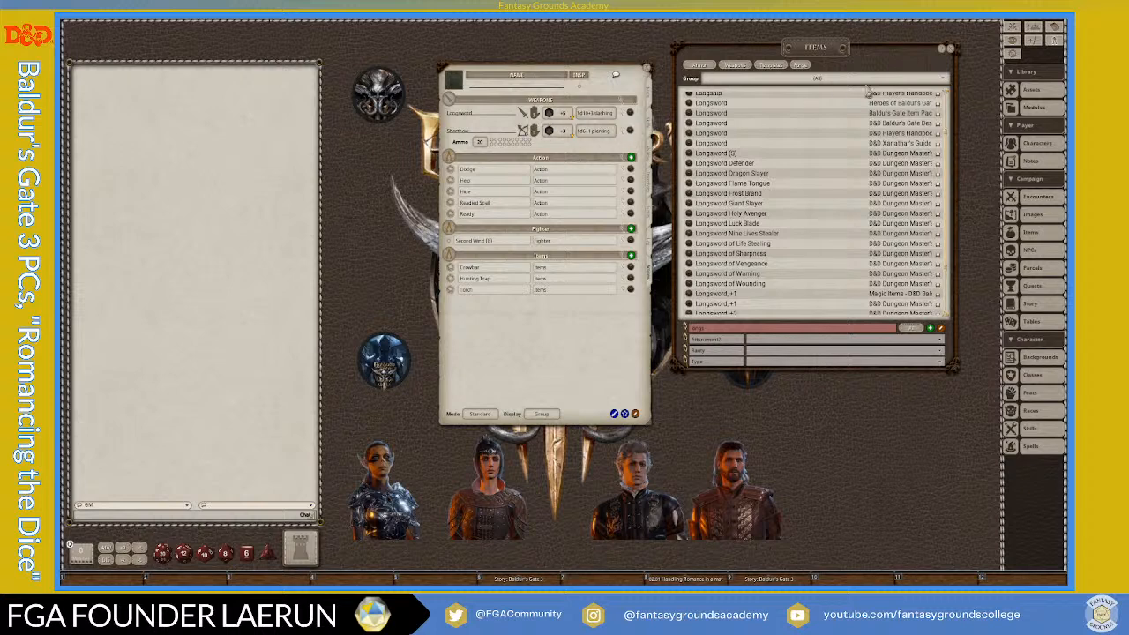
# - Close the Items list, open the Combat Tracker, and place it over the upper part of the chat area
pyautogui.click(1031, 28)
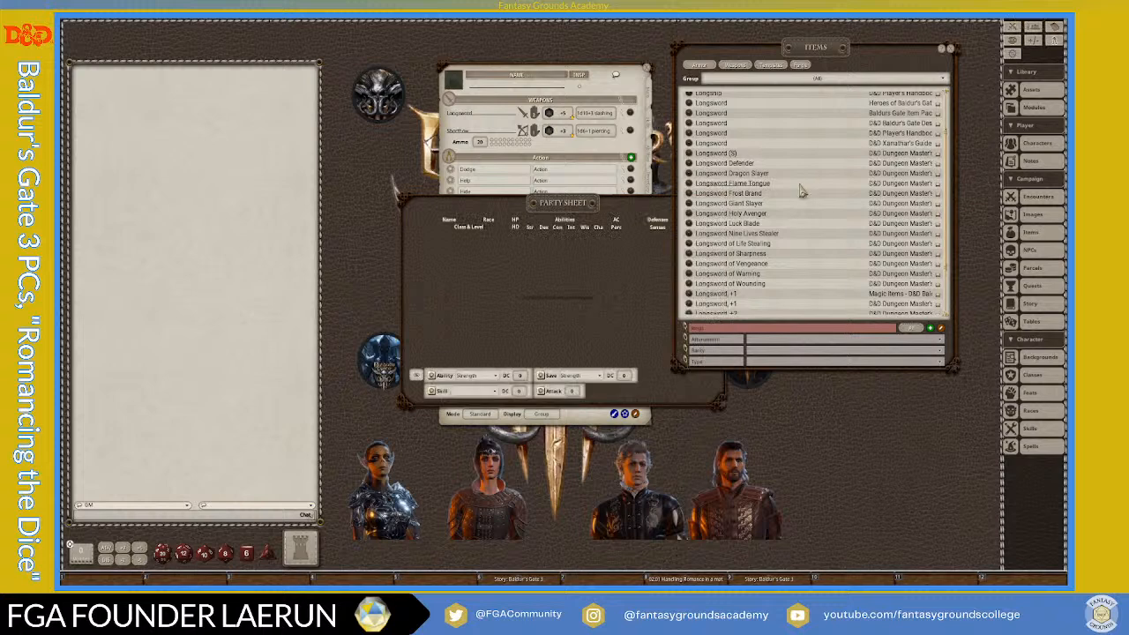
pyautogui.click(720, 202)
pyautogui.click(950, 49)
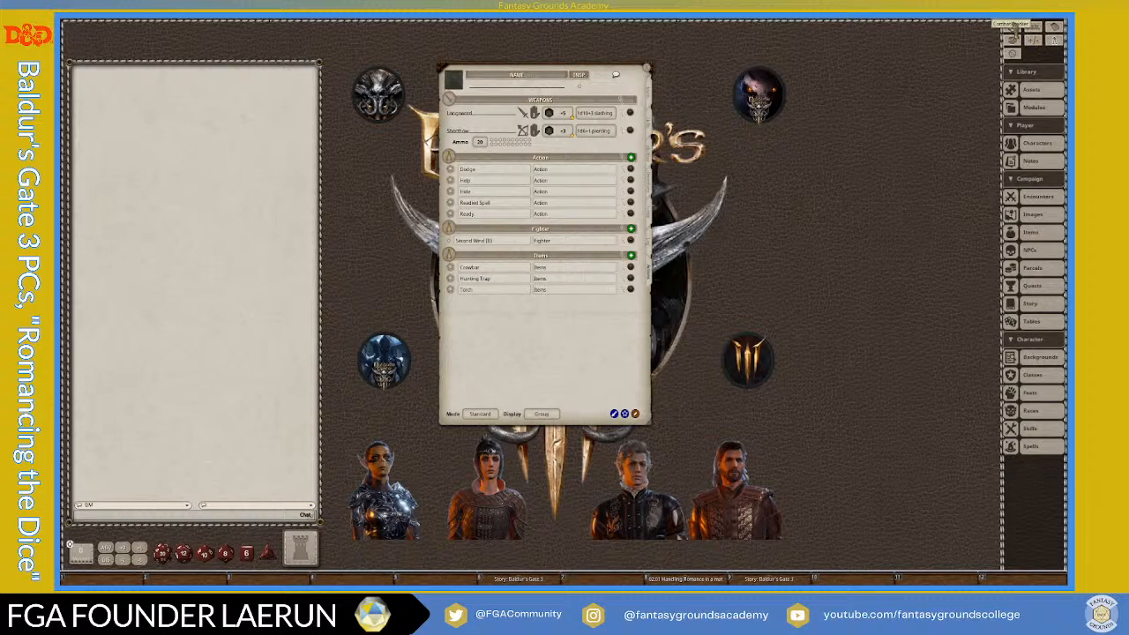
pyautogui.click(1015, 31)
pyautogui.moveTo(555, 203); pyautogui.dragTo(231, 62)
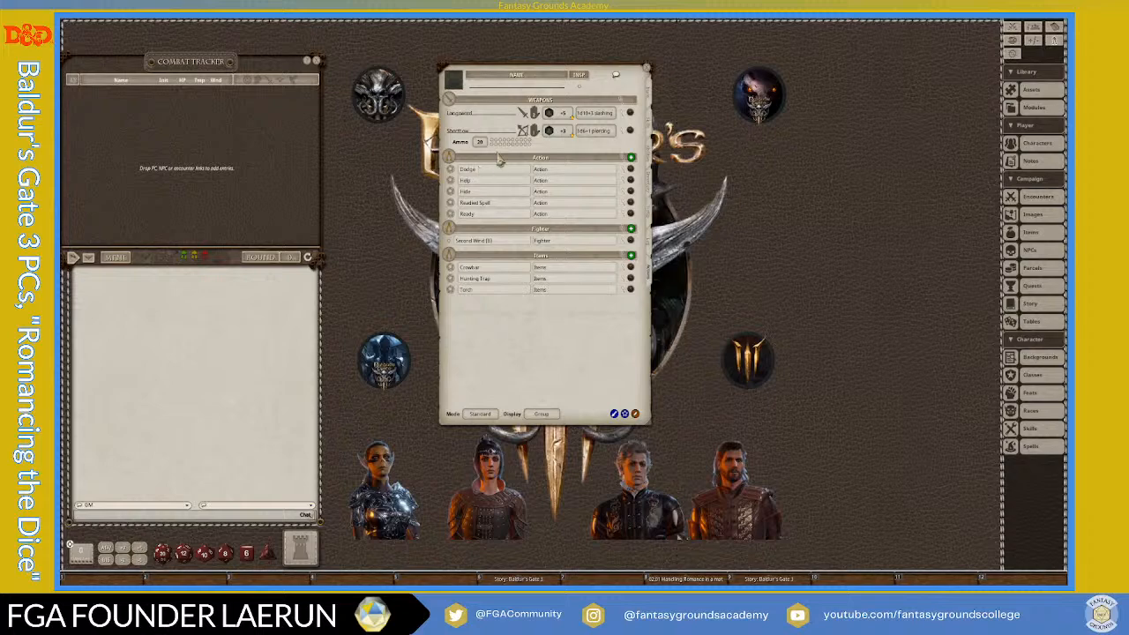
# - Move the character sheet beside the Combat Tracker, show its main page, and add the character to the tracker
pyautogui.moveTo(562, 76); pyautogui.dragTo(463, 56)
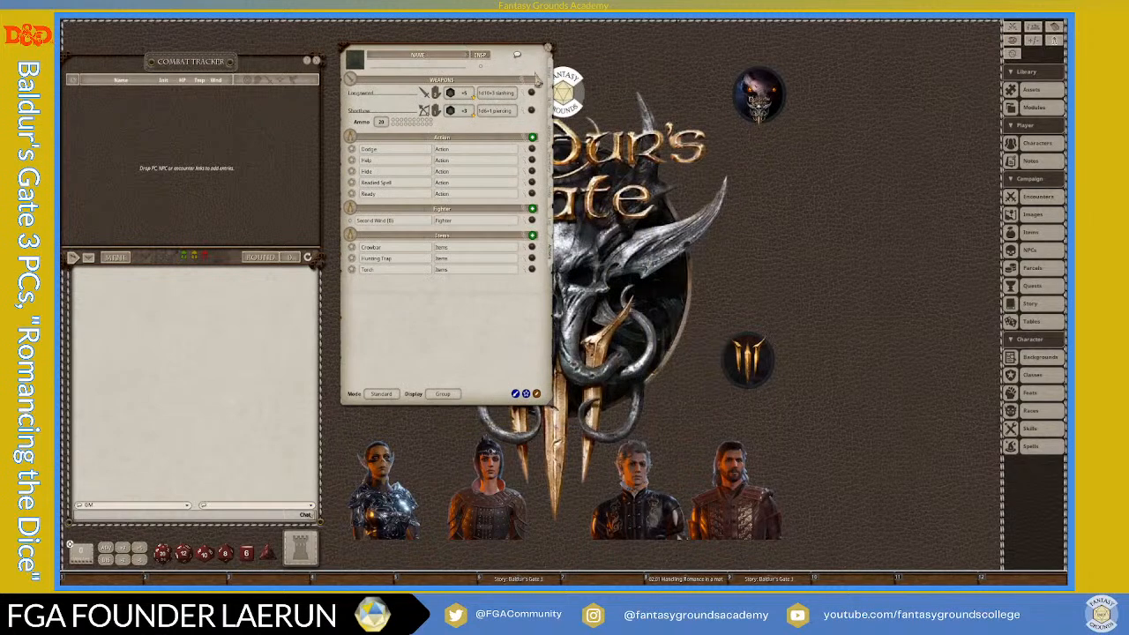
pyautogui.click(554, 84)
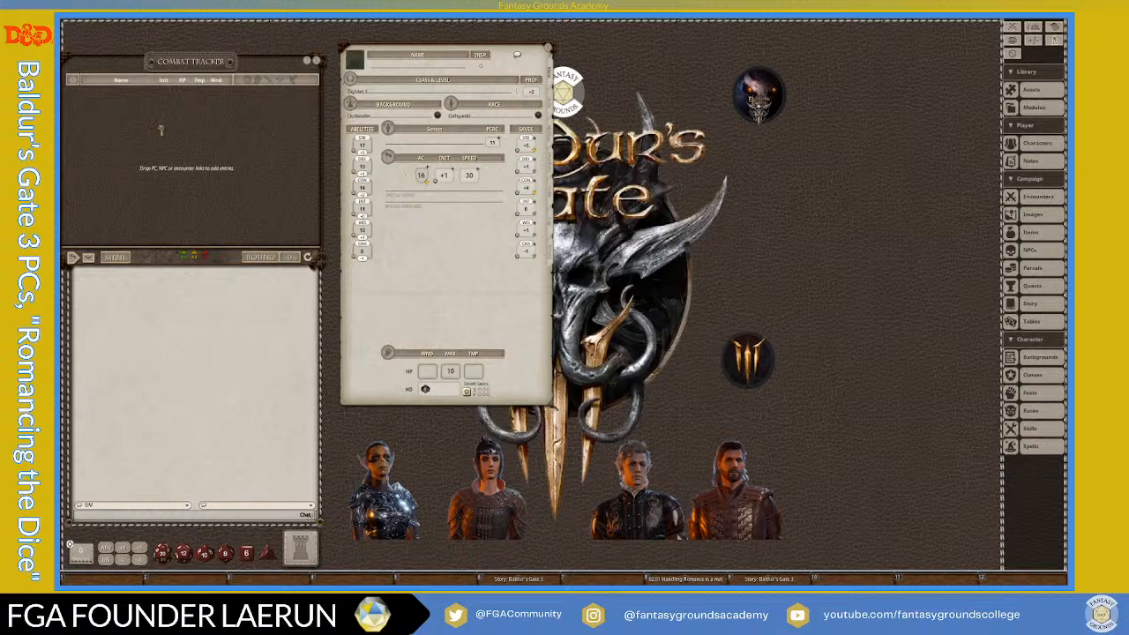
pyautogui.moveTo(161, 130); pyautogui.dragTo(156, 126)
pyautogui.moveTo(180, 63); pyautogui.dragTo(190, 64)
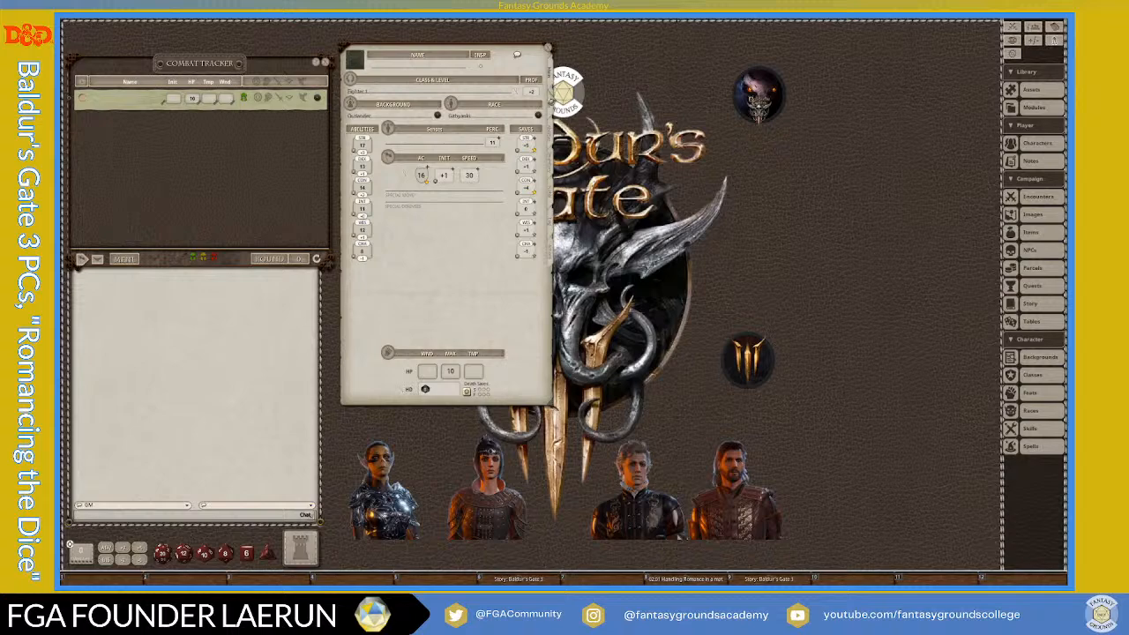
# - Check the character's skills, return to the actions, and roll the Longsword's two-handed damage several times to test the reroll property
pyautogui.click(555, 105)
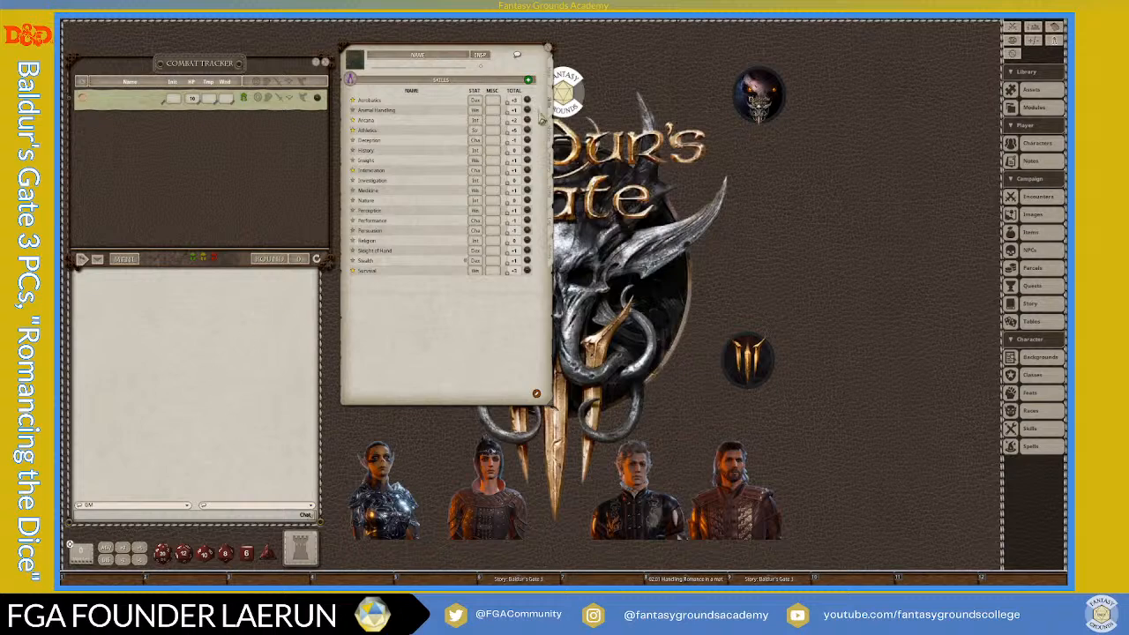
pyautogui.click(549, 265)
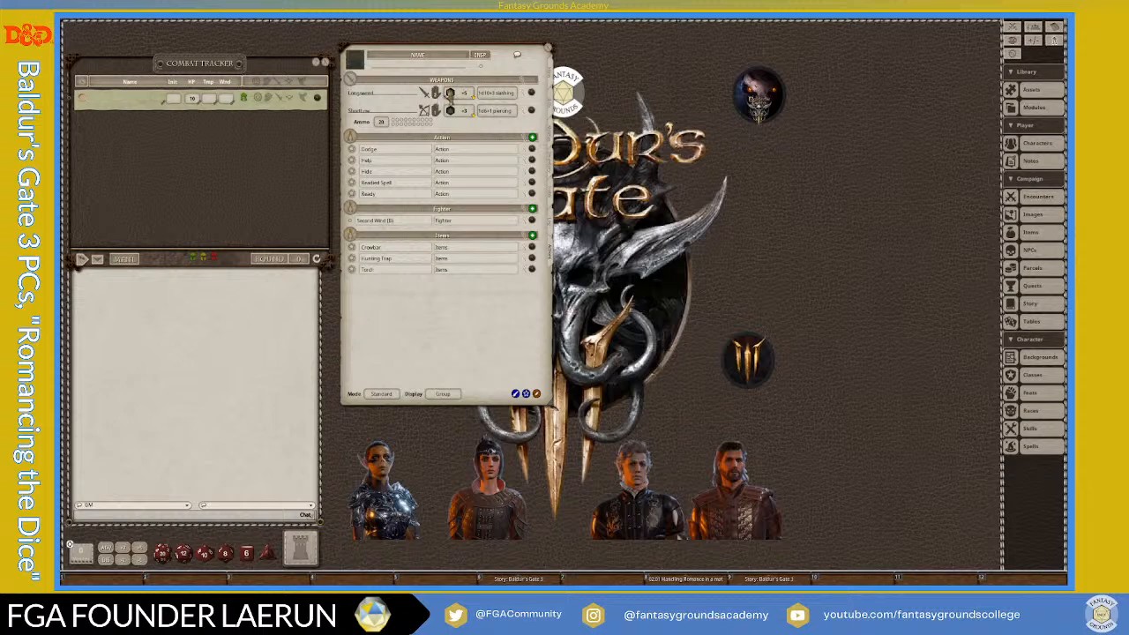
pyautogui.doubleClick(500, 104)
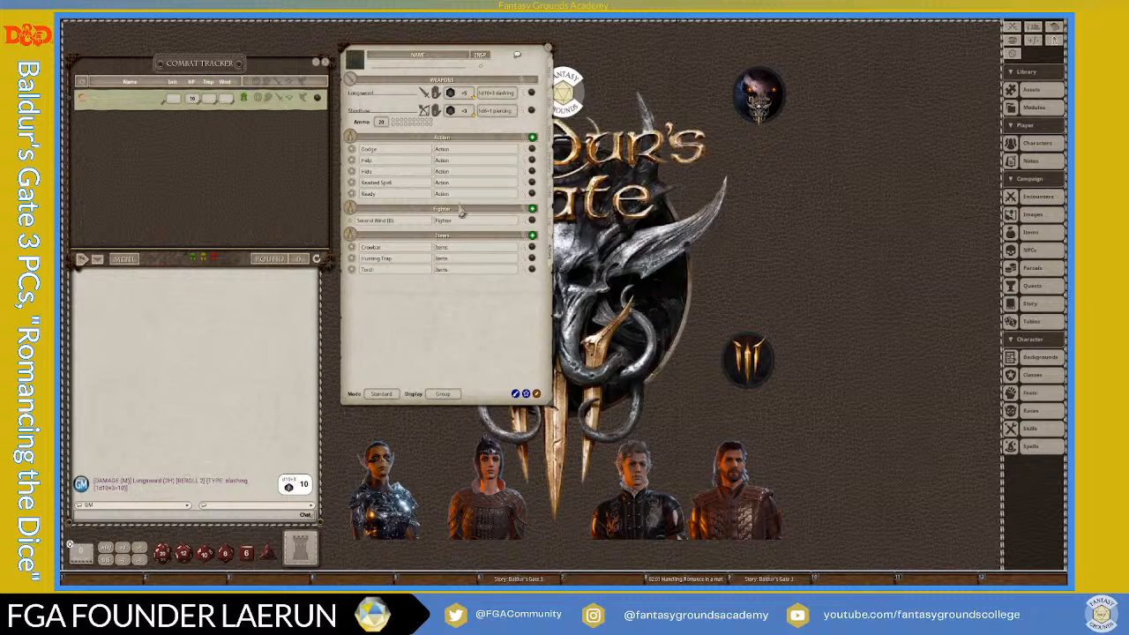
pyautogui.doubleClick(506, 97)
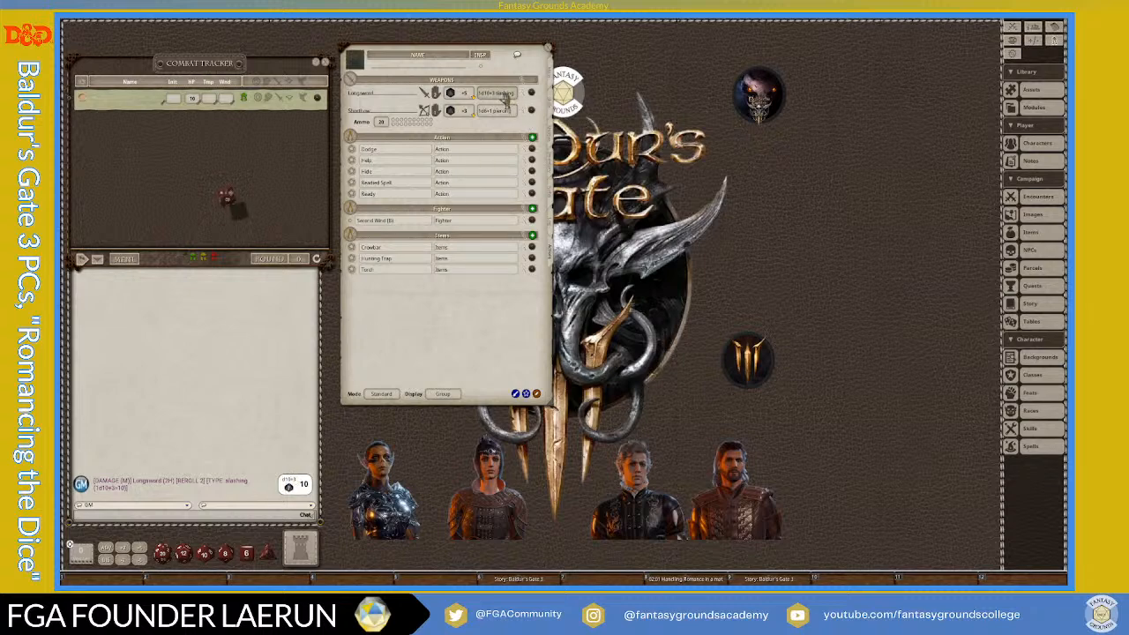
pyautogui.doubleClick(507, 97)
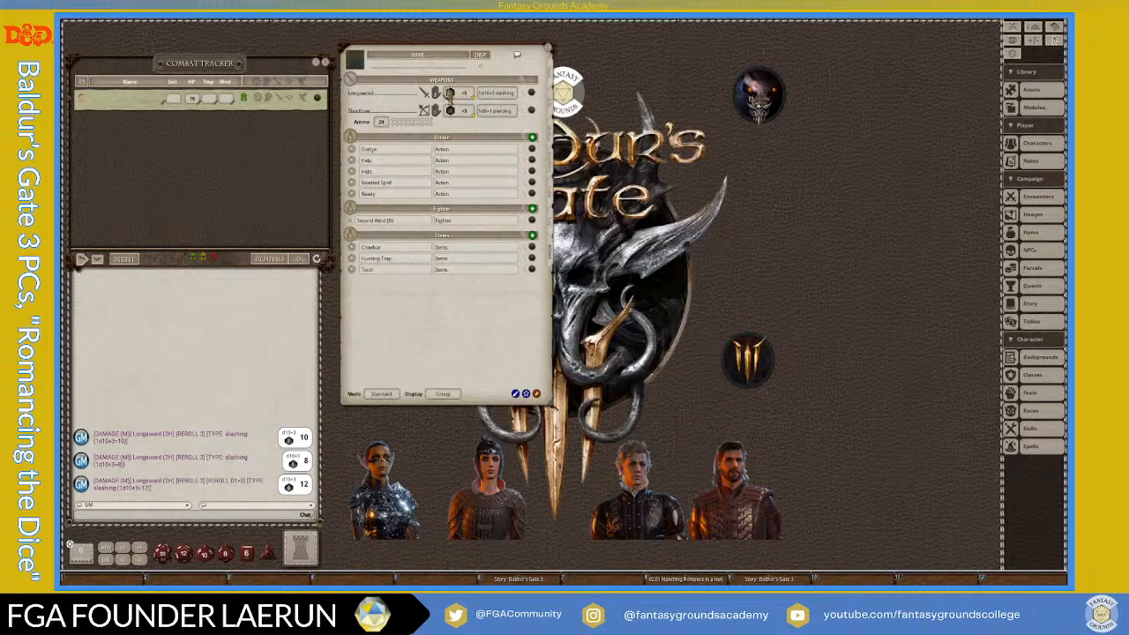
pyautogui.moveTo(451, 95); pyautogui.dragTo(147, 188)
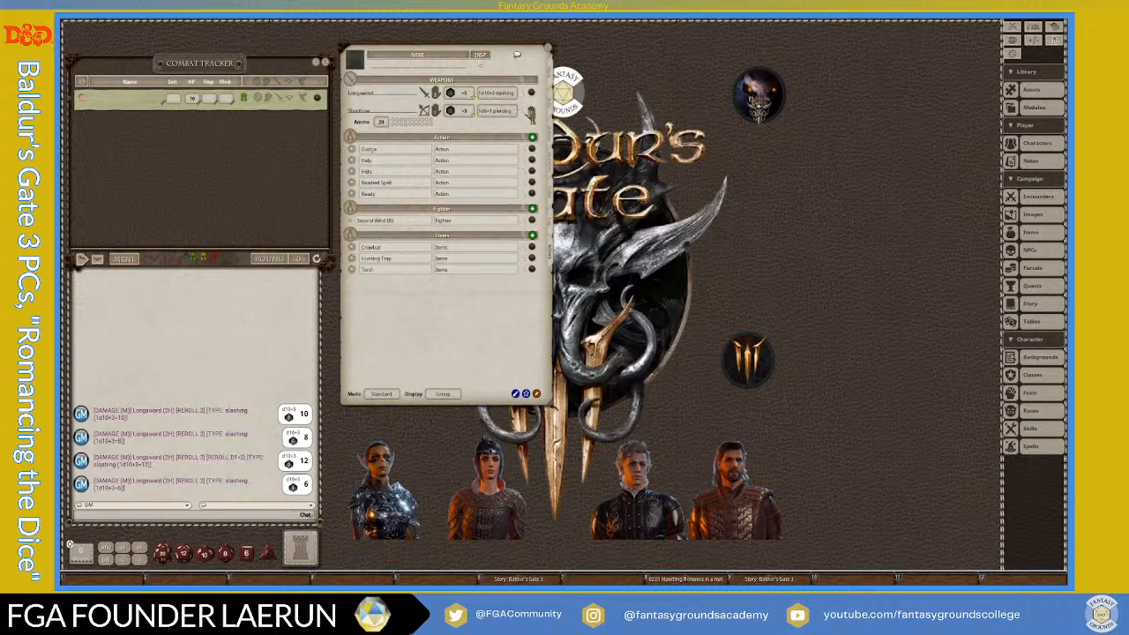
# - Roll the Longsword's two-handed damage several more times and review its reroll property in the weapon details
pyautogui.doubleClick(488, 96)
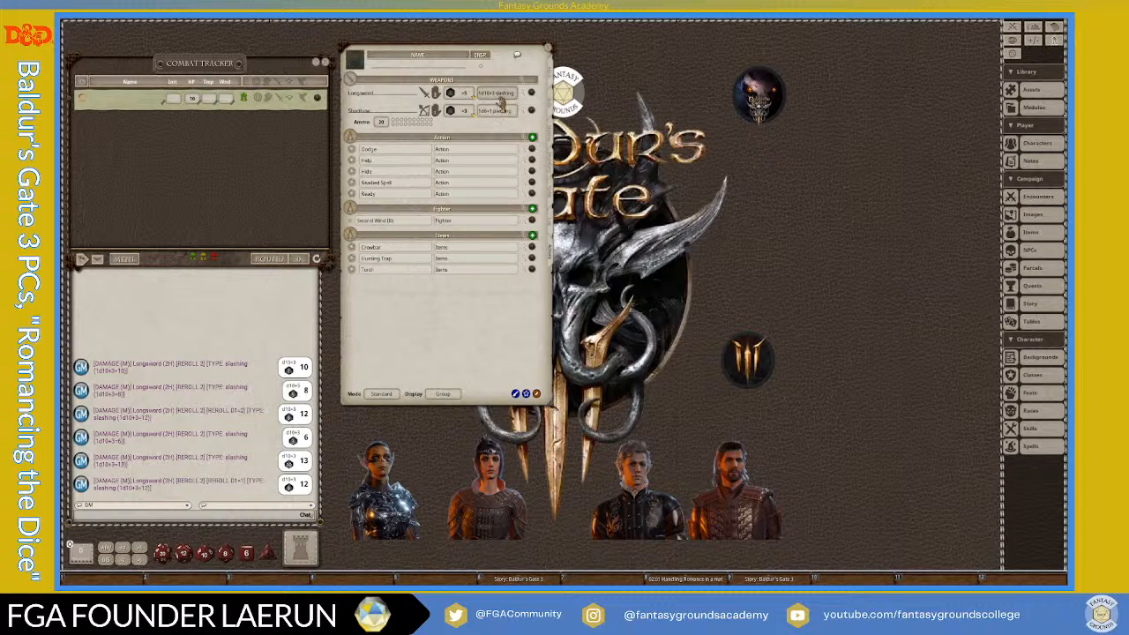
pyautogui.moveTo(501, 95); pyautogui.dragTo(235, 204)
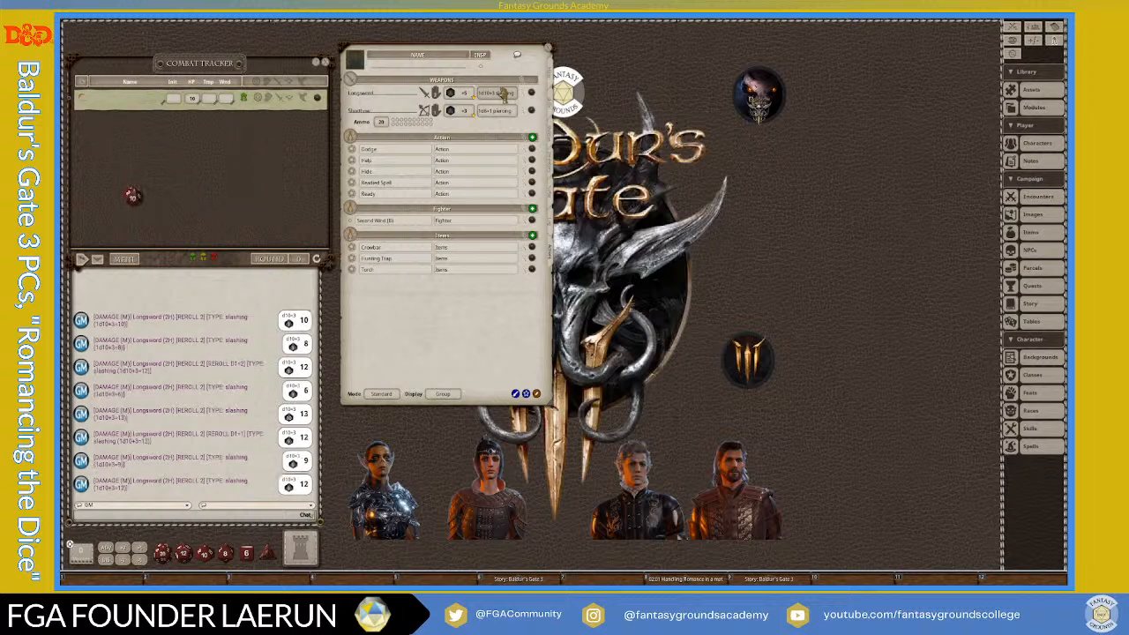
pyautogui.doubleClick(503, 95)
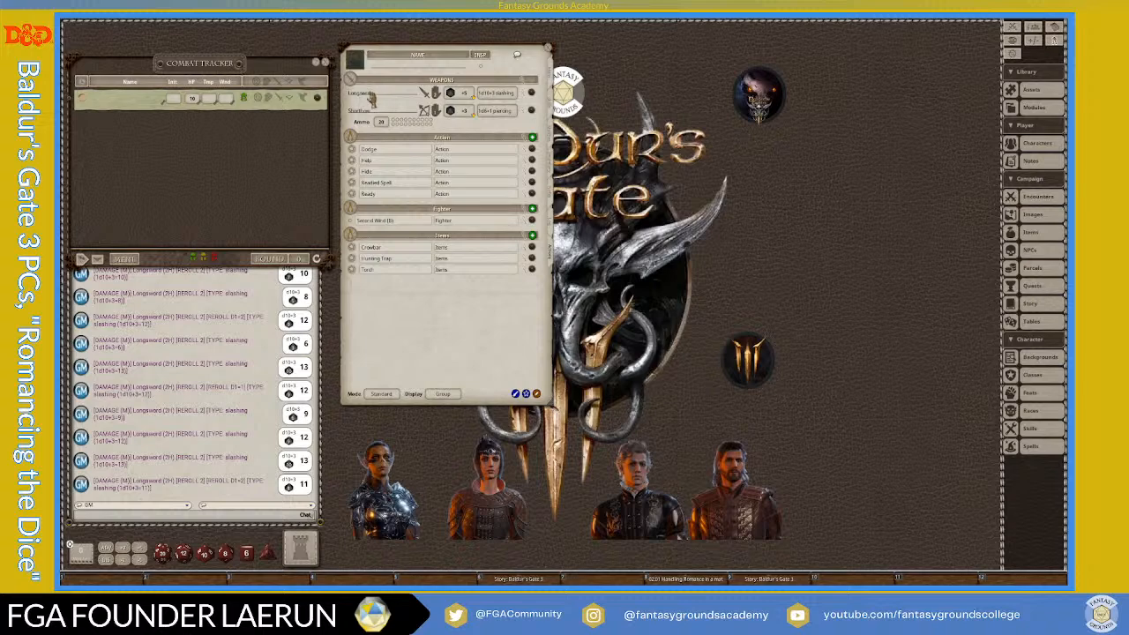
pyautogui.click(530, 94)
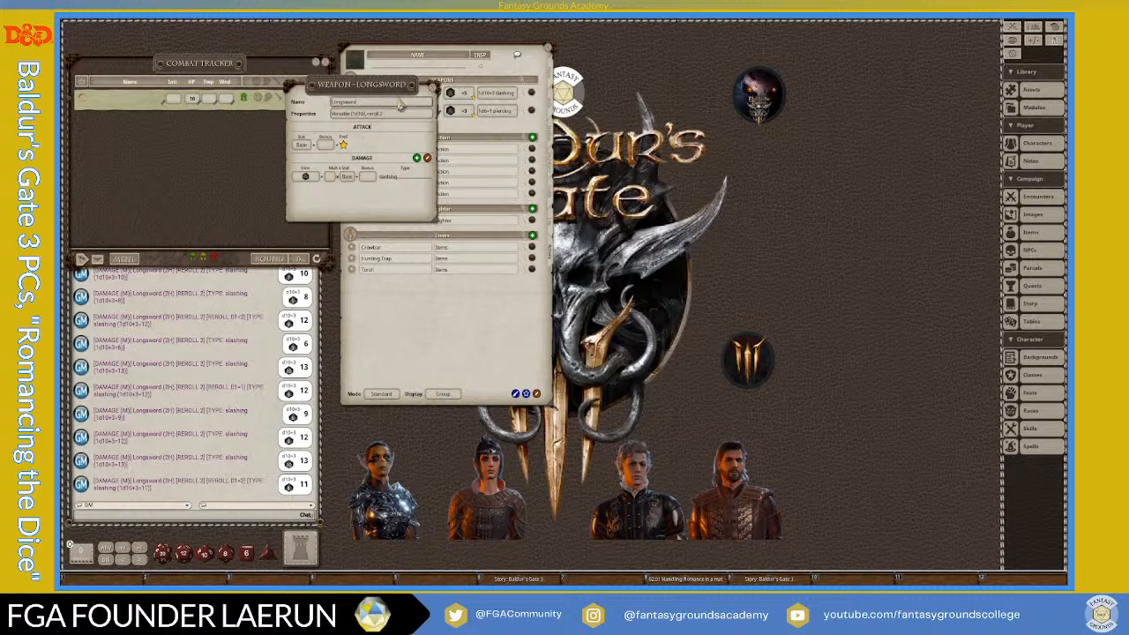
pyautogui.click(436, 86)
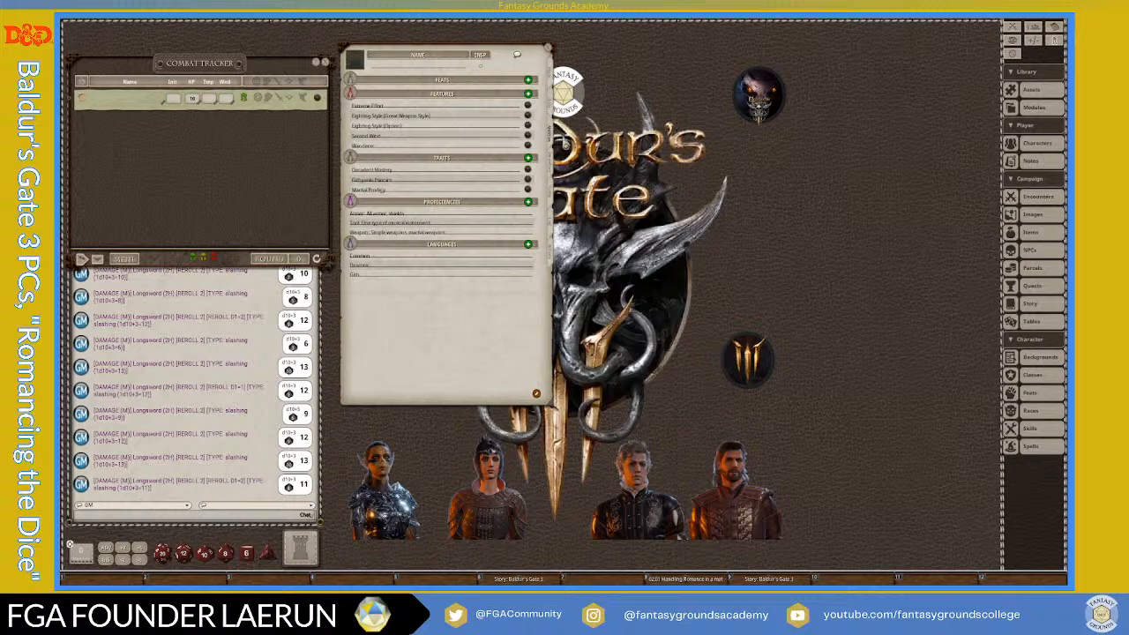
# - Look through the character's skills and inventory, and return to the actions page
pyautogui.click(551, 107)
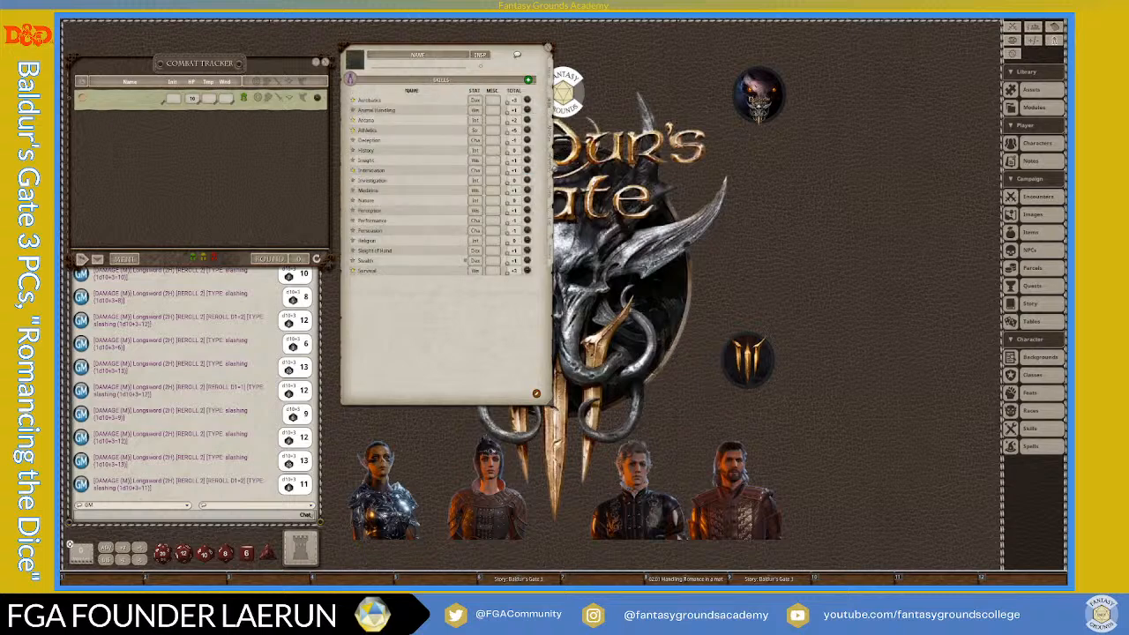
pyautogui.click(553, 166)
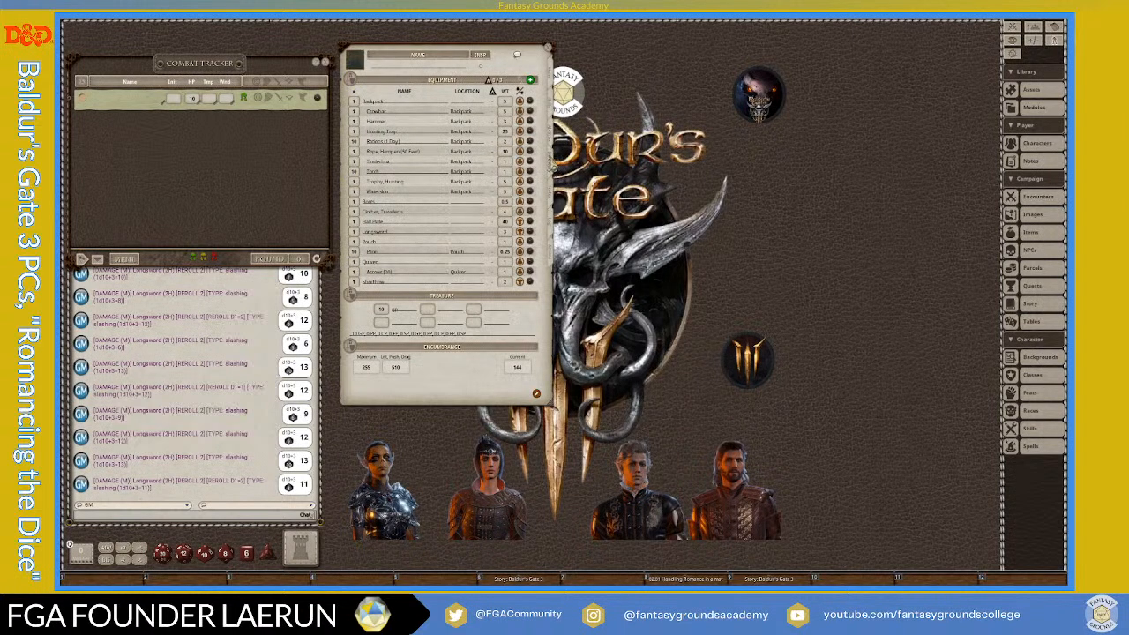
pyautogui.click(551, 250)
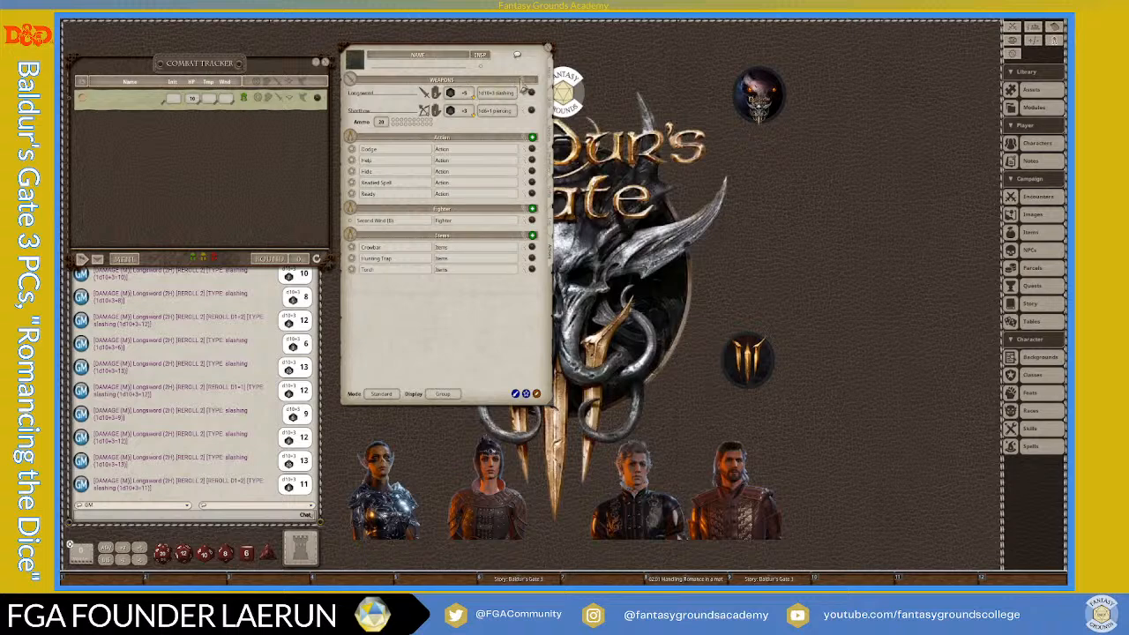
# - Examine the weapon meta settings for critical range, extra crit dice and two-weapon fighting, and review the Longsword's weapon details
pyautogui.click(522, 86)
pyautogui.moveTo(545, 275); pyautogui.dragTo(656, 125)
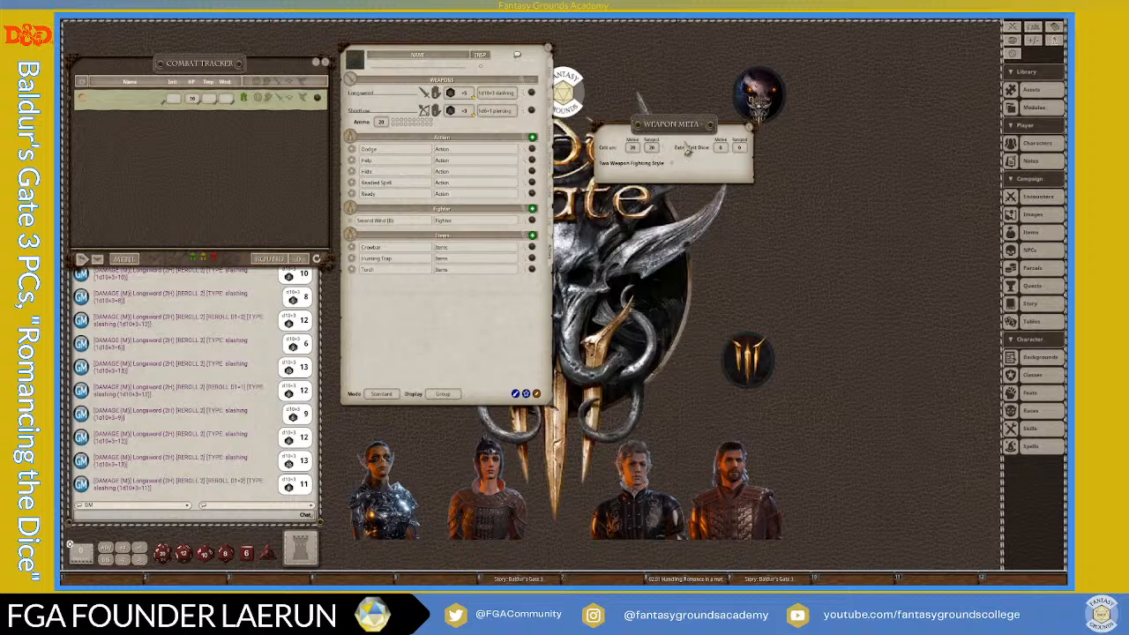
pyautogui.click(749, 131)
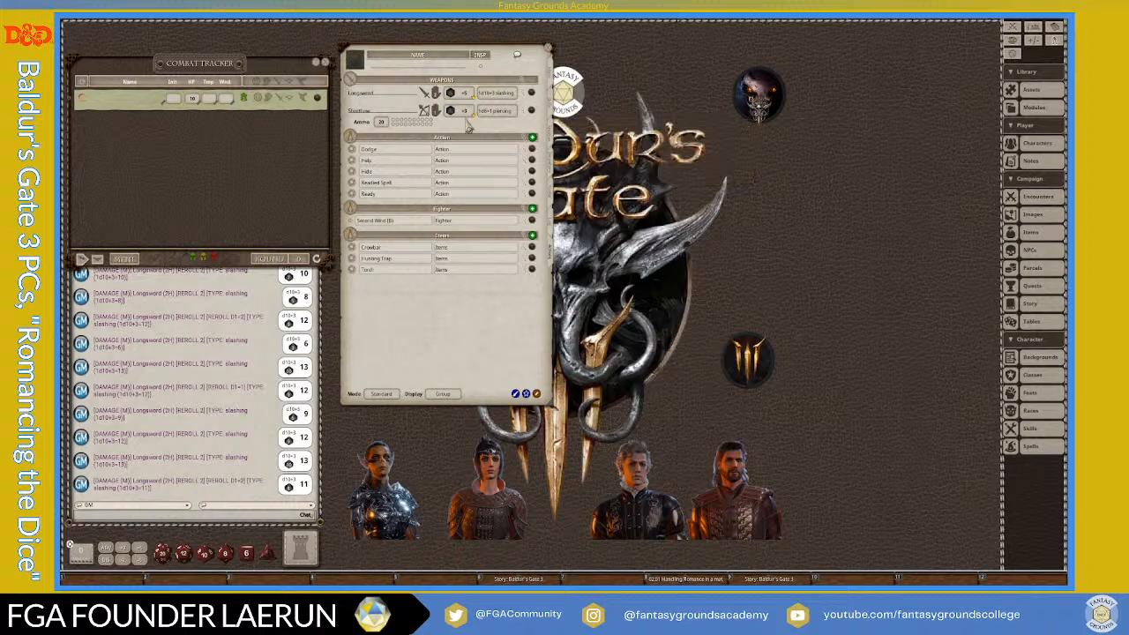
pyautogui.click(531, 94)
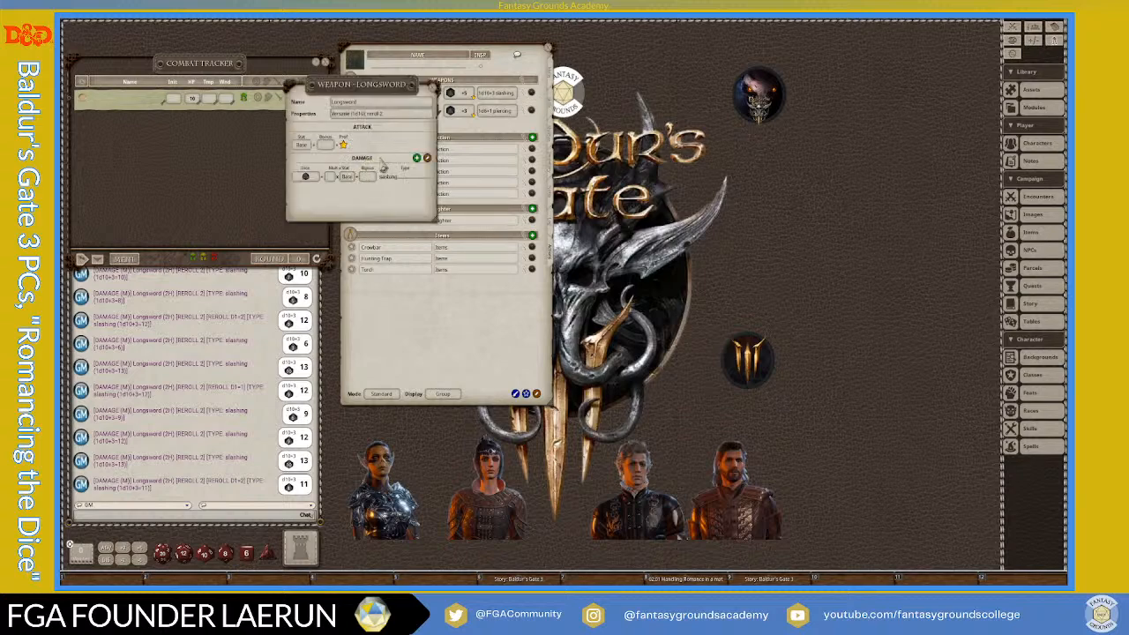
pyautogui.click(434, 86)
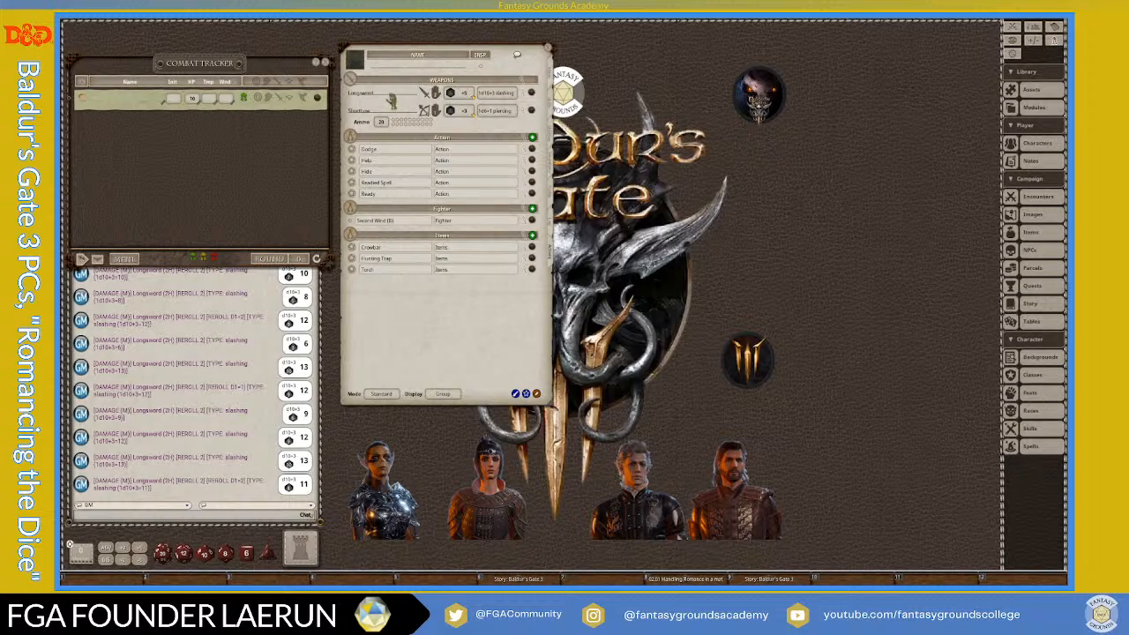
# - Move the character sheet away from the Combat Tracker to the space over the right half of the Baldur's Gate artwork
pyautogui.moveTo(462, 54); pyautogui.dragTo(506, 86)
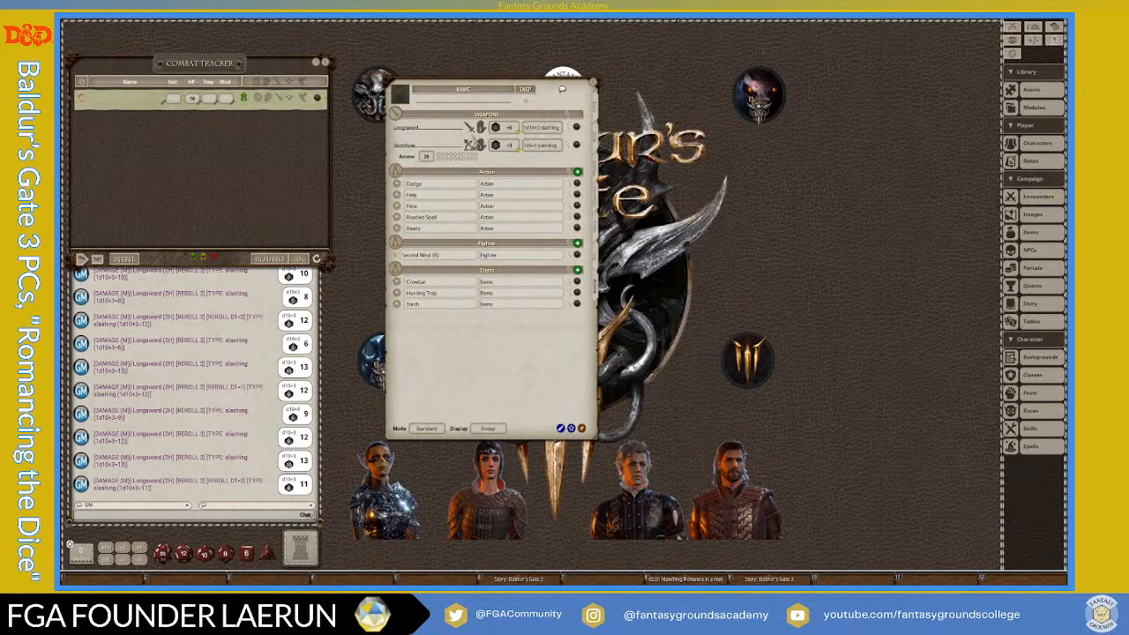
pyautogui.moveTo(505, 88); pyautogui.dragTo(918, 24)
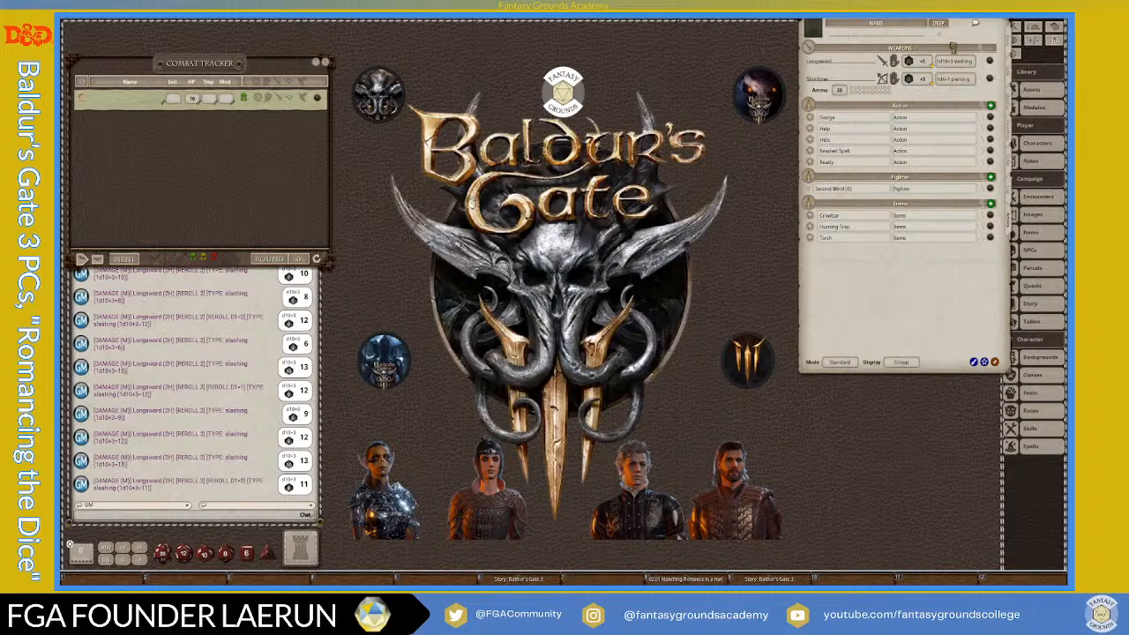
pyautogui.moveTo(856, 300); pyautogui.dragTo(788, 509)
pyautogui.moveTo(884, 247); pyautogui.dragTo(775, 26)
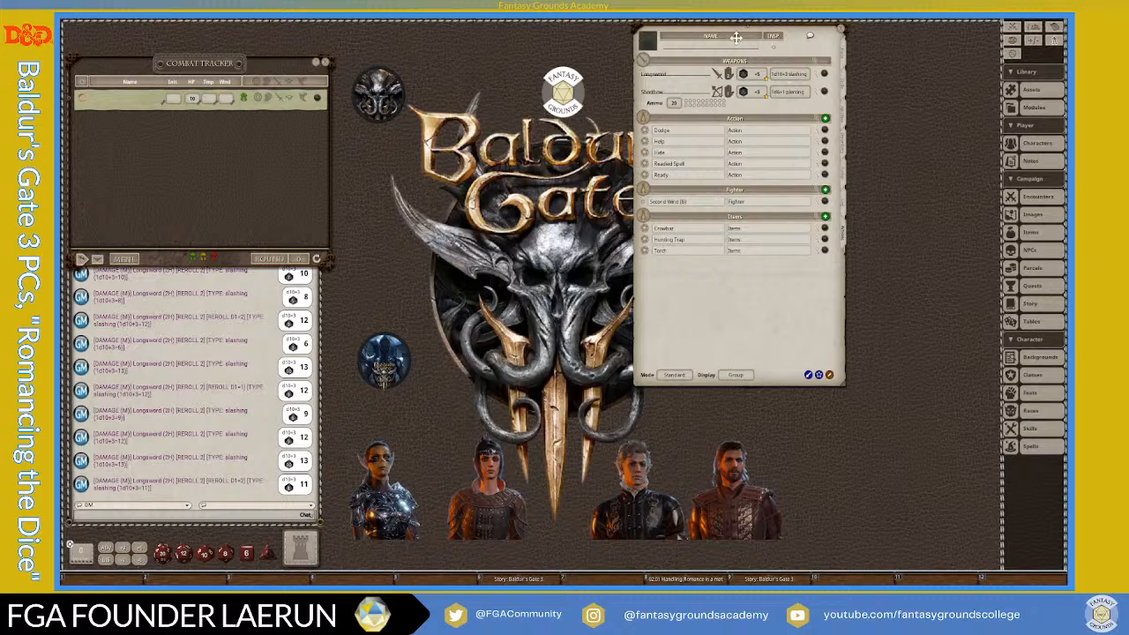
pyautogui.moveTo(746, 41); pyautogui.dragTo(720, 64)
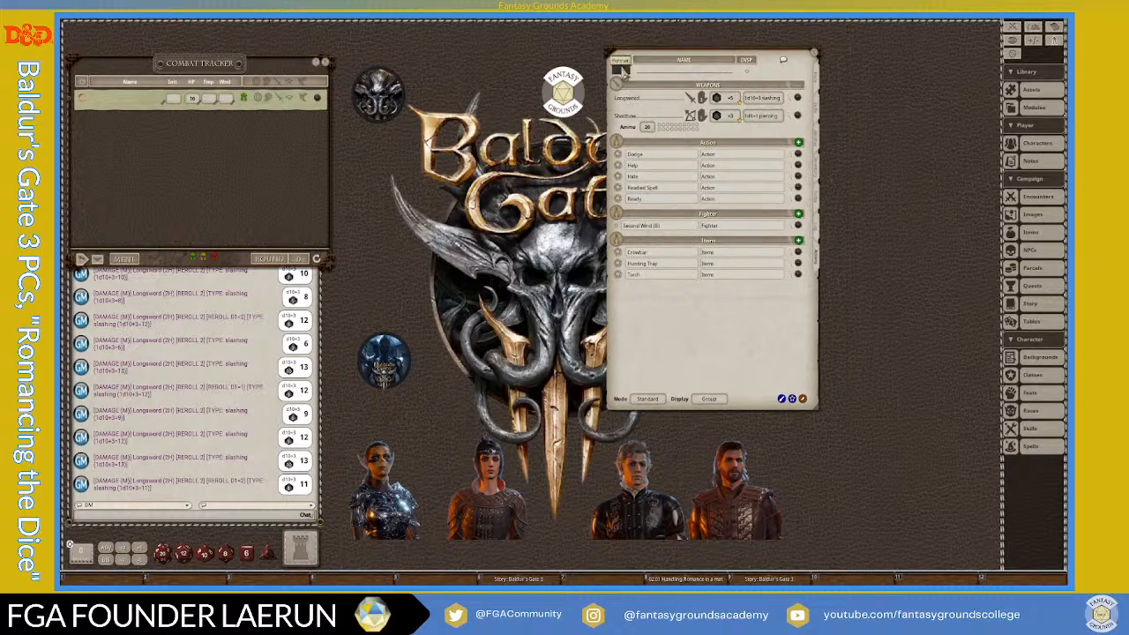
# - Open the portrait selection for the character, place and enlarge it beside the sheet, and open a portraits folder
pyautogui.click(622, 70)
pyautogui.moveTo(587, 231); pyautogui.dragTo(540, 58)
pyautogui.moveTo(596, 212); pyautogui.dragTo(597, 363)
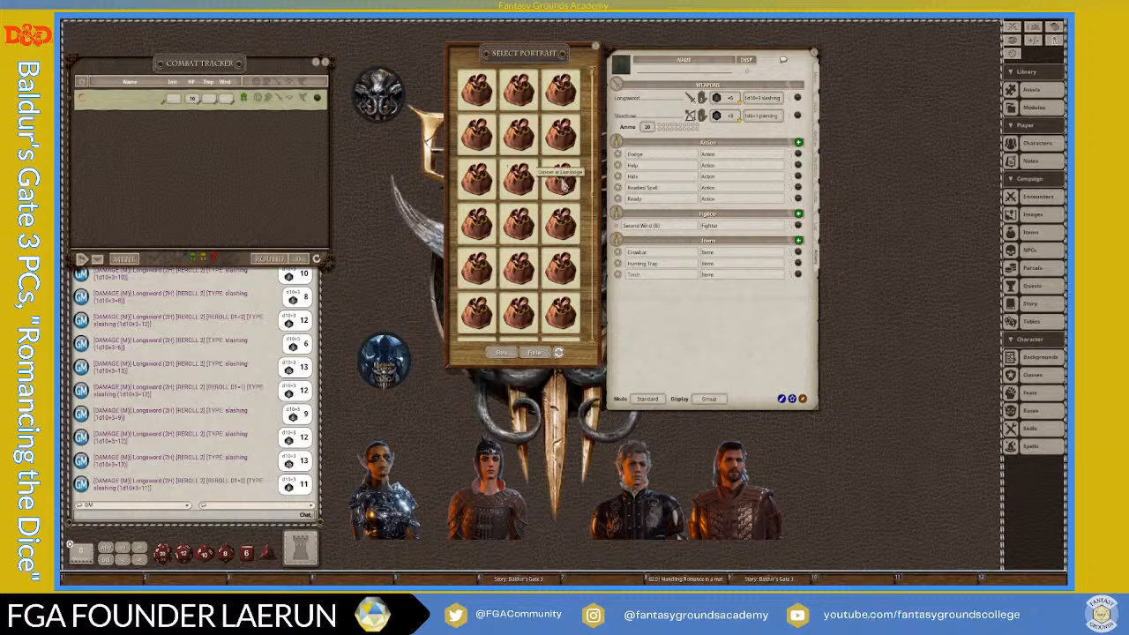
pyautogui.scroll(-1, 565, 182)
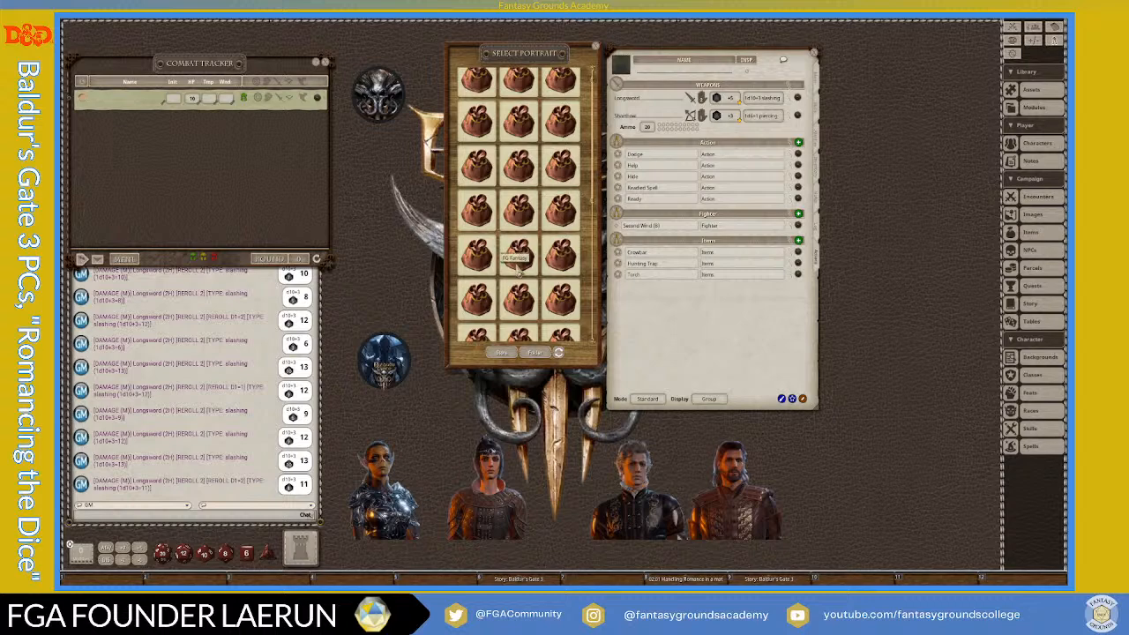
pyautogui.scroll(1, 477, 254)
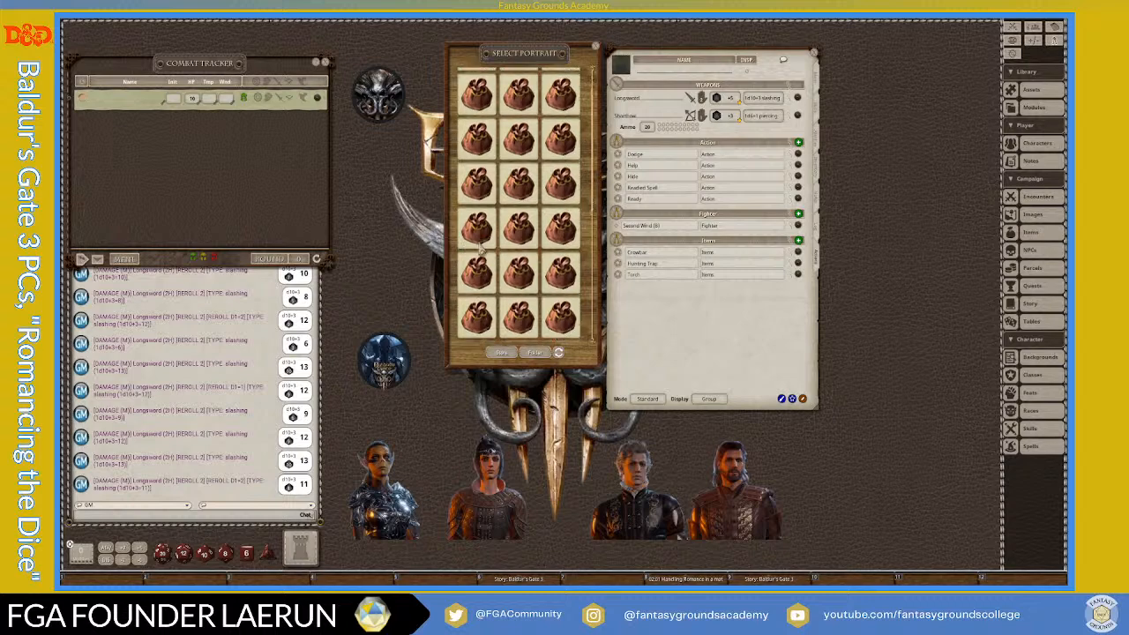
pyautogui.scroll(-2, 491, 254)
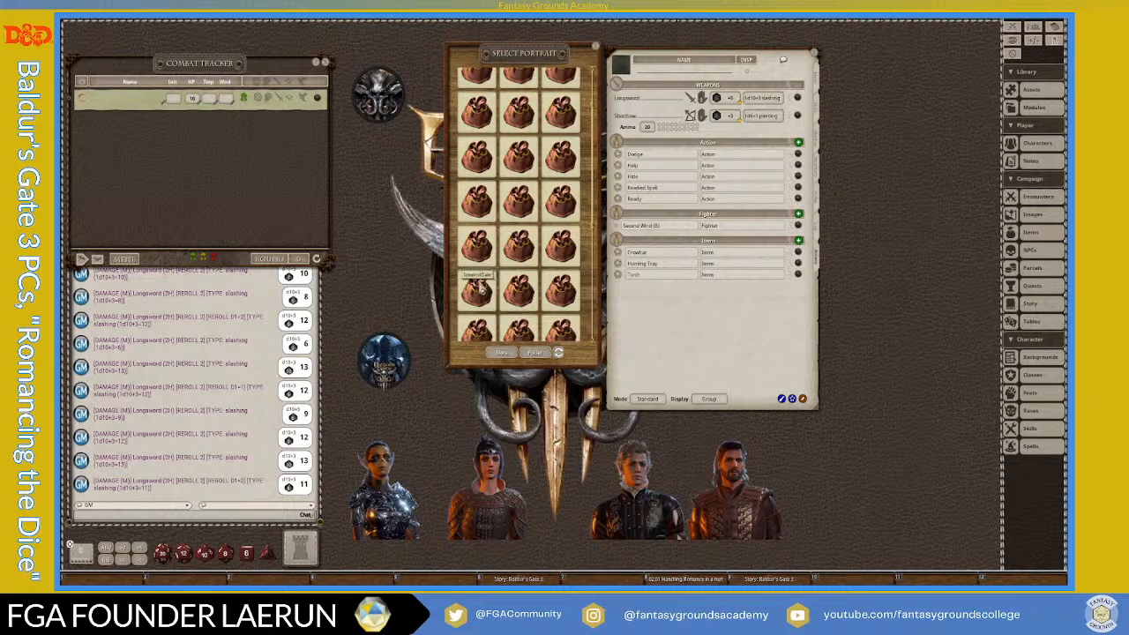
pyautogui.scroll(-2, 565, 283)
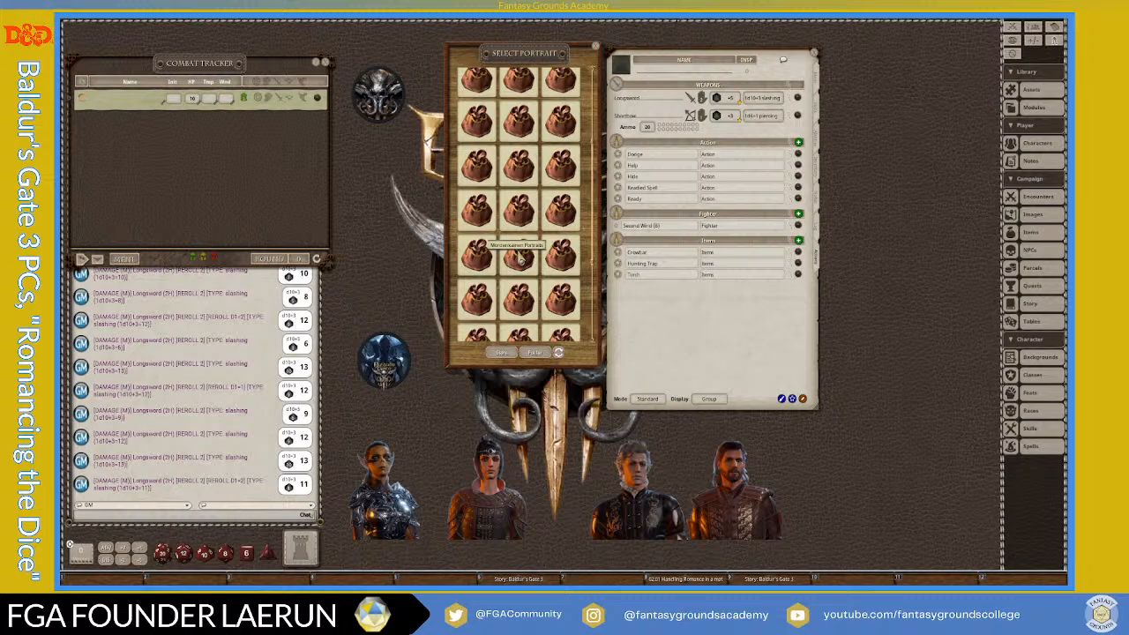
pyautogui.click(521, 257)
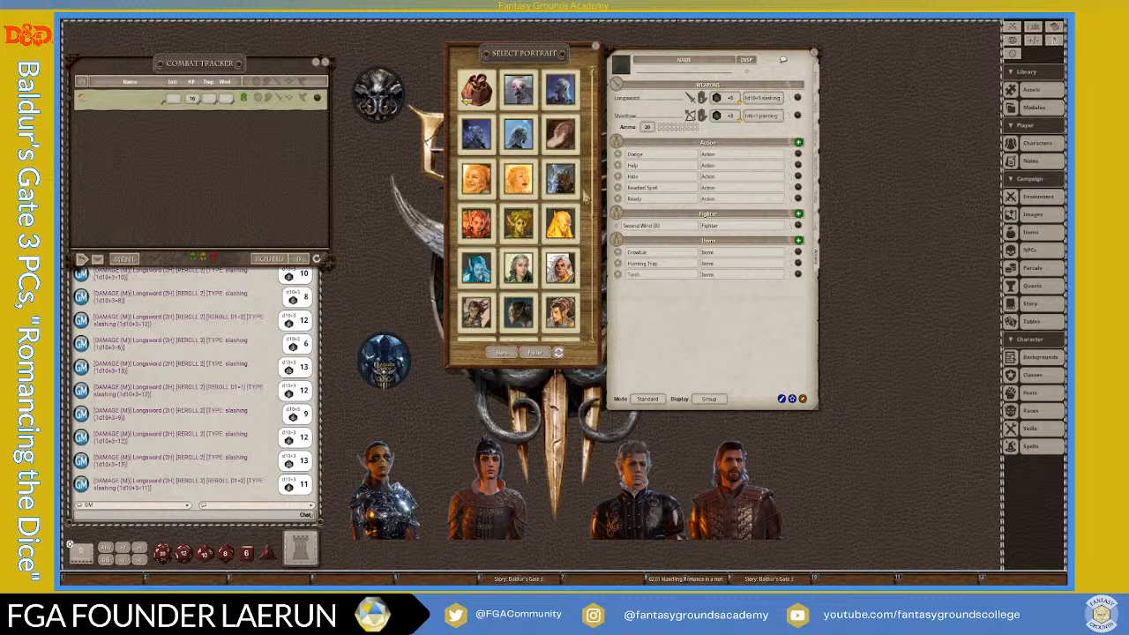
# - Assign a gith portrait from the folder to the character and close the portrait selection
pyautogui.scroll(-1, 584, 265)
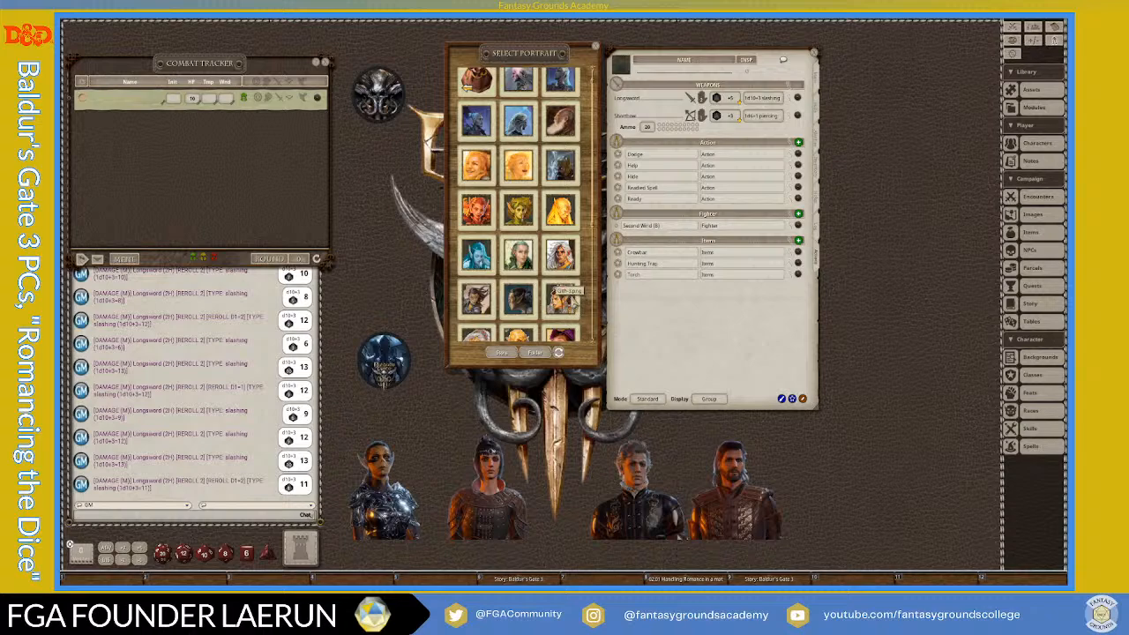
pyautogui.scroll(-3, 573, 300)
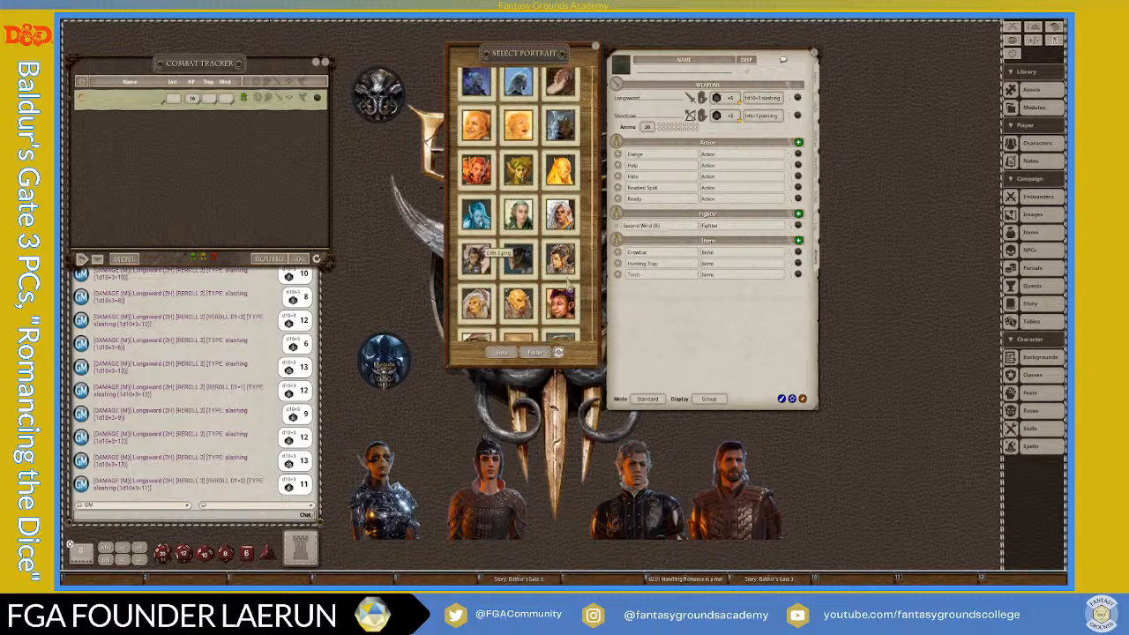
pyautogui.scroll(-2, 491, 252)
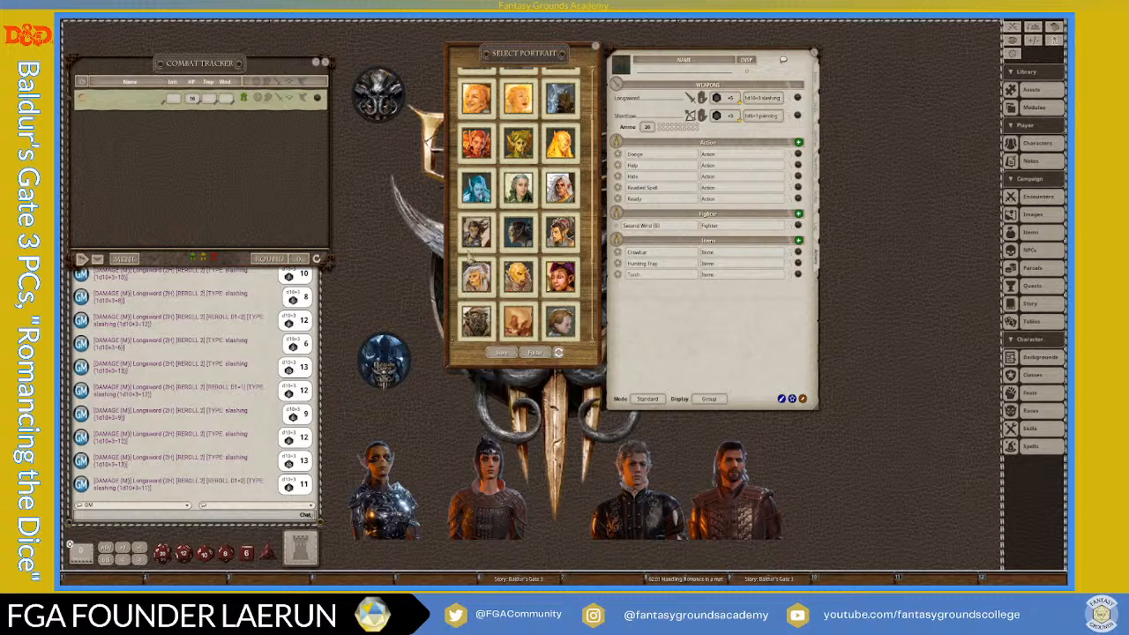
pyautogui.moveTo(475, 232); pyautogui.dragTo(308, 245)
pyautogui.click(308, 246)
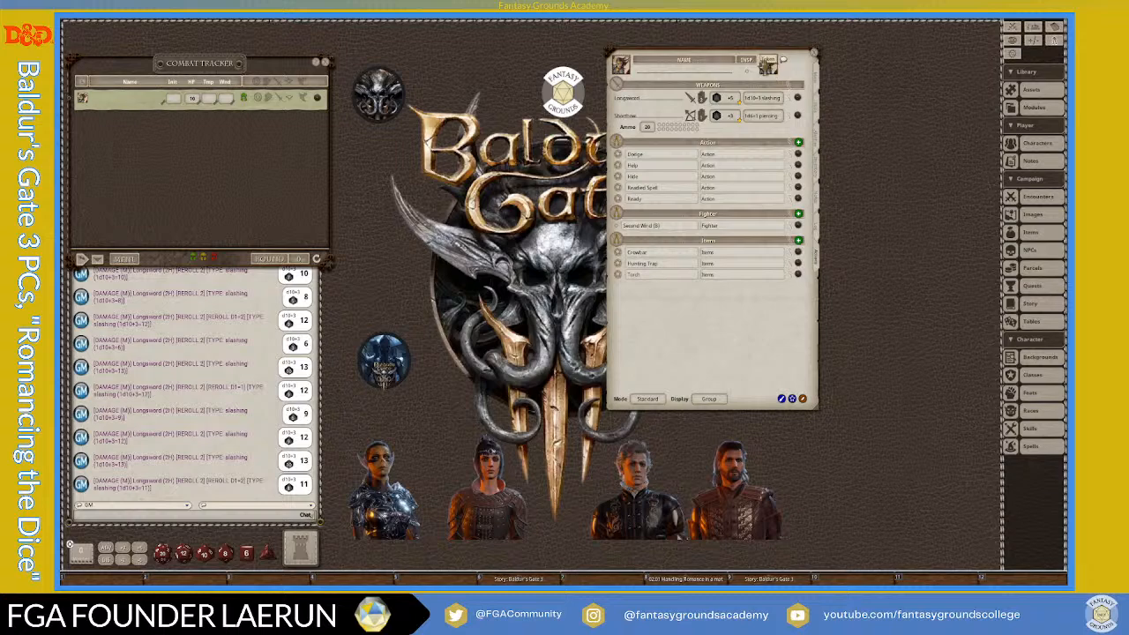
# - Move the sheet toward the middle and set the actions page to Combat mode with the Actions display
pyautogui.moveTo(732, 62); pyautogui.dragTo(628, 77)
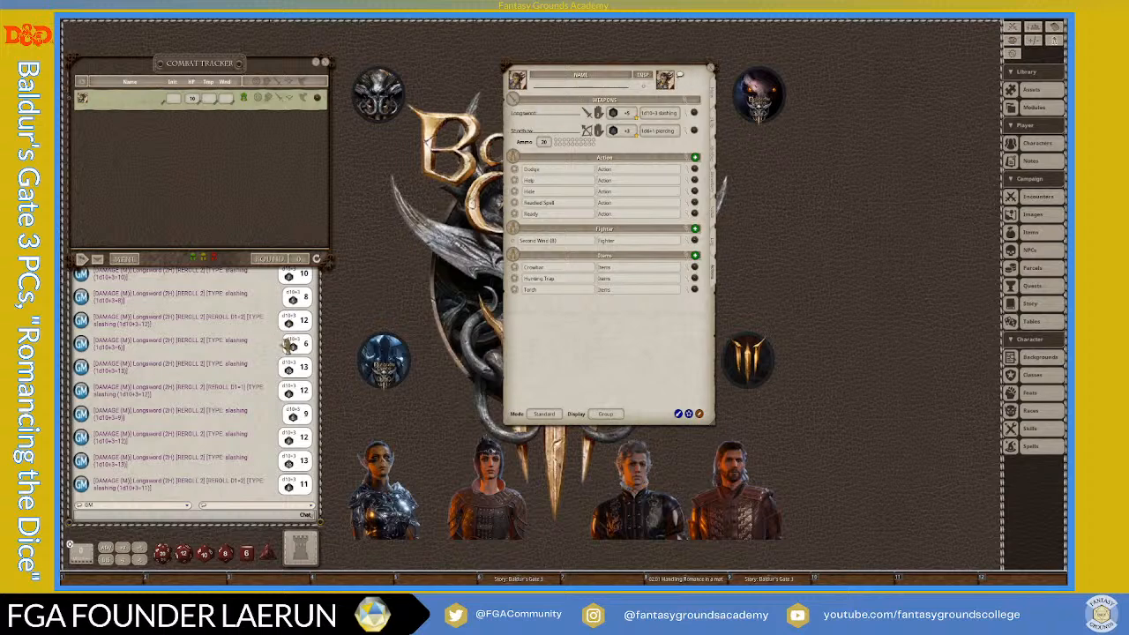
pyautogui.rightClick(265, 292)
pyautogui.click(554, 418)
pyautogui.click(554, 418)
pyautogui.click(617, 417)
pyautogui.click(622, 419)
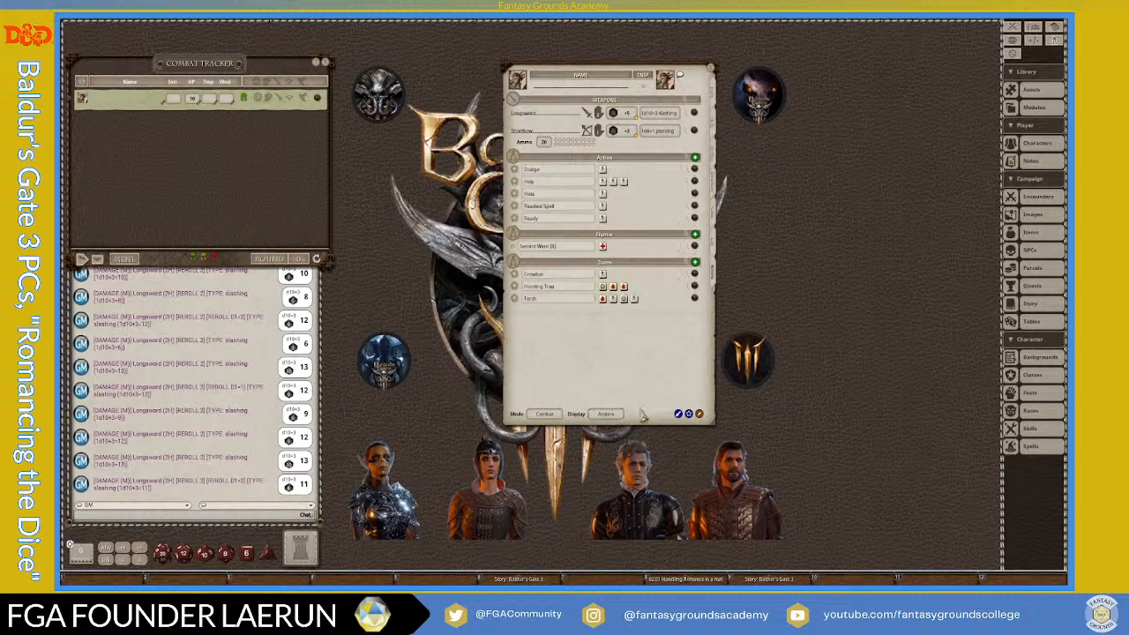
# - Place the character sheet next to the Combat Tracker, stretch it down to the hotkey bar, and adjust the tracker's position slightly
pyautogui.moveTo(591, 72); pyautogui.dragTo(421, 32)
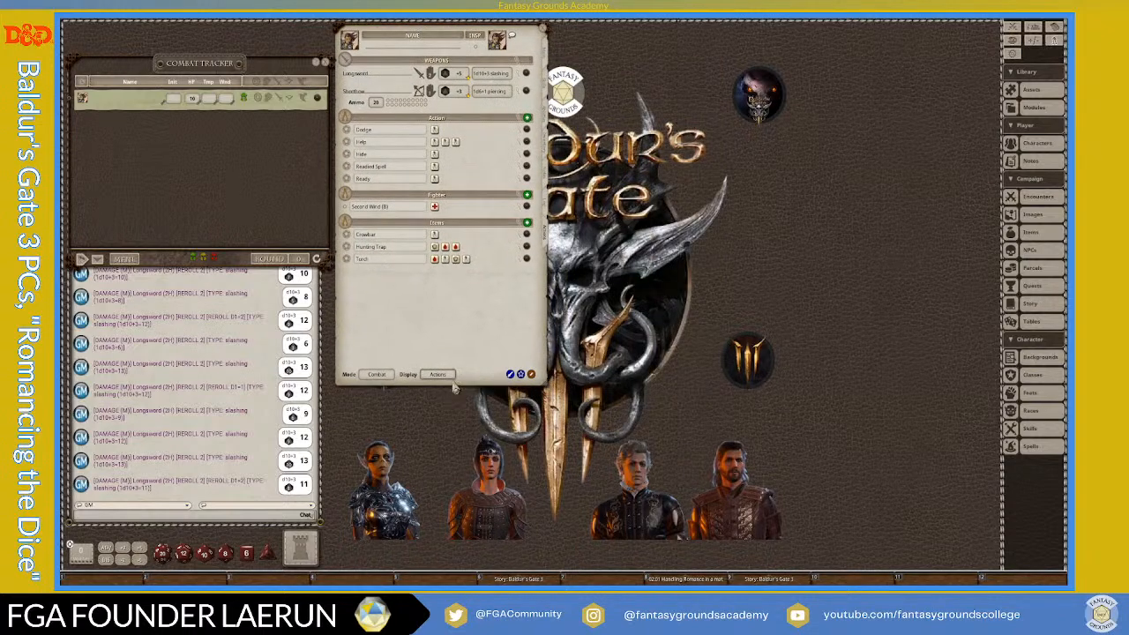
pyautogui.moveTo(458, 383); pyautogui.dragTo(454, 569)
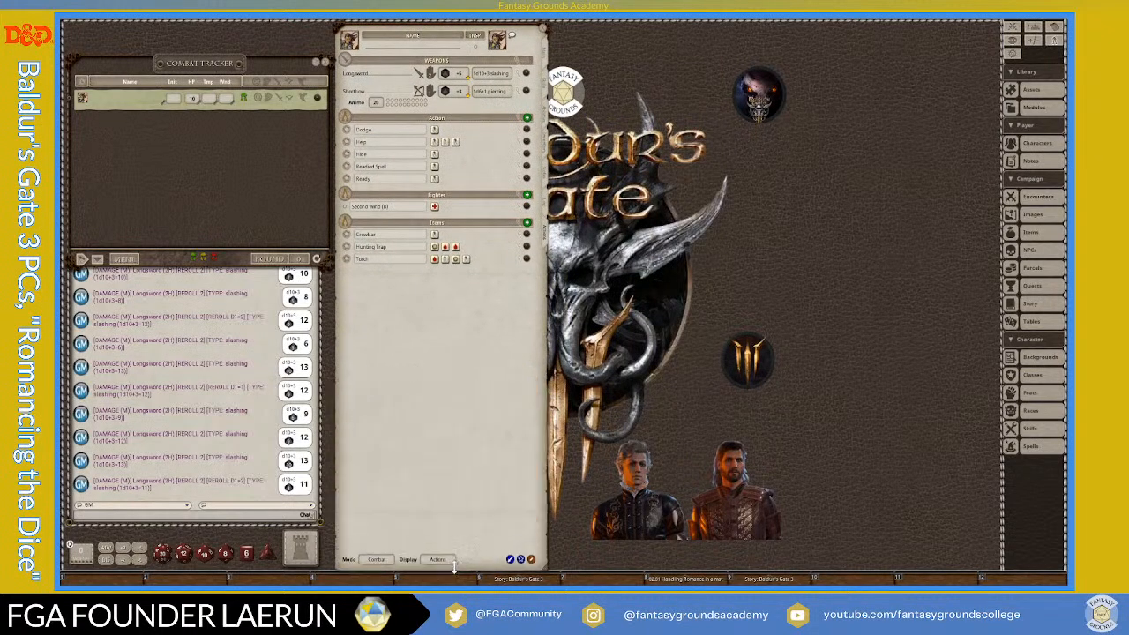
pyautogui.moveTo(216, 63); pyautogui.dragTo(213, 63)
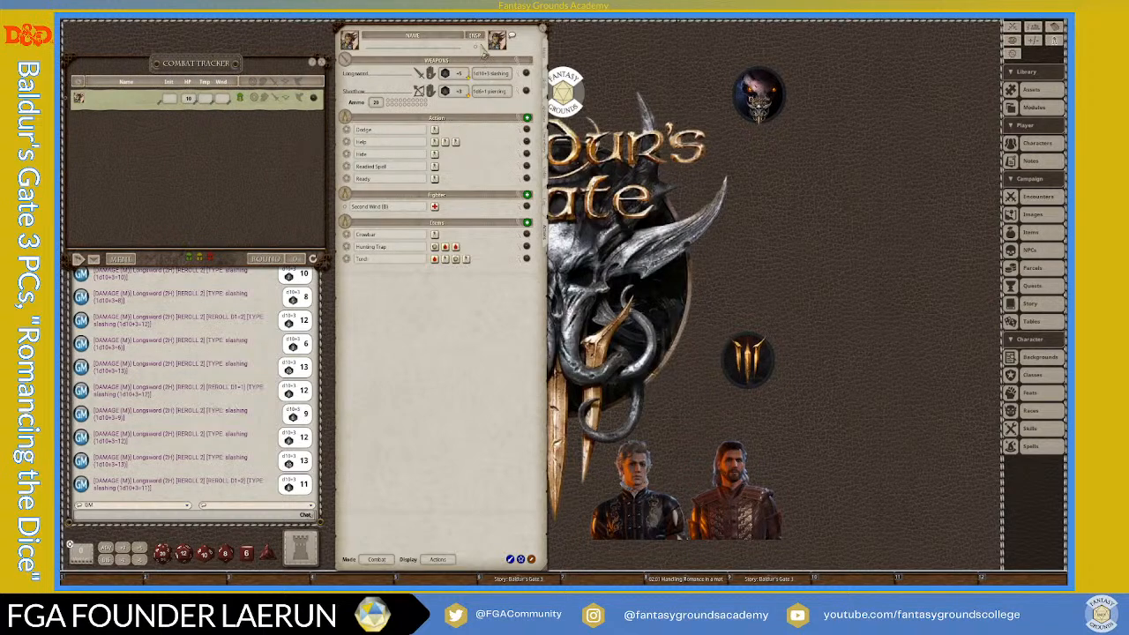
# - Show the sheet's main page and add the initiative roll to hotkey slot 3
pyautogui.click(546, 65)
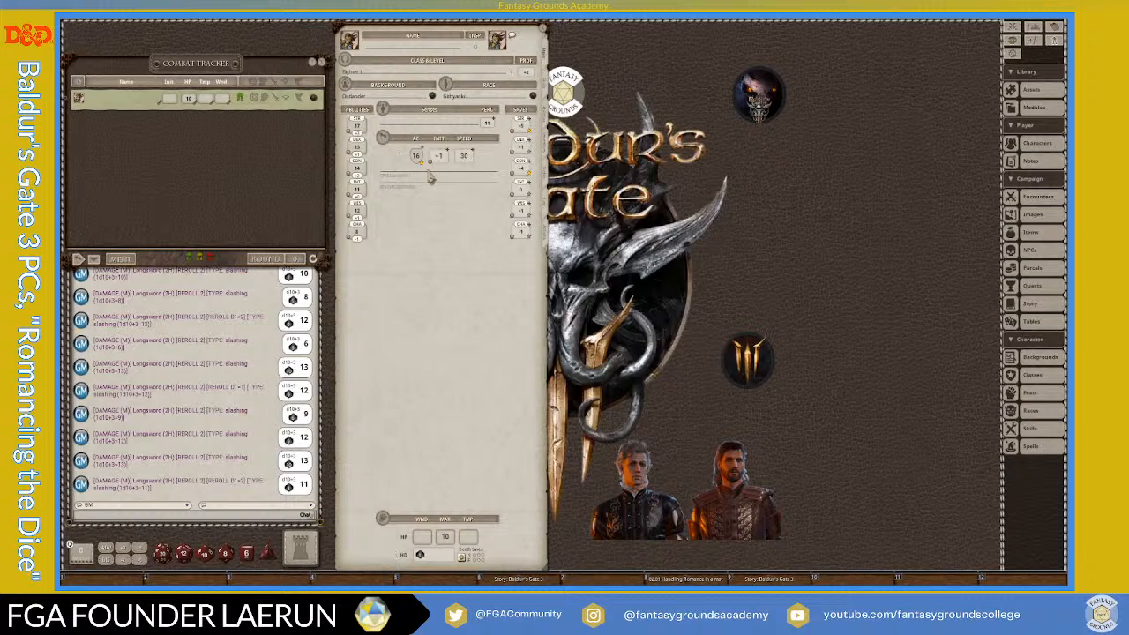
pyautogui.moveTo(436, 165); pyautogui.dragTo(265, 583)
# - Show the character's skills and add the Acrobatics and Athletics checks to hotkey slots 4 and 5
pyautogui.click(548, 123)
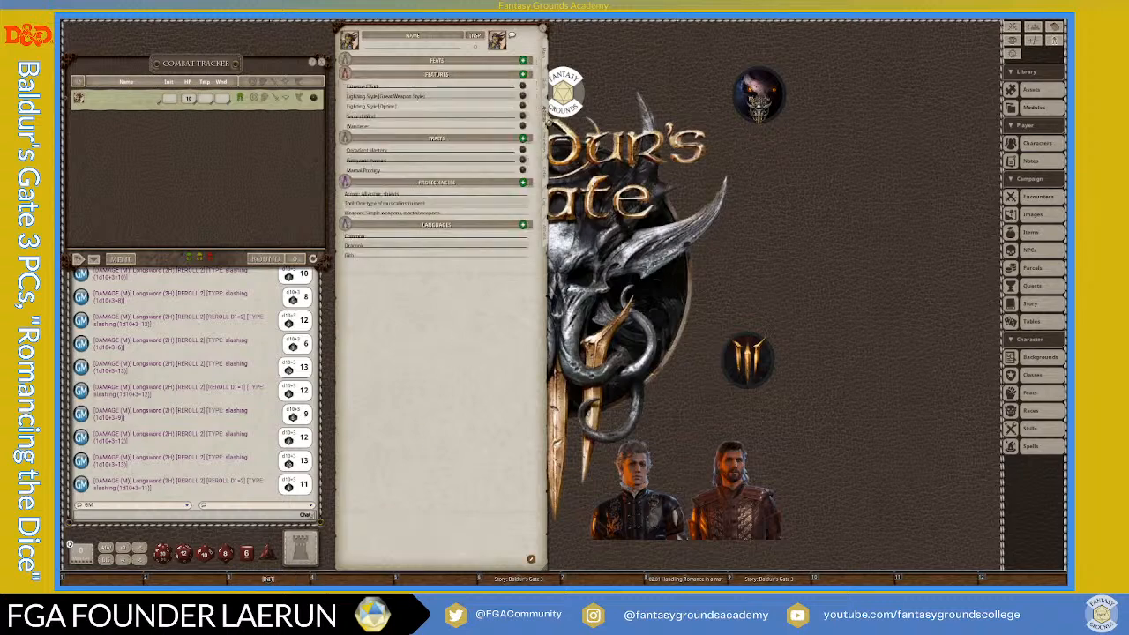
pyautogui.click(549, 99)
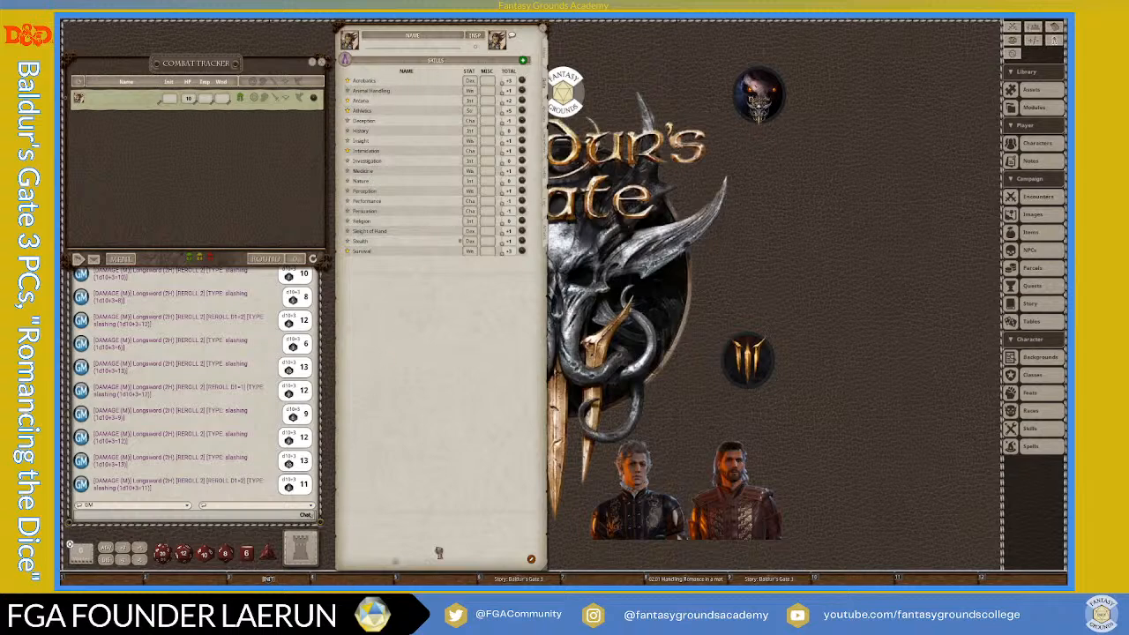
pyautogui.click(860, 204)
pyautogui.moveTo(509, 84); pyautogui.dragTo(352, 578)
pyautogui.moveTo(494, 119); pyautogui.dragTo(434, 578)
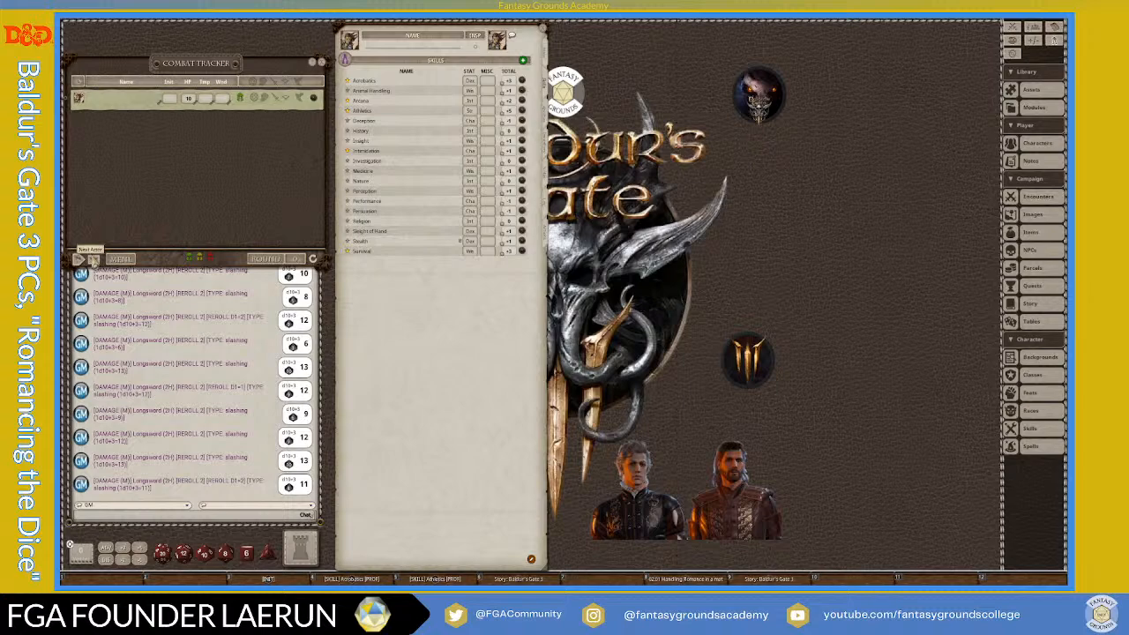
# - Start Lae'zel's turn in the Combat Tracker and place the description of her Extreme Effort feature beside the sheet
pyautogui.click(66, 99)
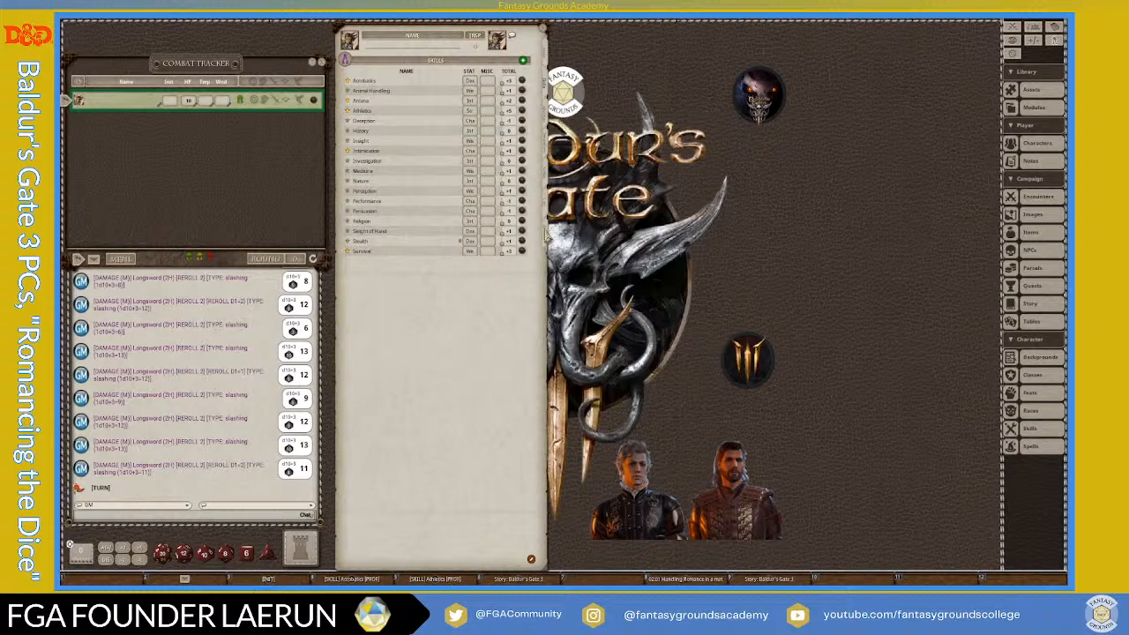
pyautogui.click(547, 235)
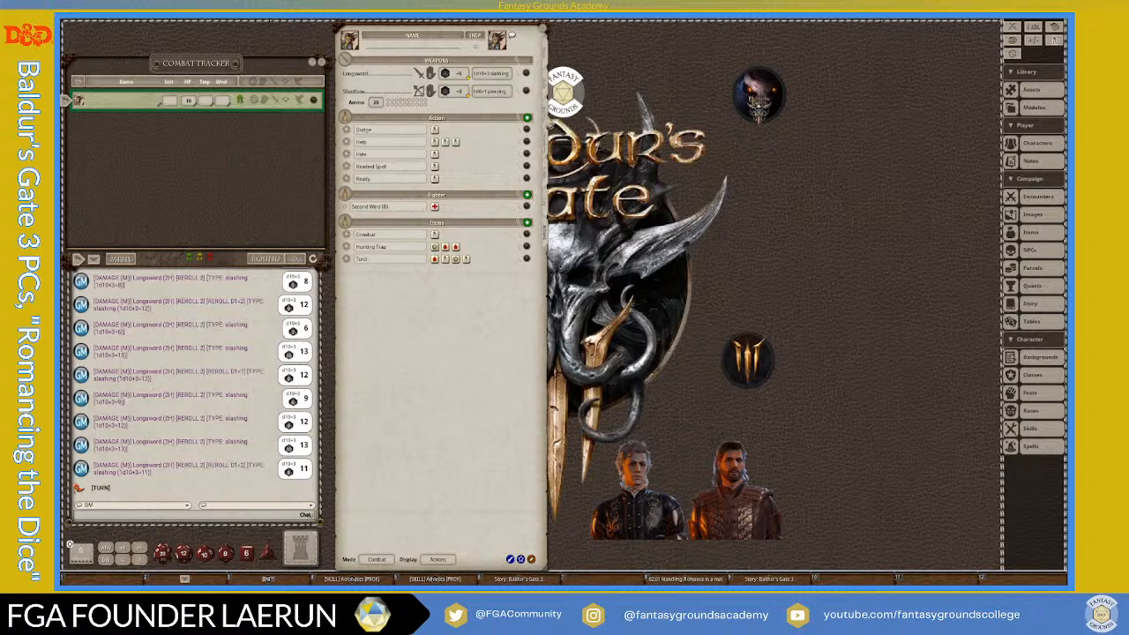
pyautogui.click(548, 124)
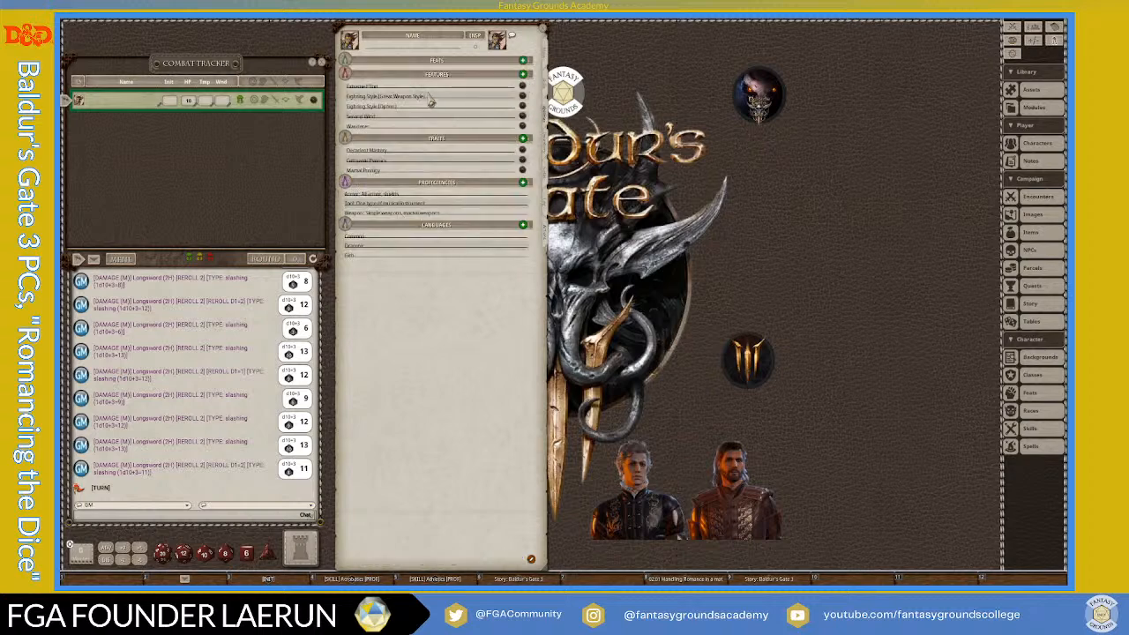
pyautogui.click(522, 86)
pyautogui.moveTo(572, 235); pyautogui.dragTo(872, 70)
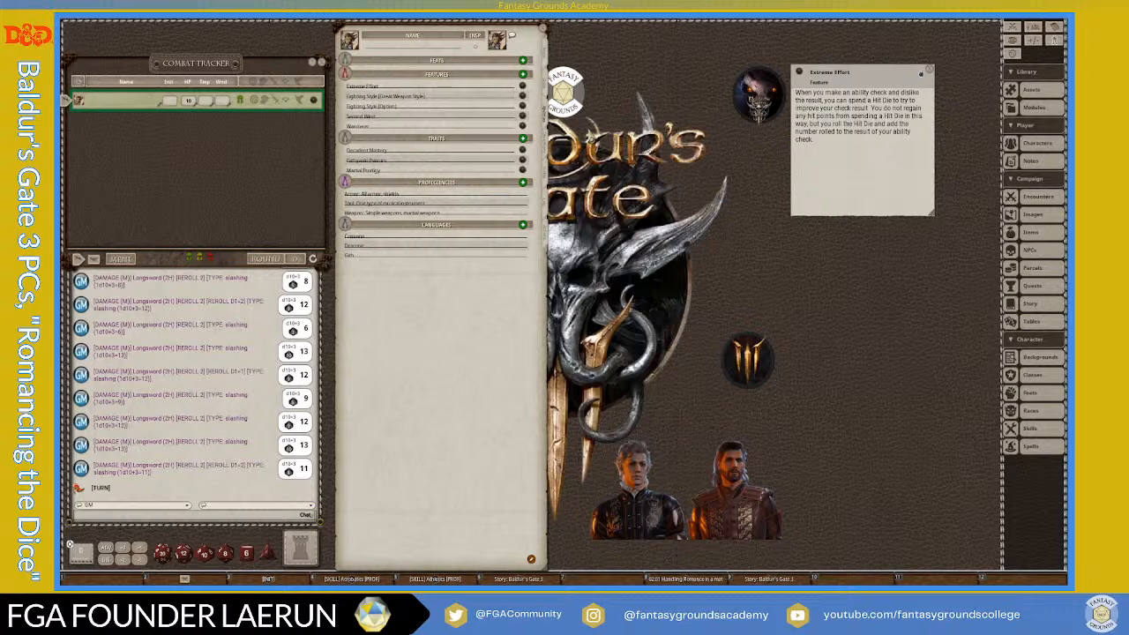
# - Add Extreme Effort as a power on the actions page and assign it to a group named Racial Abilities
pyautogui.click(549, 240)
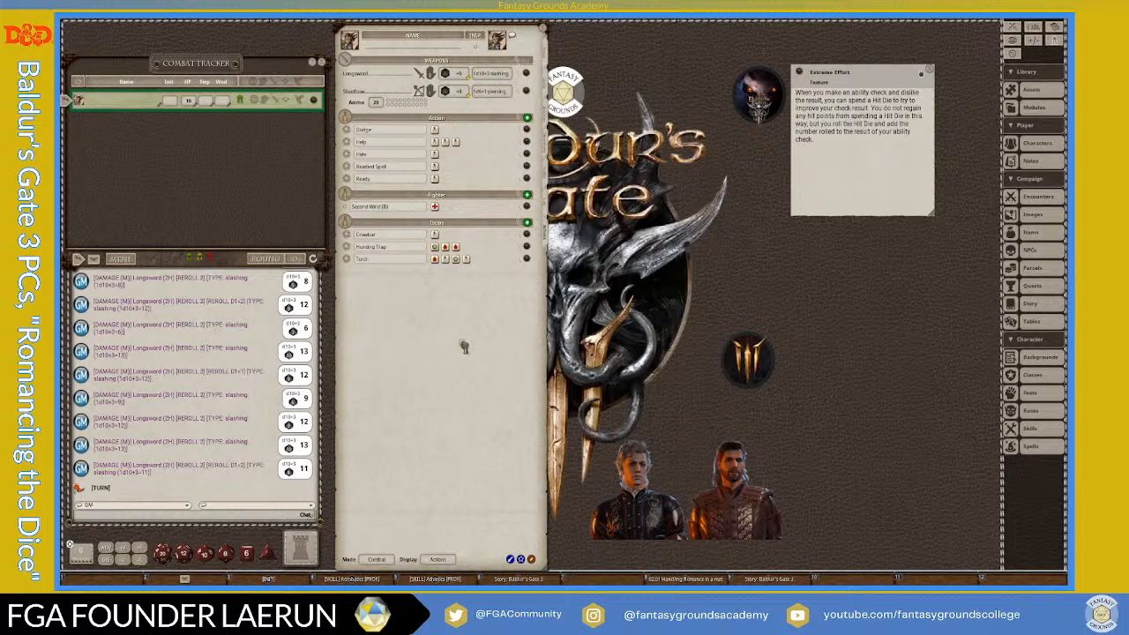
pyautogui.moveTo(466, 347); pyautogui.dragTo(466, 347)
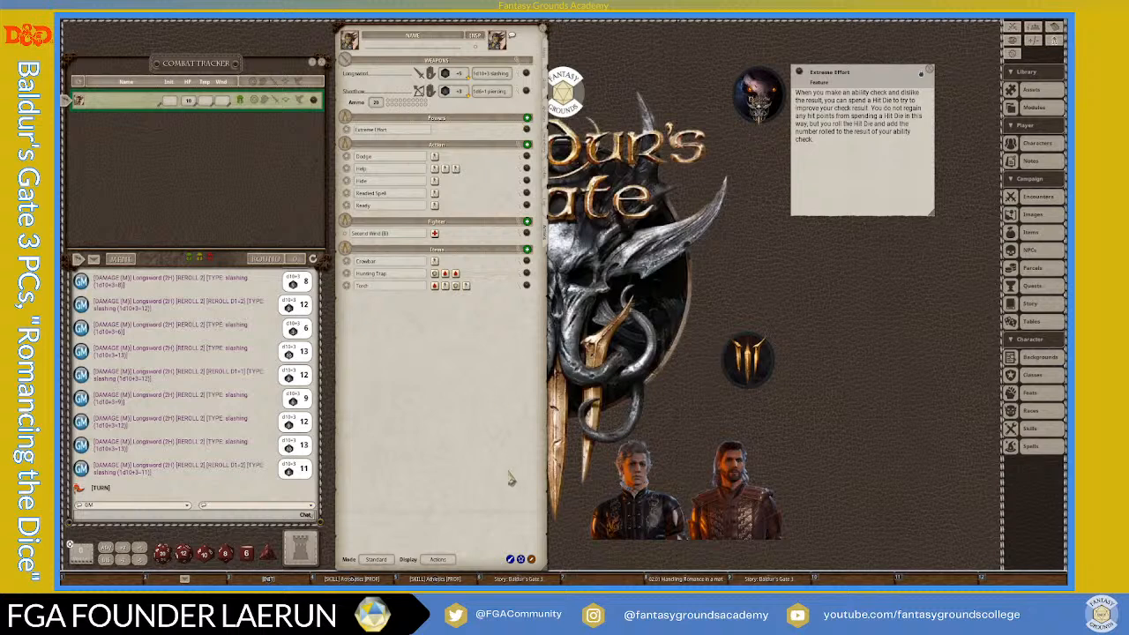
pyautogui.click(530, 561)
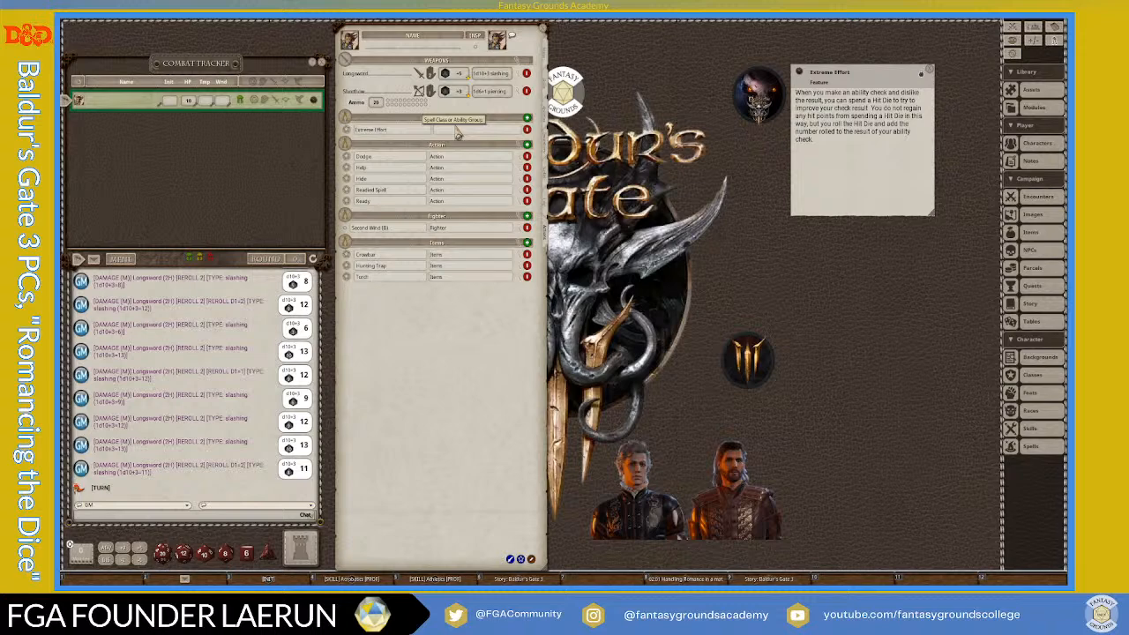
pyautogui.write('Fea')
pyautogui.write('tu')
pyautogui.write('es')
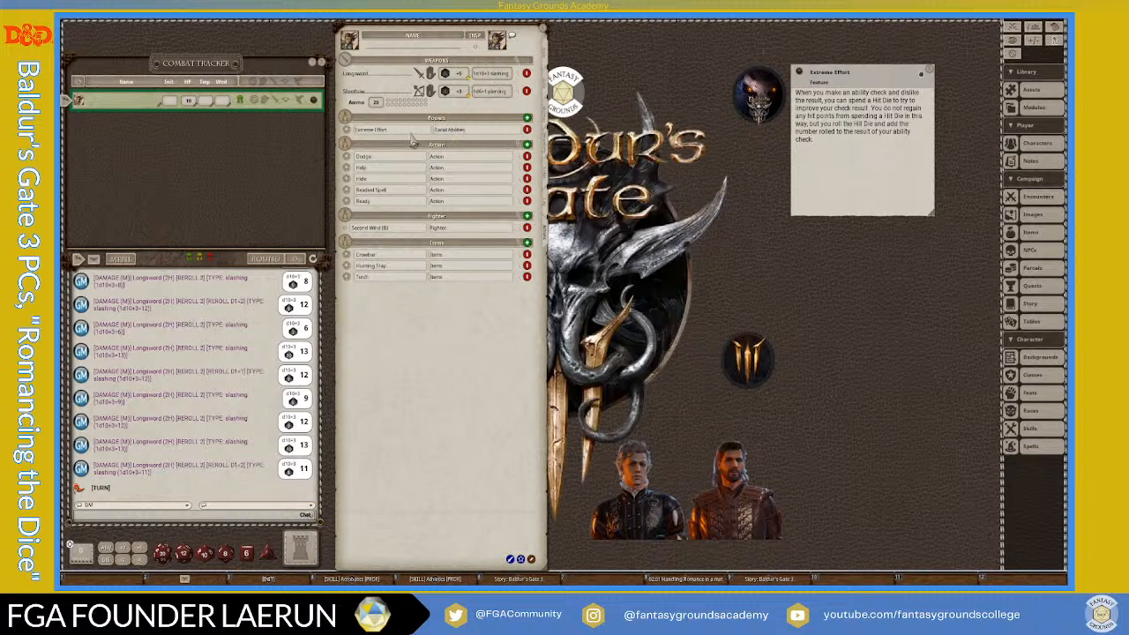
pyautogui.click(412, 140)
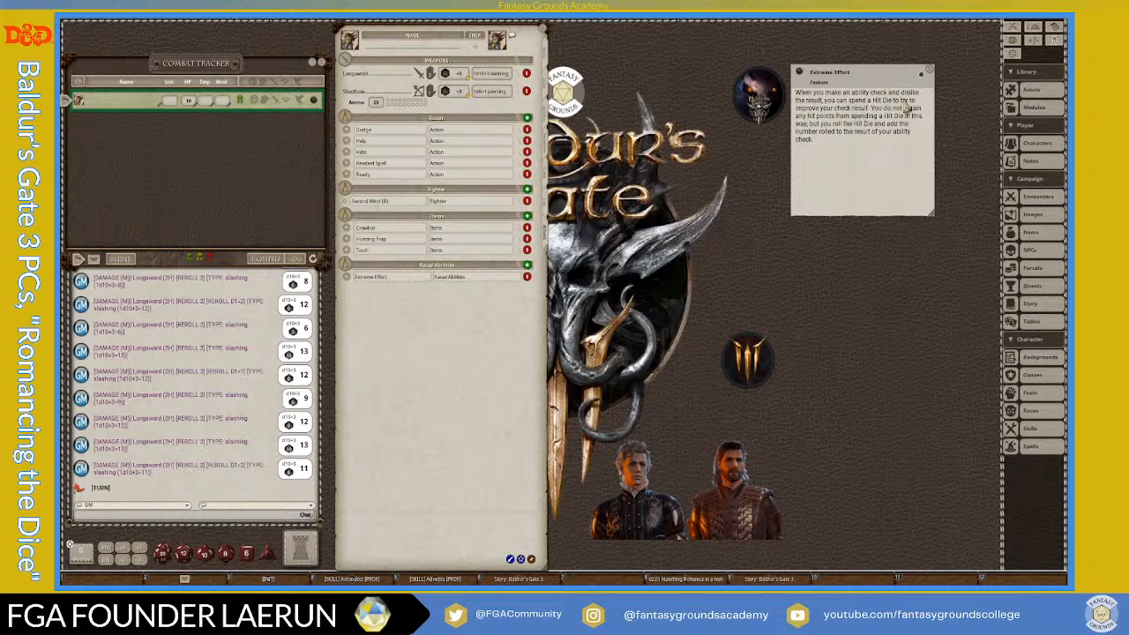
# - Close the Extreme Effort description and look through the character's skills and abilities before returning to the actions page
pyautogui.moveTo(419, 392)
pyautogui.mouseDown()
pyautogui.moveTo(409, 378)
pyautogui.moveTo(414, 400)
pyautogui.mouseUp()
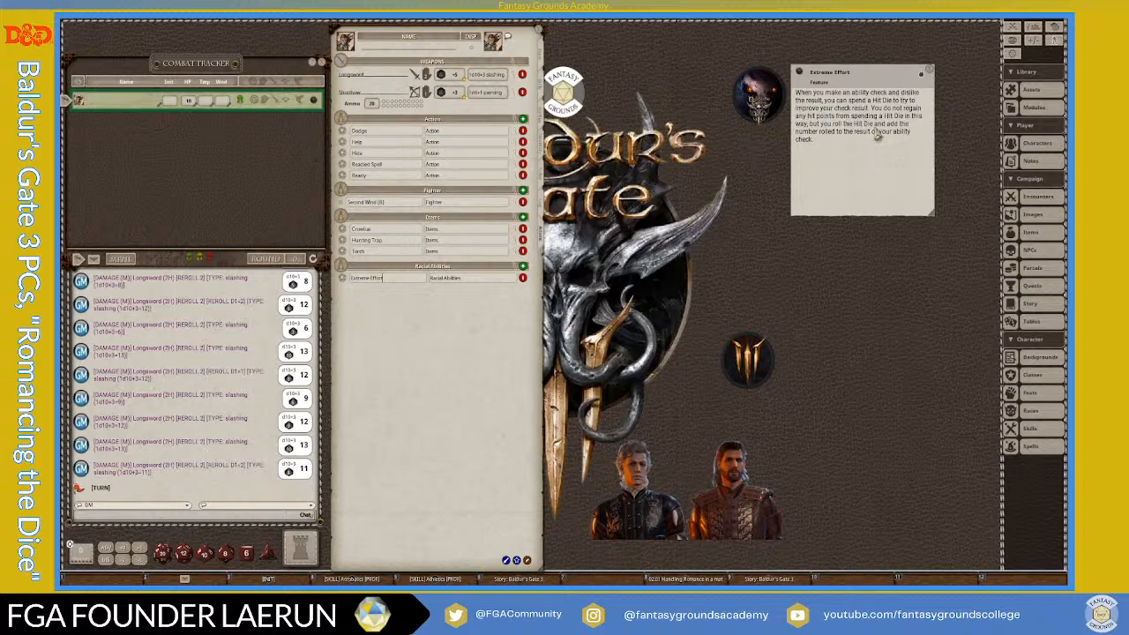
pyautogui.click(931, 73)
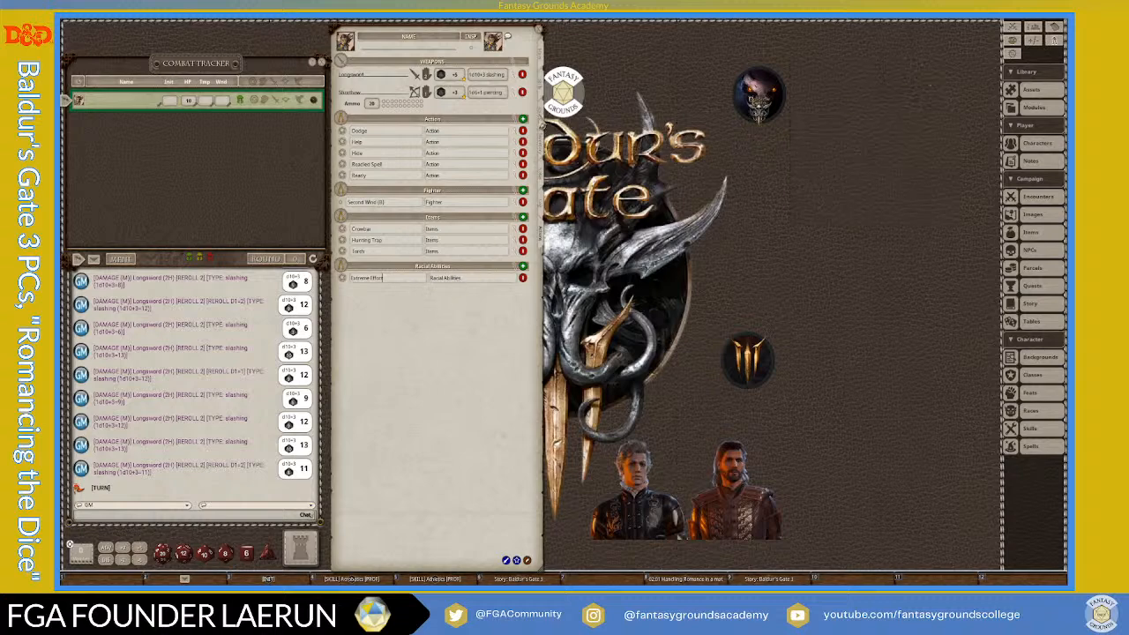
pyautogui.click(542, 114)
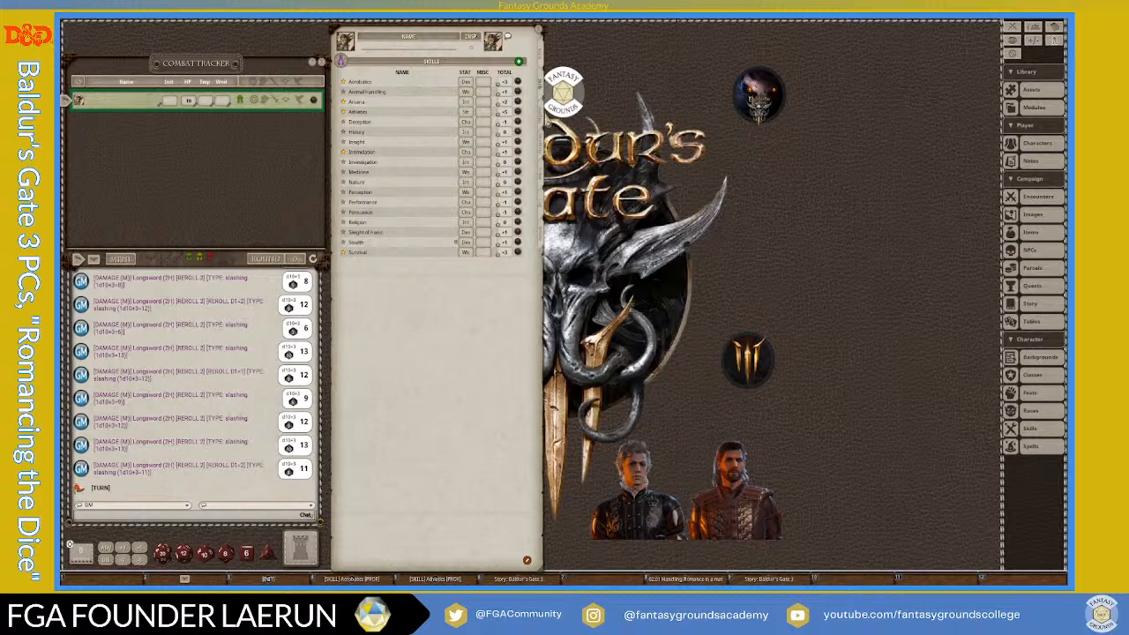
pyautogui.click(545, 120)
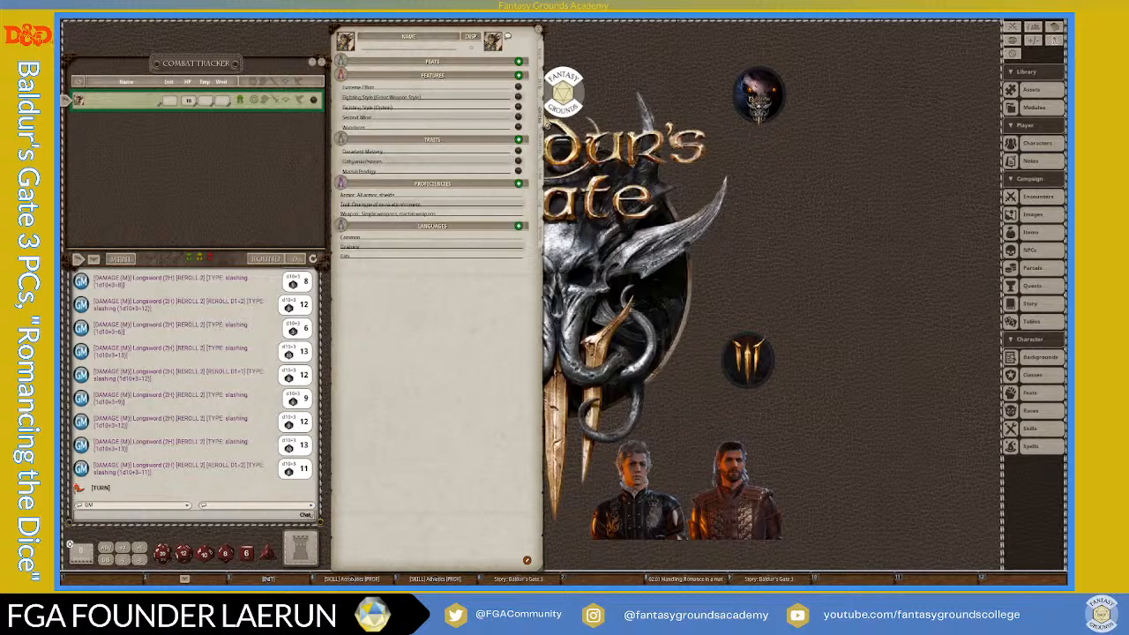
pyautogui.click(545, 237)
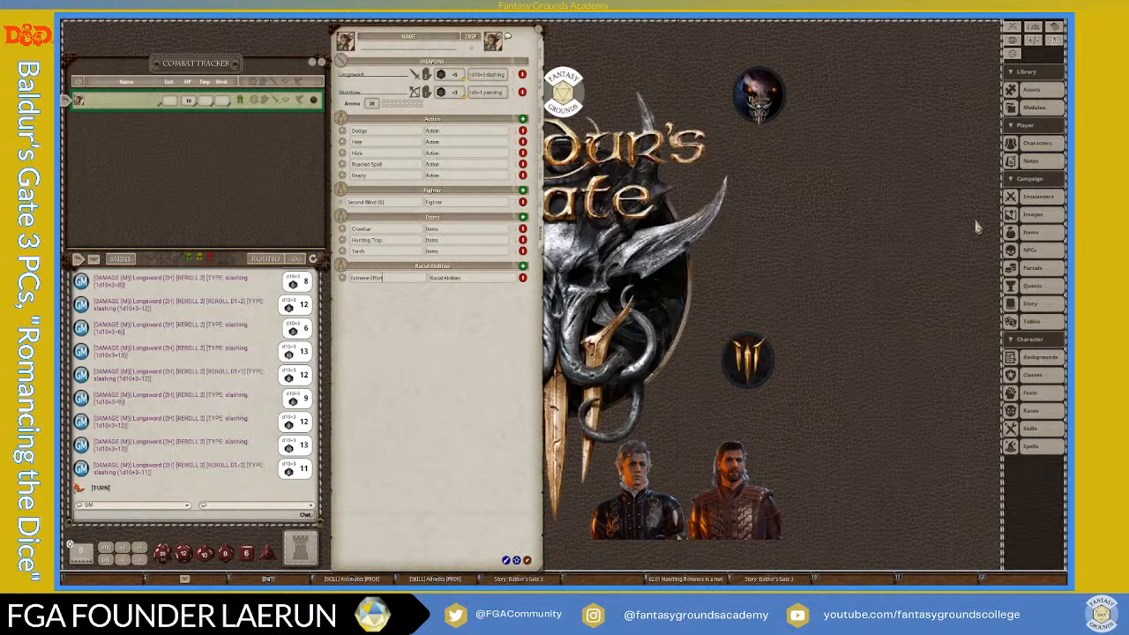
# - Open the spells list, place it beside the sheet, and show only the 5E Effects Coding - Spells group
pyautogui.click(1030, 447)
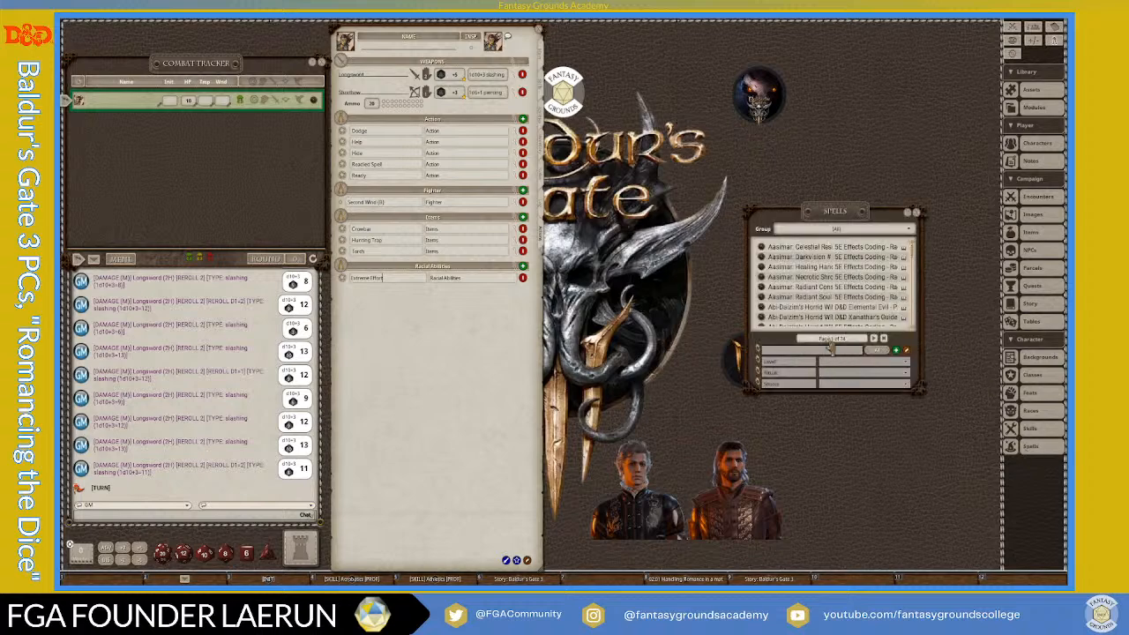
pyautogui.moveTo(851, 214); pyautogui.dragTo(741, 64)
pyautogui.click(772, 81)
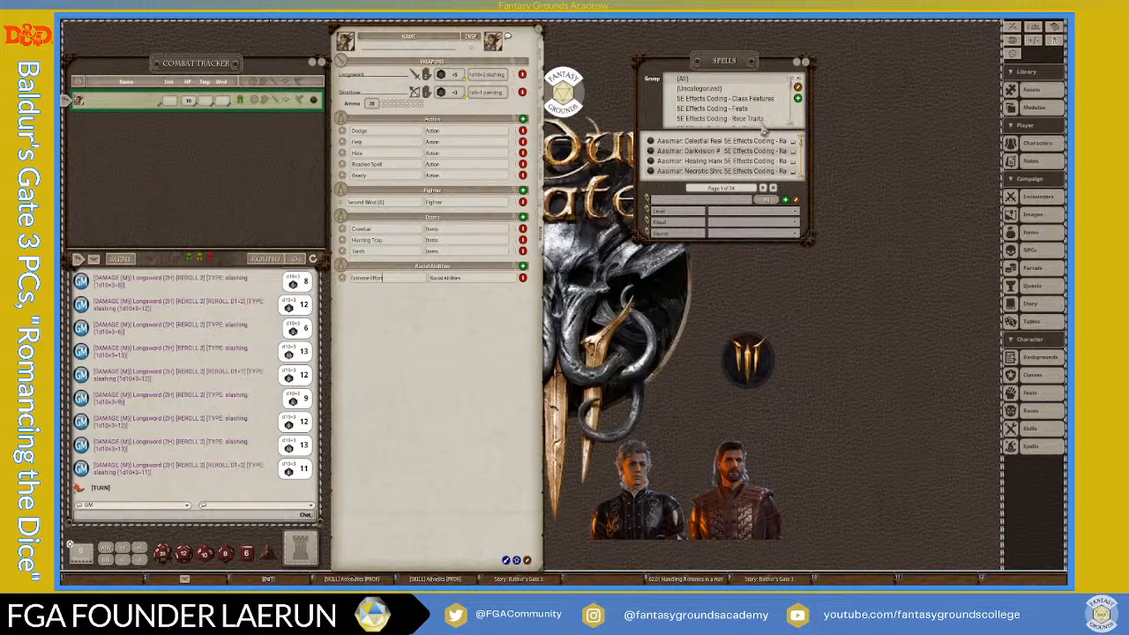
pyautogui.scroll(-1, 752, 114)
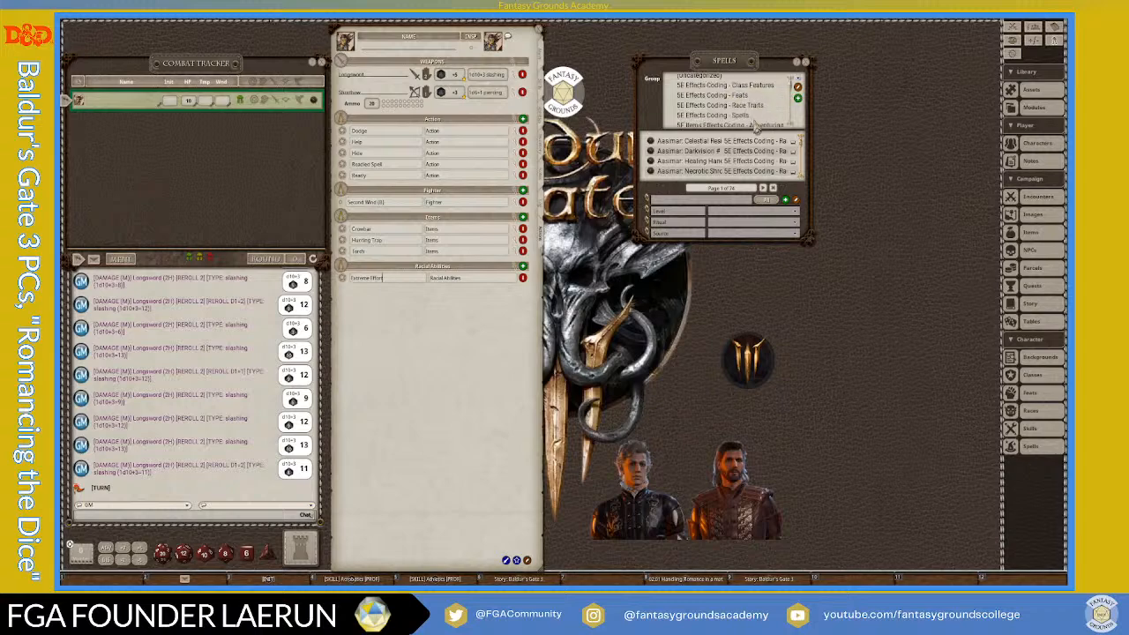
pyautogui.click(749, 114)
pyautogui.scroll(-4, 744, 152)
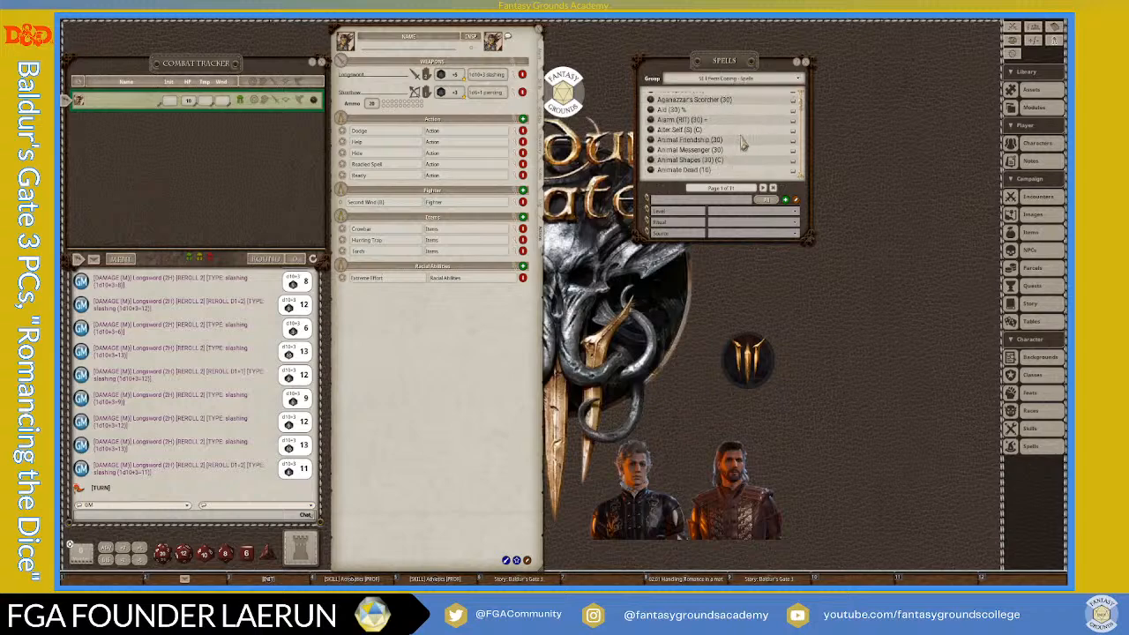
pyautogui.scroll(-1, 744, 152)
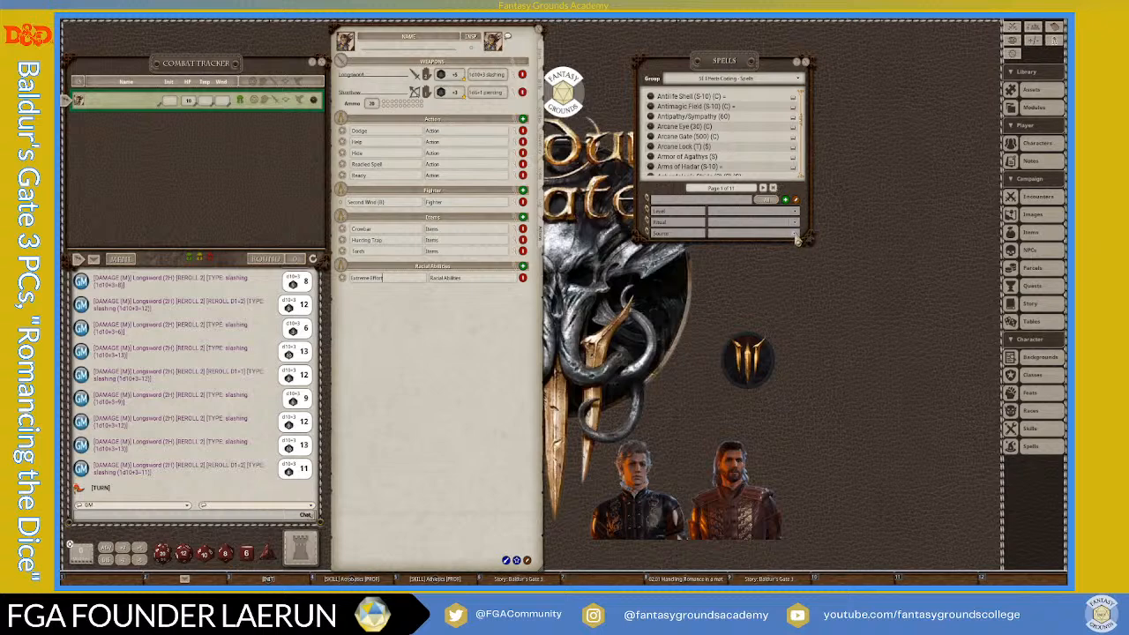
# - Check the spell source options without choosing one, and filter the list to level 0 cantrips
pyautogui.click(796, 234)
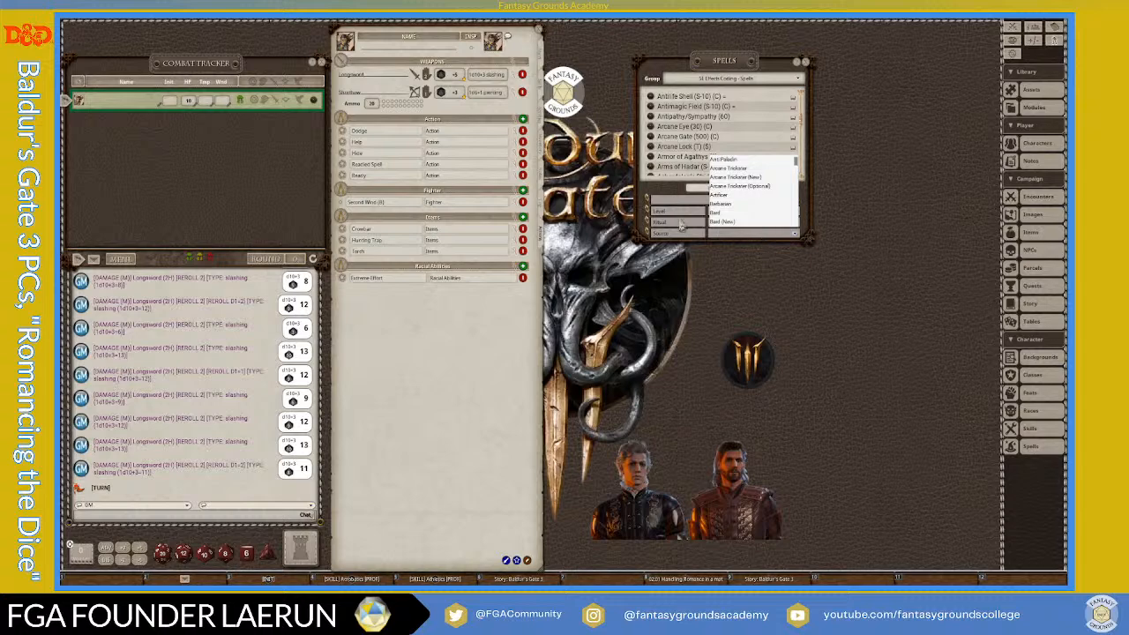
pyautogui.scroll(1, 756, 200)
pyautogui.click(741, 168)
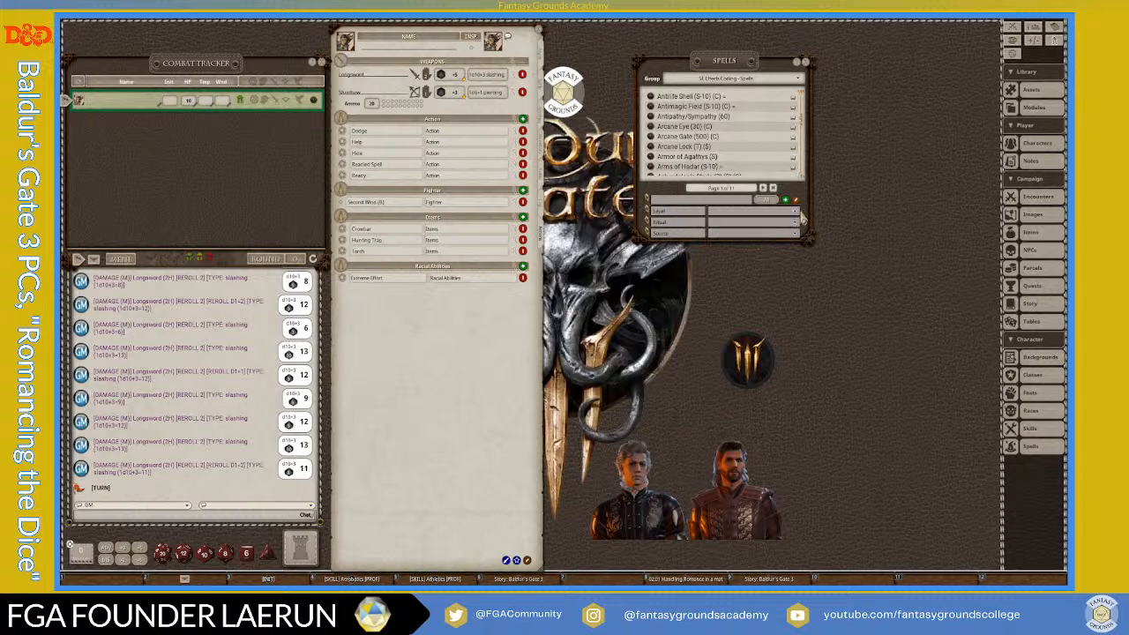
pyautogui.click(798, 215)
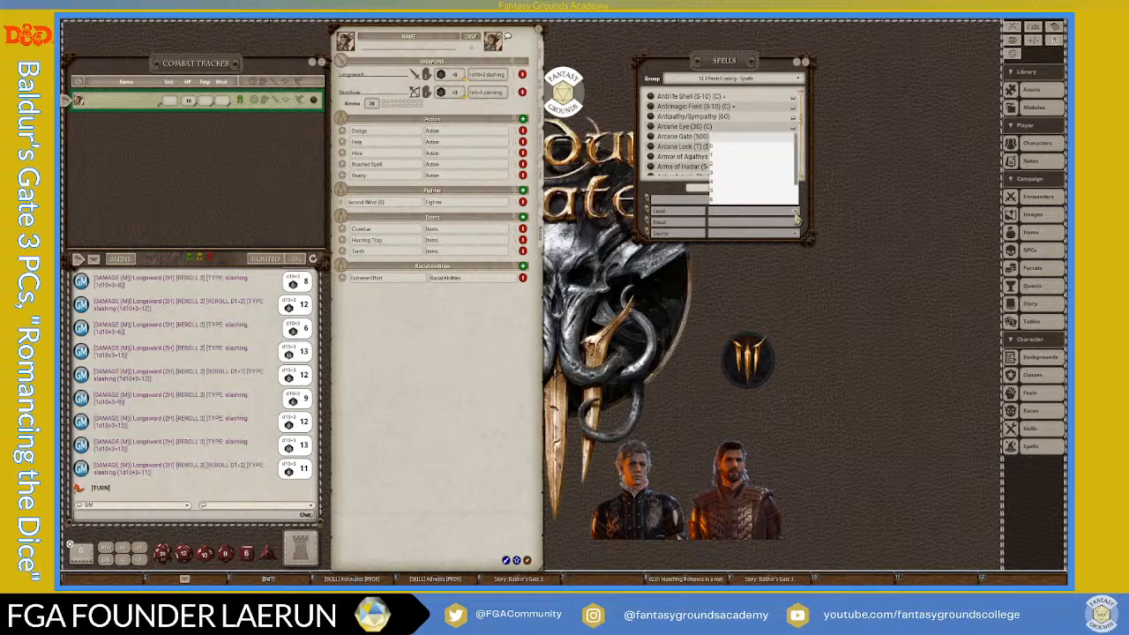
pyautogui.click(715, 154)
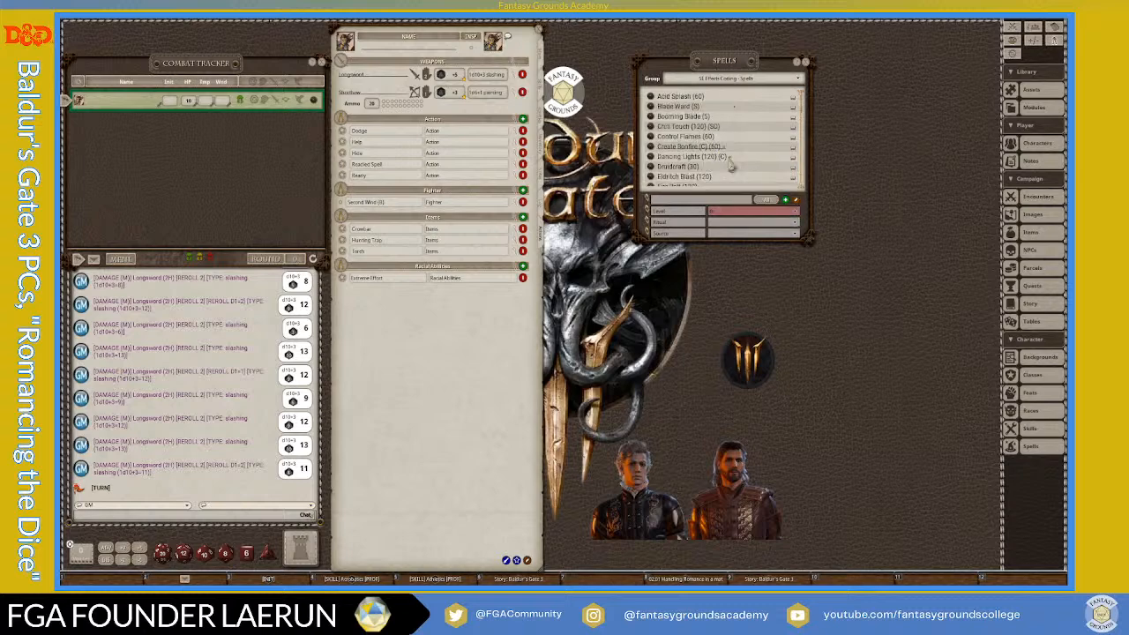
# - Search the cantrips for "Mage", add Mage Hand to the Racial Abilities group, and close the spells list
pyautogui.click(671, 203)
pyautogui.write('Mage')
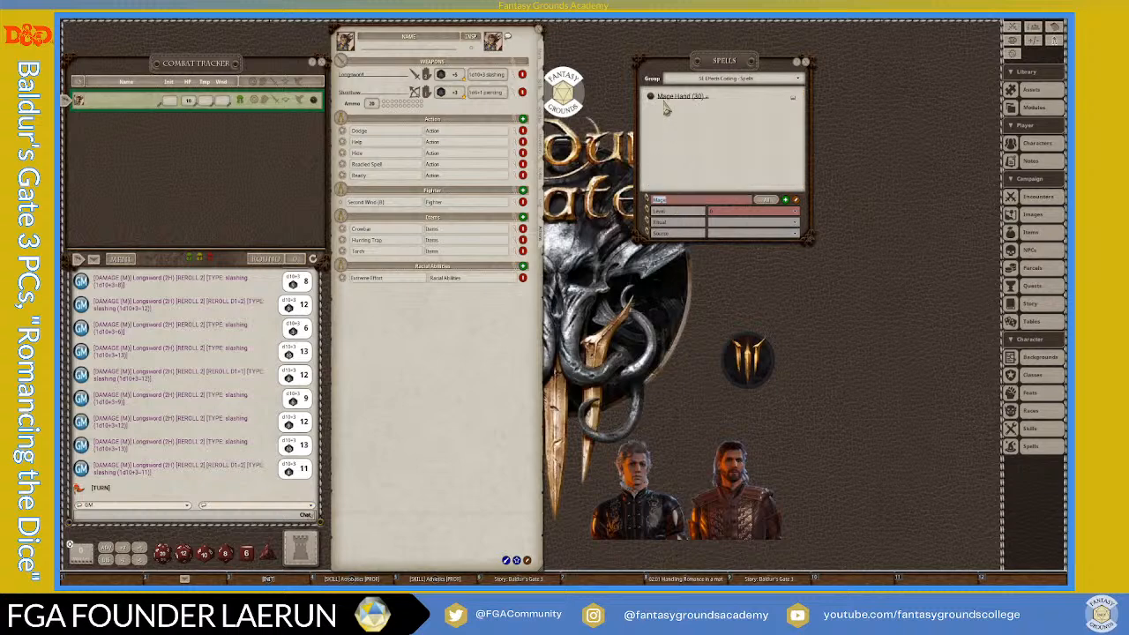
pyautogui.moveTo(651, 99); pyautogui.dragTo(401, 284)
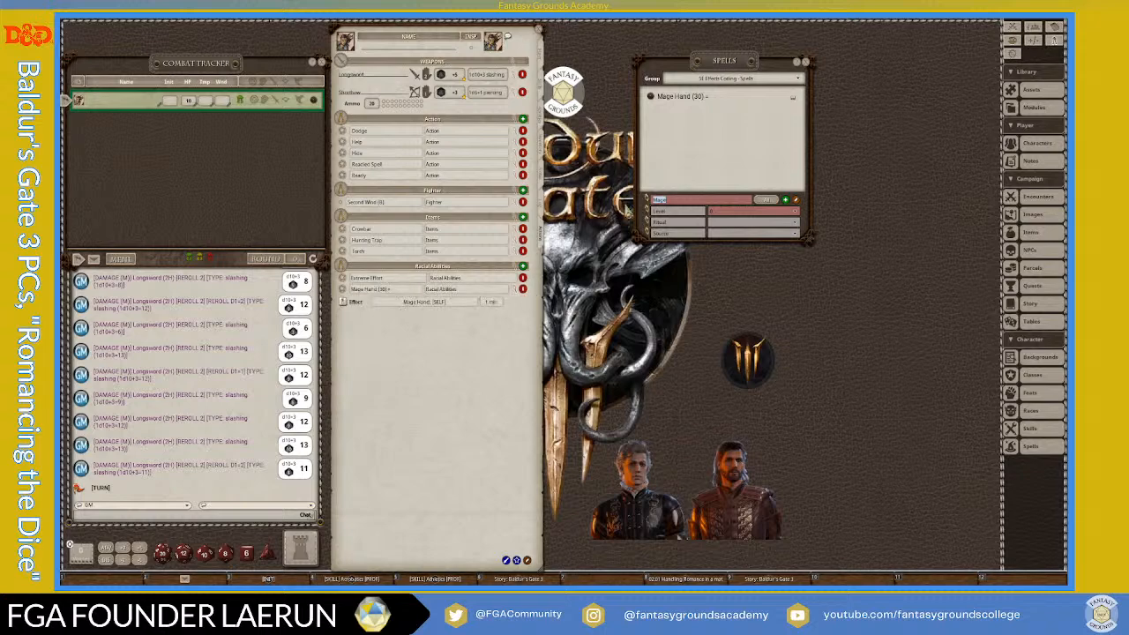
pyautogui.click(806, 62)
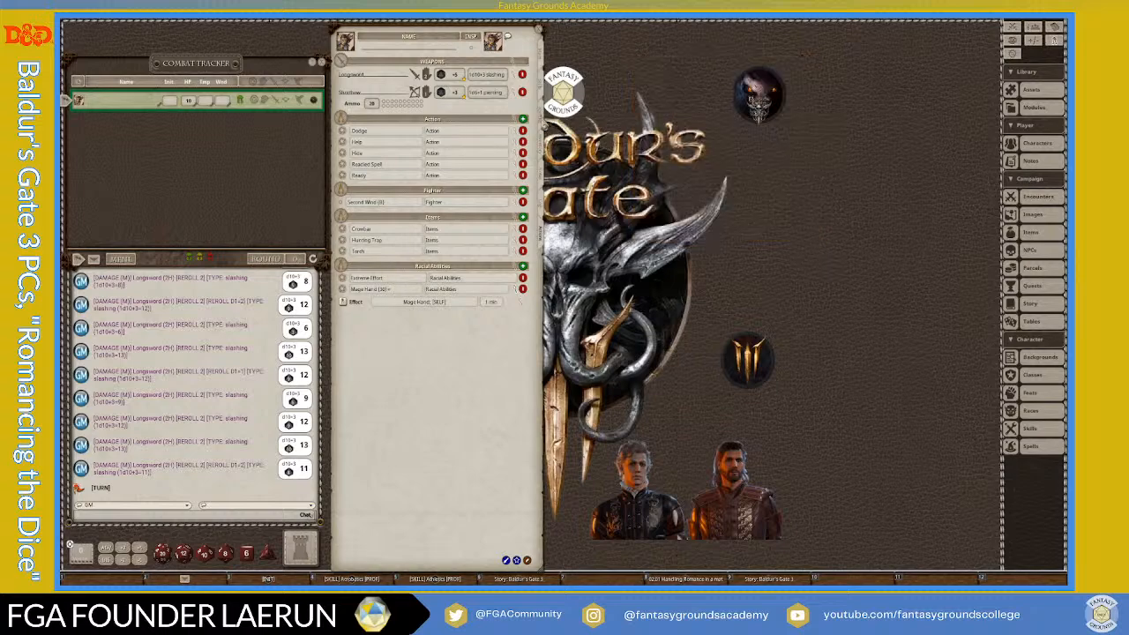
# - Open the Githyanki Psionics trait beside the sheet and read its level requirements, spellcasting ability, and linked spells
pyautogui.click(541, 125)
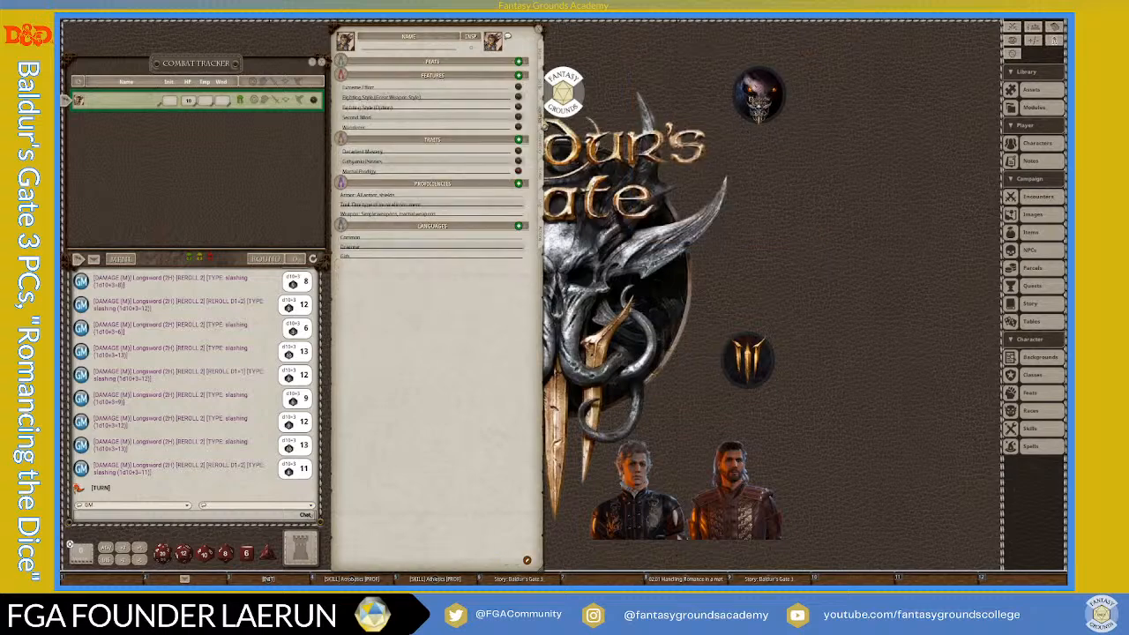
pyautogui.click(518, 162)
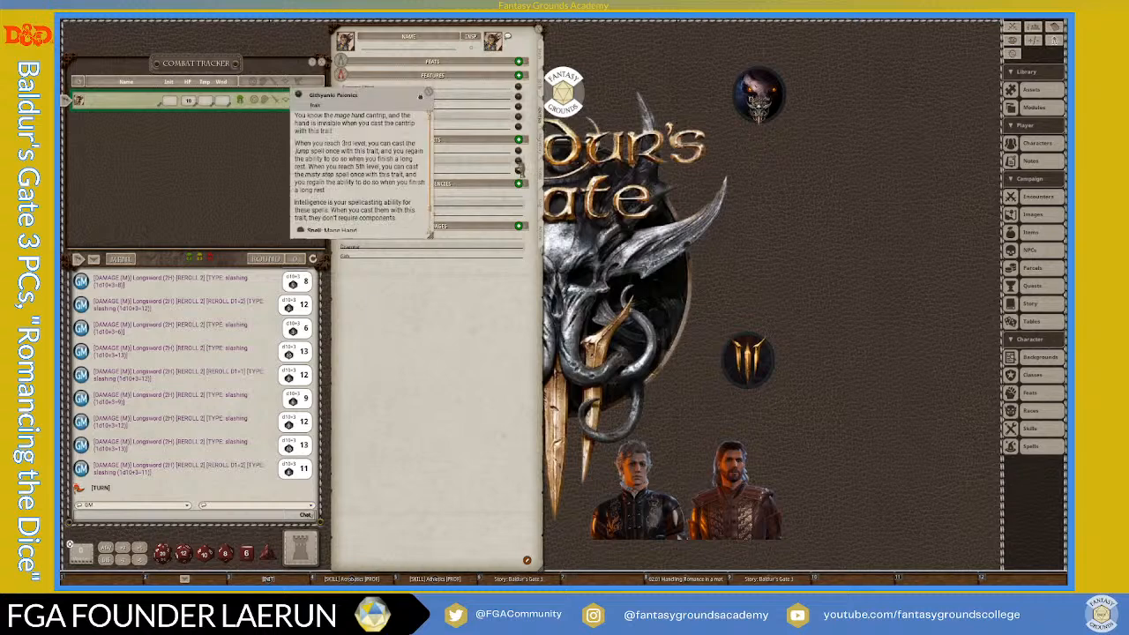
pyautogui.moveTo(434, 169); pyautogui.dragTo(844, 177)
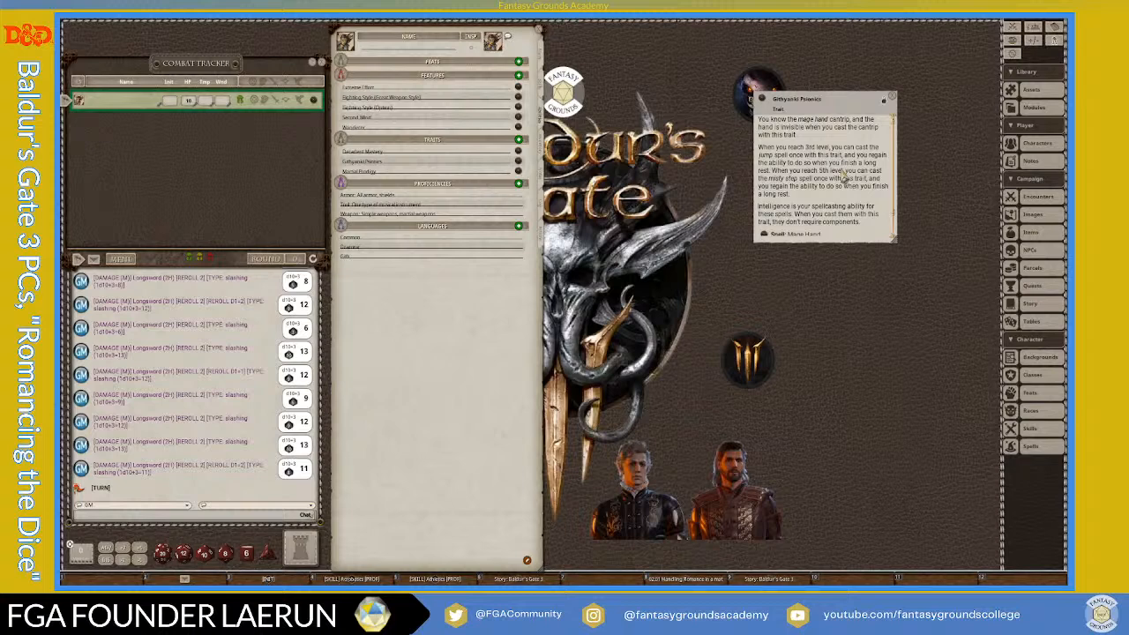
pyautogui.scroll(-2, 844, 176)
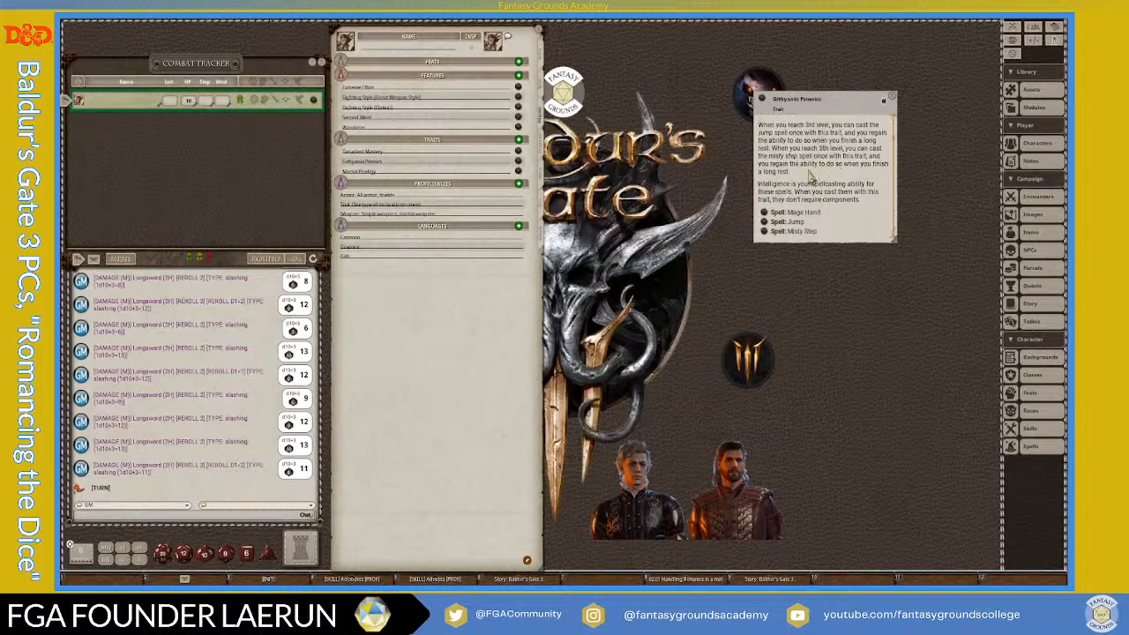
pyautogui.scroll(1, 810, 176)
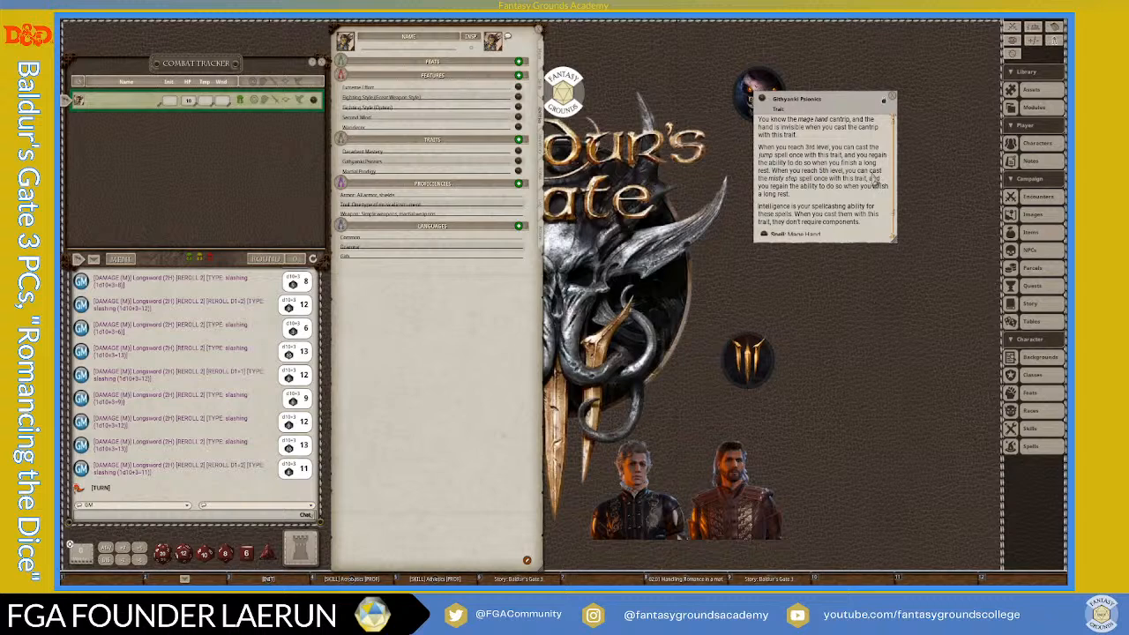
pyautogui.scroll(-1, 874, 179)
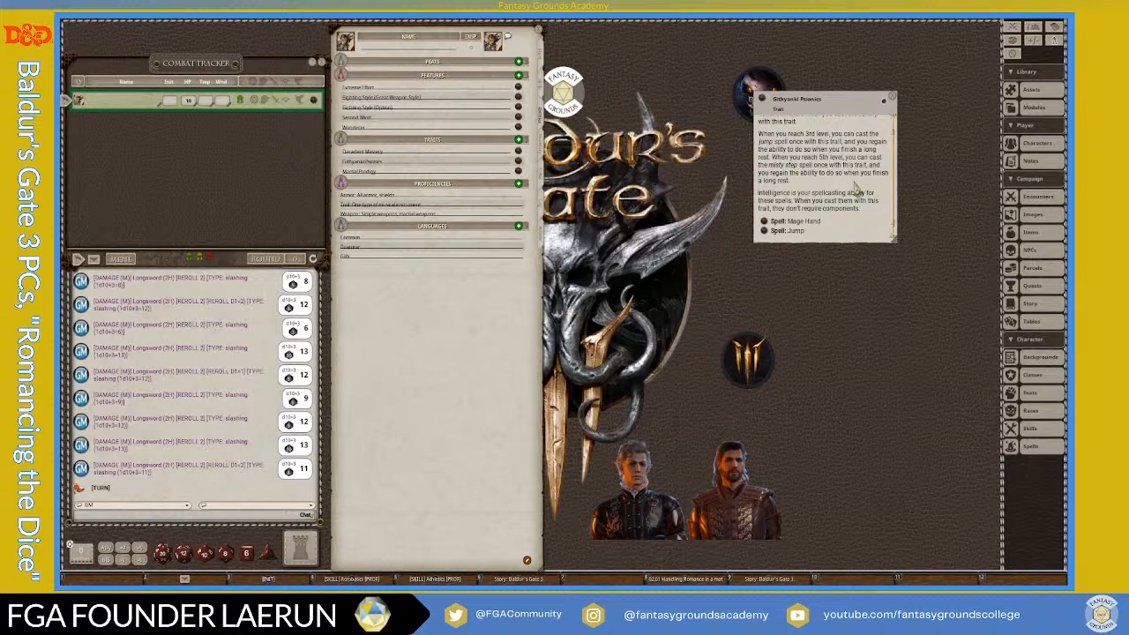
pyautogui.scroll(-1, 856, 190)
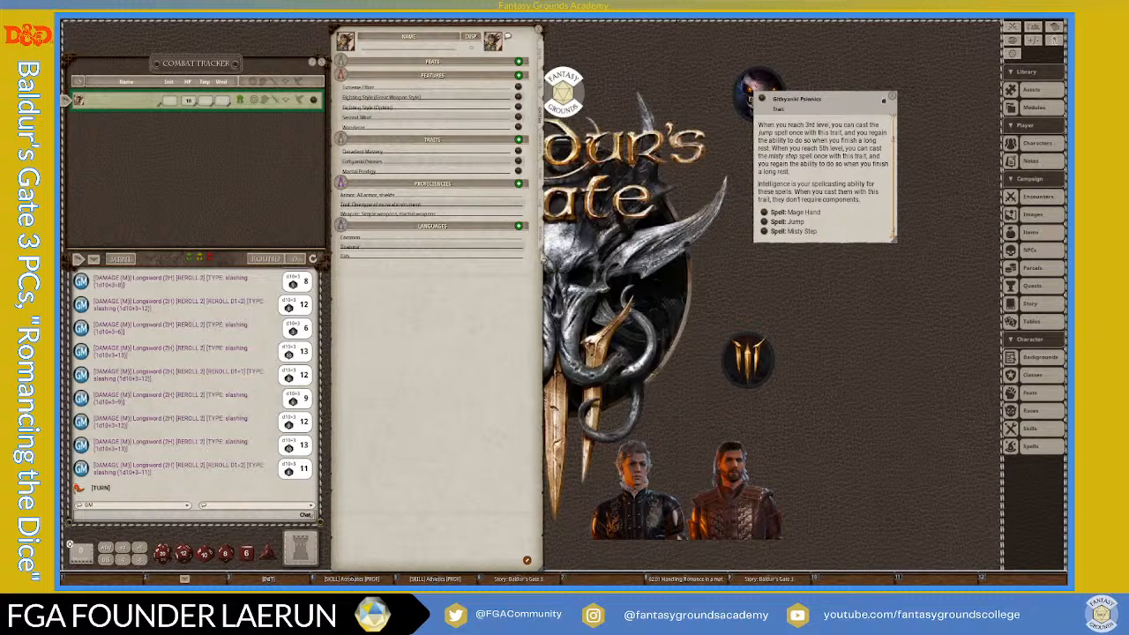
# - Return to the actions page and collapse the effect details under Mage Hand
pyautogui.click(539, 251)
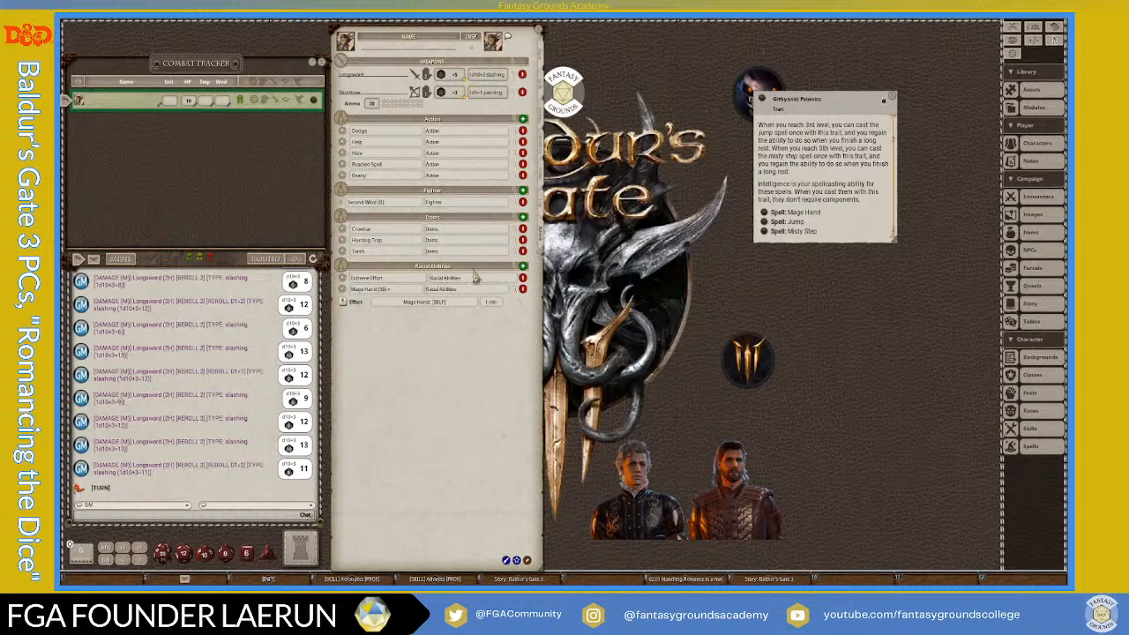
pyautogui.click(517, 292)
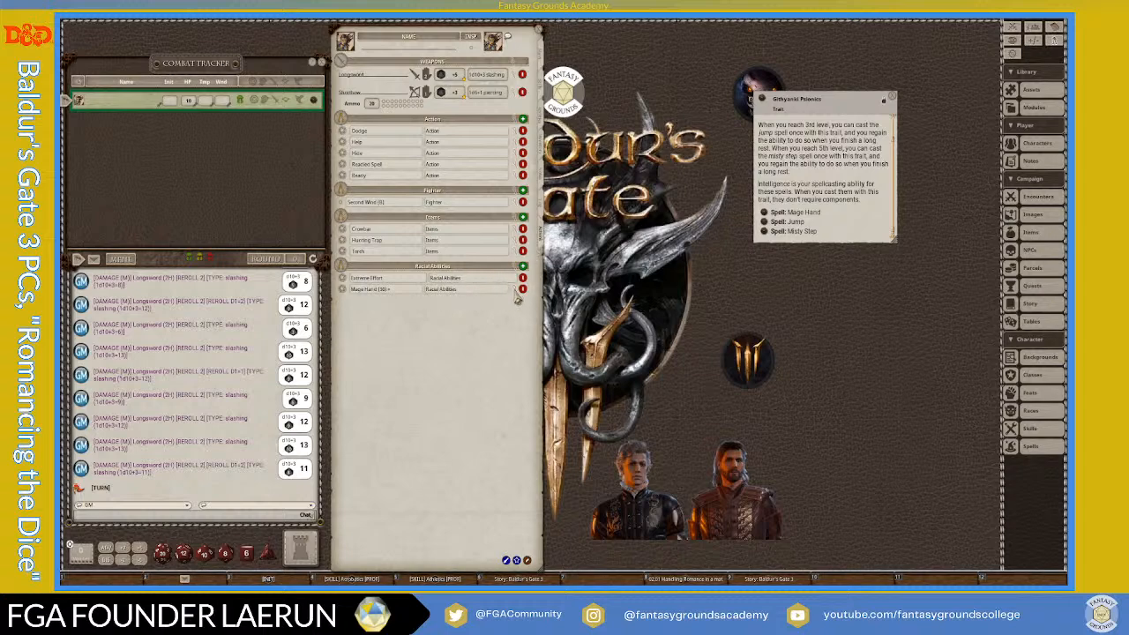
# - Leave list editing, inspect the Racial Abilities power group settings, and close them along with the Githyanki Psionics trait
pyautogui.click(527, 561)
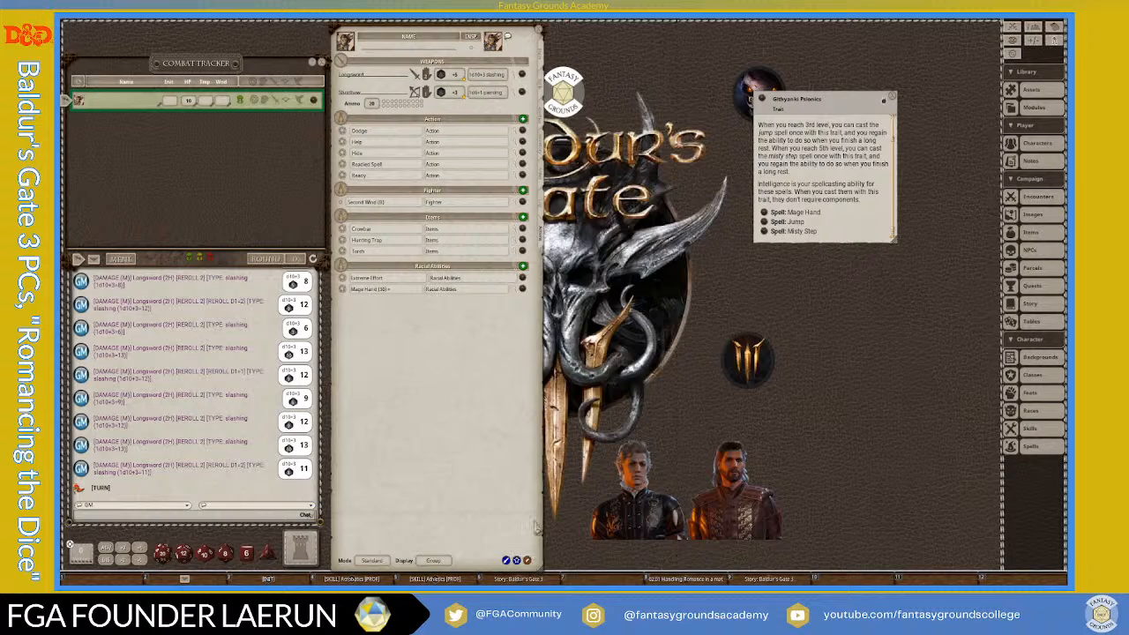
pyautogui.click(517, 276)
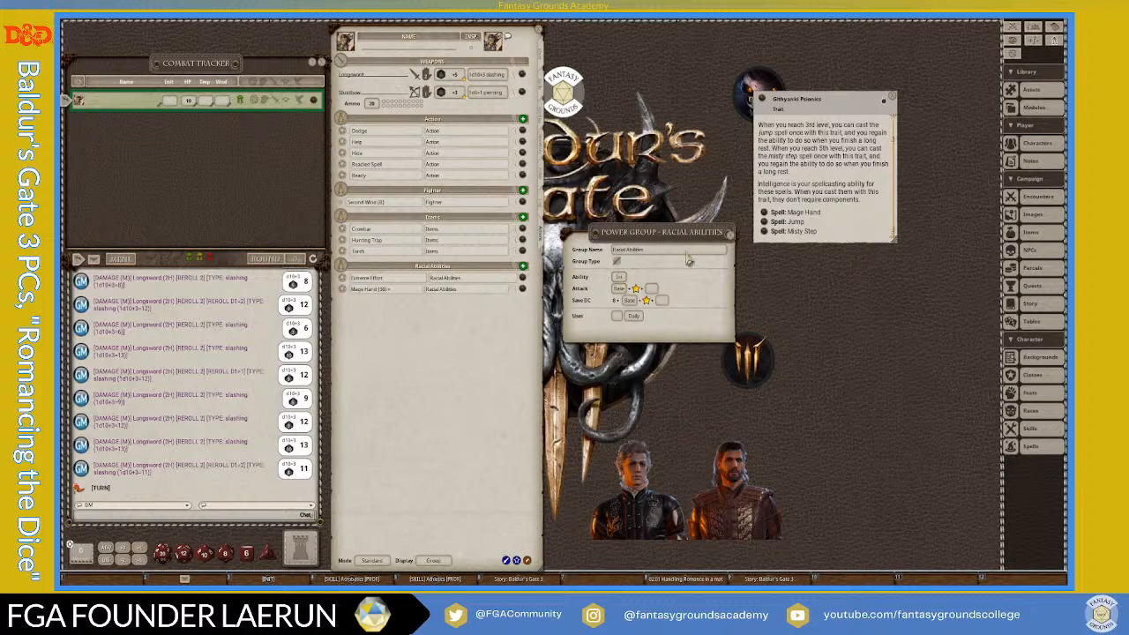
pyautogui.click(729, 233)
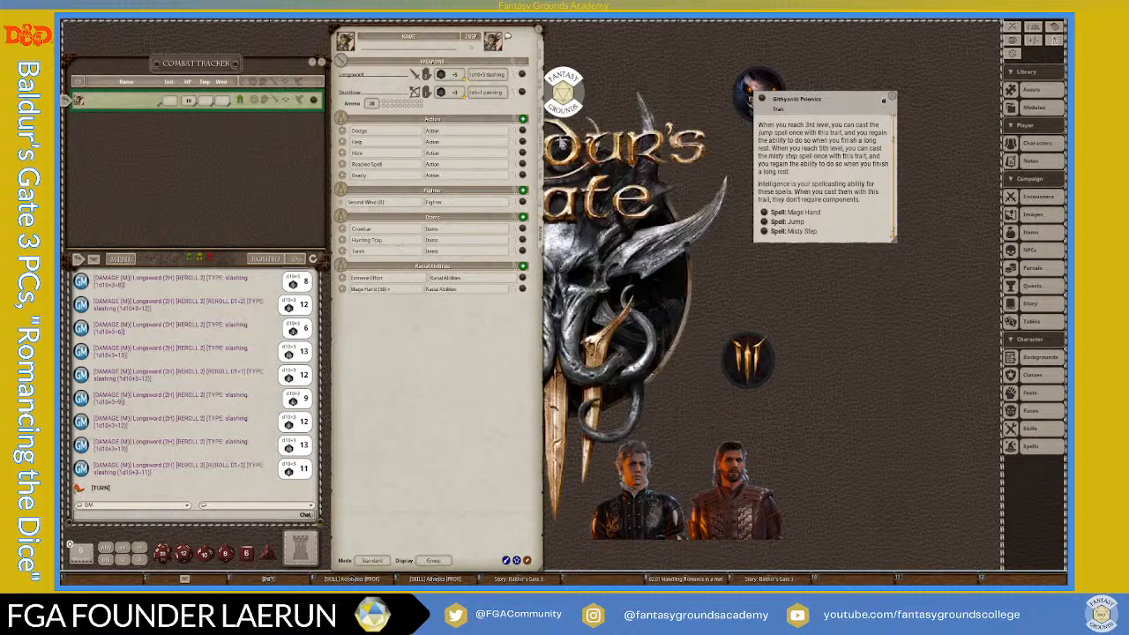
pyautogui.click(894, 101)
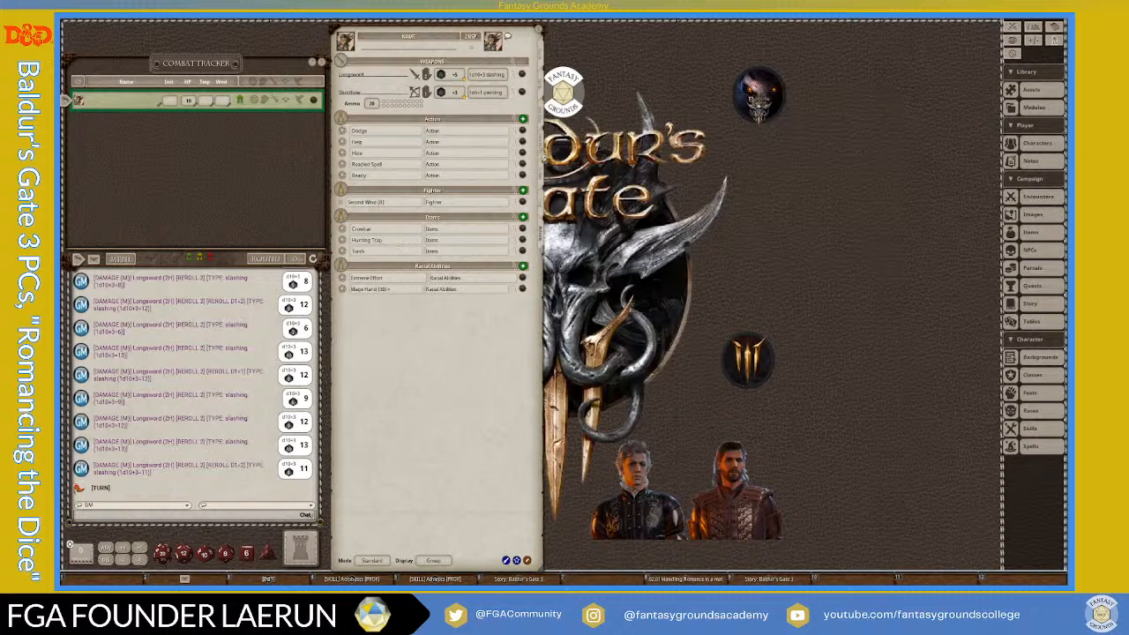
# - Read the Martial Prodigy trait beside the sheet, close it, and return to the actions page
pyautogui.click(546, 120)
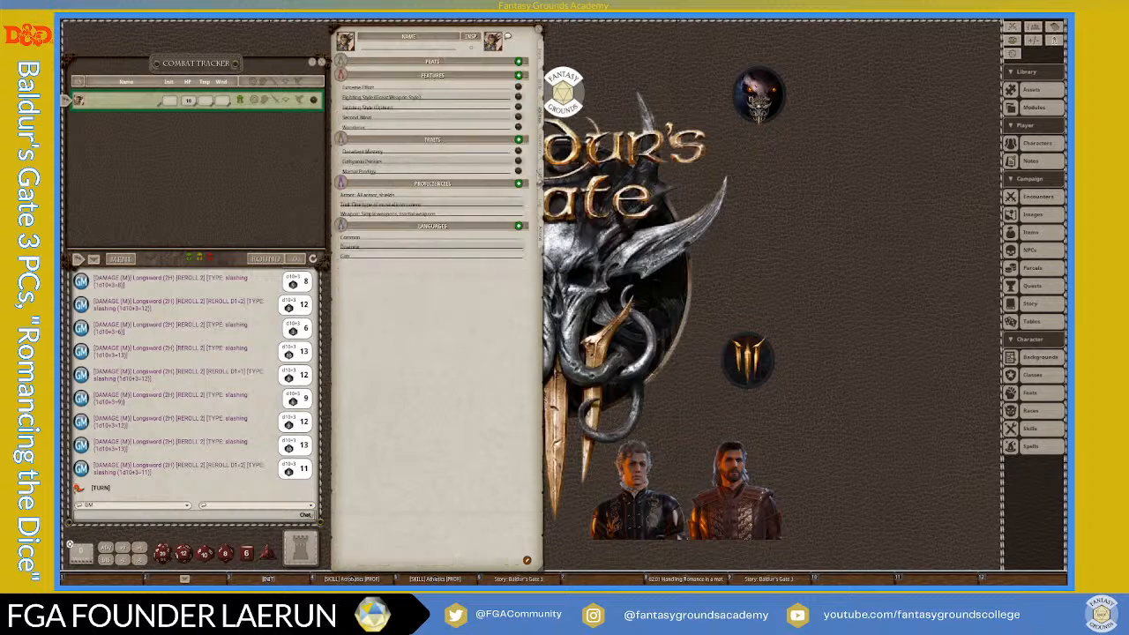
pyautogui.click(519, 171)
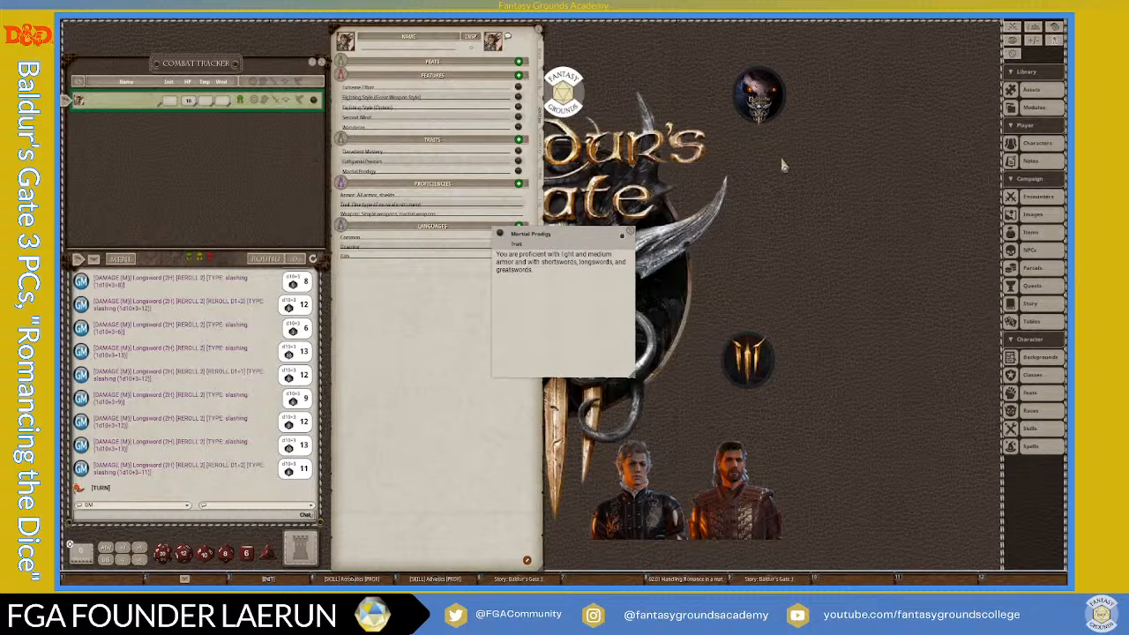
pyautogui.moveTo(581, 247); pyautogui.dragTo(732, 138)
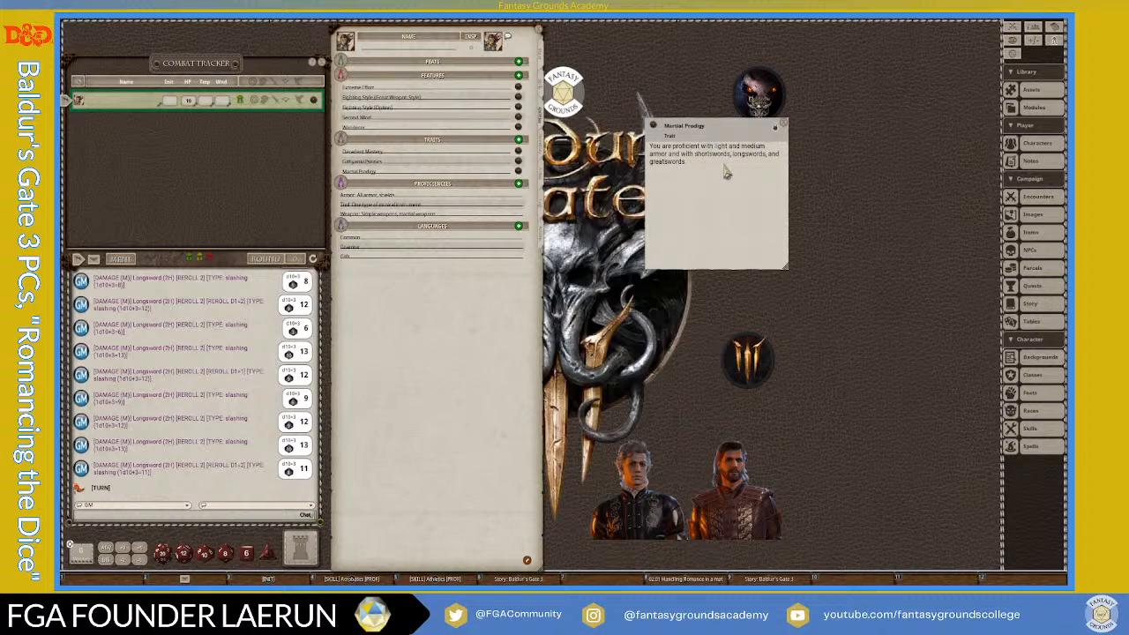
pyautogui.click(784, 132)
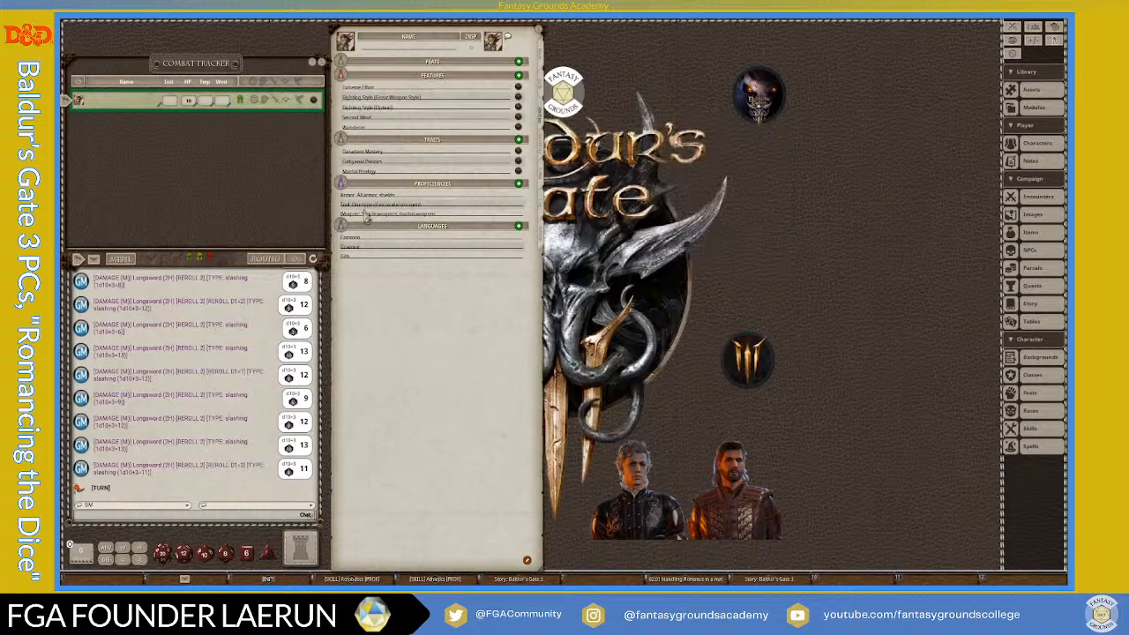
pyautogui.click(542, 236)
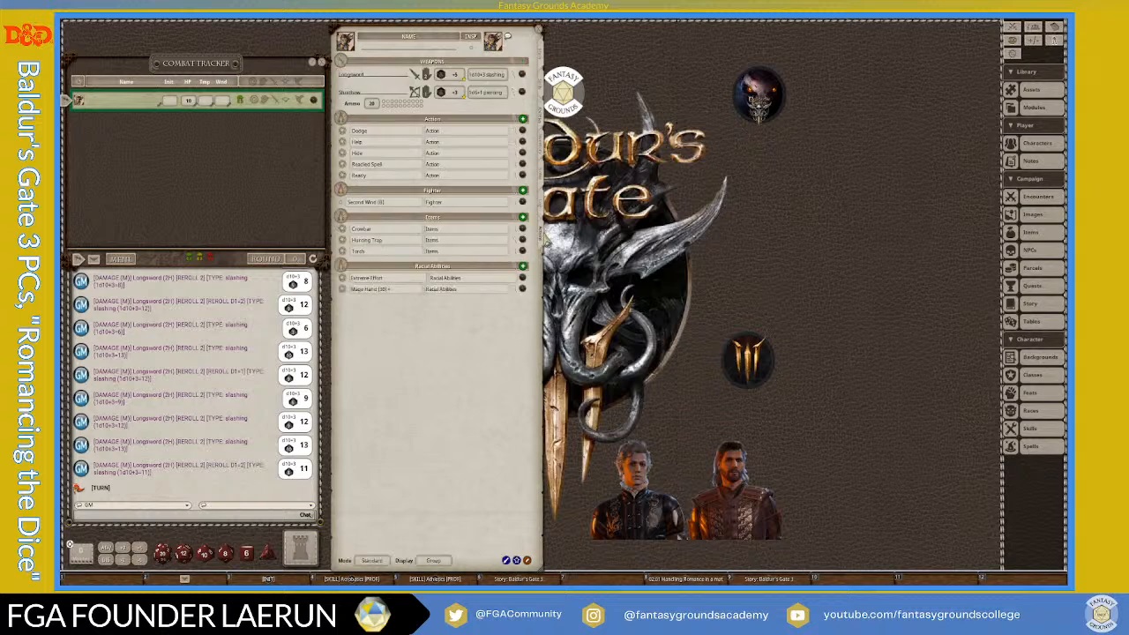
# - Search the items for "pan" and add the Player's Handbook Pan Flute to the character's inventory
pyautogui.click(1031, 232)
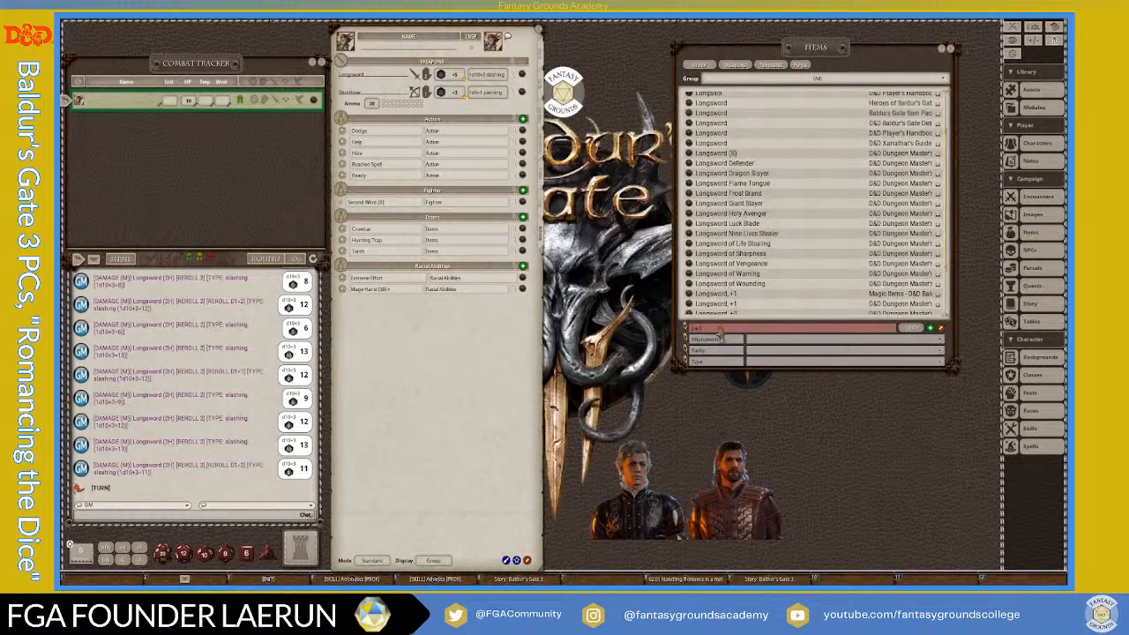
pyautogui.press('Return')
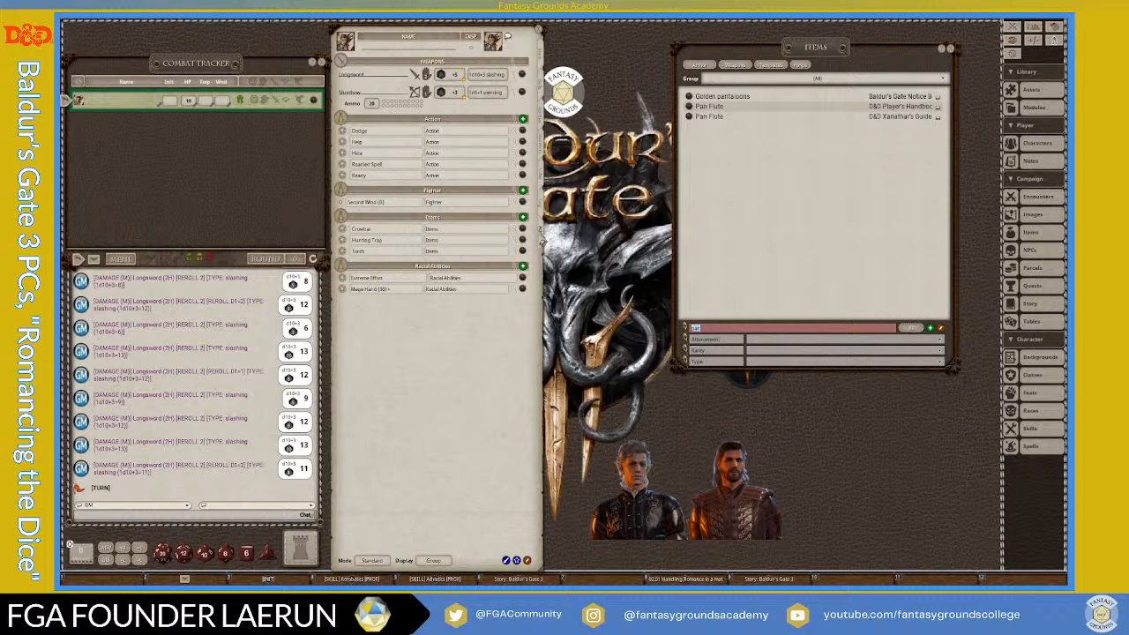
pyautogui.click(540, 181)
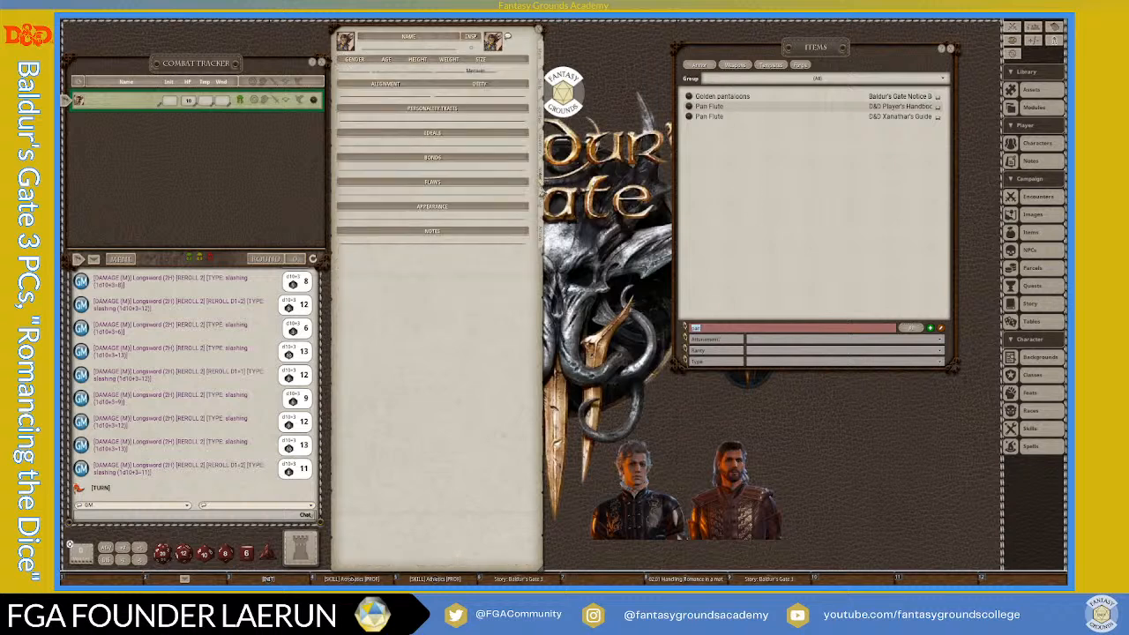
pyautogui.click(540, 145)
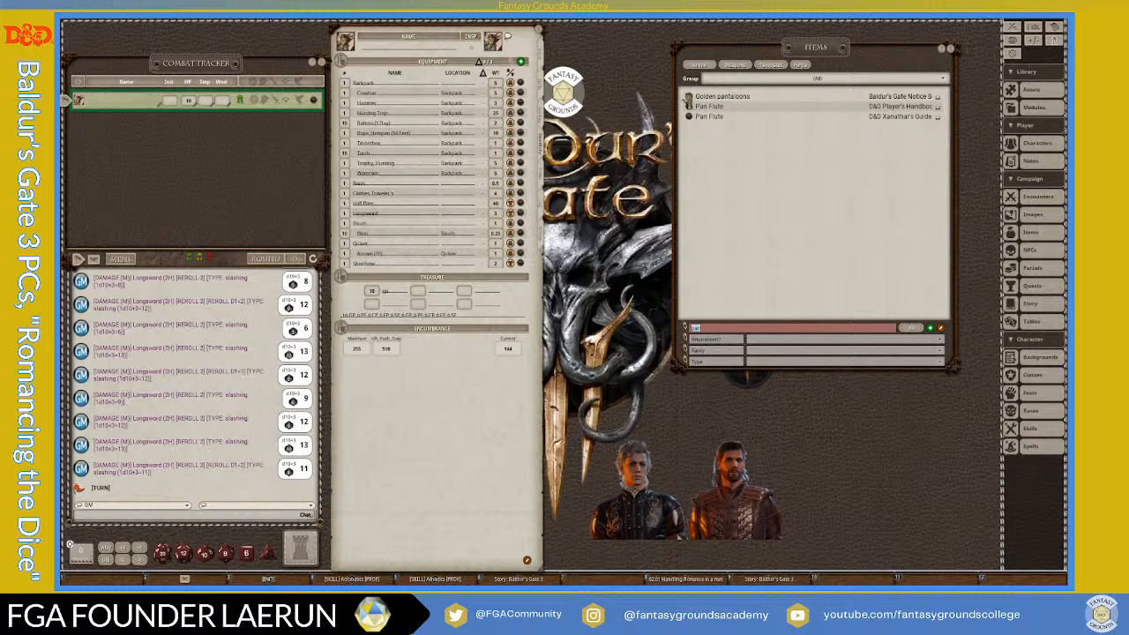
pyautogui.moveTo(688, 106); pyautogui.dragTo(448, 176)
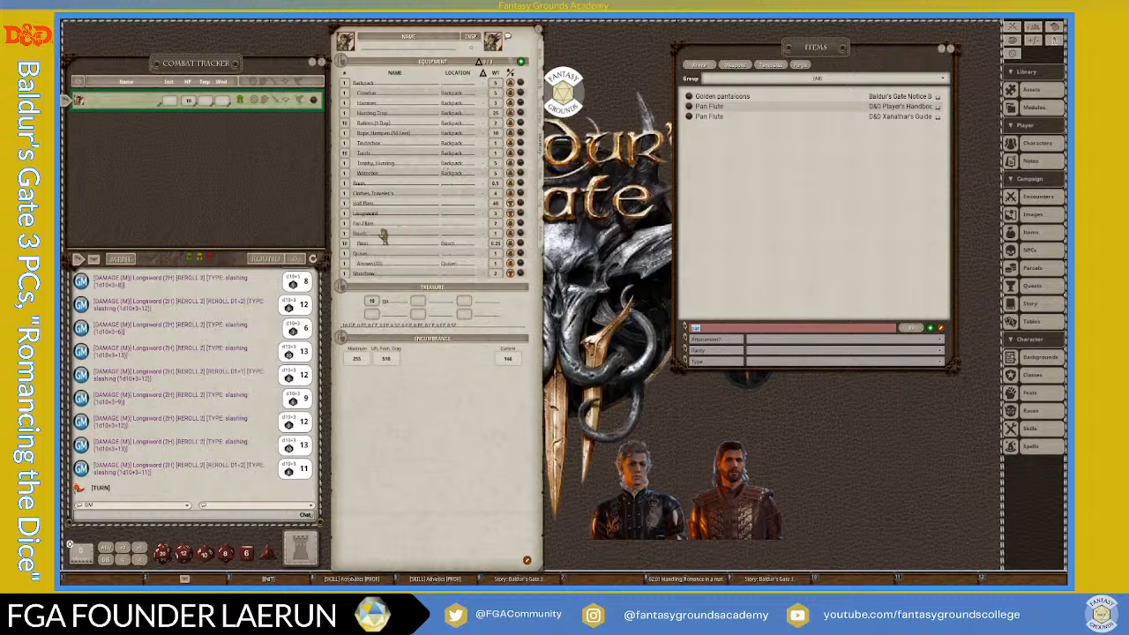
# - Set the Pan Flute's inventory location to Backpack
pyautogui.click(466, 224)
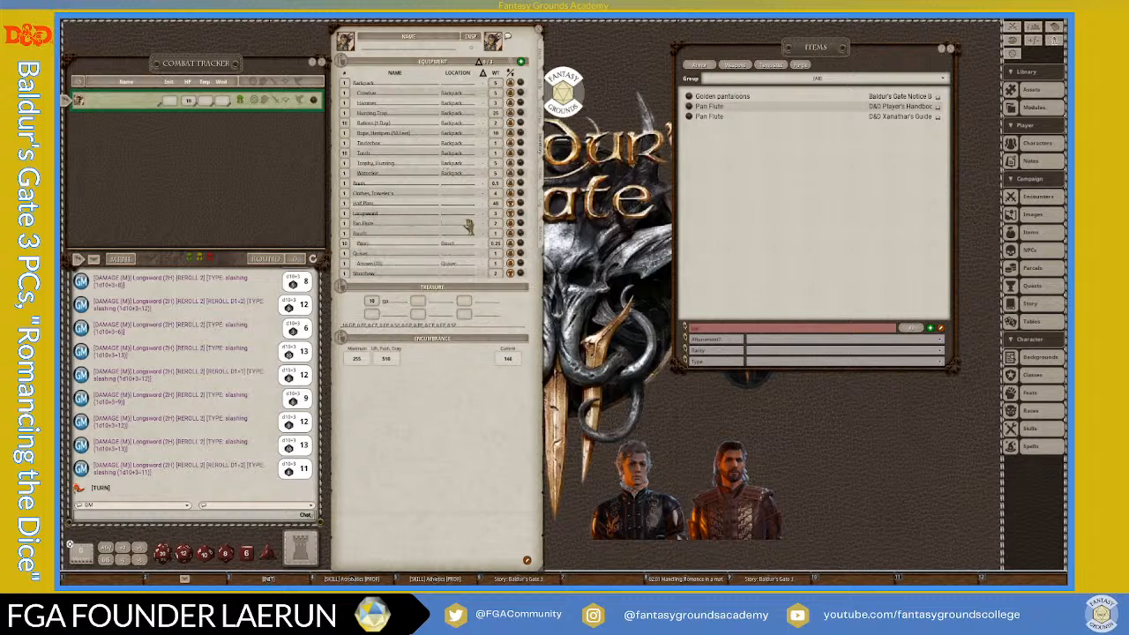
pyautogui.write('B')
pyautogui.press('Return')
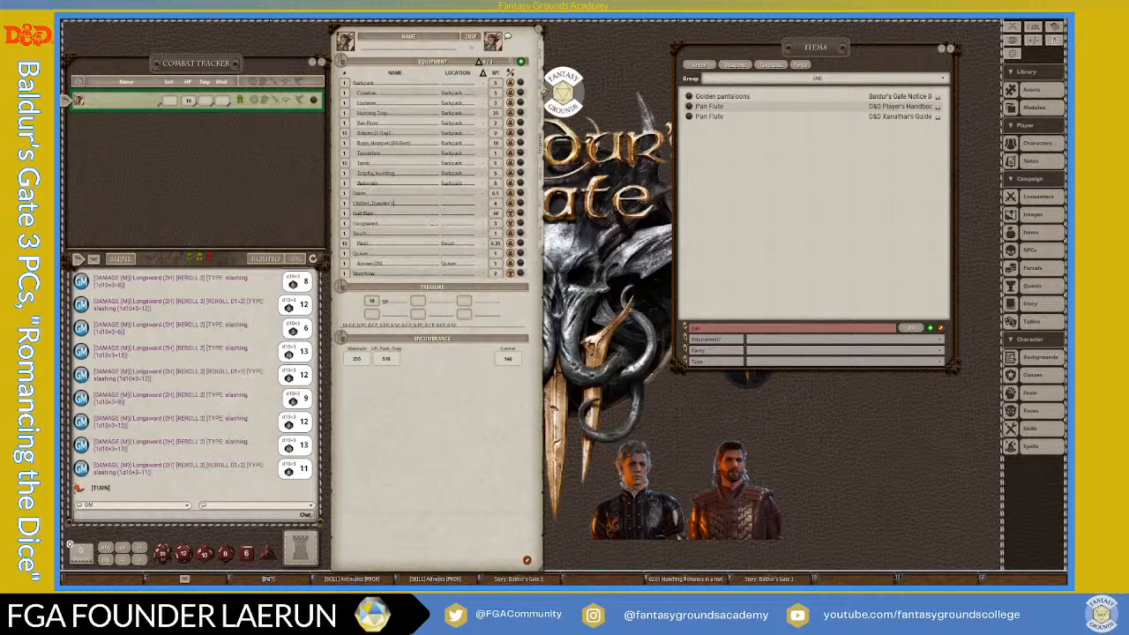
# - Add a proficient skill named "Instrument (Pan Flute)" based on Dexterity, and close the items list
pyautogui.click(542, 92)
pyautogui.click(519, 62)
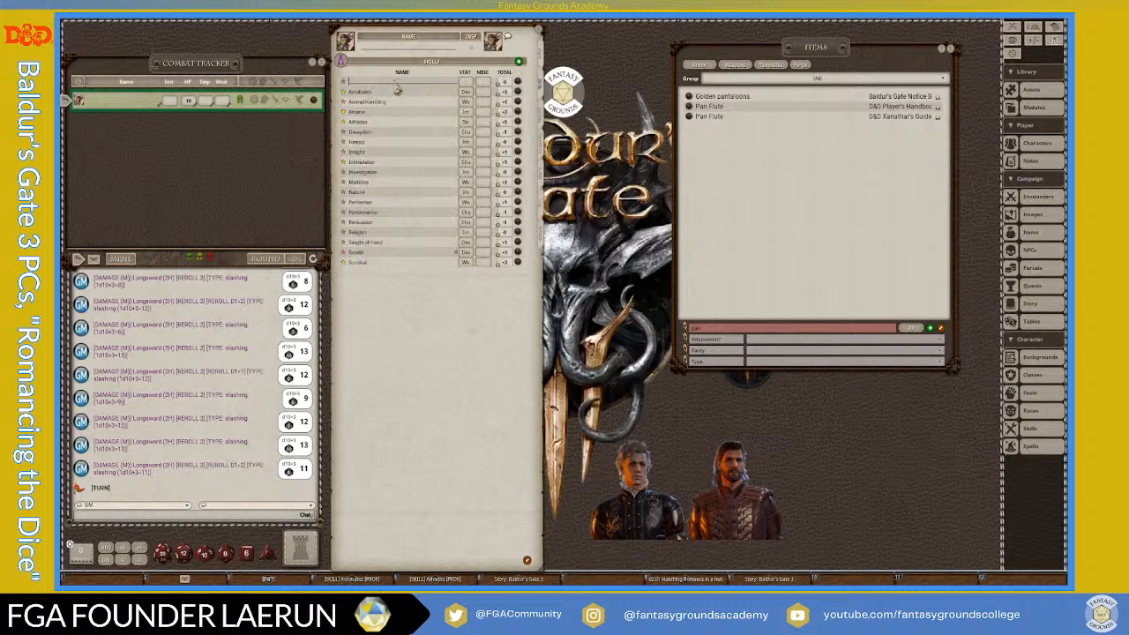
pyautogui.write('Eti')
pyautogui.write('(Pan Flute')
pyautogui.click(345, 81)
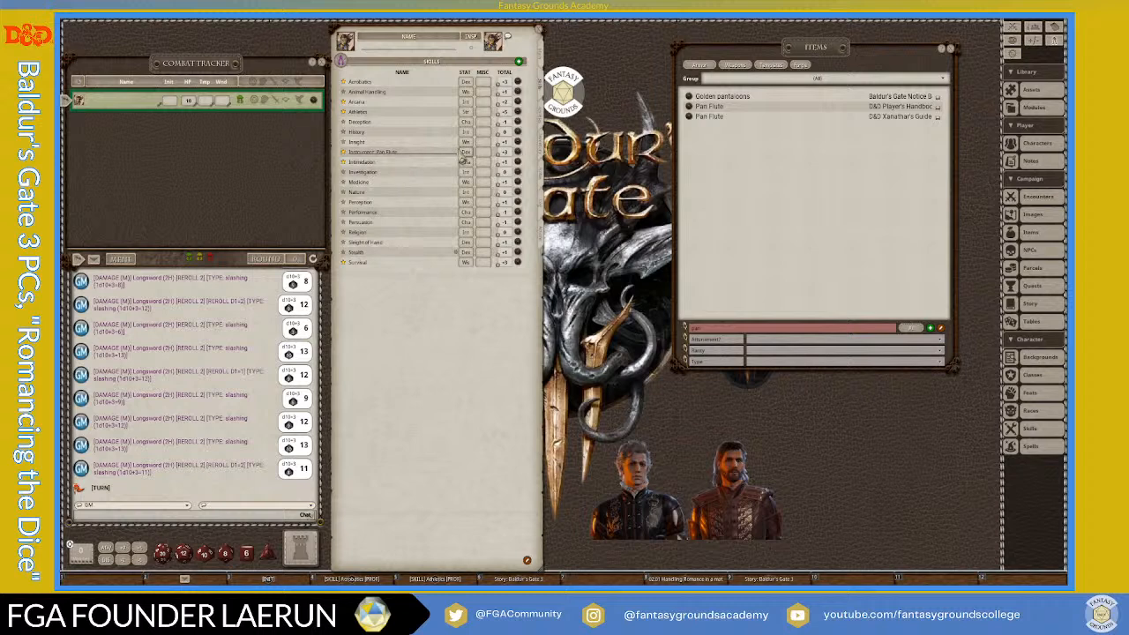
pyautogui.click(953, 51)
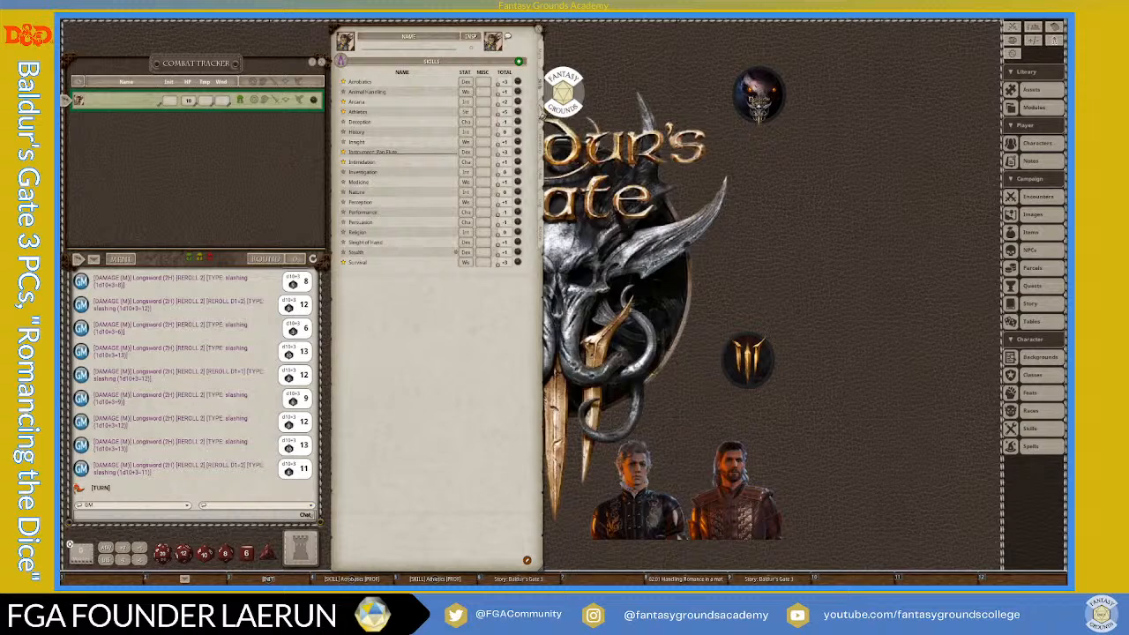
# - Check the actions page, then open the Wanderer feature beside the sheet and read its description
pyautogui.click(542, 132)
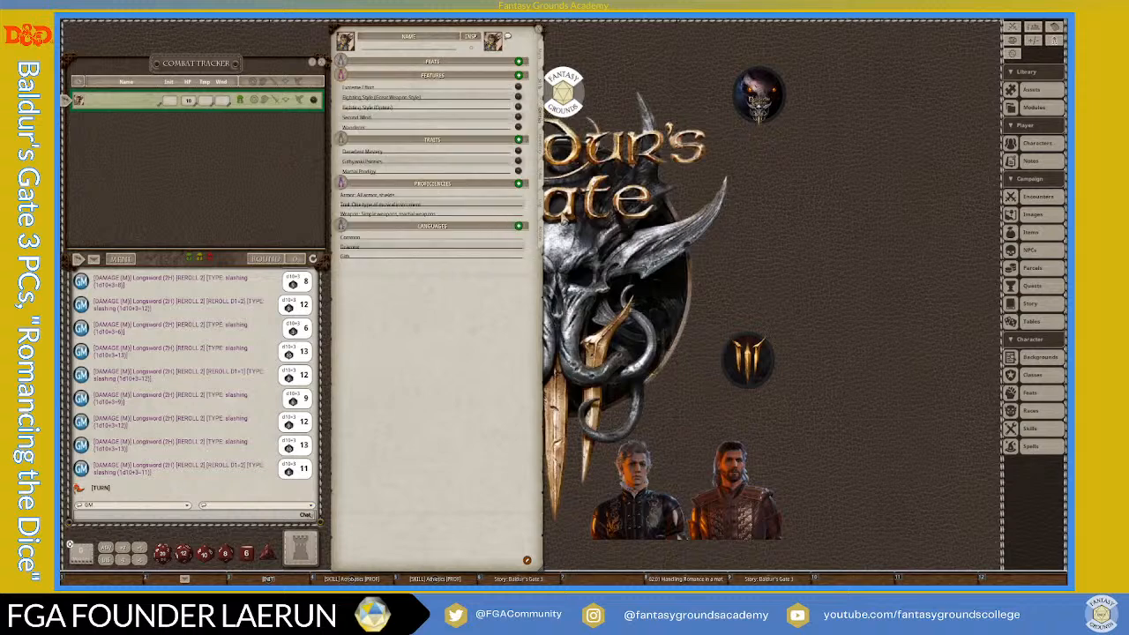
pyautogui.click(544, 237)
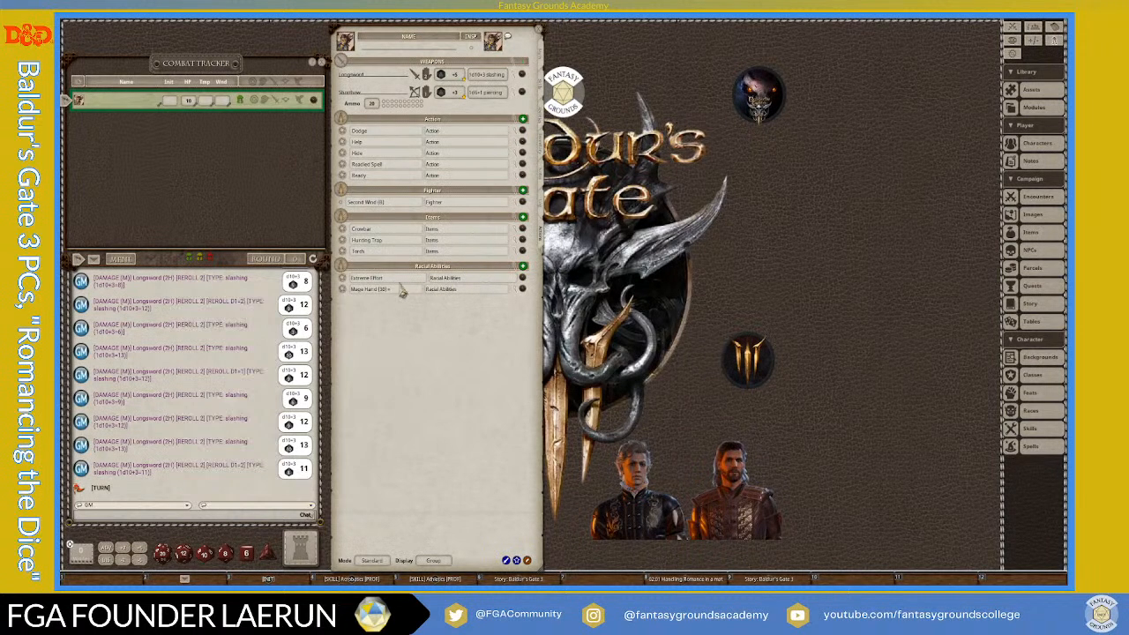
pyautogui.click(543, 130)
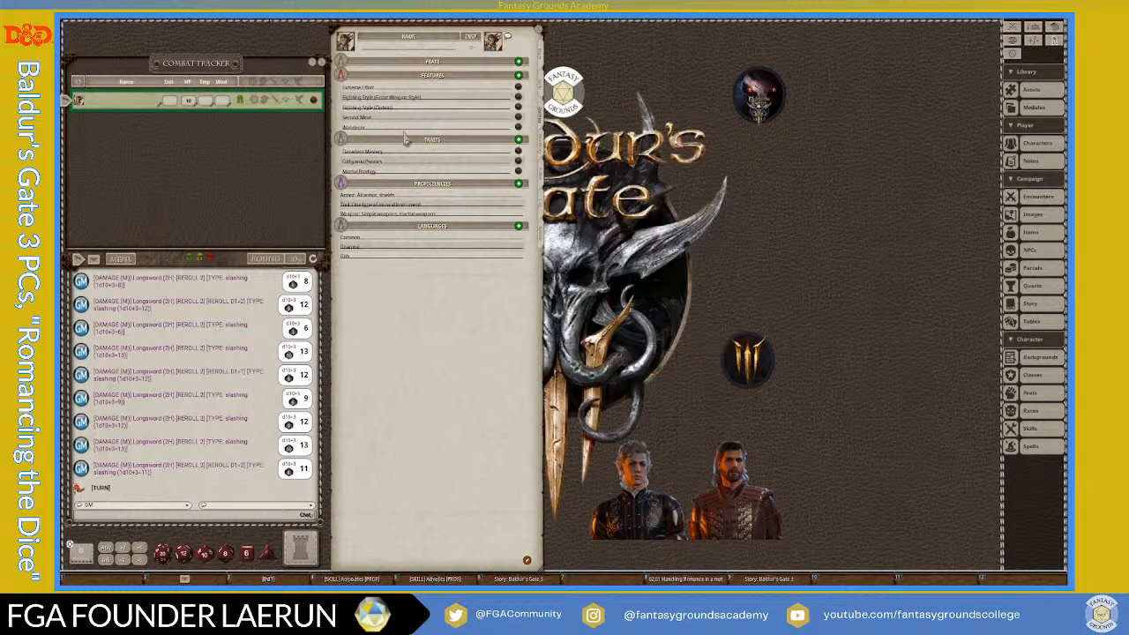
pyautogui.click(519, 127)
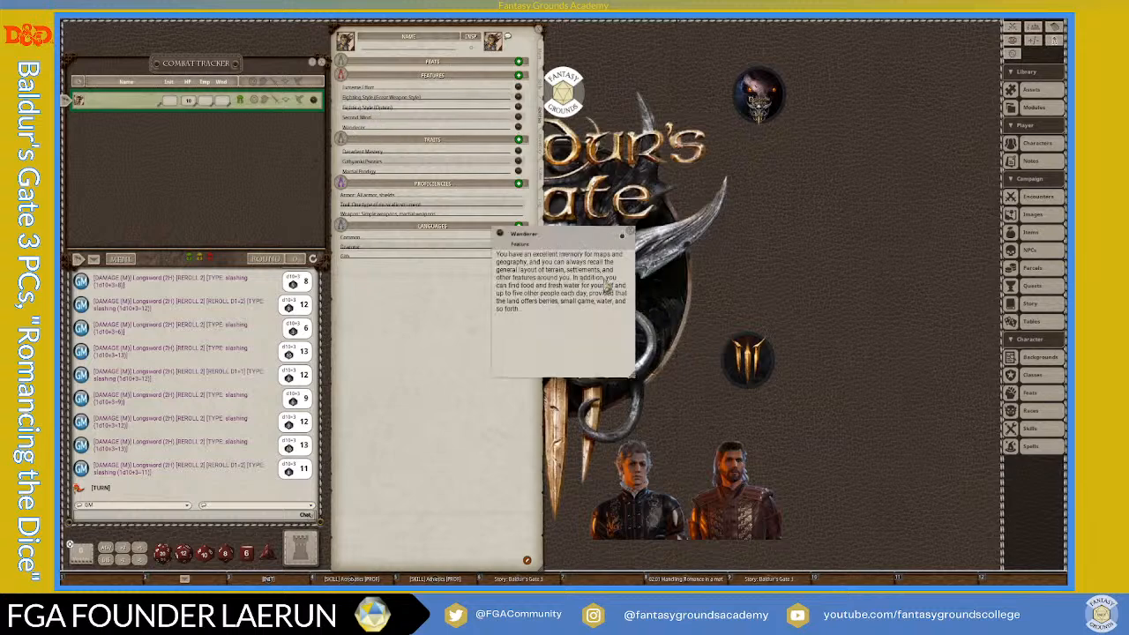
pyautogui.moveTo(575, 238); pyautogui.dragTo(758, 155)
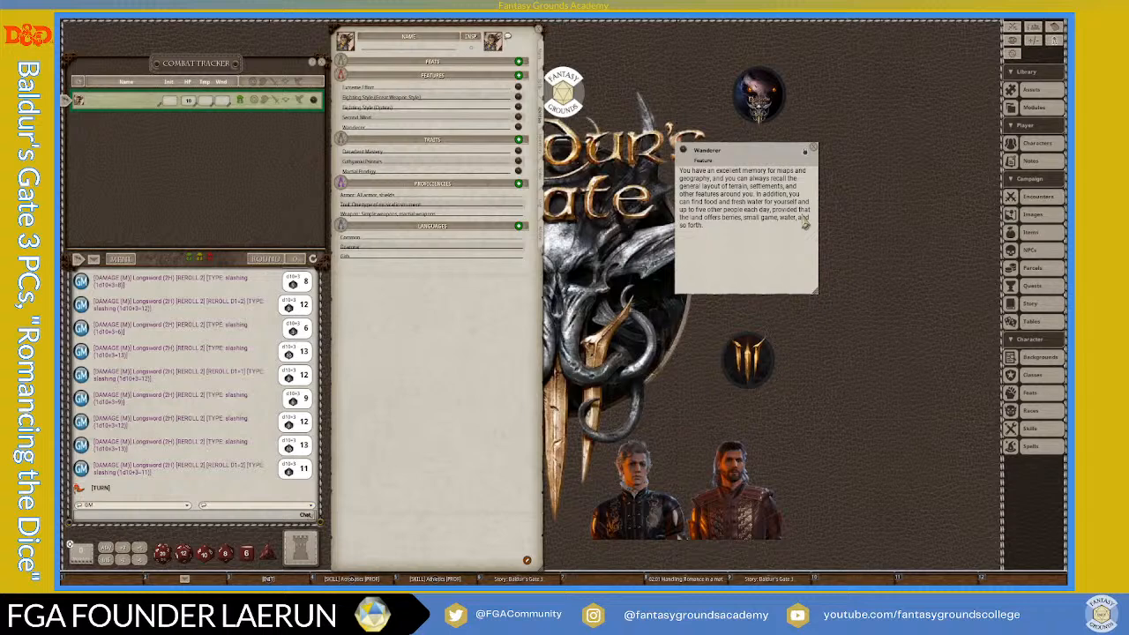
# - Add the Wanderer feature to the actions page, assign it to the Racial Abilities group, and close its description
pyautogui.click(540, 249)
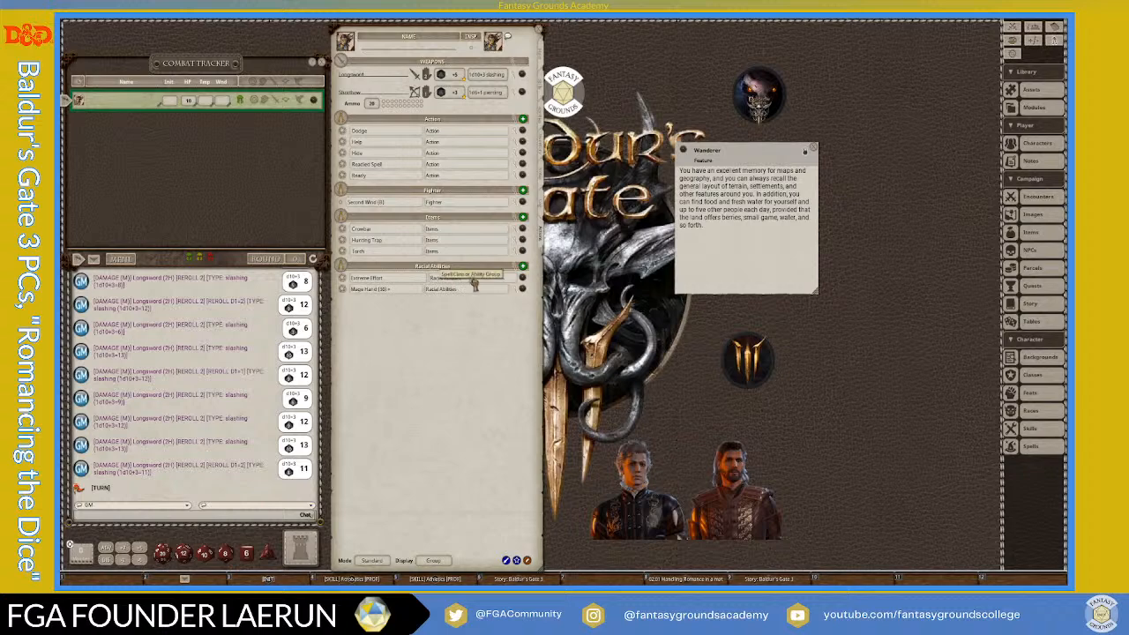
pyautogui.moveTo(474, 282); pyautogui.dragTo(421, 309)
pyautogui.hotkey('ctrl', 'c')
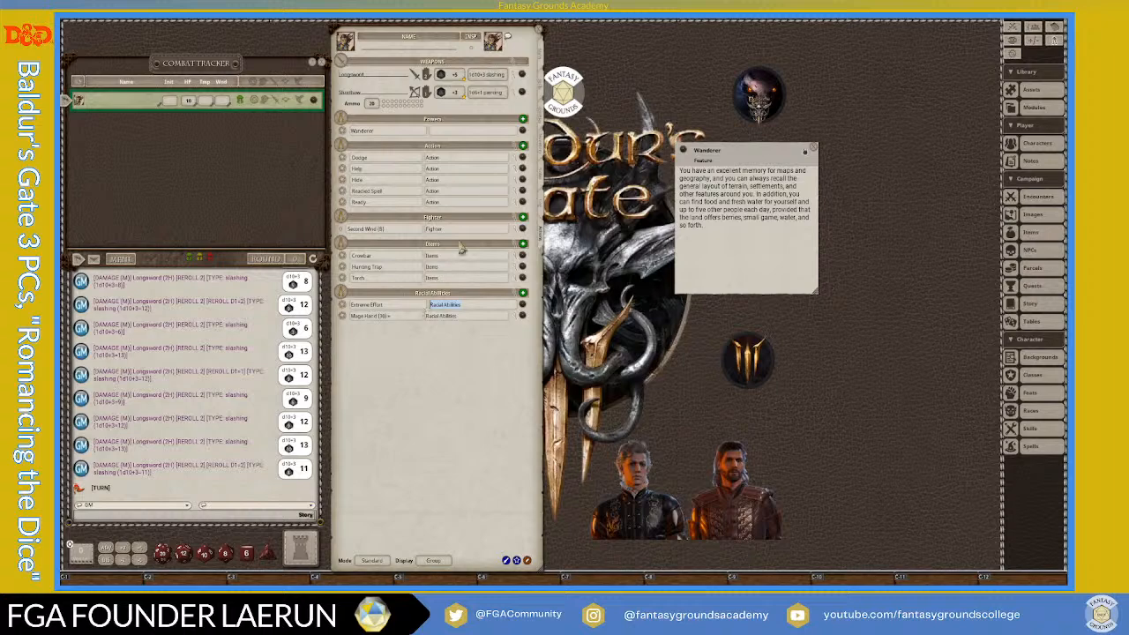
pyautogui.click(446, 130)
pyautogui.hotkey('ctrl', 'v')
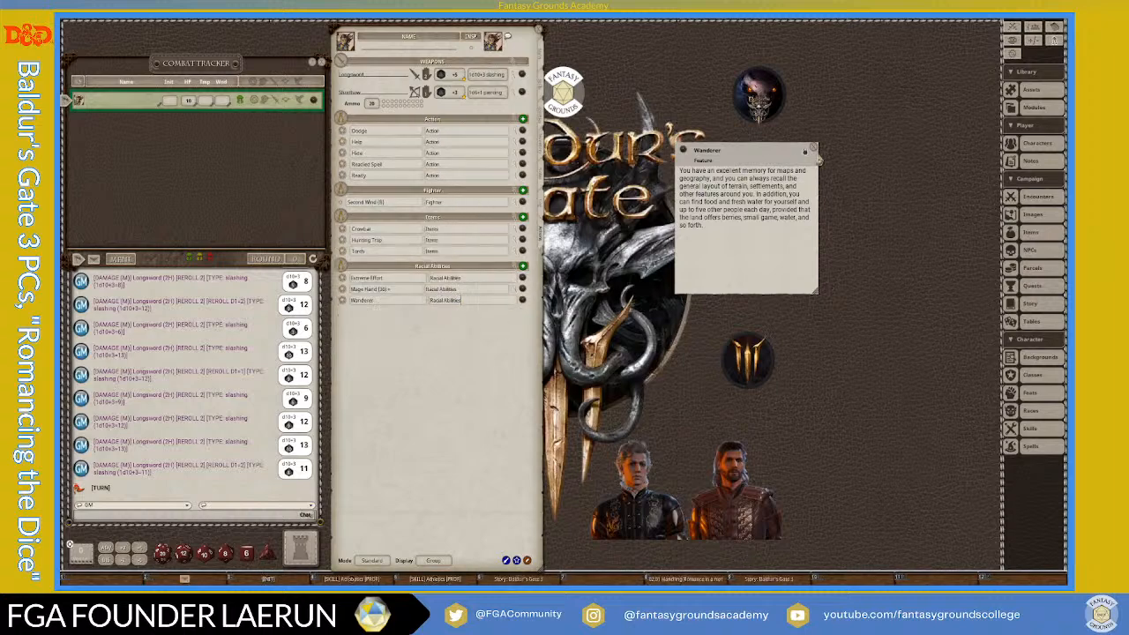
pyautogui.click(816, 152)
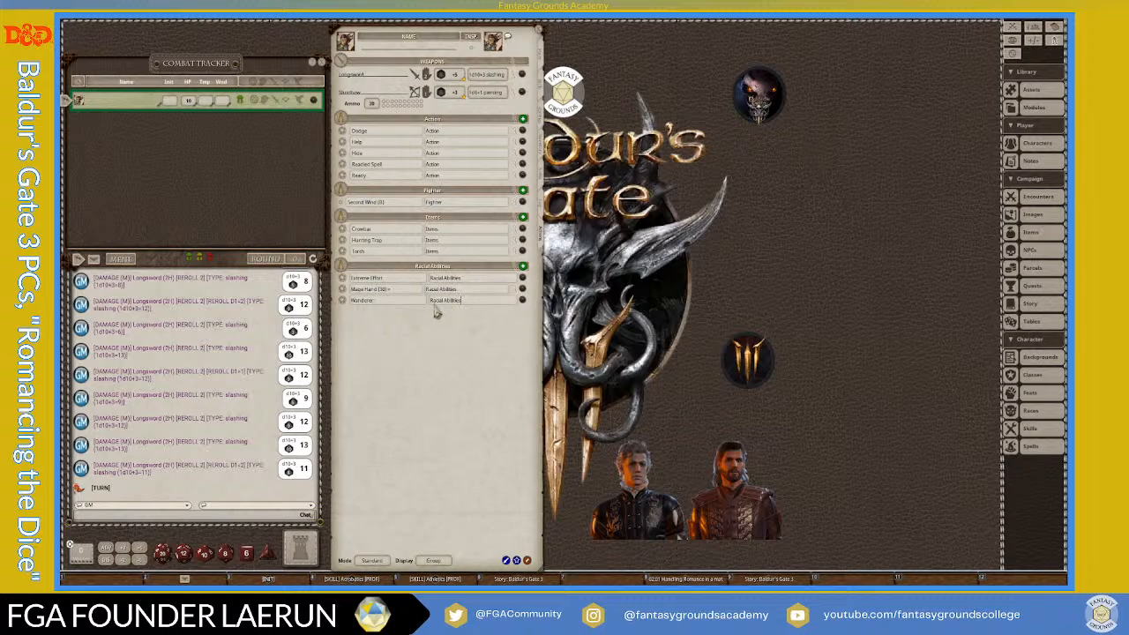
# - Add an effect to the Wanderer power and open the effect's details
pyautogui.click(386, 304)
pyautogui.rightClick(470, 307)
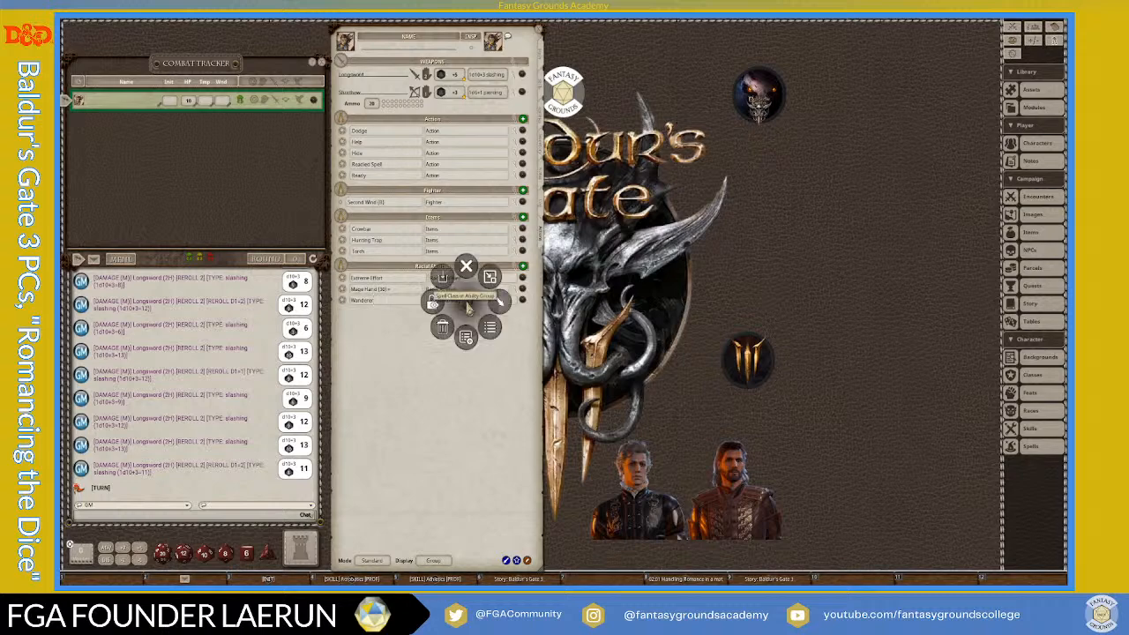
pyautogui.click(499, 303)
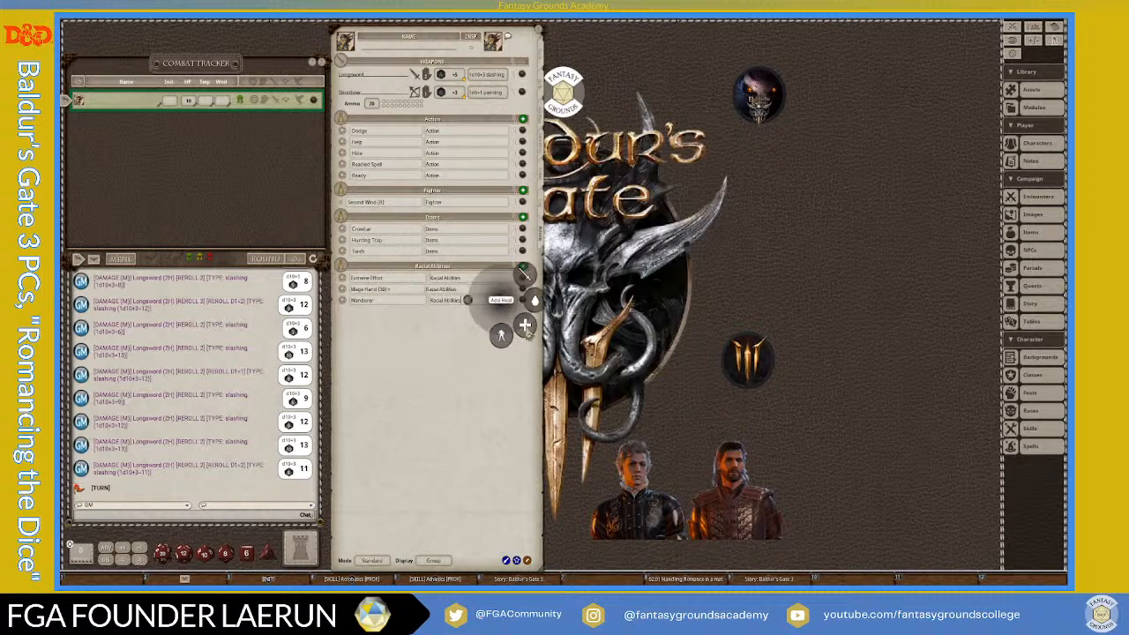
pyautogui.click(501, 336)
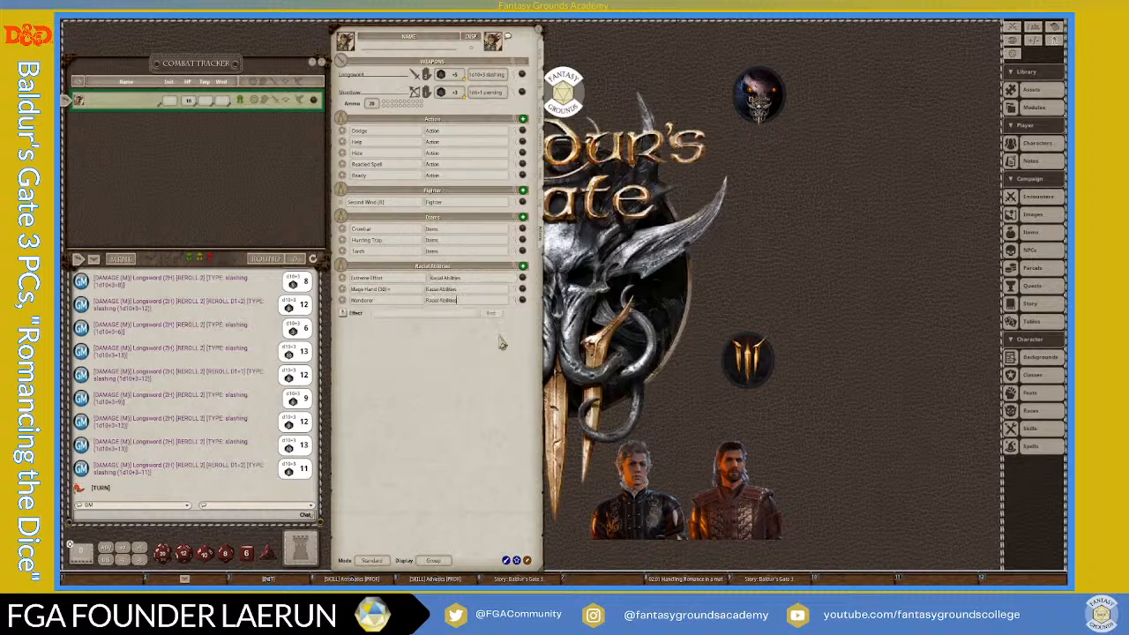
pyautogui.click(522, 314)
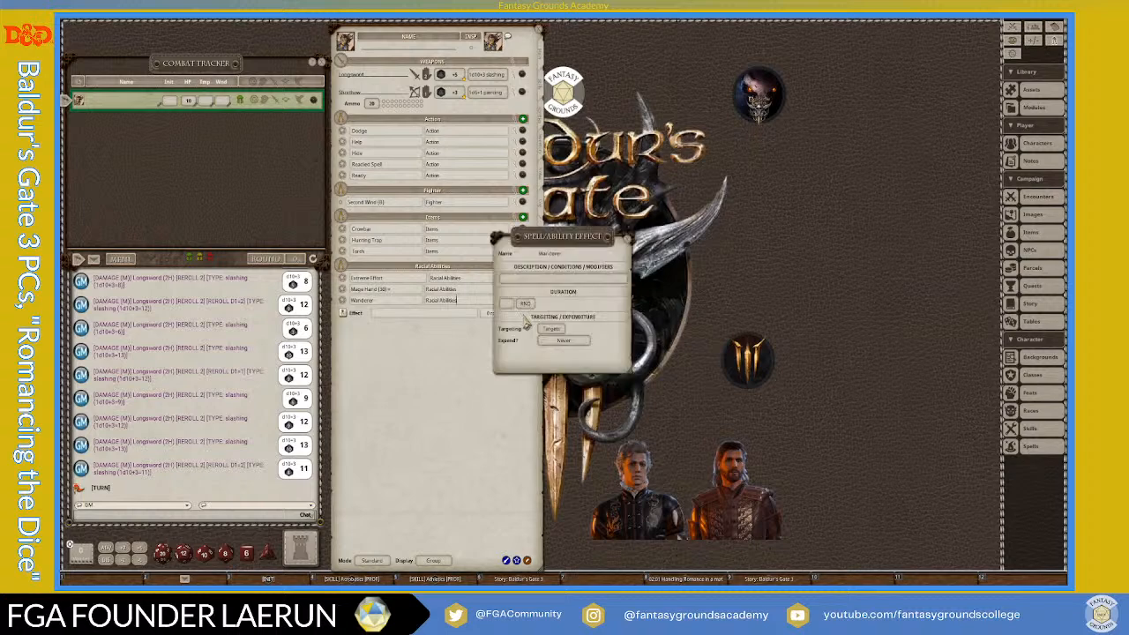
# - Describe the Wanderer power's effect as "Wanderer", set its targeting to Self, and move the effect window clear of the sheet
pyautogui.click(520, 280)
pyautogui.write('Wanderer')
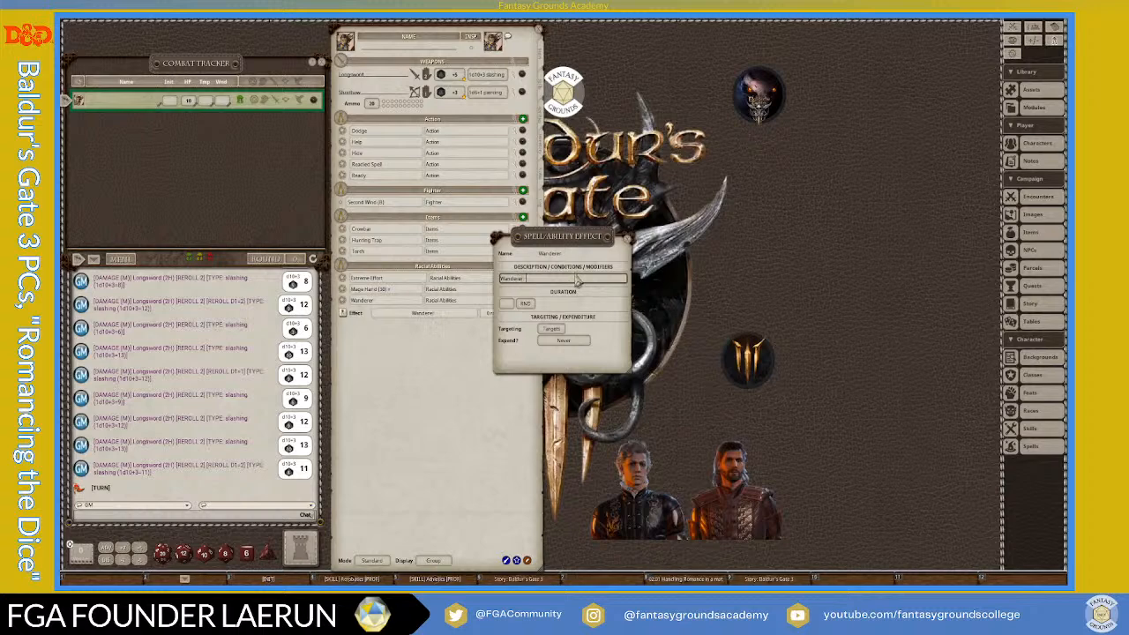
pyautogui.click(553, 329)
pyautogui.moveTo(556, 240); pyautogui.dragTo(695, 206)
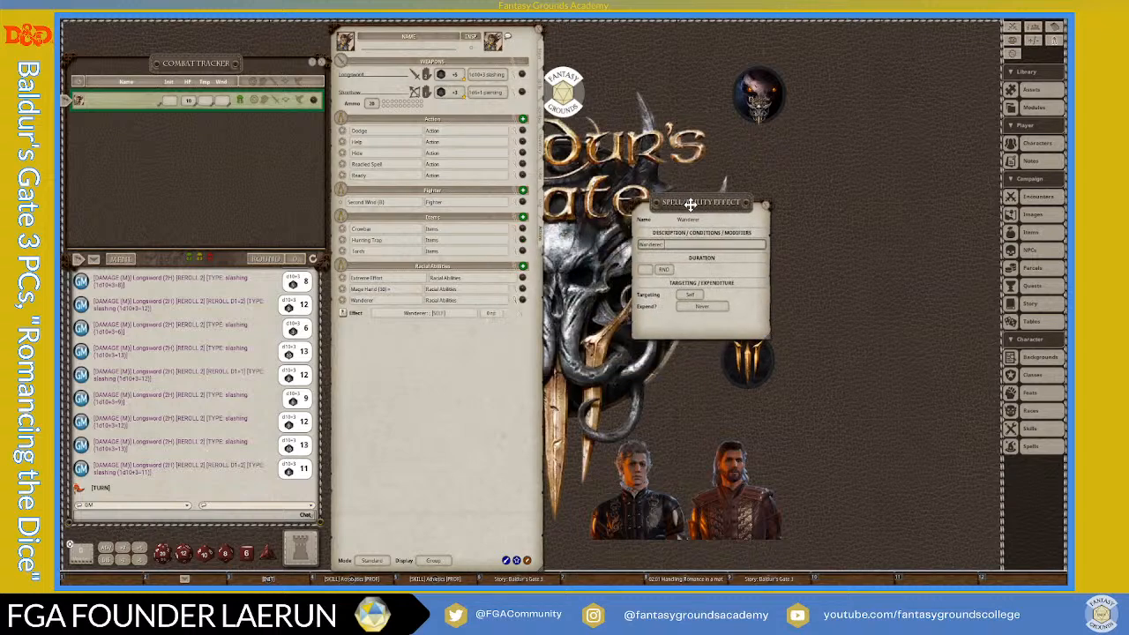
# - Review the Wanderer description against the effect's text, close both windows, and collapse the power's effect entry
pyautogui.click(524, 304)
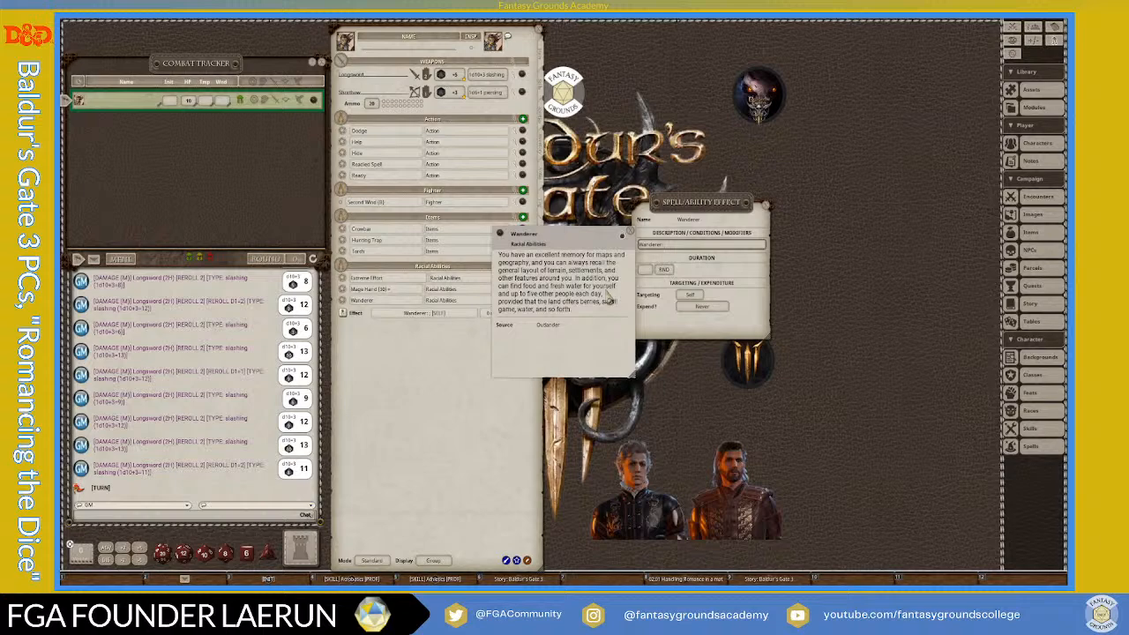
pyautogui.click(677, 248)
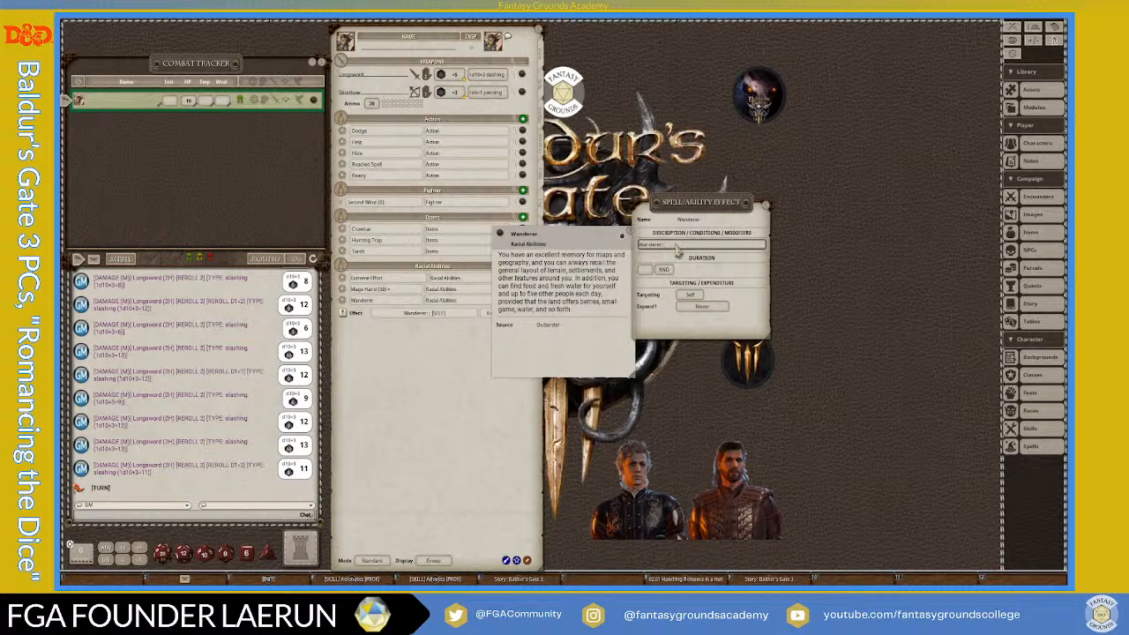
pyautogui.press('shift')
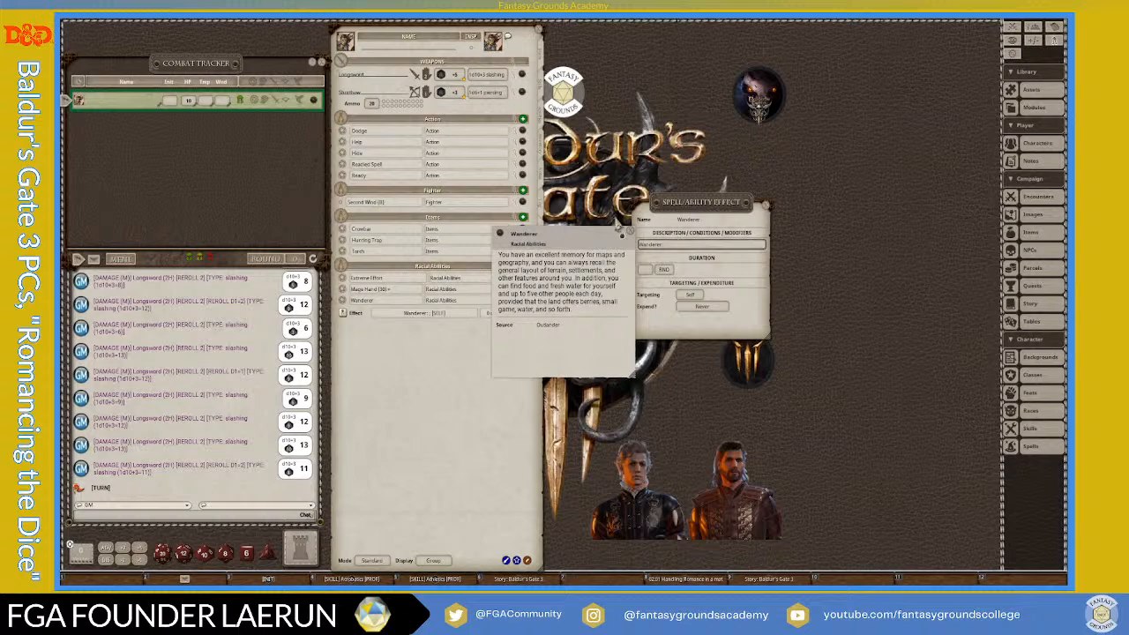
pyautogui.click(630, 236)
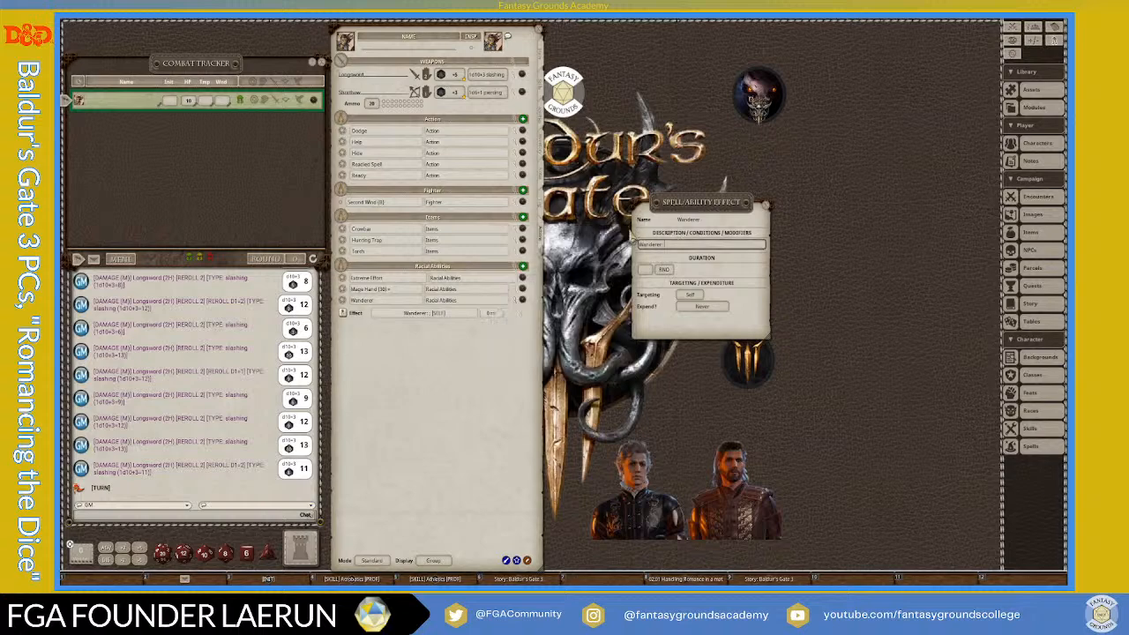
pyautogui.click(766, 205)
pyautogui.click(521, 301)
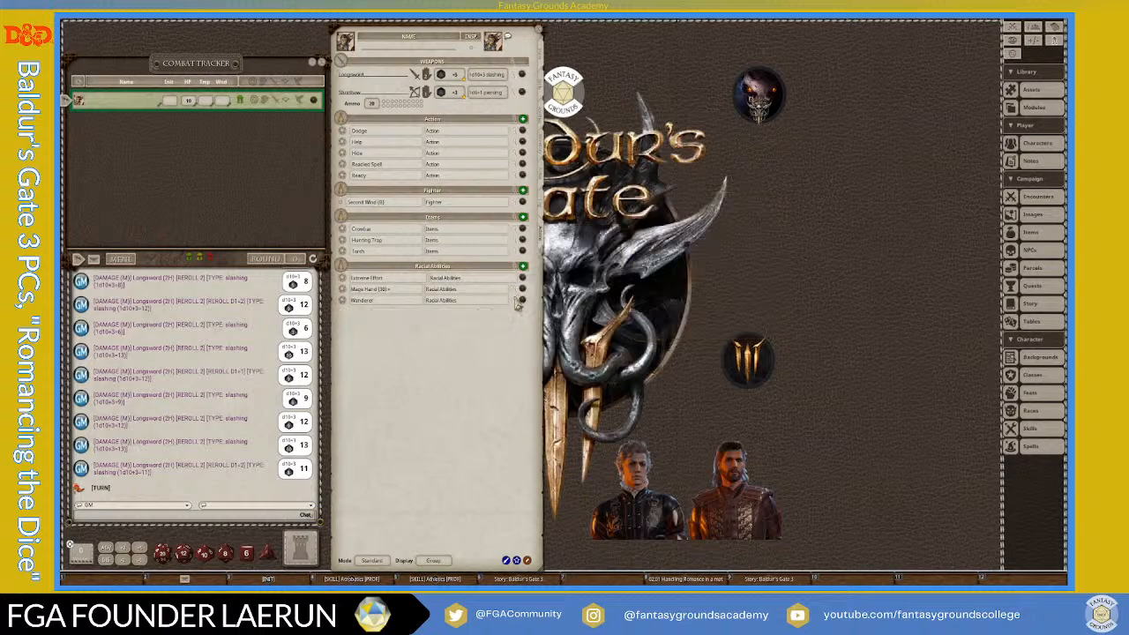
# - Switch the actions page to Combat mode with the Actions display, and apply the Wanderer effect to the character
pyautogui.click(371, 562)
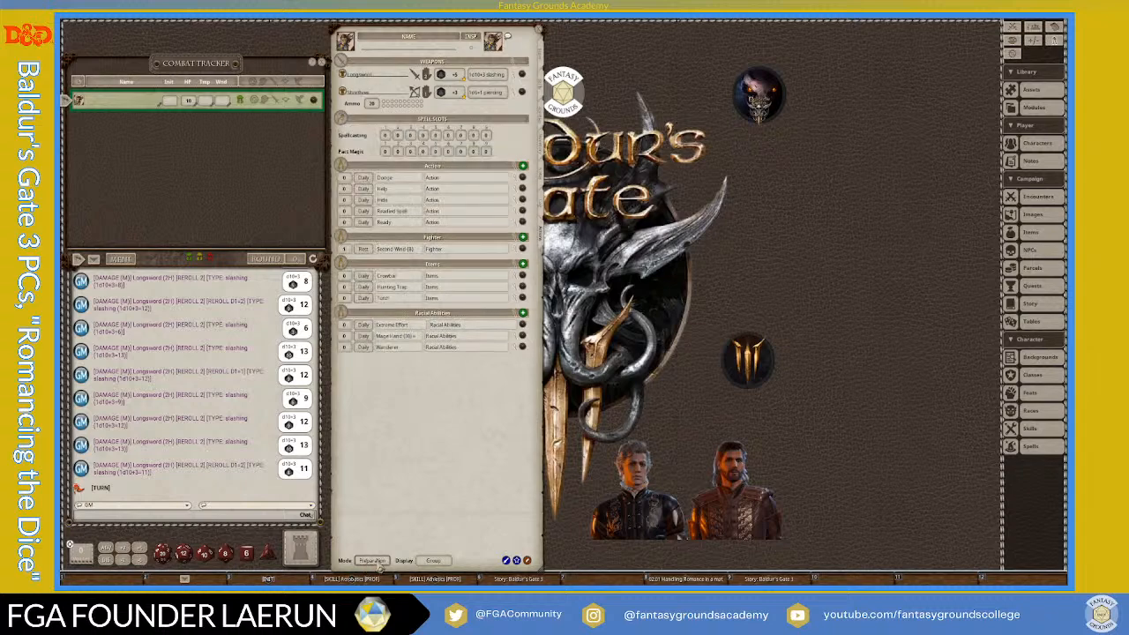
pyautogui.click(371, 561)
pyautogui.click(433, 561)
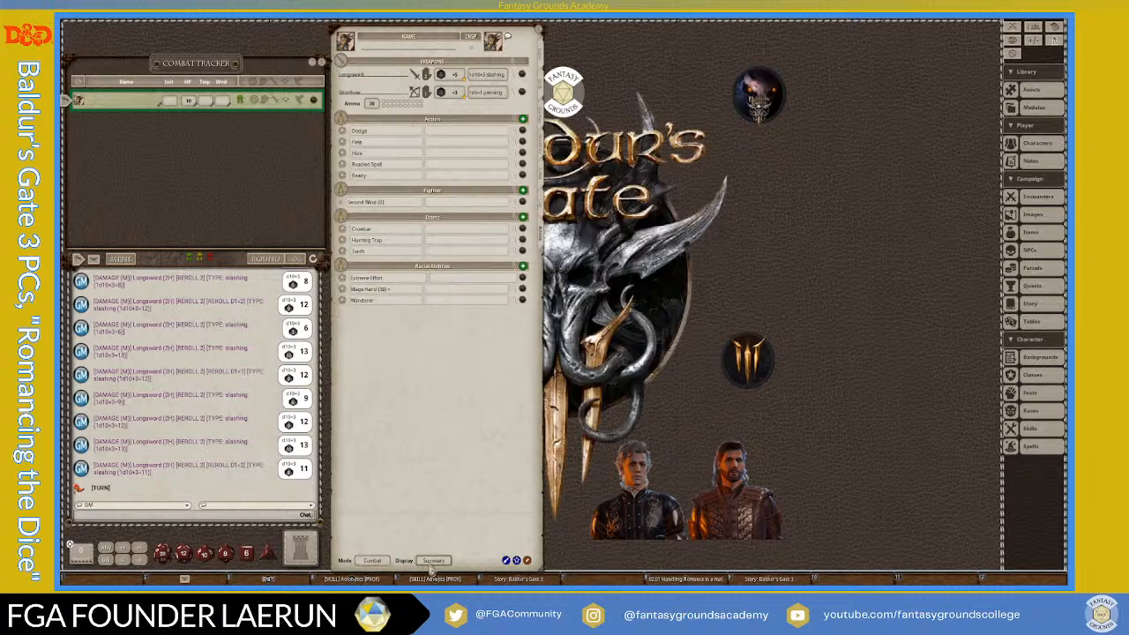
pyautogui.click(433, 561)
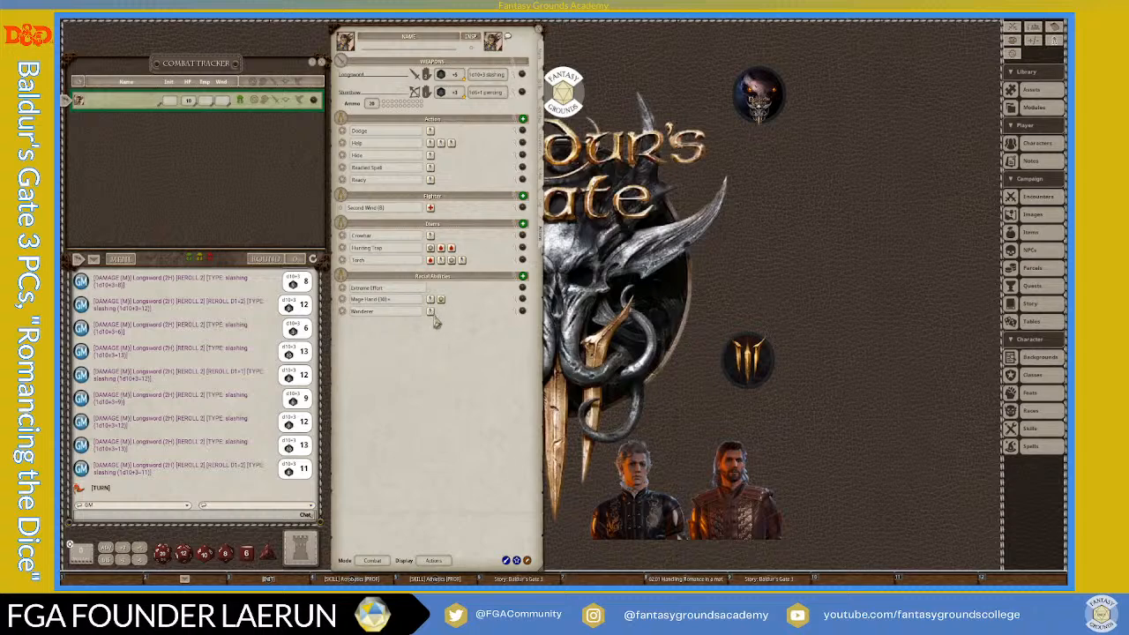
pyautogui.click(431, 314)
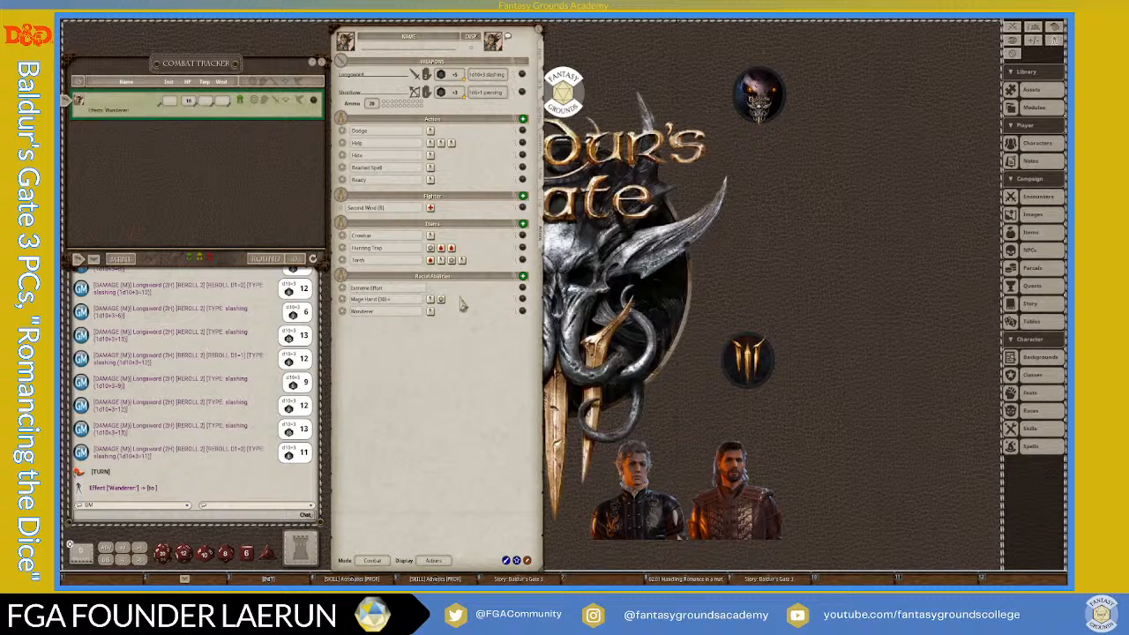
# - Open the Wanderer description, clear the chat history, share the ability's link in the chat, and close the description
pyautogui.click(524, 314)
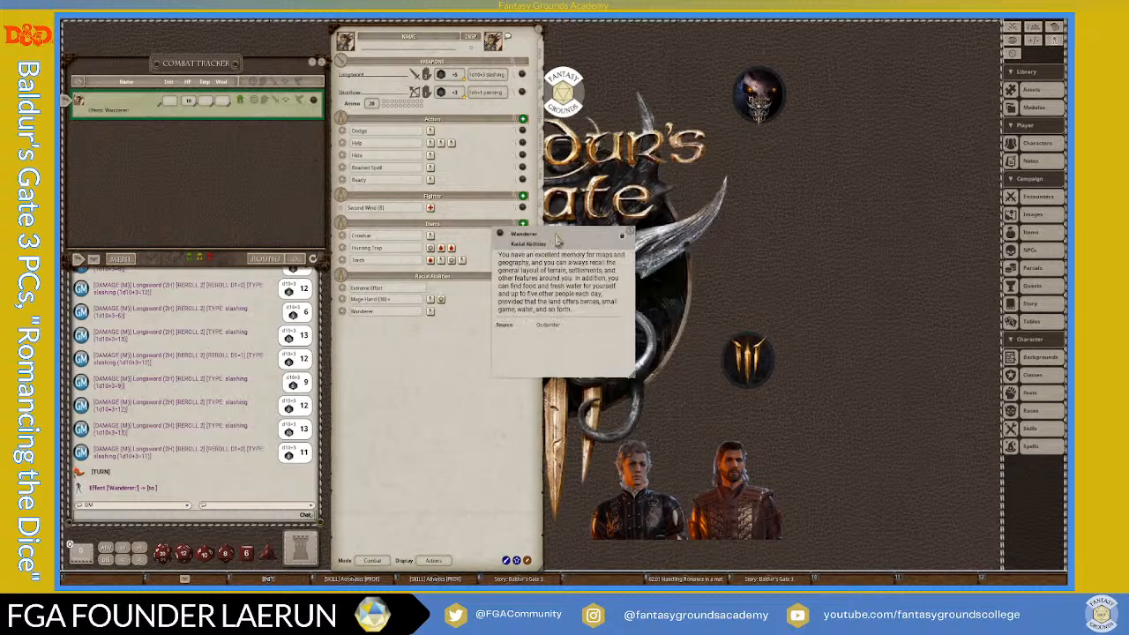
pyautogui.moveTo(558, 239); pyautogui.dragTo(635, 217)
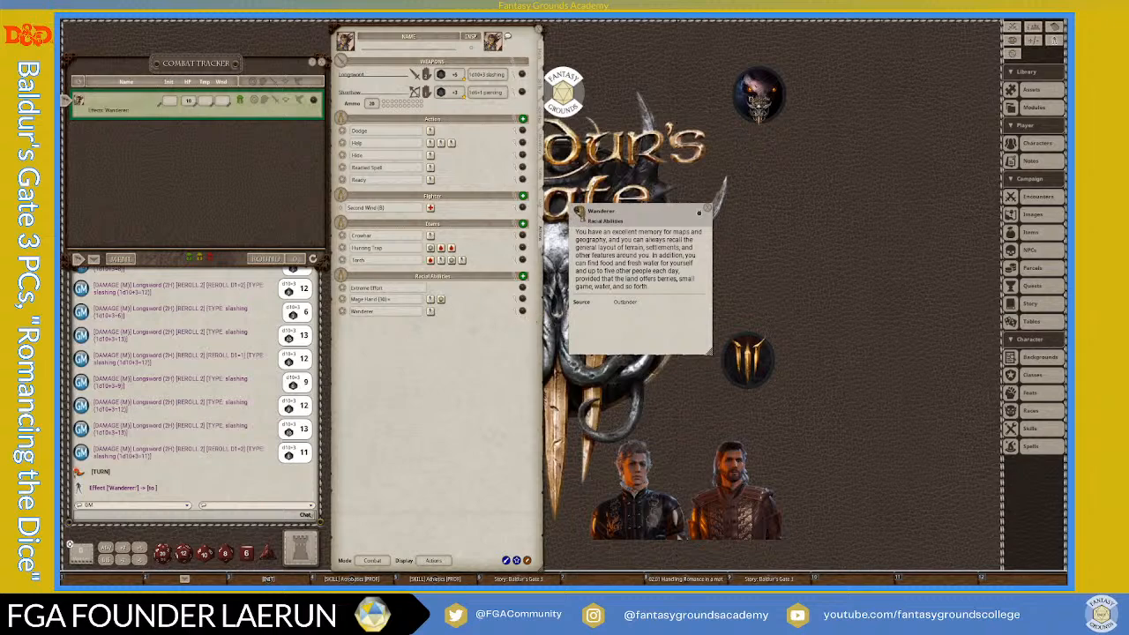
pyautogui.rightClick(244, 275)
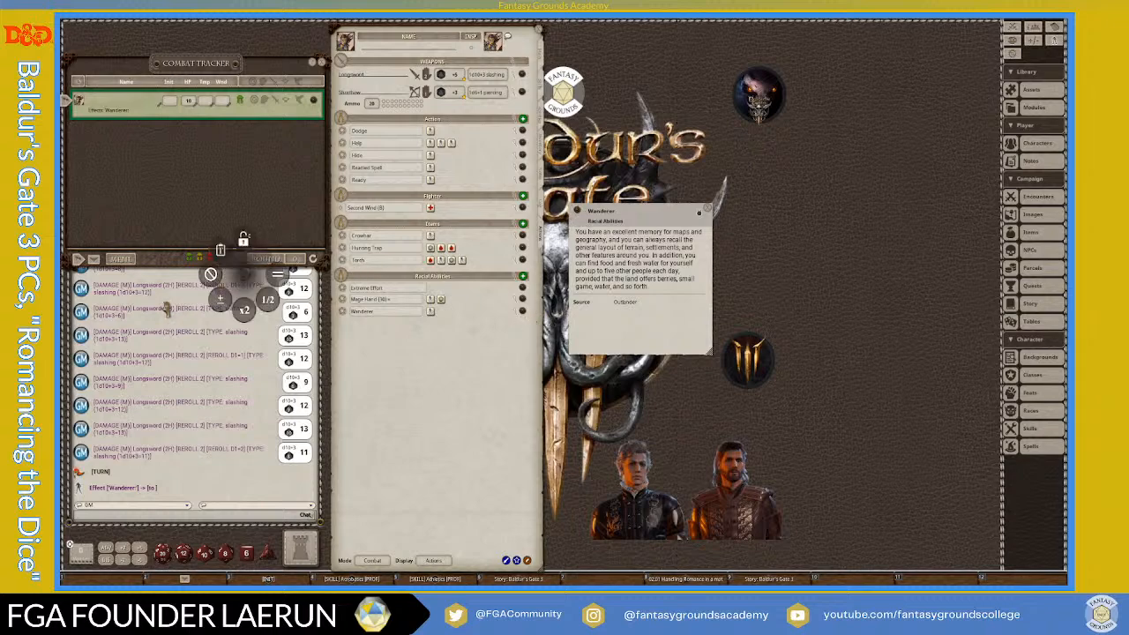
pyautogui.rightClick(235, 479)
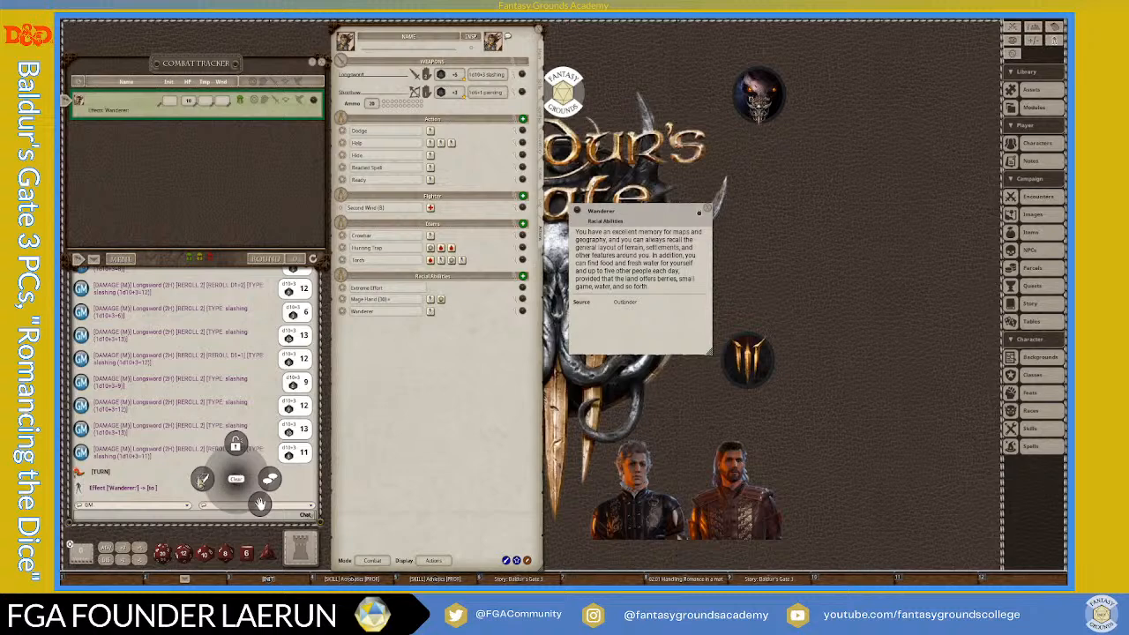
pyautogui.click(260, 503)
pyautogui.moveTo(578, 213); pyautogui.dragTo(81, 507)
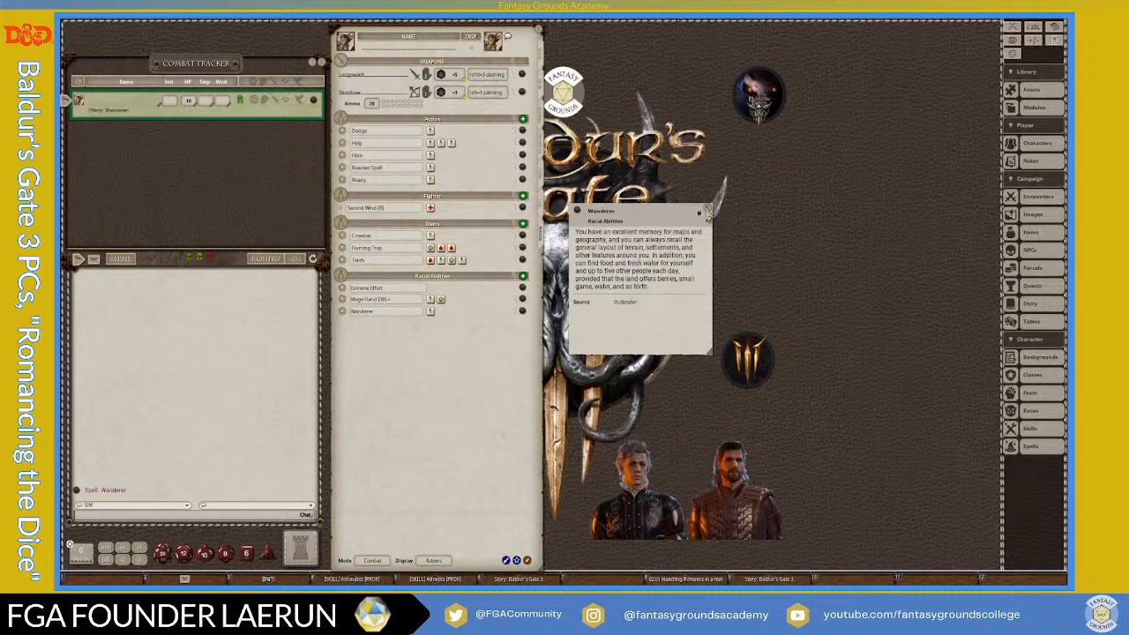
pyautogui.click(710, 213)
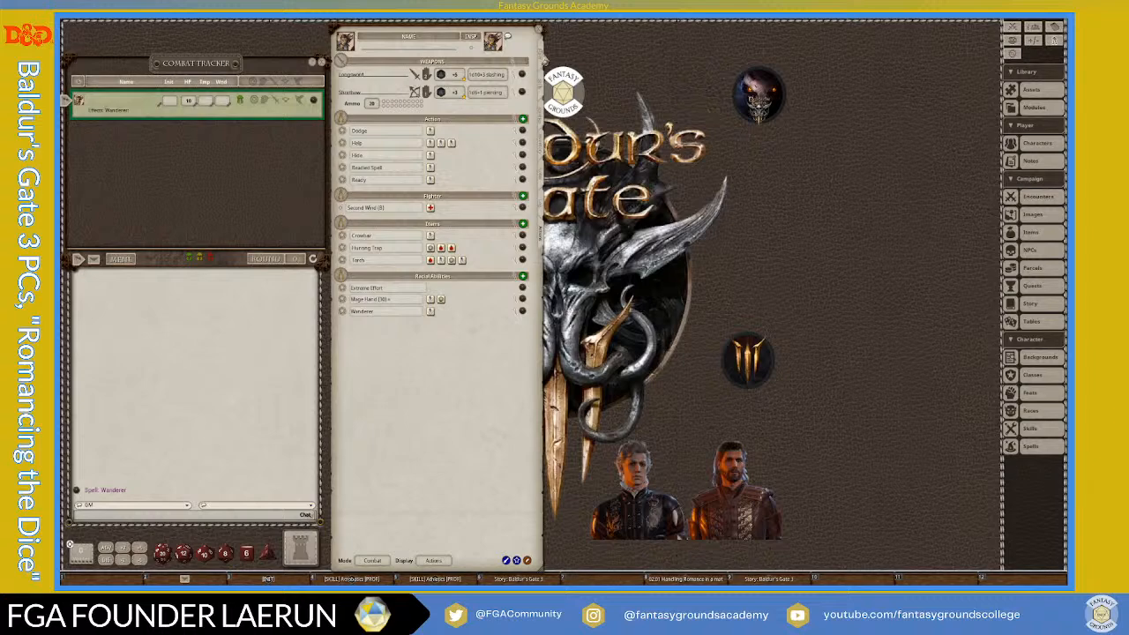
# - Bring up the Baldur's Gate 3 story and paste Lae'zel's character description into the notes on her sheet
pyautogui.click(540, 55)
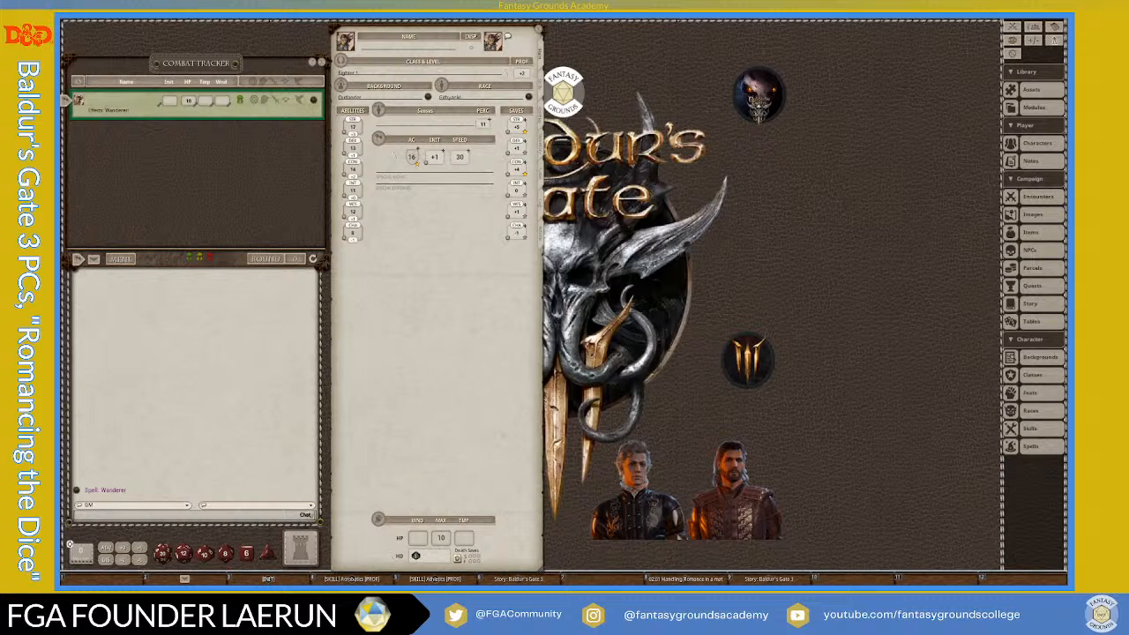
pyautogui.click(539, 587)
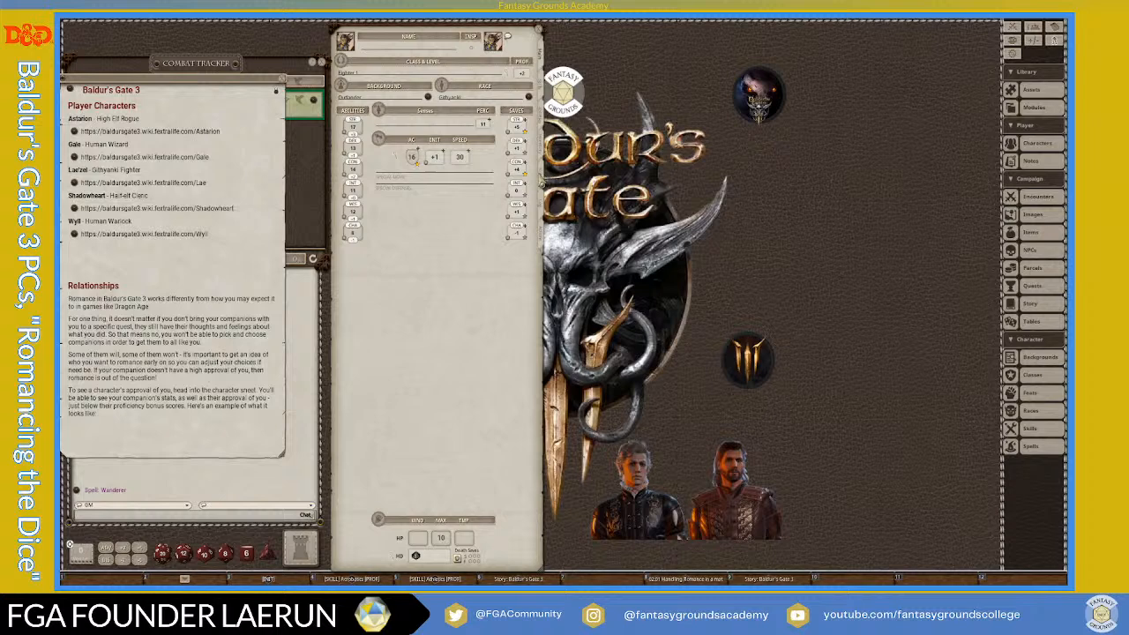
pyautogui.click(541, 181)
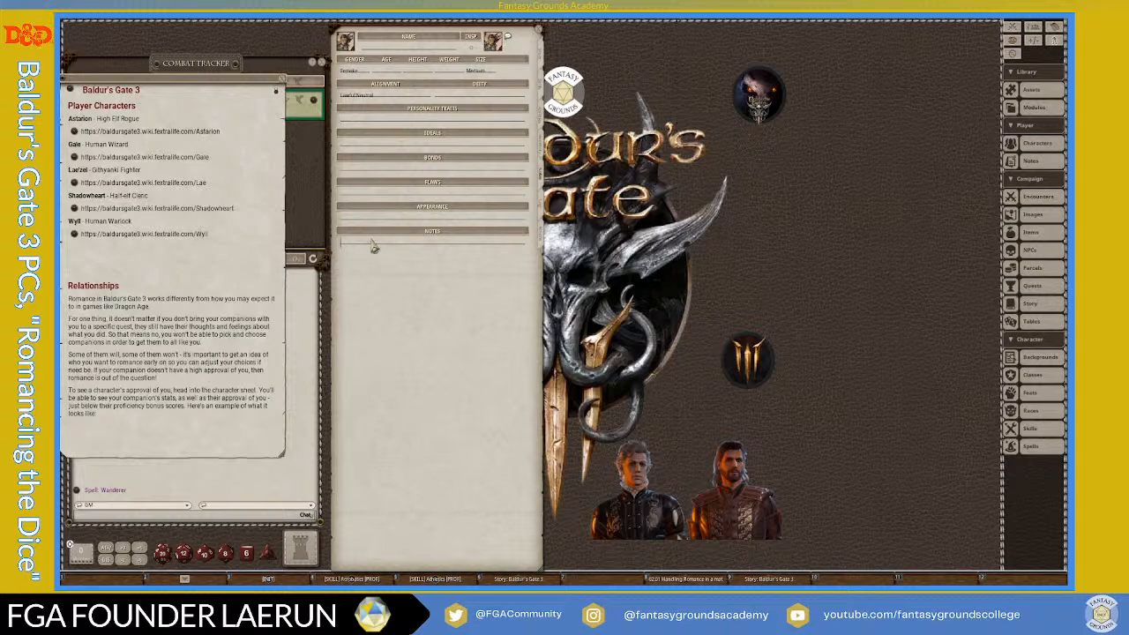
pyautogui.hotkey('ctrl', 'v')
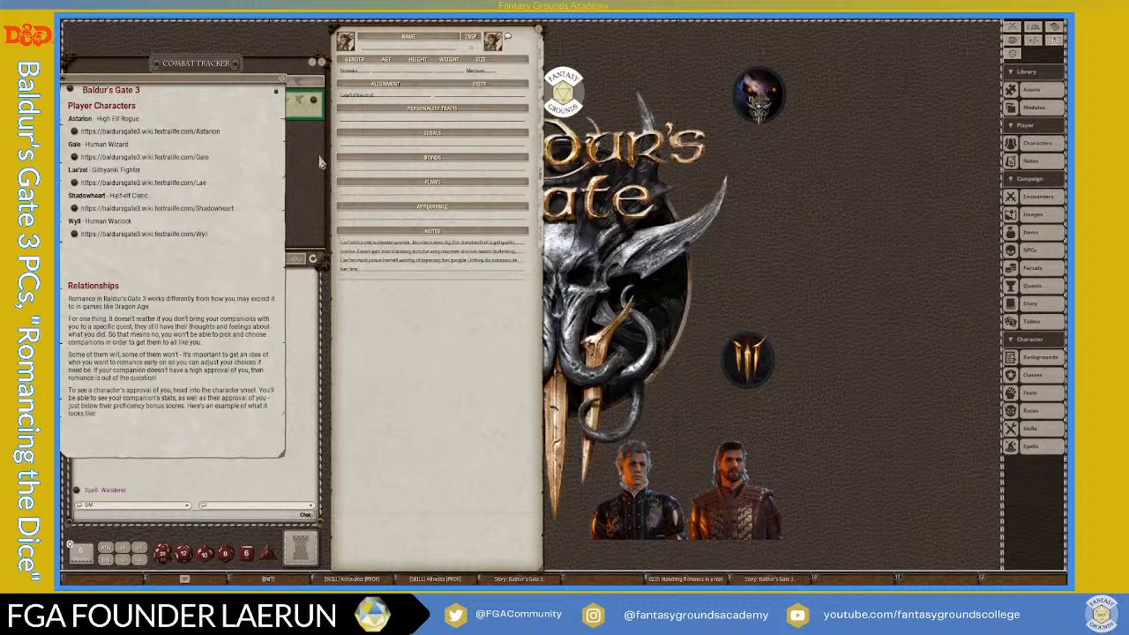
# - Open the character's Outlander background, enlarge its window, and open the Outlander Origin table beside it
pyautogui.click(545, 65)
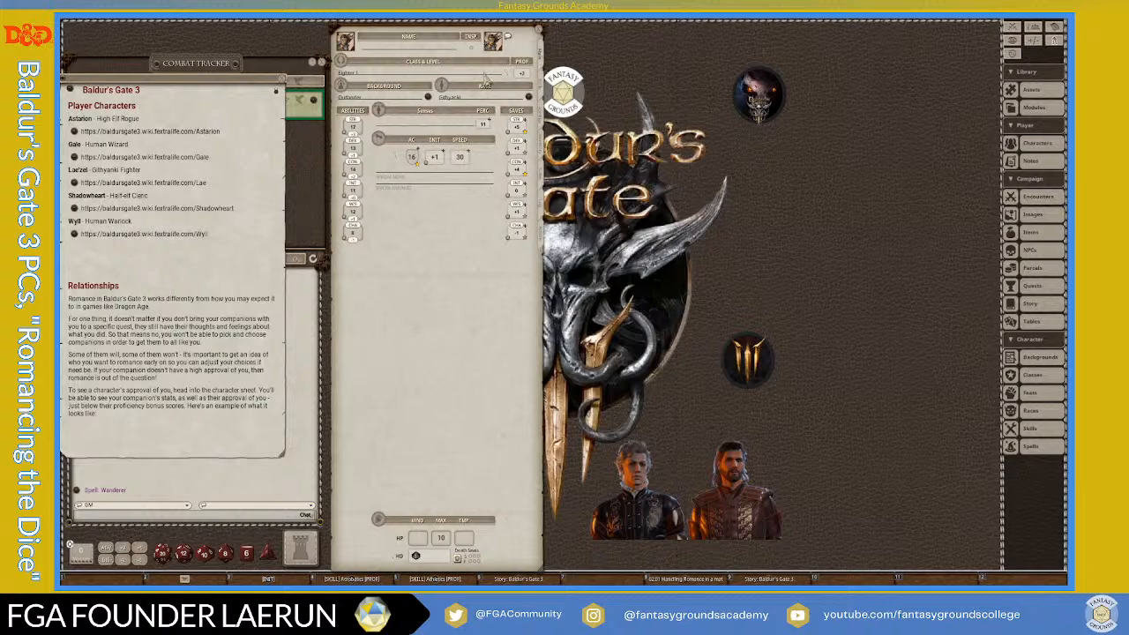
pyautogui.click(428, 96)
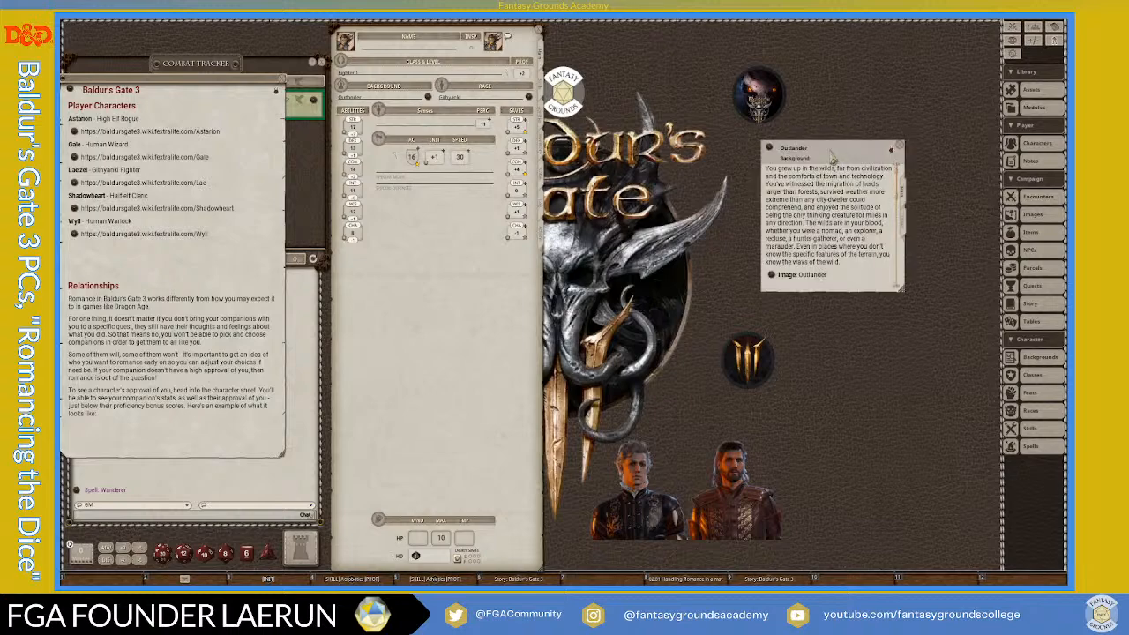
pyautogui.moveTo(833, 156); pyautogui.dragTo(678, 88)
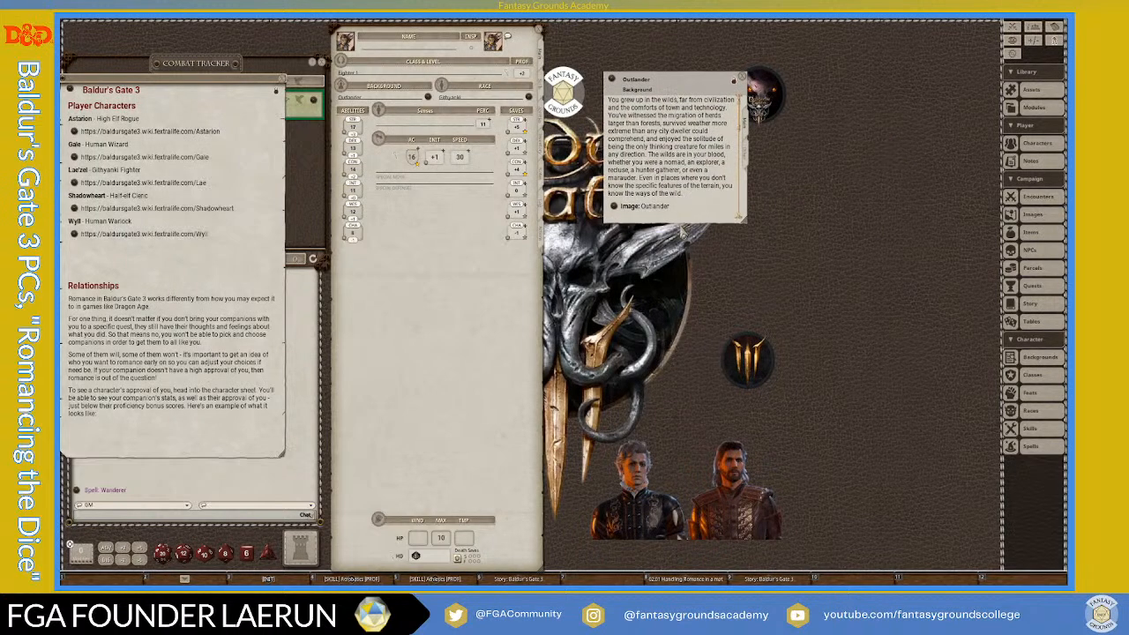
pyautogui.moveTo(682, 232); pyautogui.dragTo(692, 441)
pyautogui.scroll(-2, 691, 363)
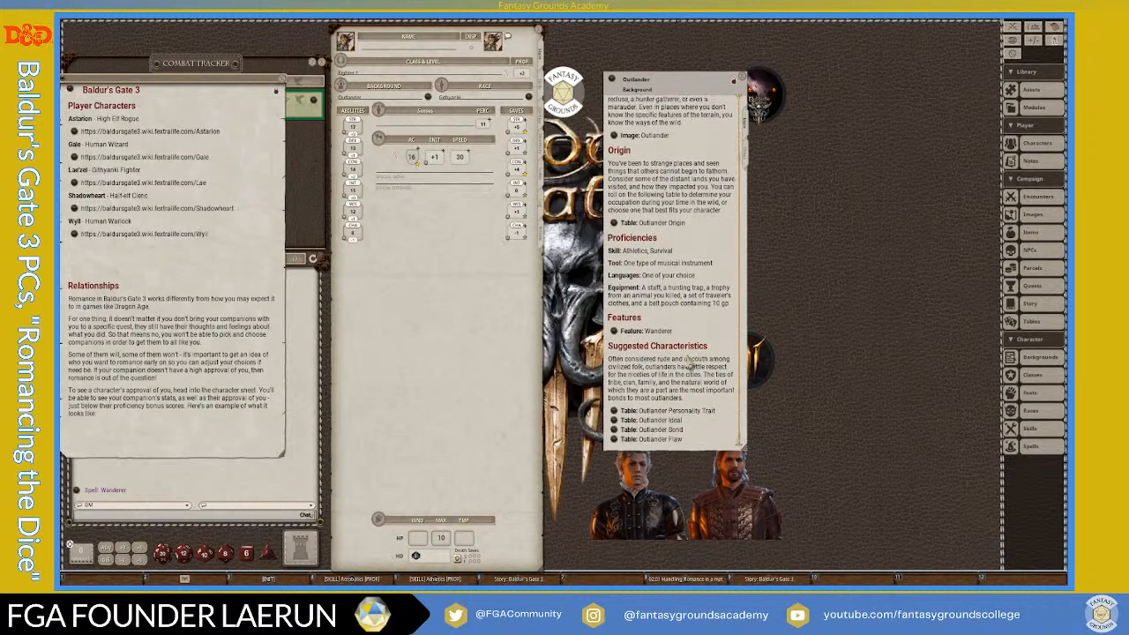
pyautogui.click(615, 224)
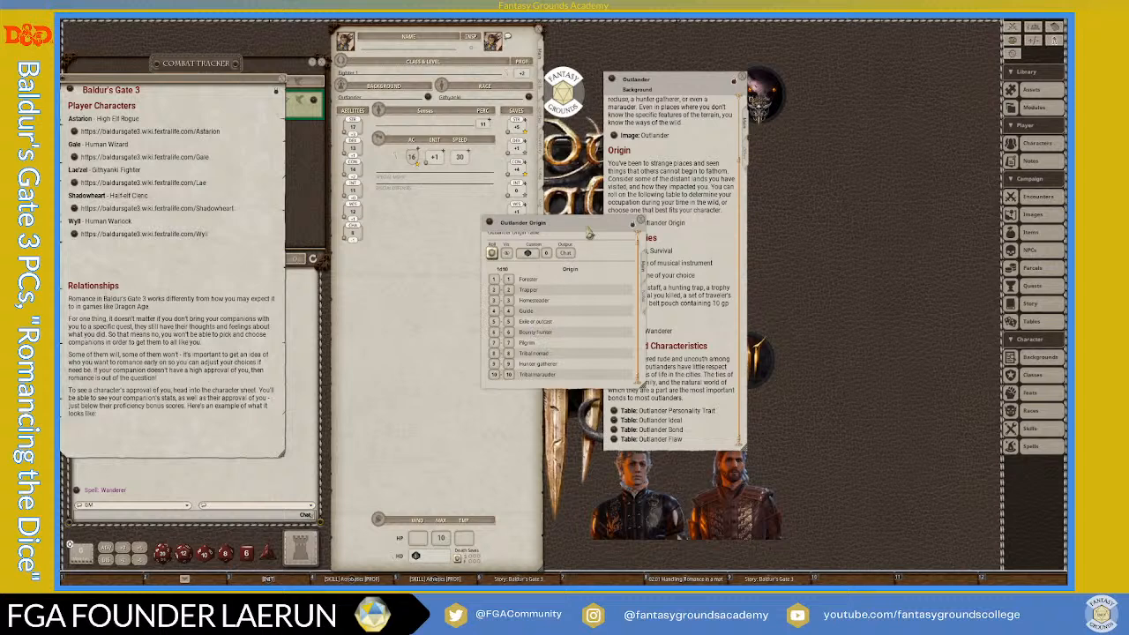
pyautogui.moveTo(589, 231); pyautogui.dragTo(770, 190)
# - Add the "Exile or outcast" origin as a new line in the character's notes, and close the Outlander Origin table
pyautogui.click(543, 233)
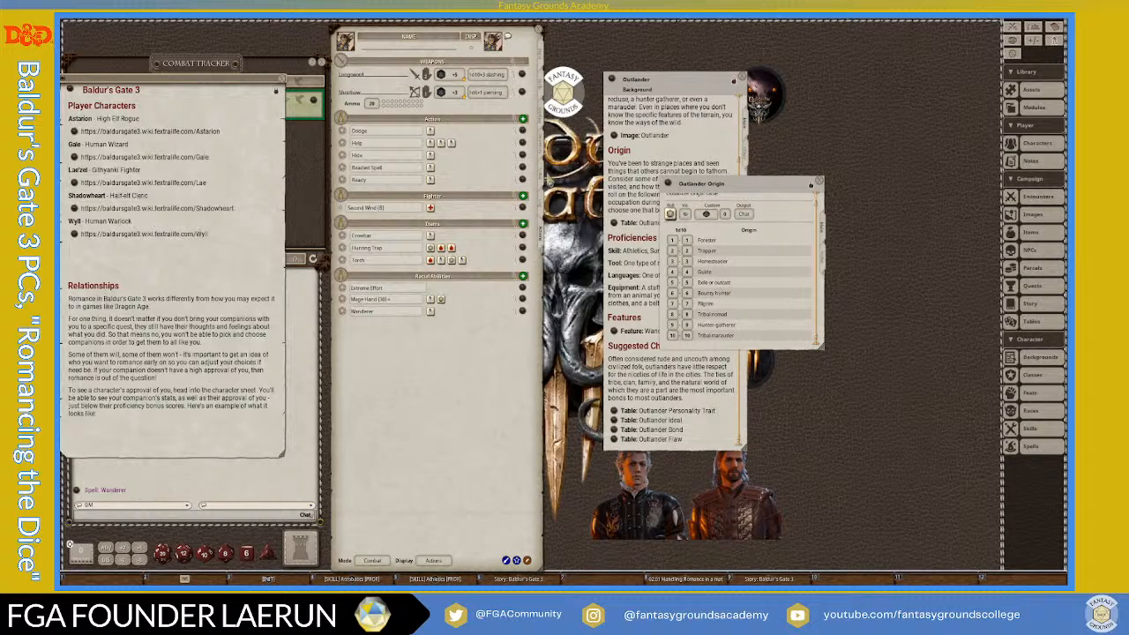
pyautogui.click(543, 159)
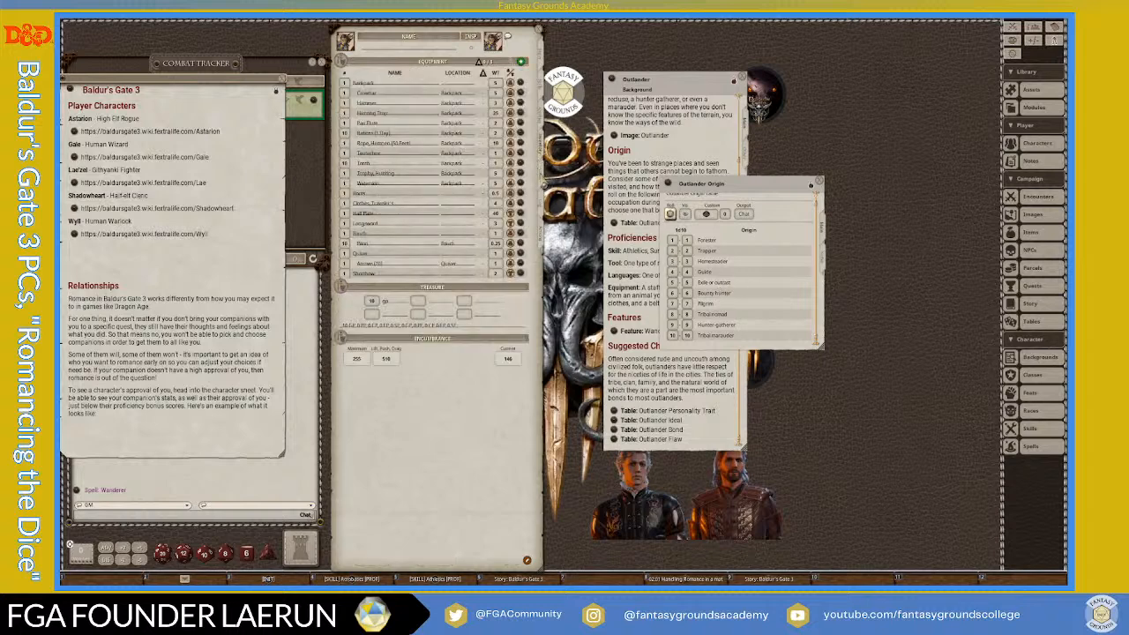
pyautogui.click(543, 180)
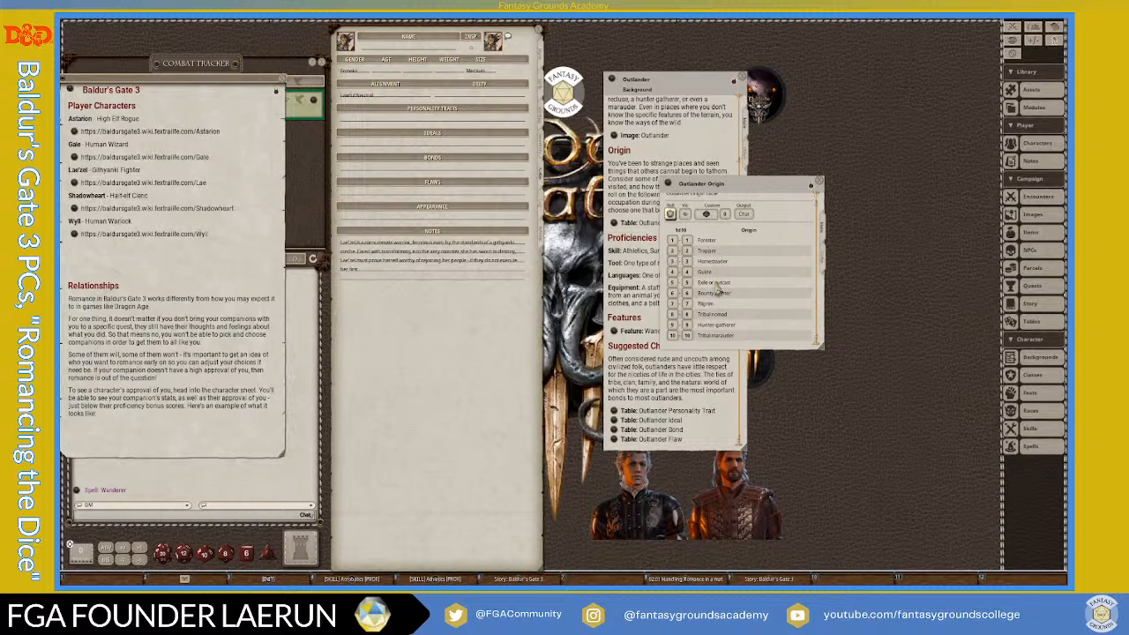
pyautogui.moveTo(713, 291); pyautogui.dragTo(385, 284)
pyautogui.click(819, 182)
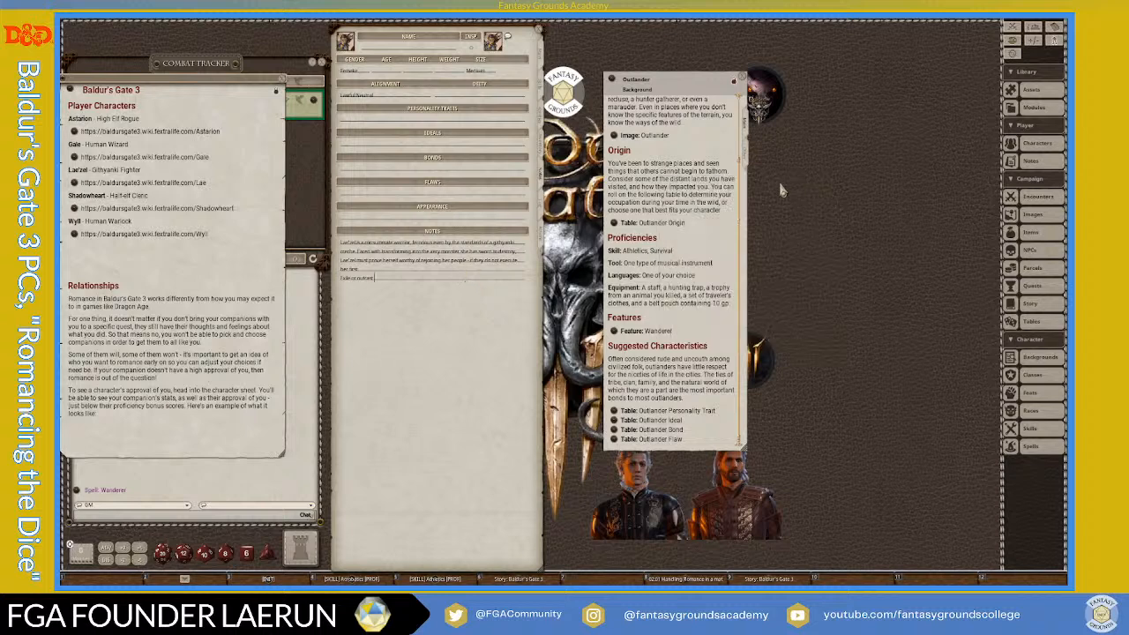
# - Fill the character's personality traits with the wanderlust entry (1) from the Outlander Personality Trait table, and close the table
pyautogui.click(615, 412)
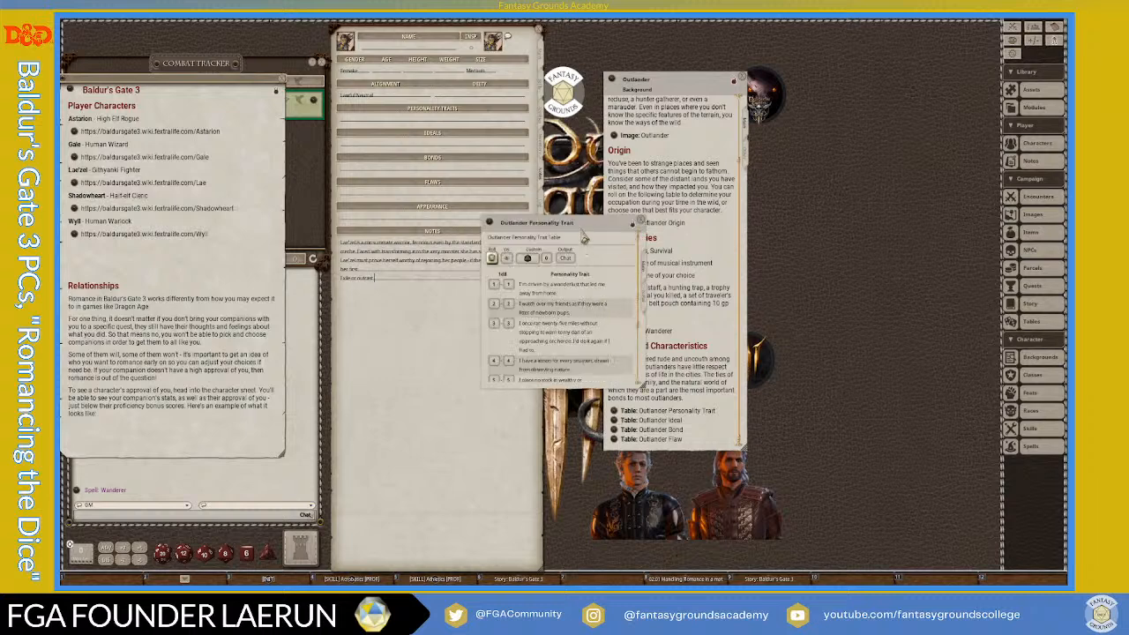
pyautogui.moveTo(585, 236); pyautogui.dragTo(693, 168)
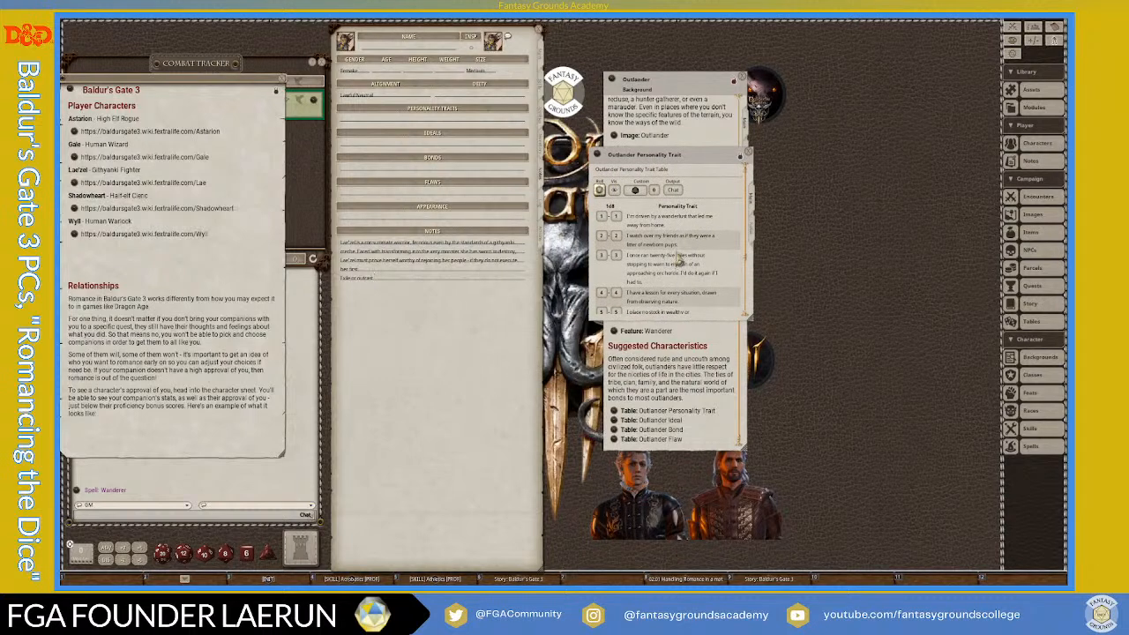
pyautogui.scroll(-1, 680, 268)
pyautogui.scroll(-1, 714, 279)
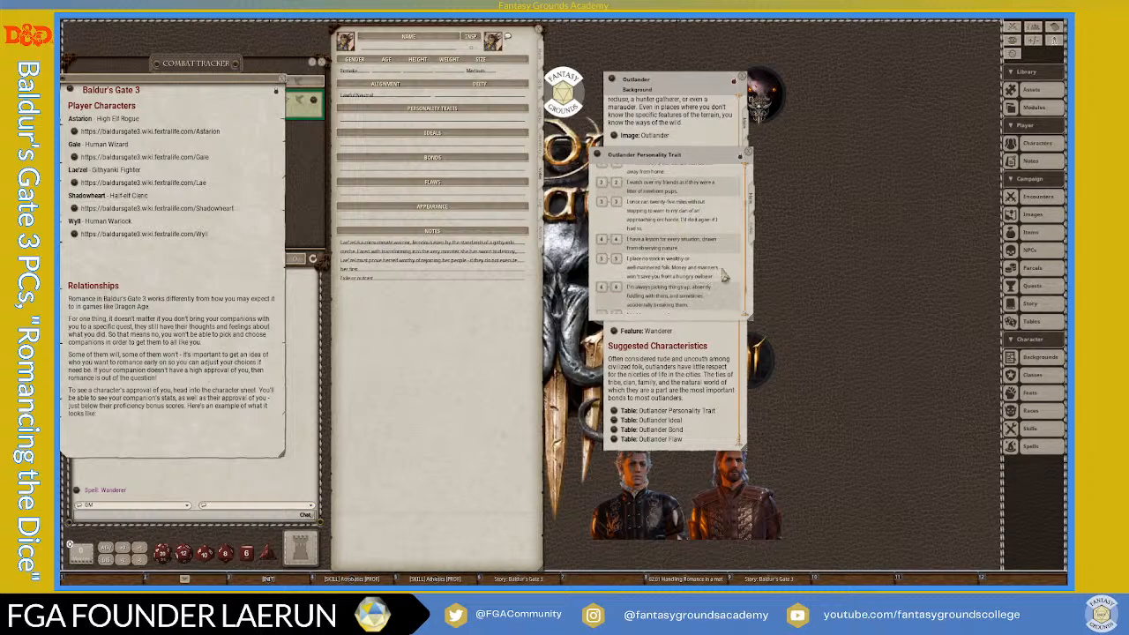
pyautogui.scroll(-1, 724, 276)
pyautogui.scroll(-1, 724, 276)
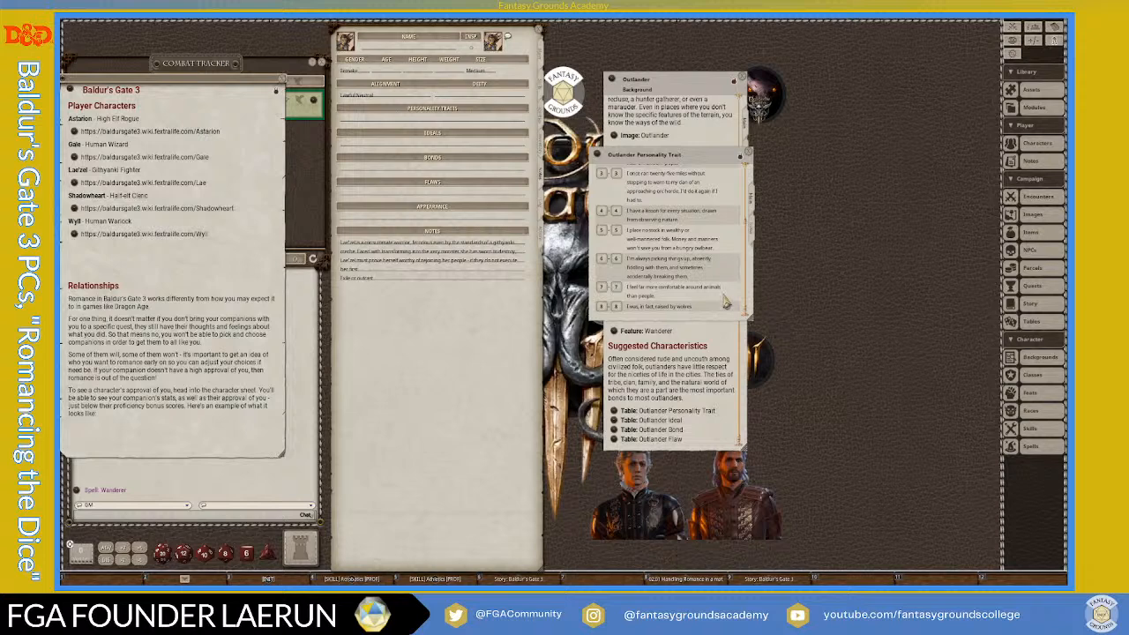
pyautogui.scroll(4, 725, 303)
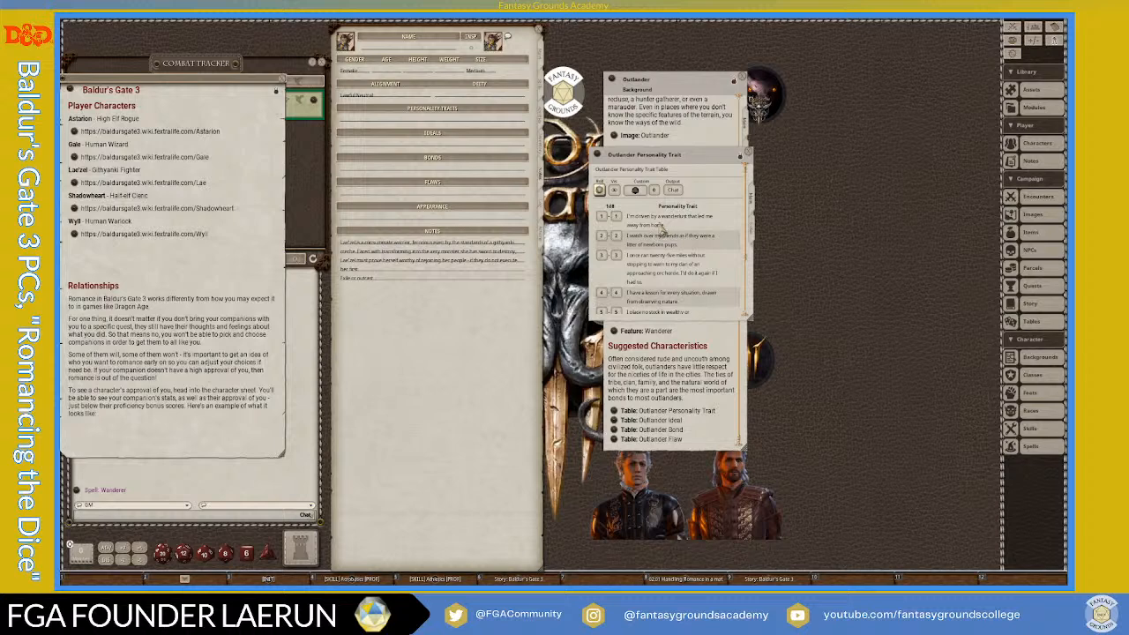
pyautogui.moveTo(664, 220); pyautogui.dragTo(353, 118)
pyautogui.click(748, 151)
# - Fill the character's ideals with the lawful "Honor" entry from the Outlander Ideal table, and close the table
pyautogui.click(614, 420)
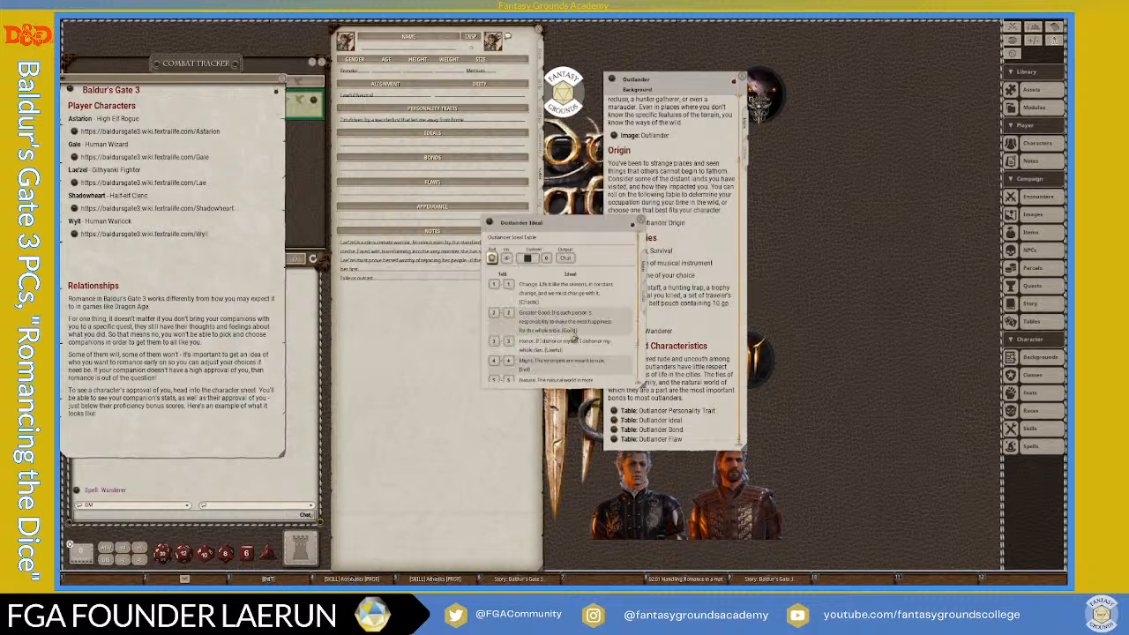
pyautogui.scroll(-2, 592, 323)
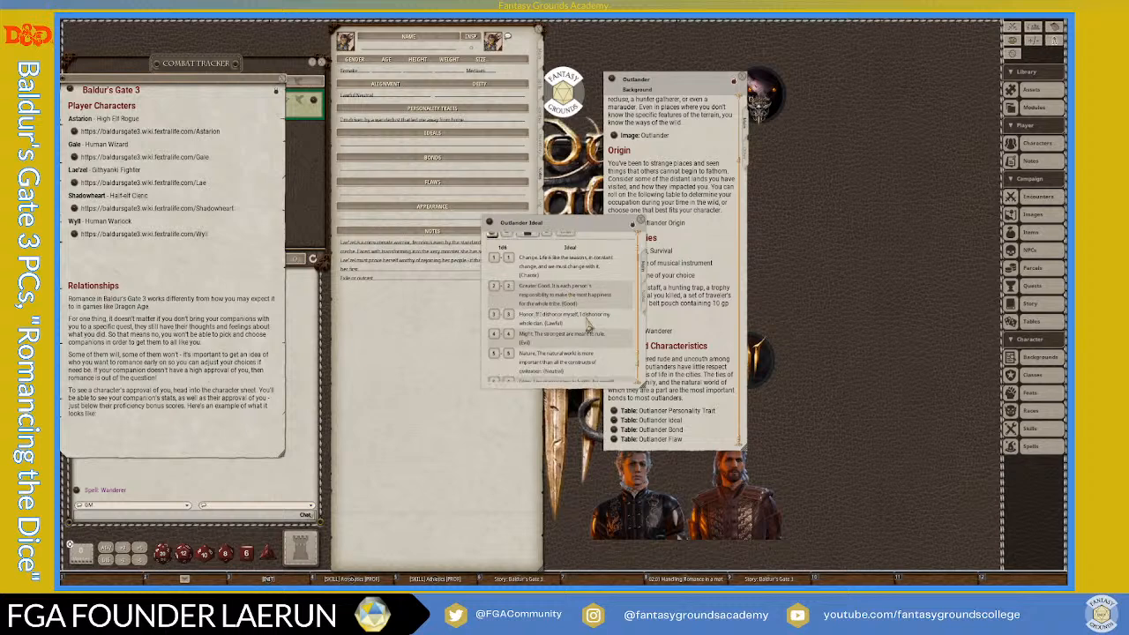
pyautogui.scroll(-2, 587, 326)
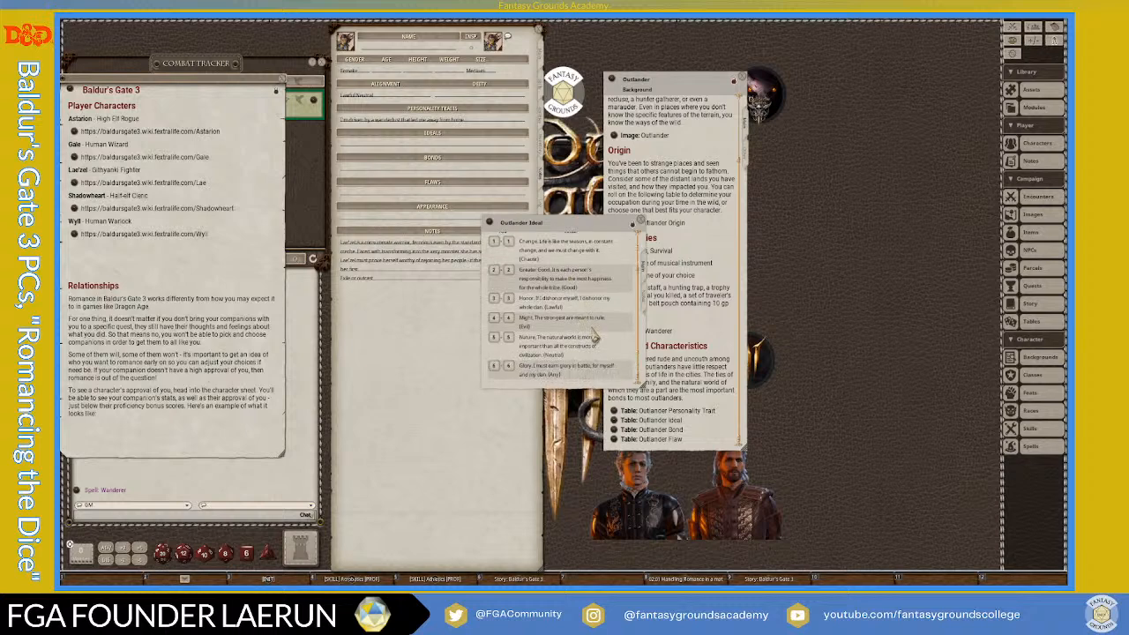
pyautogui.scroll(3, 600, 362)
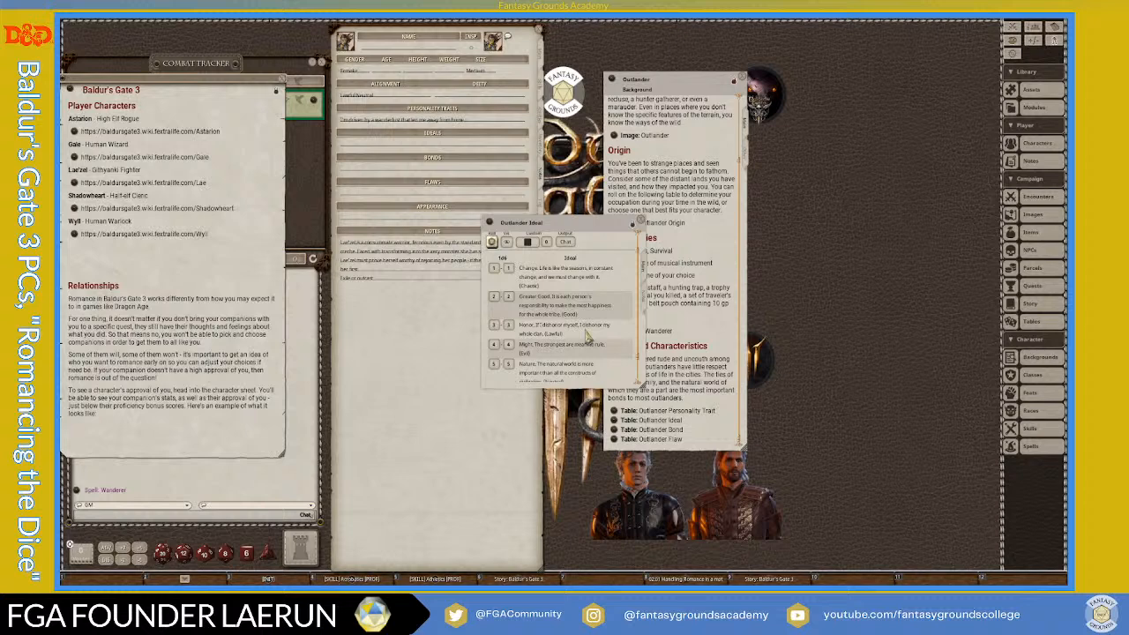
pyautogui.moveTo(586, 336); pyautogui.dragTo(393, 150)
pyautogui.click(633, 224)
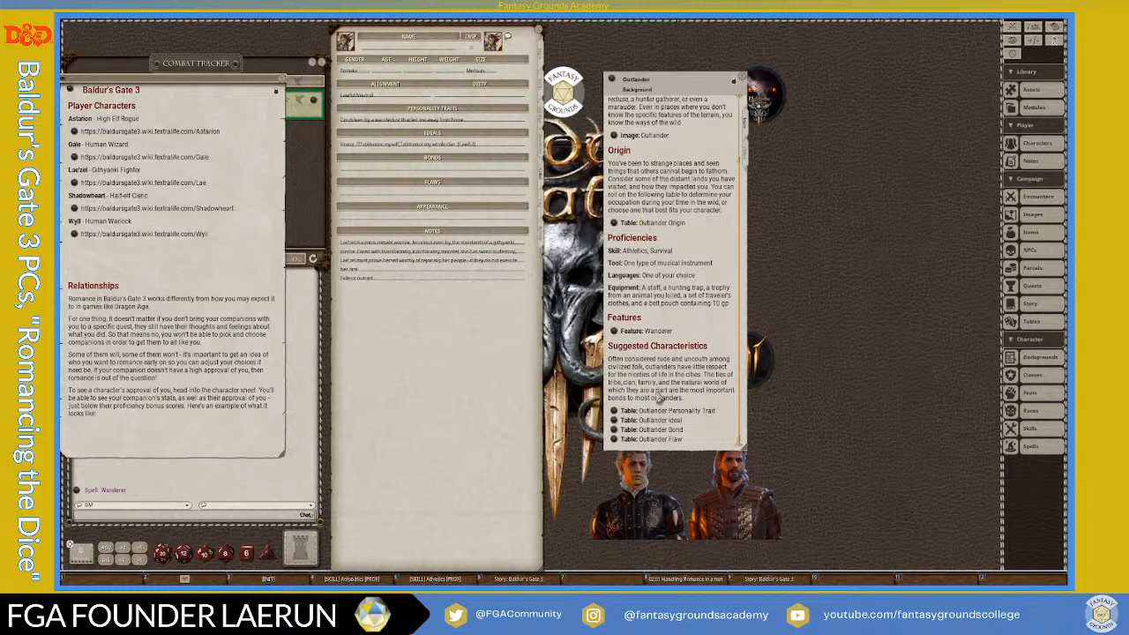
# - Fill the character's bonds with the "awful visions of a coming disaster" entry from the Outlander Bond table, and close the table
pyautogui.click(614, 430)
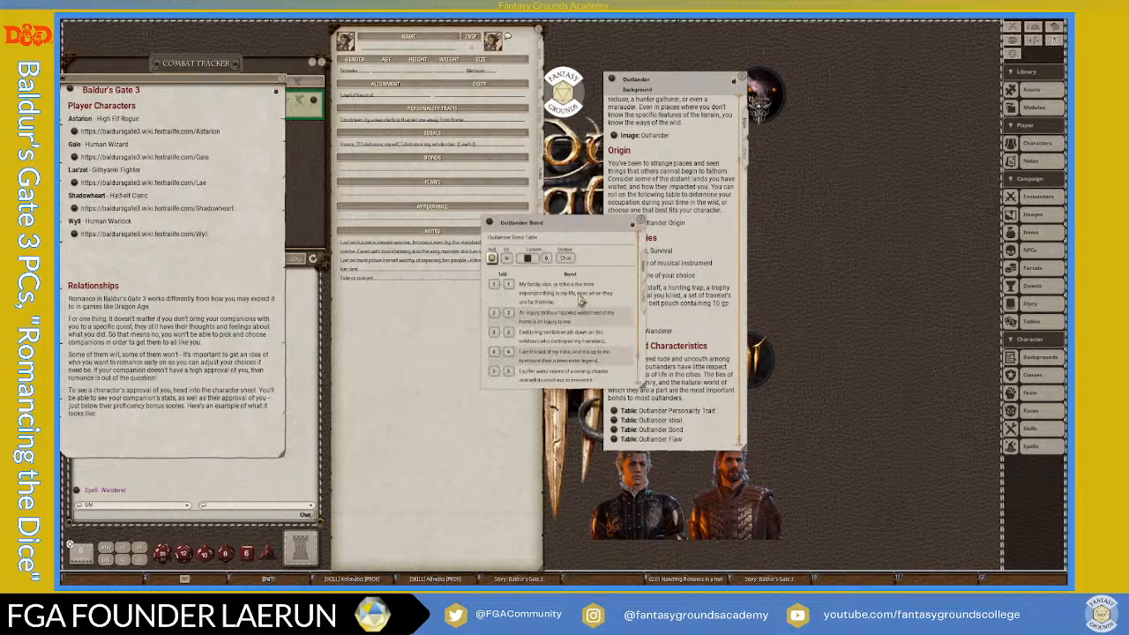
pyautogui.scroll(-1, 597, 332)
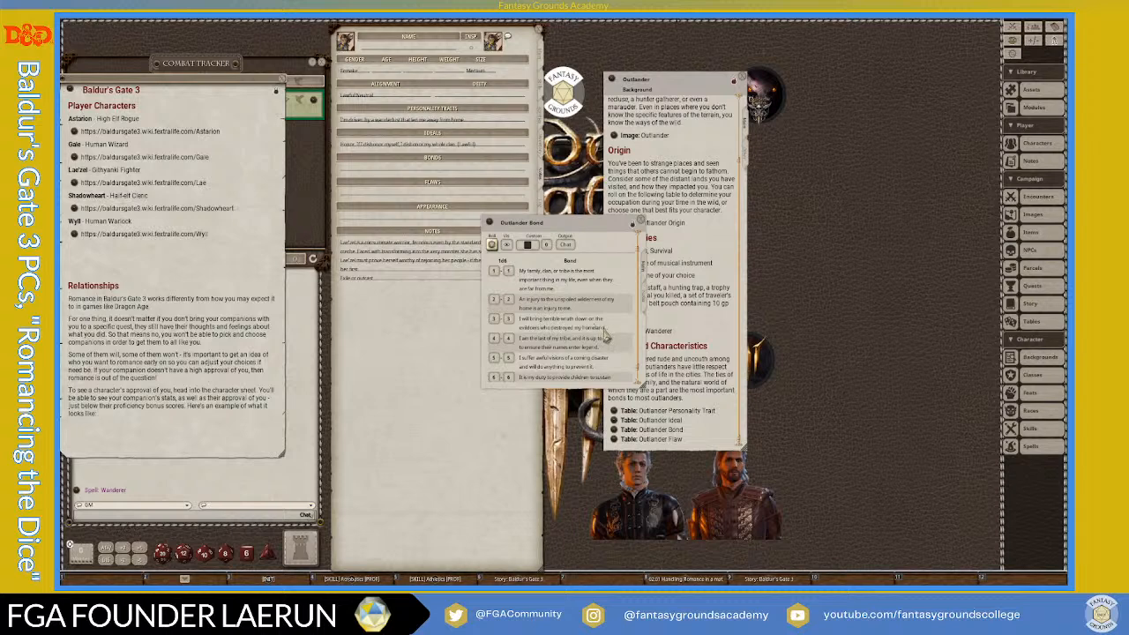
pyautogui.scroll(-1, 606, 337)
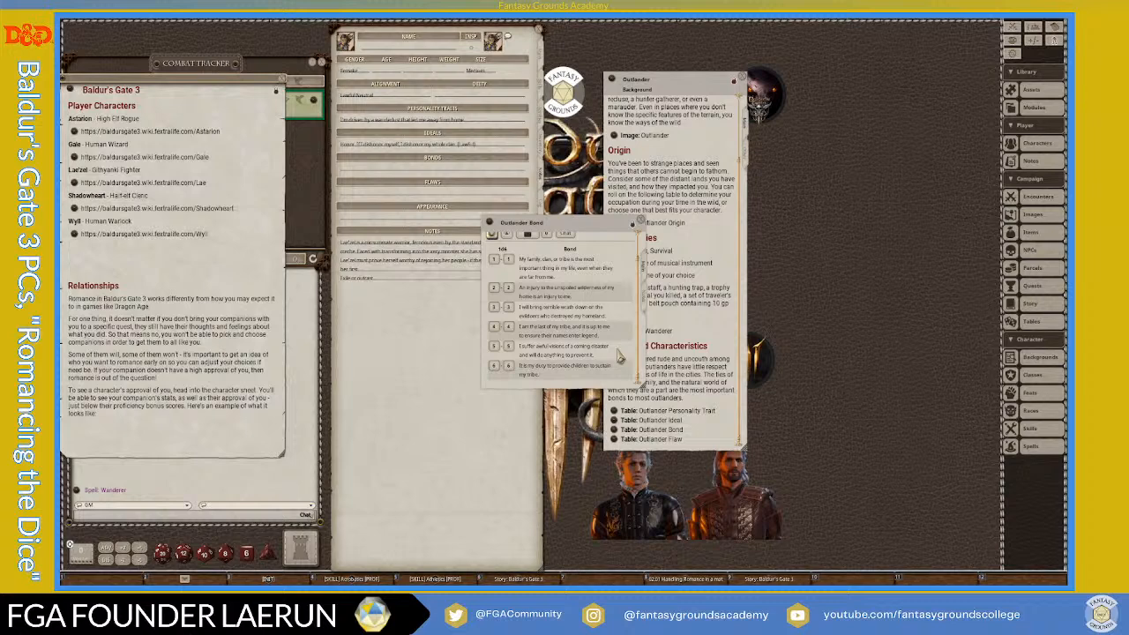
pyautogui.scroll(1, 617, 377)
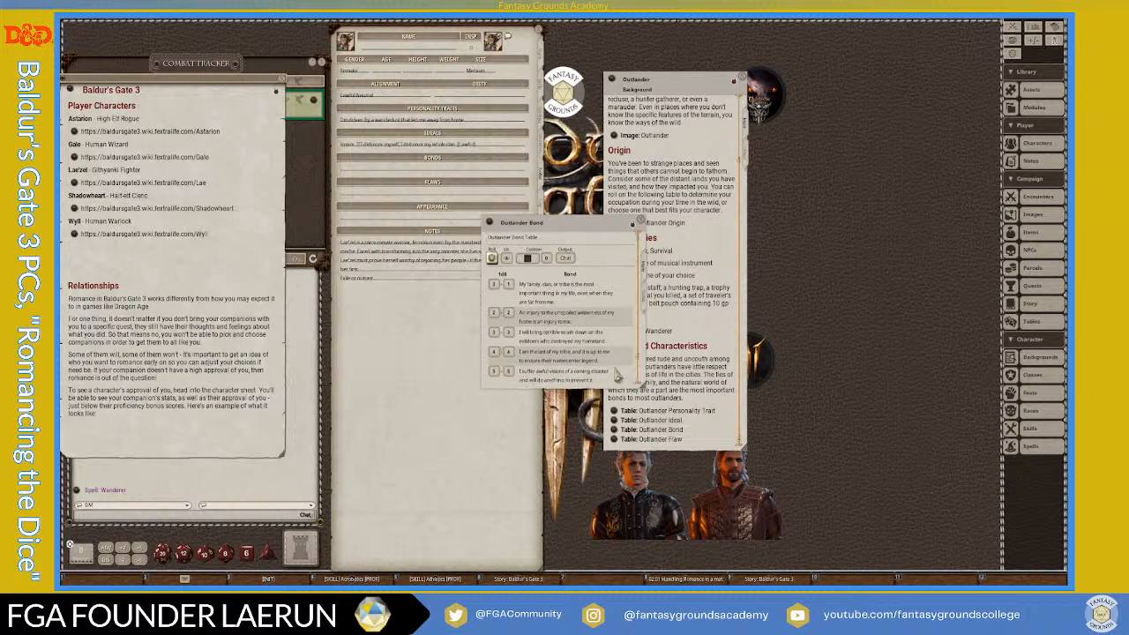
pyautogui.scroll(-1, 603, 371)
pyautogui.moveTo(581, 363); pyautogui.dragTo(382, 169)
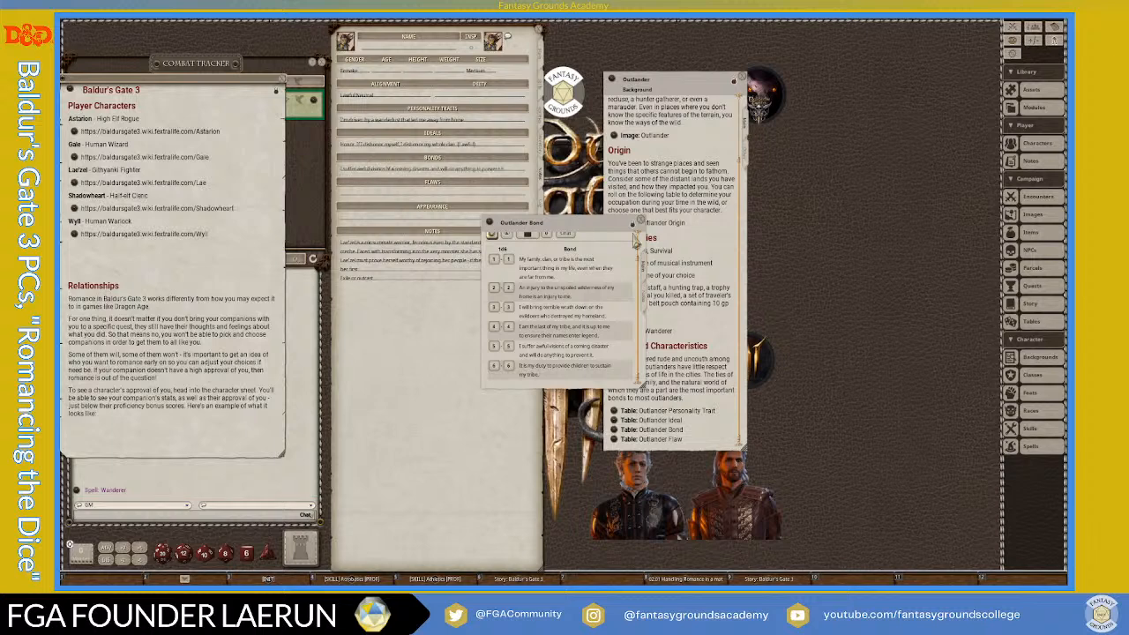
pyautogui.click(632, 225)
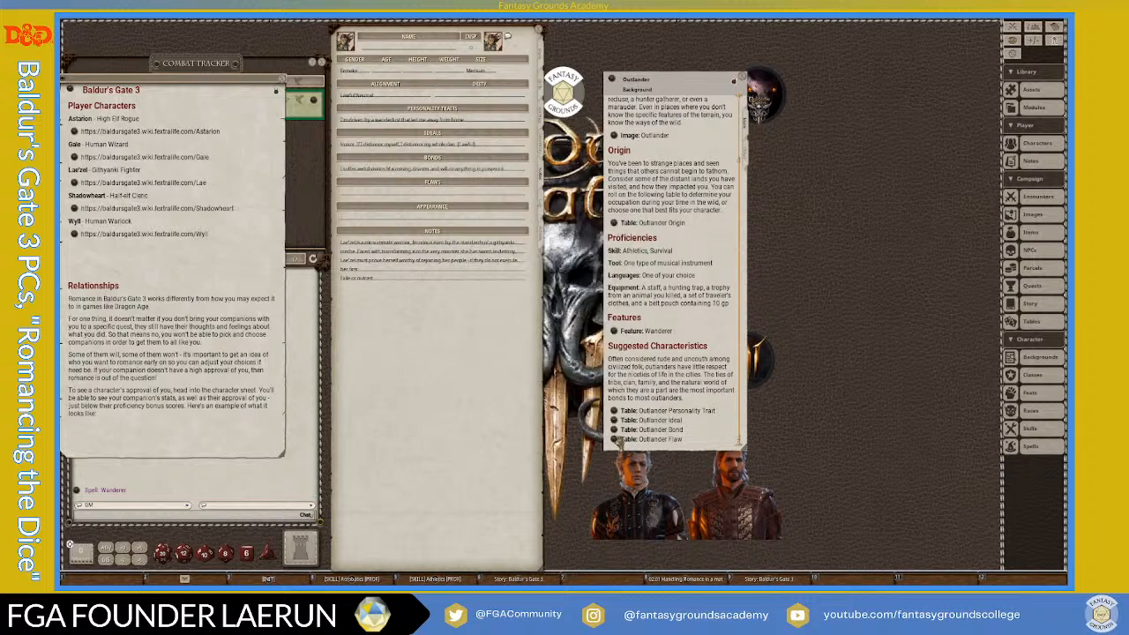
# - Fill the character's flaws with the "slow to trust members of other races, tribes, and societies" entry from the Outlander Flaw table, and close the table
pyautogui.click(620, 441)
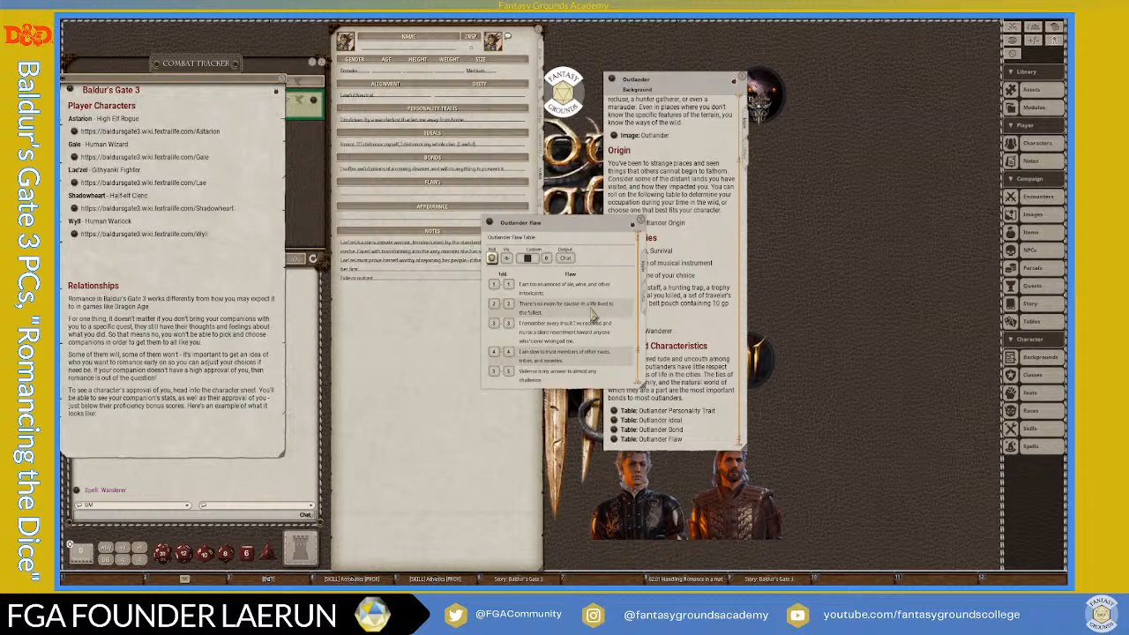
pyautogui.scroll(-2, 598, 332)
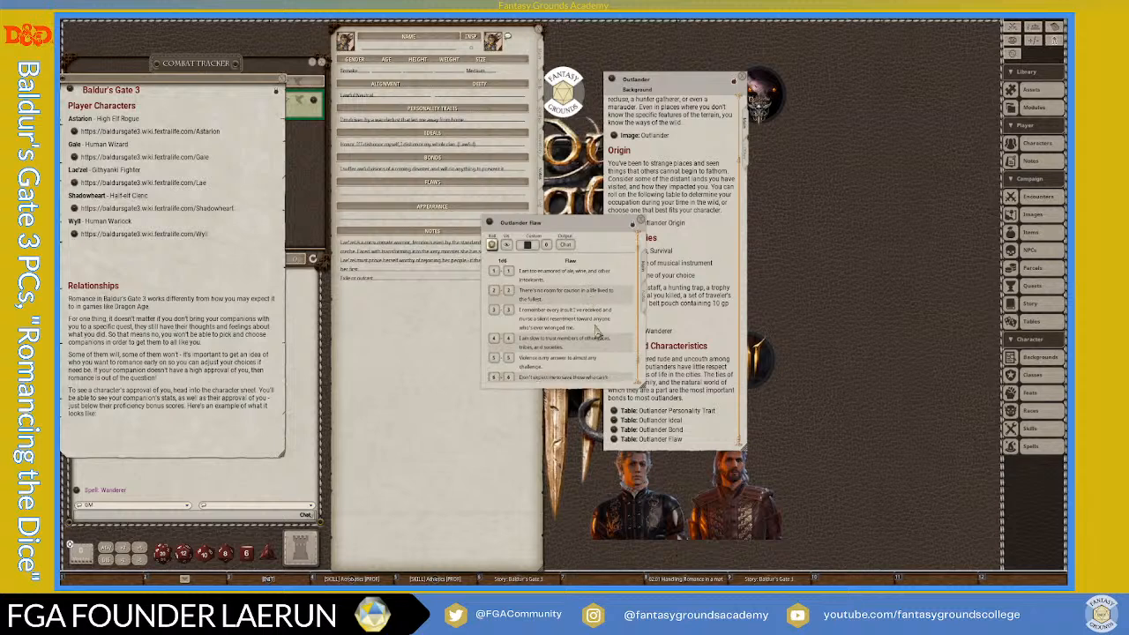
pyautogui.scroll(-1, 611, 357)
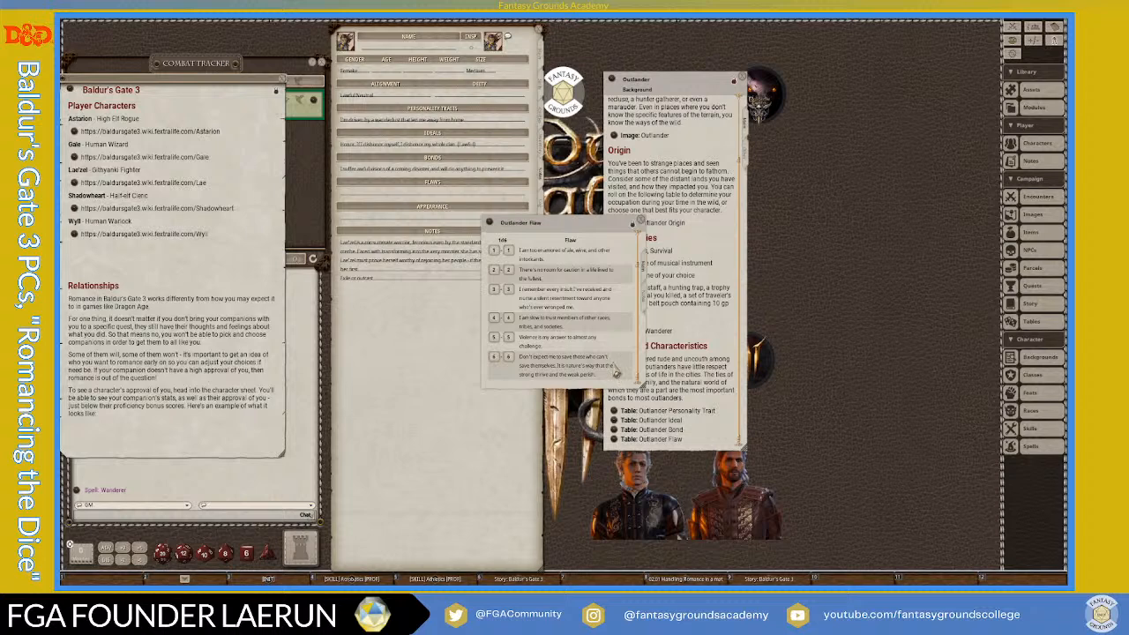
pyautogui.scroll(3, 616, 373)
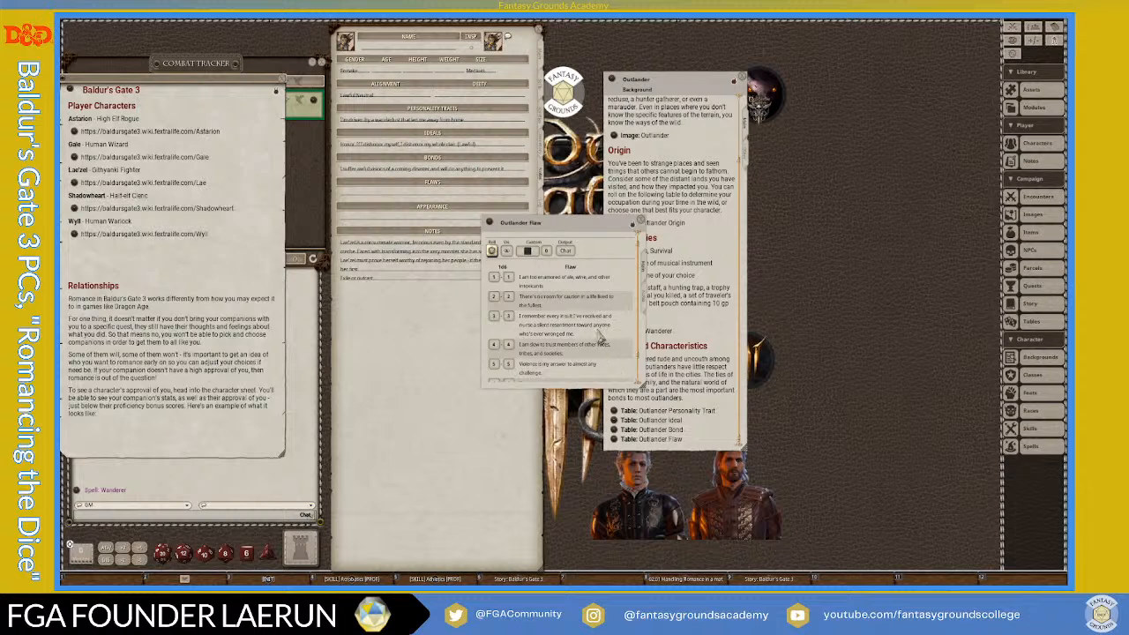
pyautogui.scroll(-3, 600, 338)
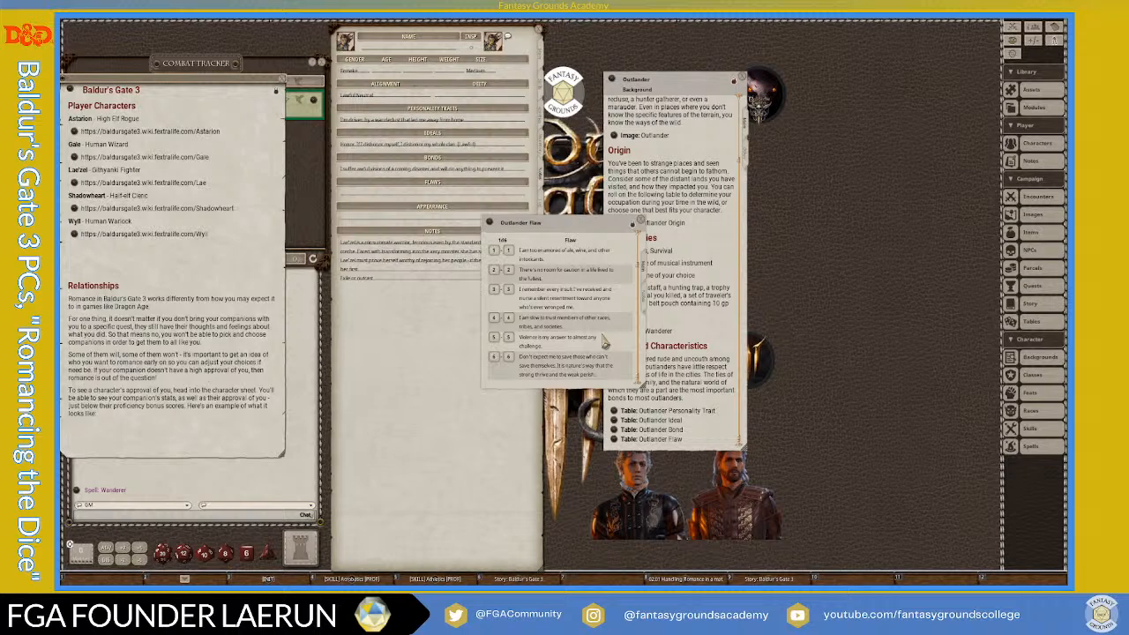
pyautogui.moveTo(571, 319); pyautogui.dragTo(380, 195)
pyautogui.click(633, 225)
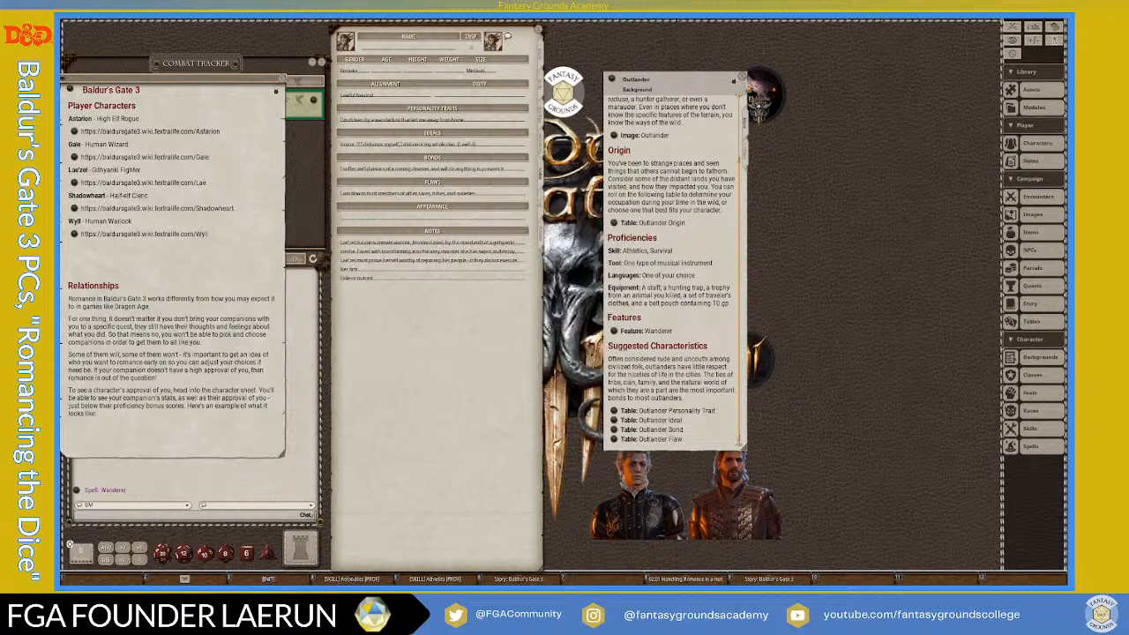
# - Close the Outlander background, return the character sheet to its main page, and move the Baldur's Gate 3 story window clear of the combat tracker's title
pyautogui.click(743, 79)
pyautogui.click(541, 69)
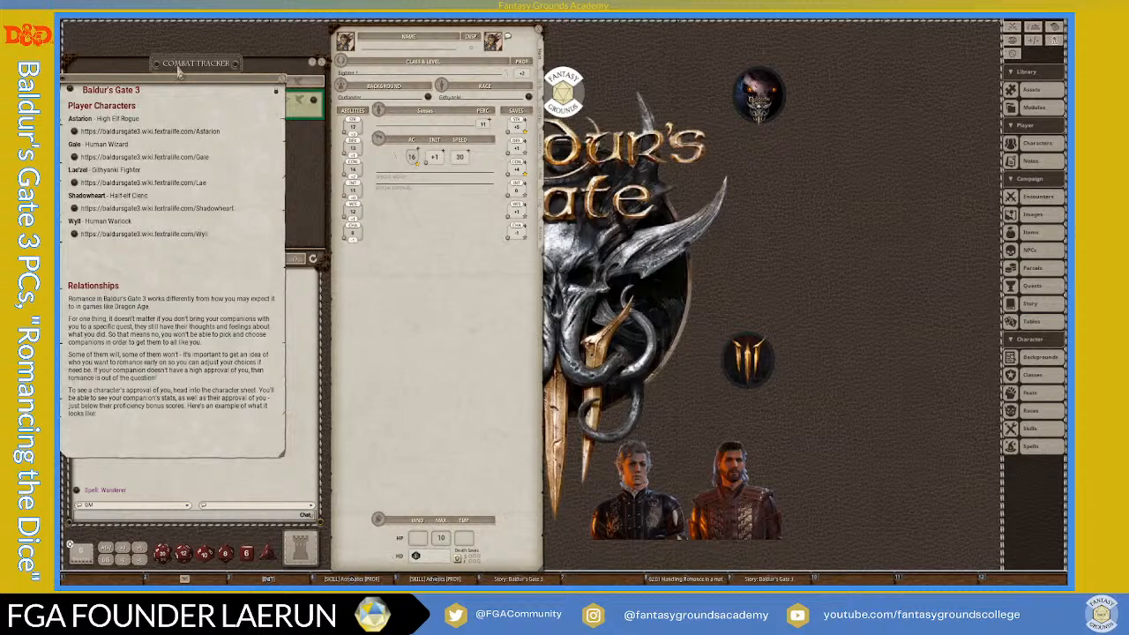
pyautogui.moveTo(190, 91); pyautogui.dragTo(207, 119)
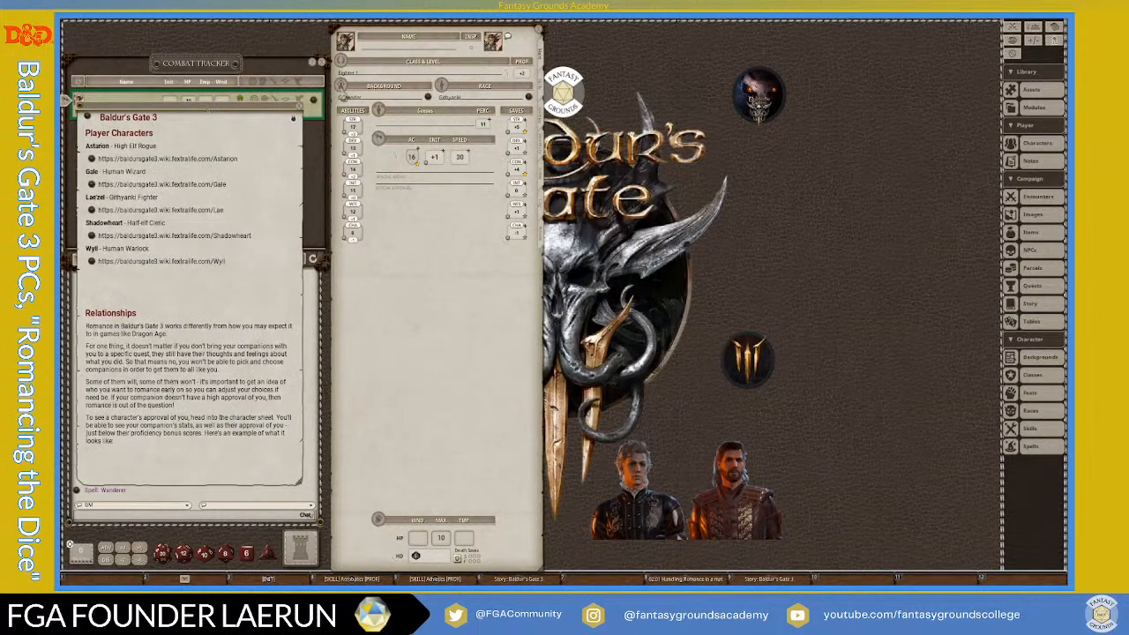